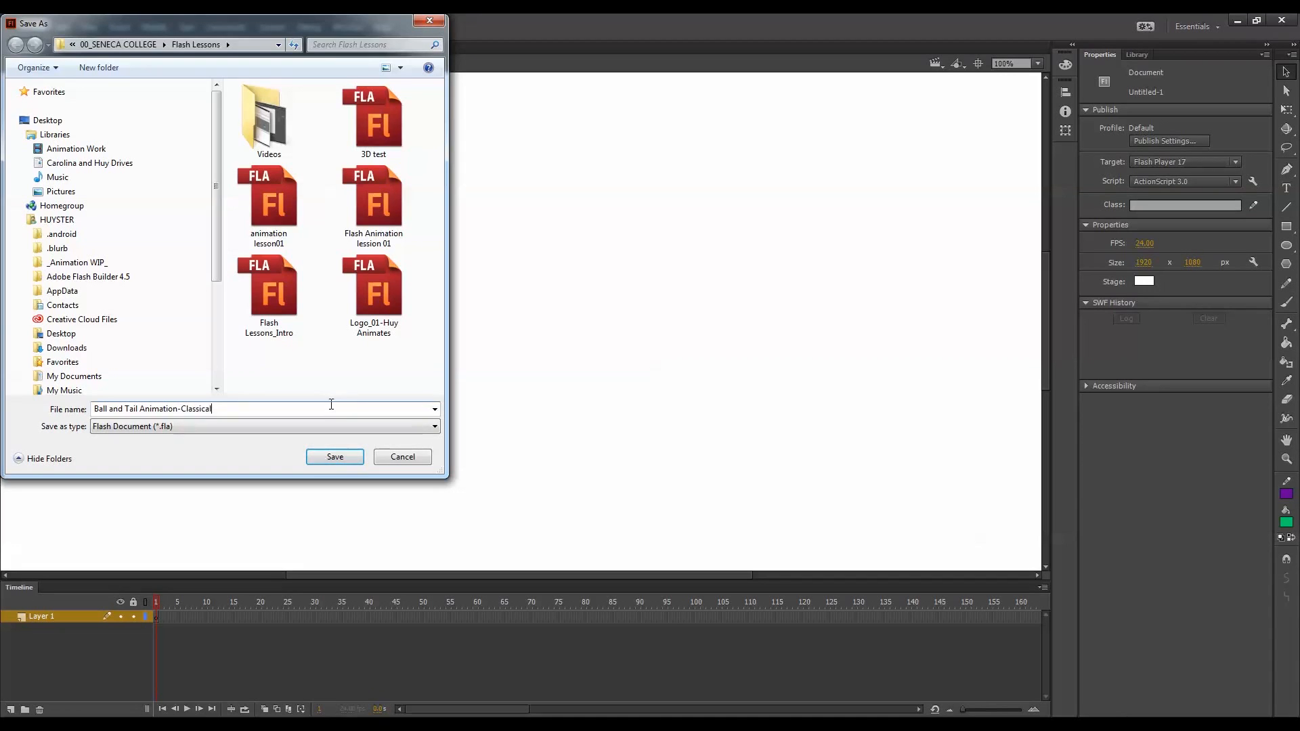
# Save the document as the Flash file Ball and Tail Animation-Classical.
pyautogui.click(336, 457)
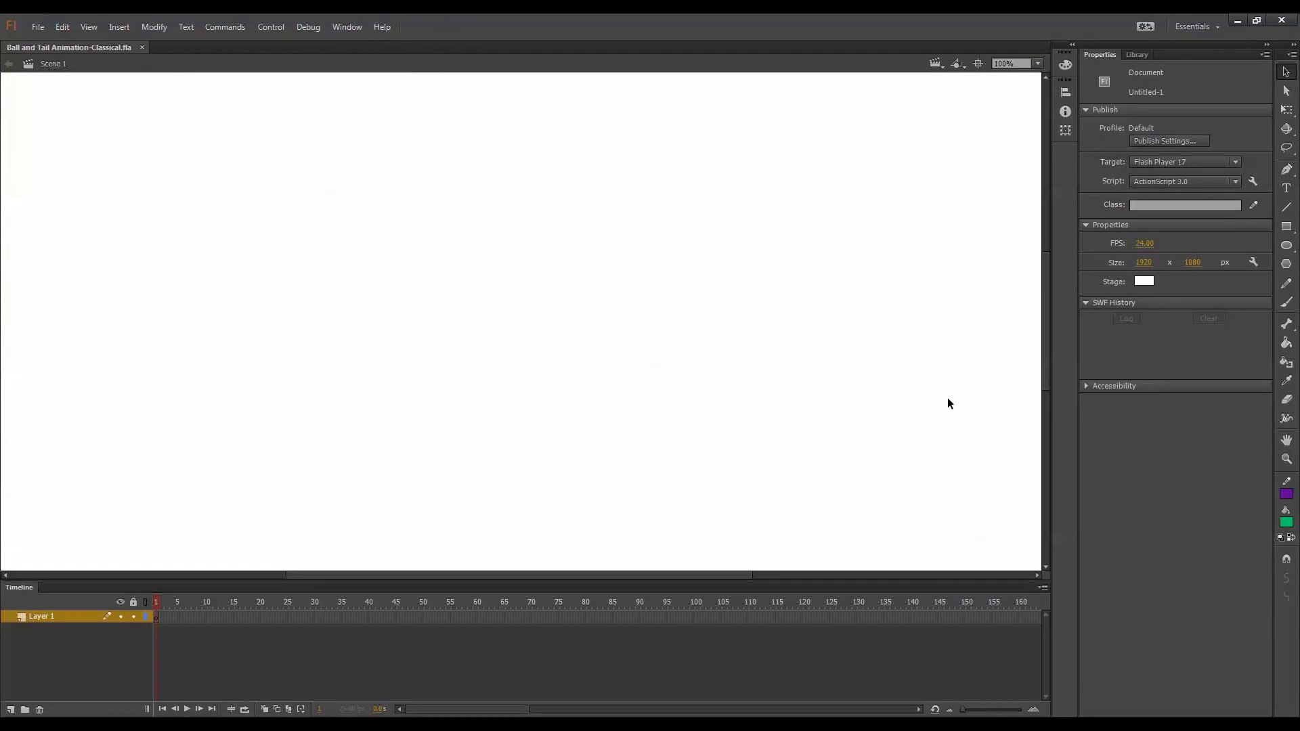
# Draw a horizontal purple line about 1234 px long across the lower stage and set its stroke to 6.
pyautogui.click(1286, 207)
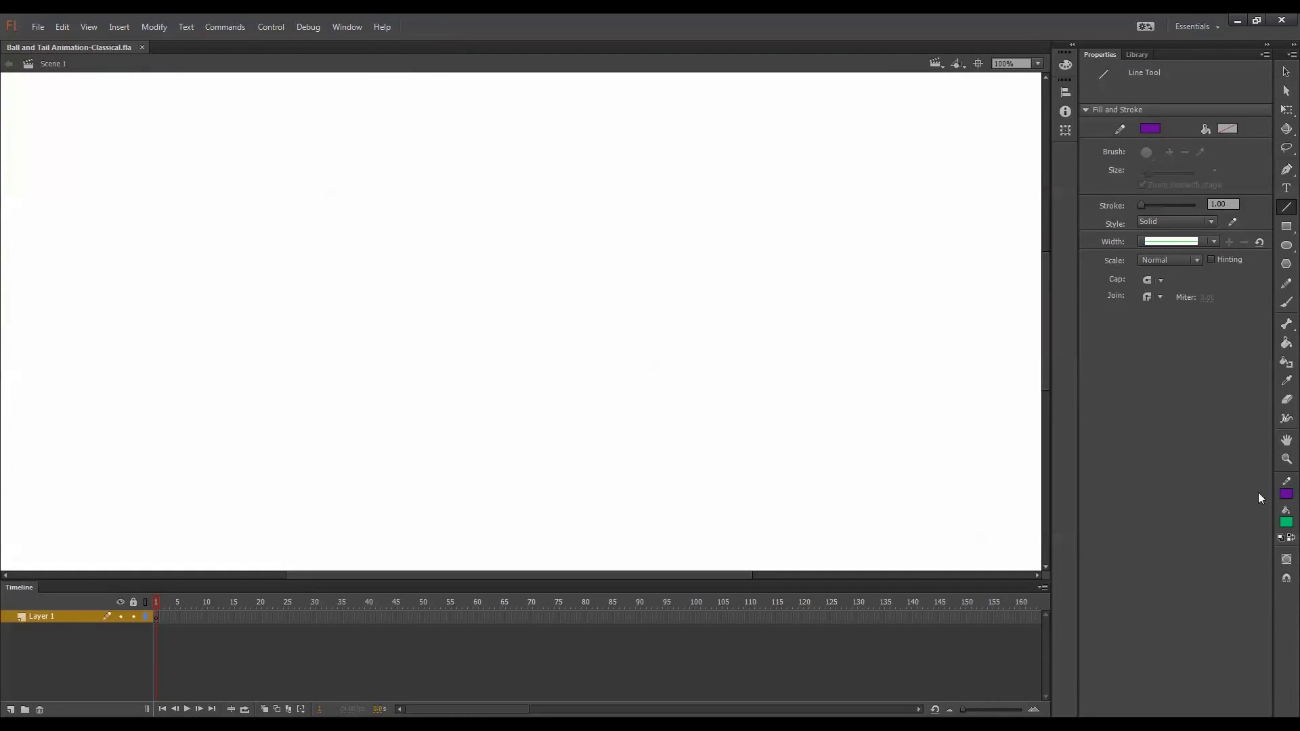
pyautogui.moveTo(78, 443); pyautogui.dragTo(880, 439)
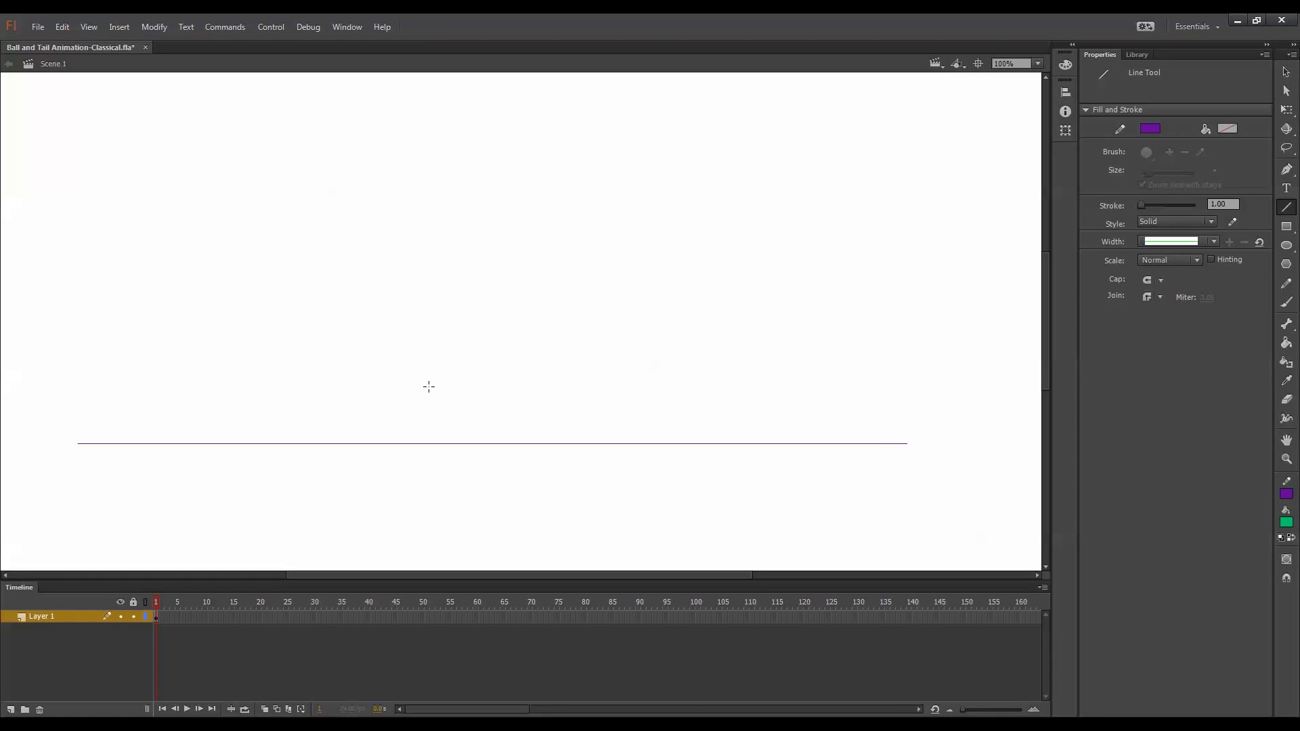
pyautogui.press('q')
pyautogui.moveTo(974, 367); pyautogui.dragTo(32, 504)
pyautogui.moveTo(1141, 264); pyautogui.dragTo(1144, 266)
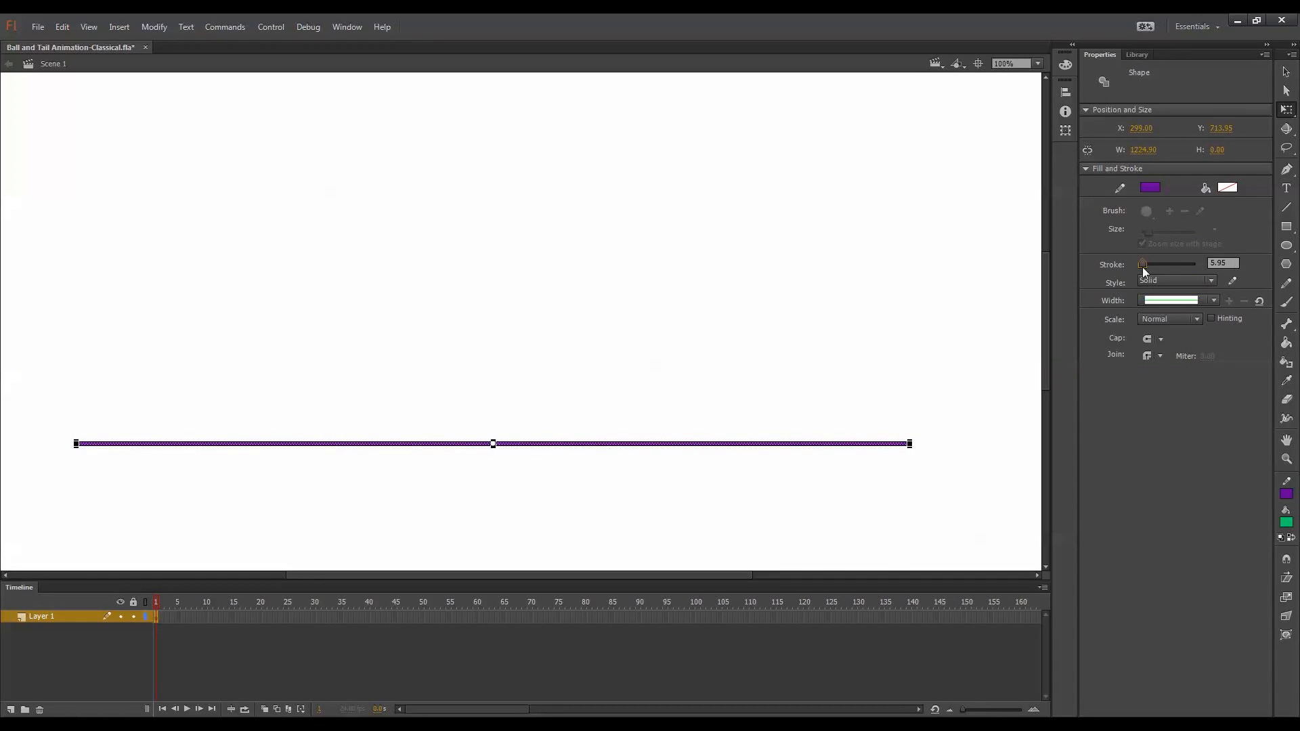
pyautogui.click(1223, 262)
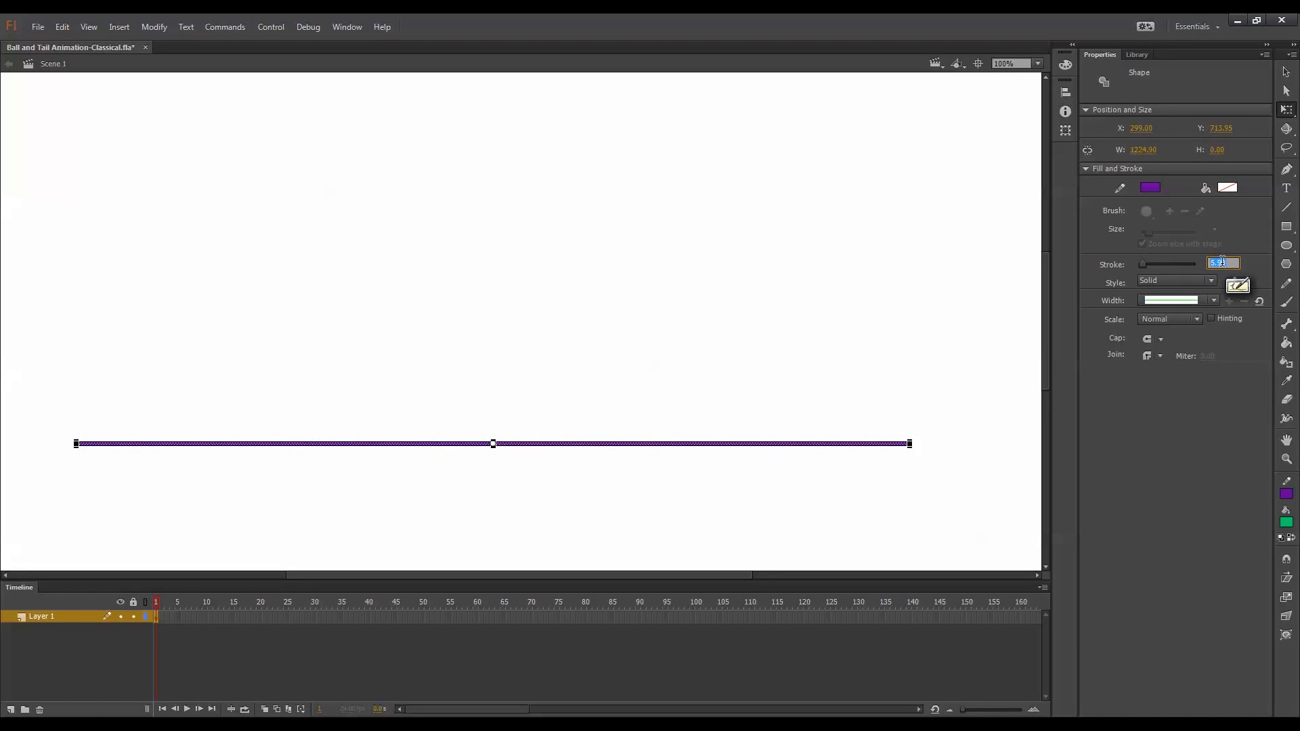
pyautogui.write('6')
pyautogui.press('Return')
pyautogui.click(948, 425)
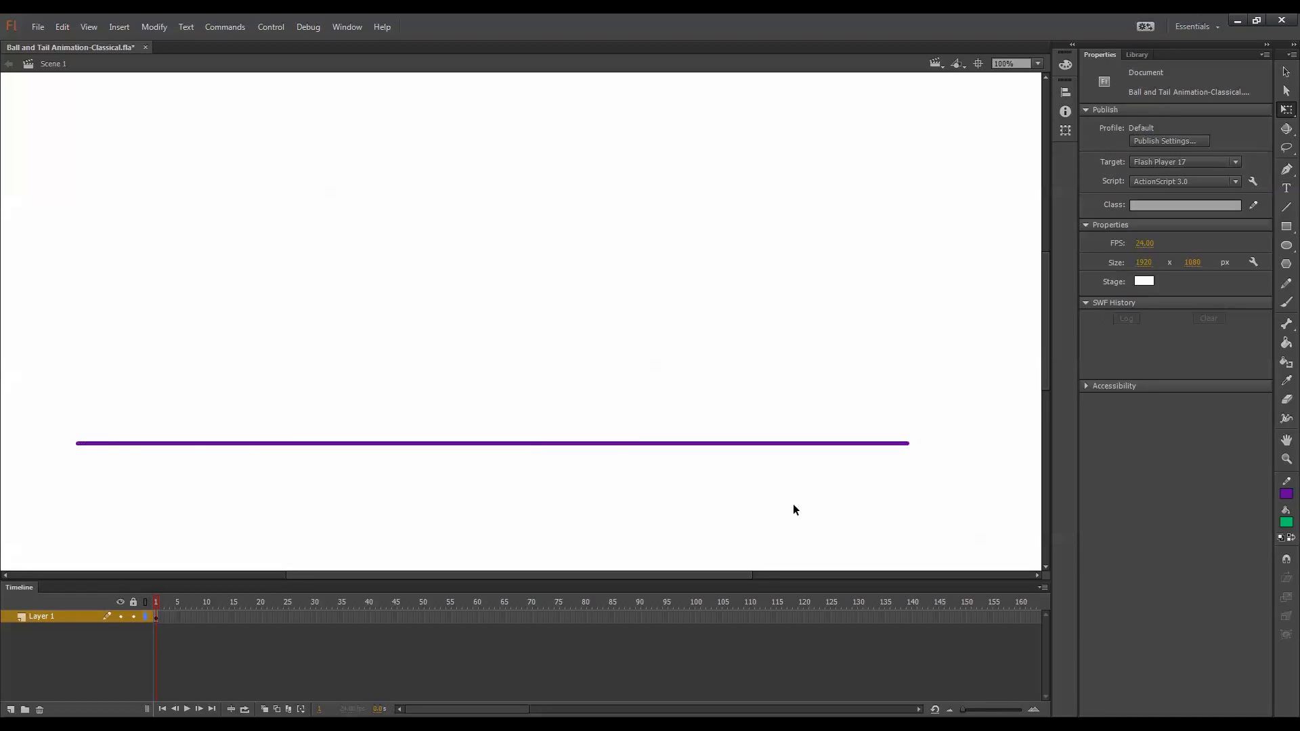
# Rename Layer 1 as ground.
pyautogui.doubleClick(75, 616)
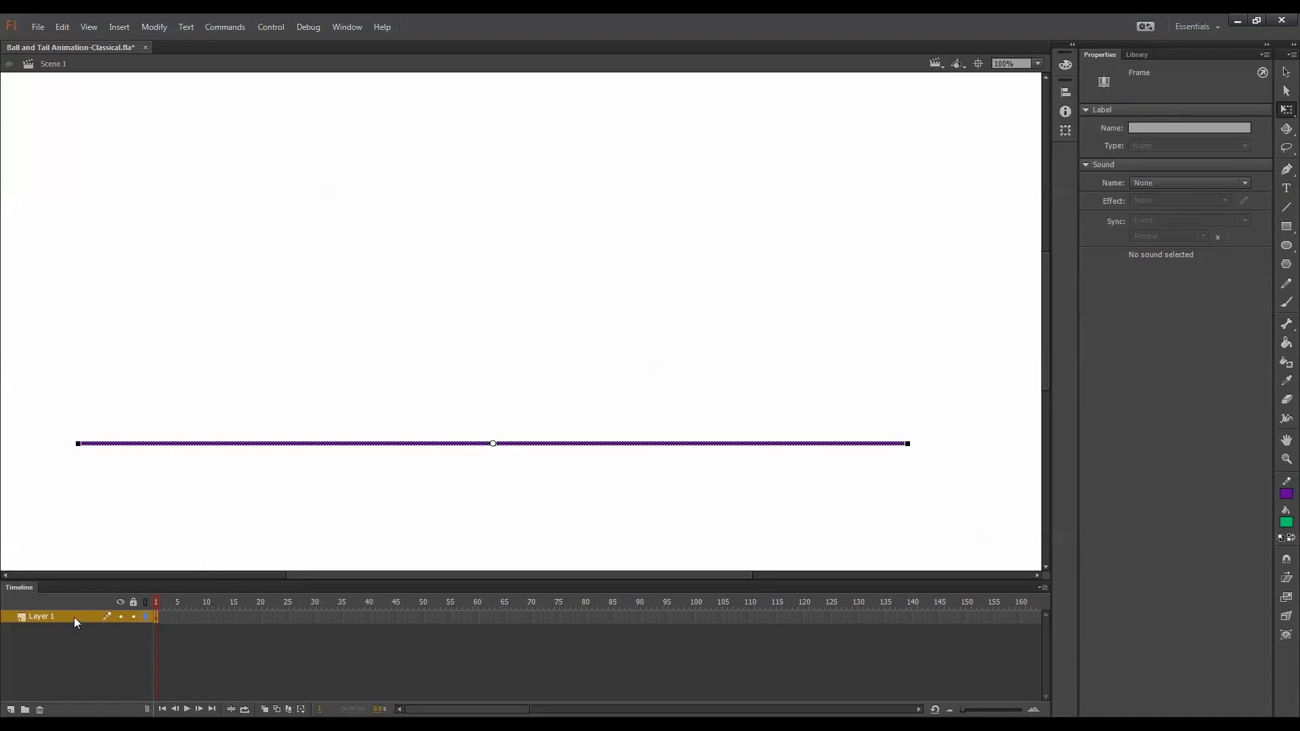
pyautogui.write('ground')
pyautogui.press('Return')
# Extend the ground layer to frame 90 and lock it.
pyautogui.click(640, 618)
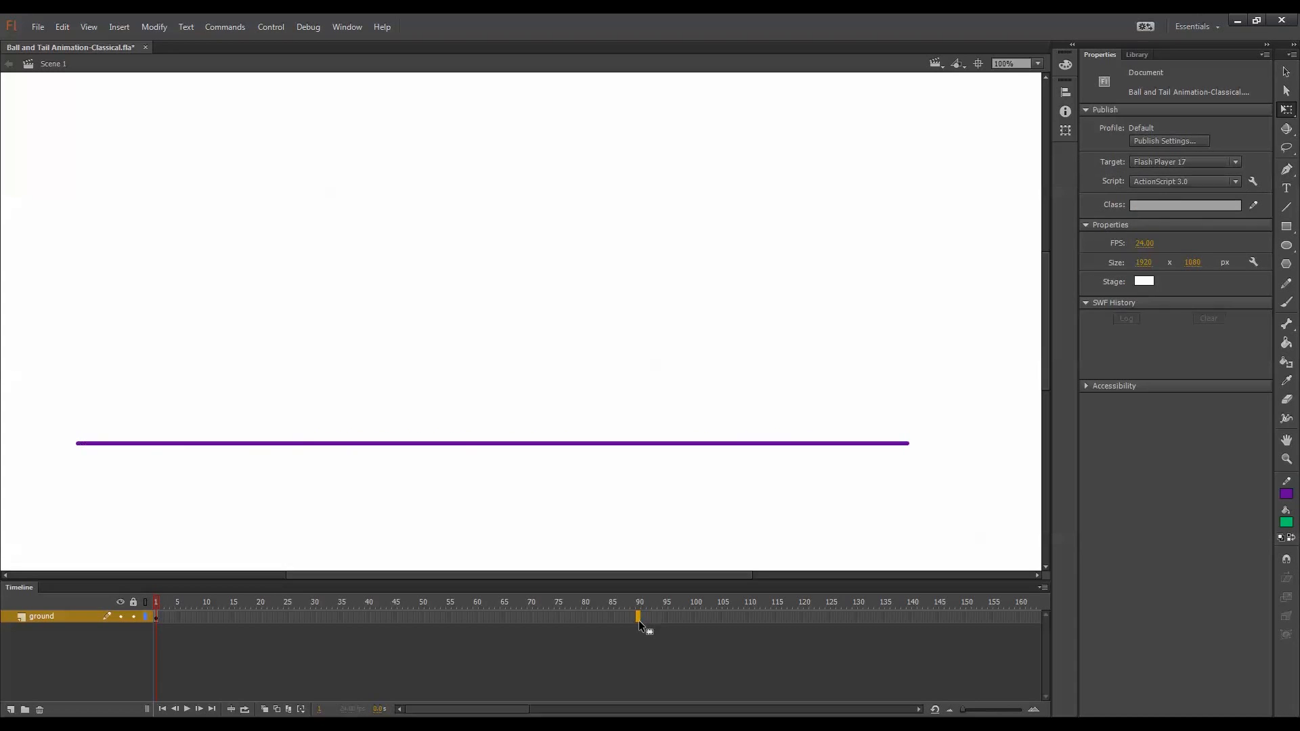
pyautogui.press('F5')
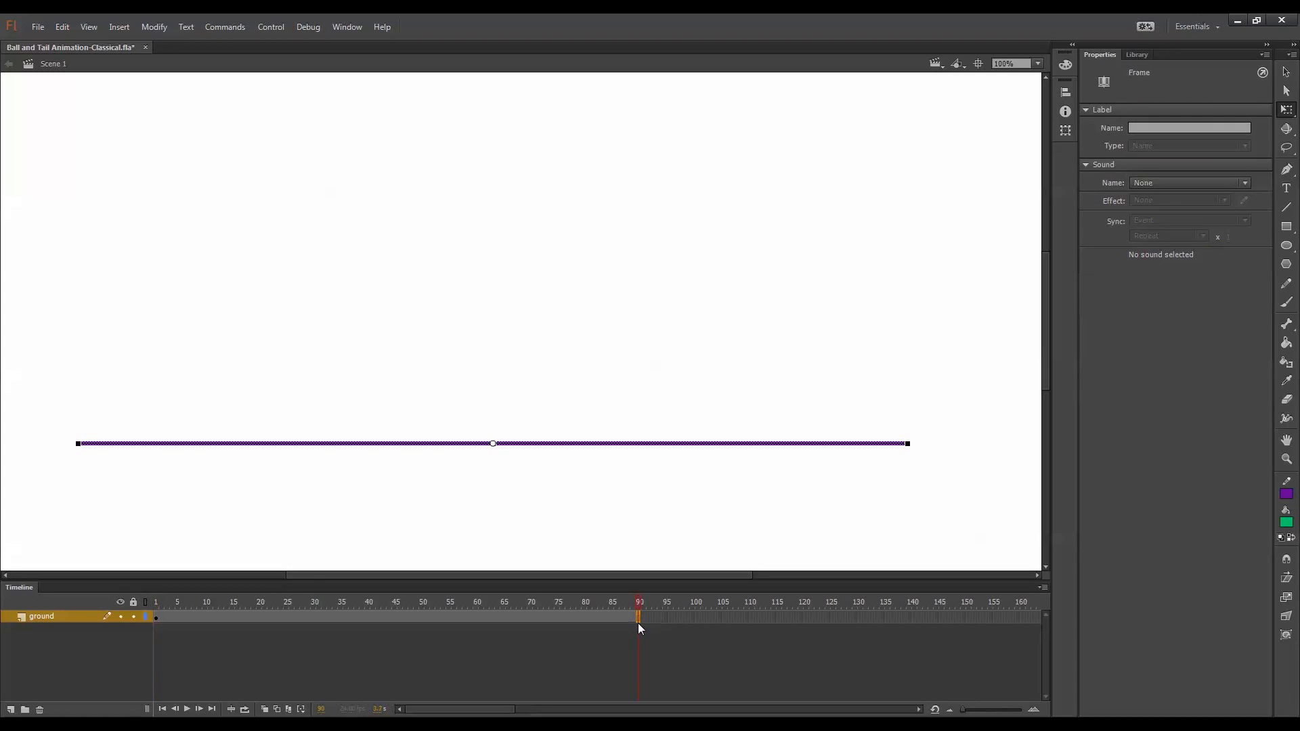
pyautogui.click(134, 617)
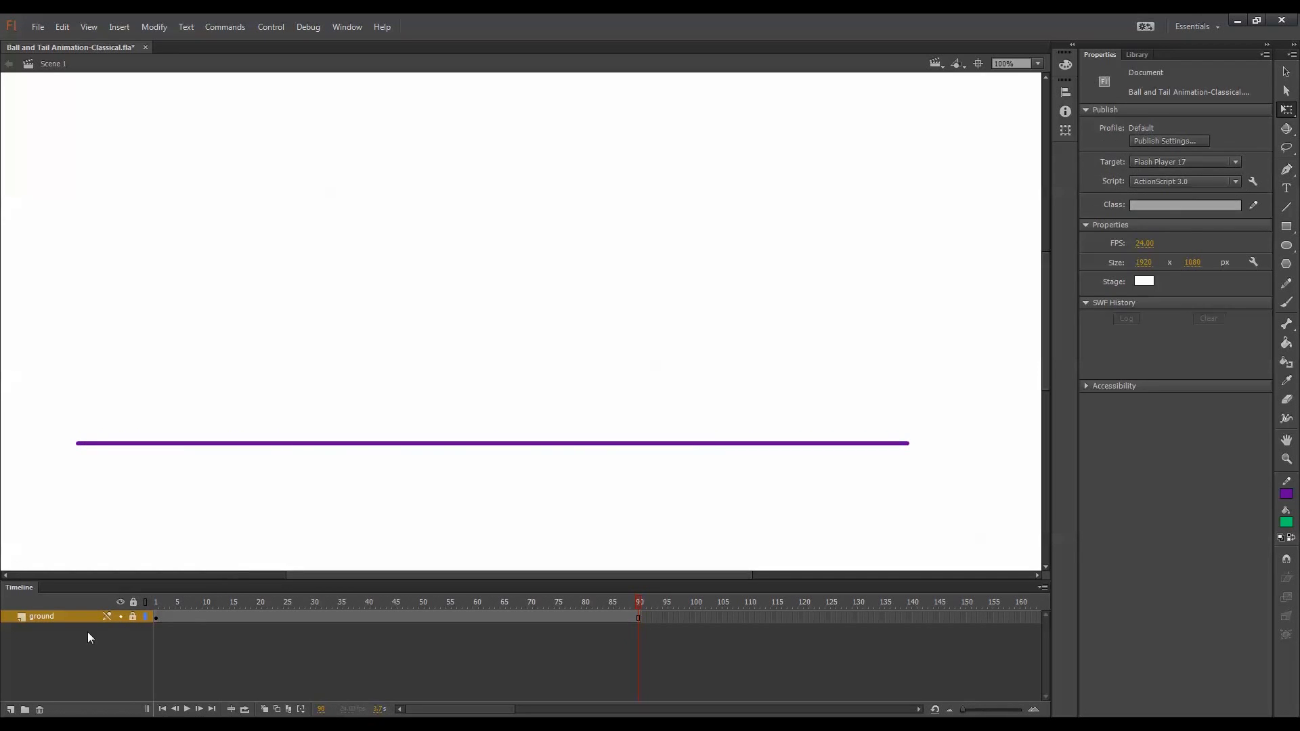
# Add a new layer above ground and name it rough animation.
pyautogui.click(12, 710)
pyautogui.click(66, 618)
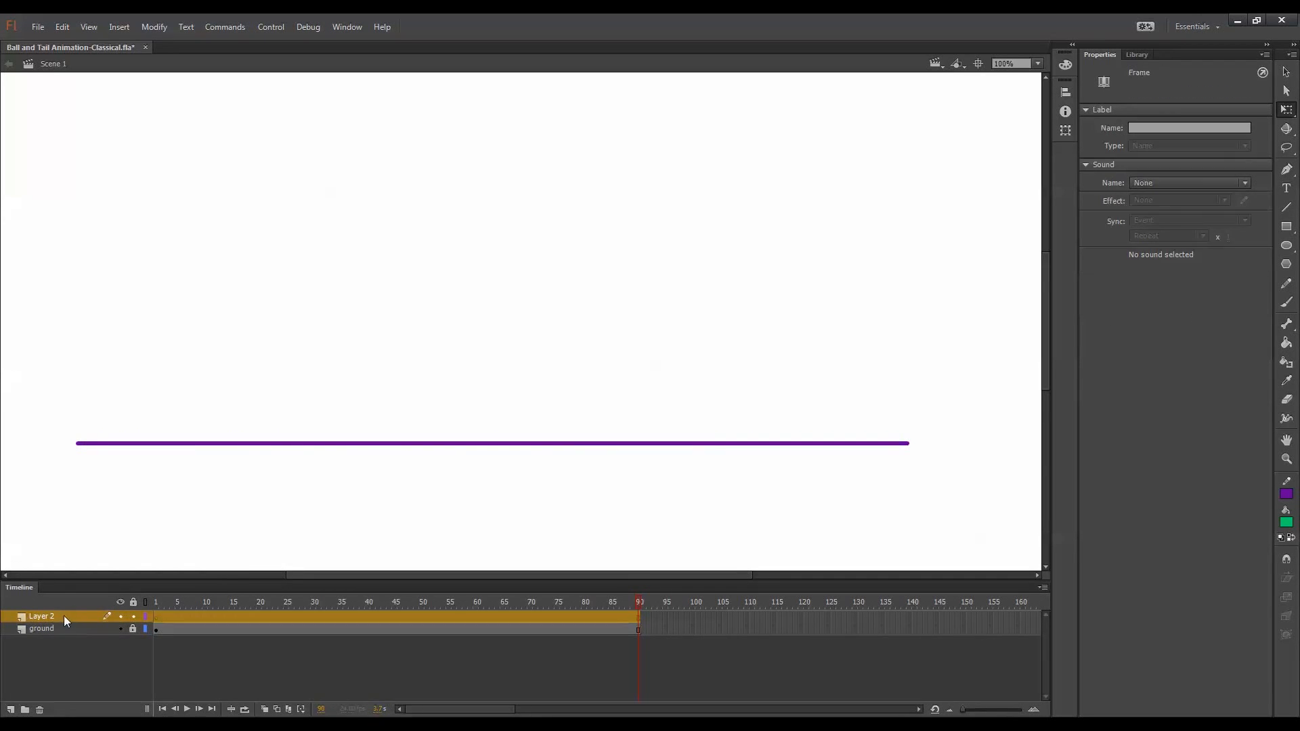
pyautogui.write('rough animation')
# Set up the Brush tool with no stroke, a blue fill, and pressure and tilt sensitivity enabled.
pyautogui.click(1286, 302)
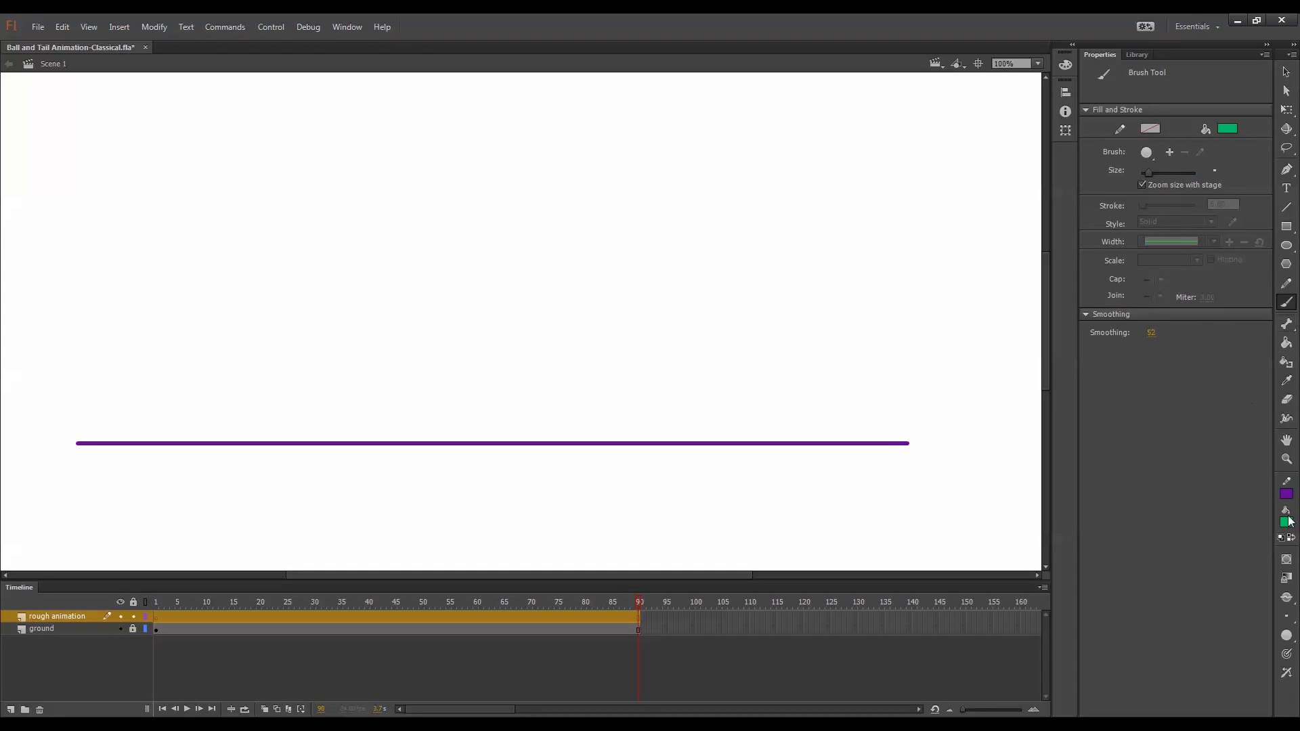
pyautogui.click(1287, 494)
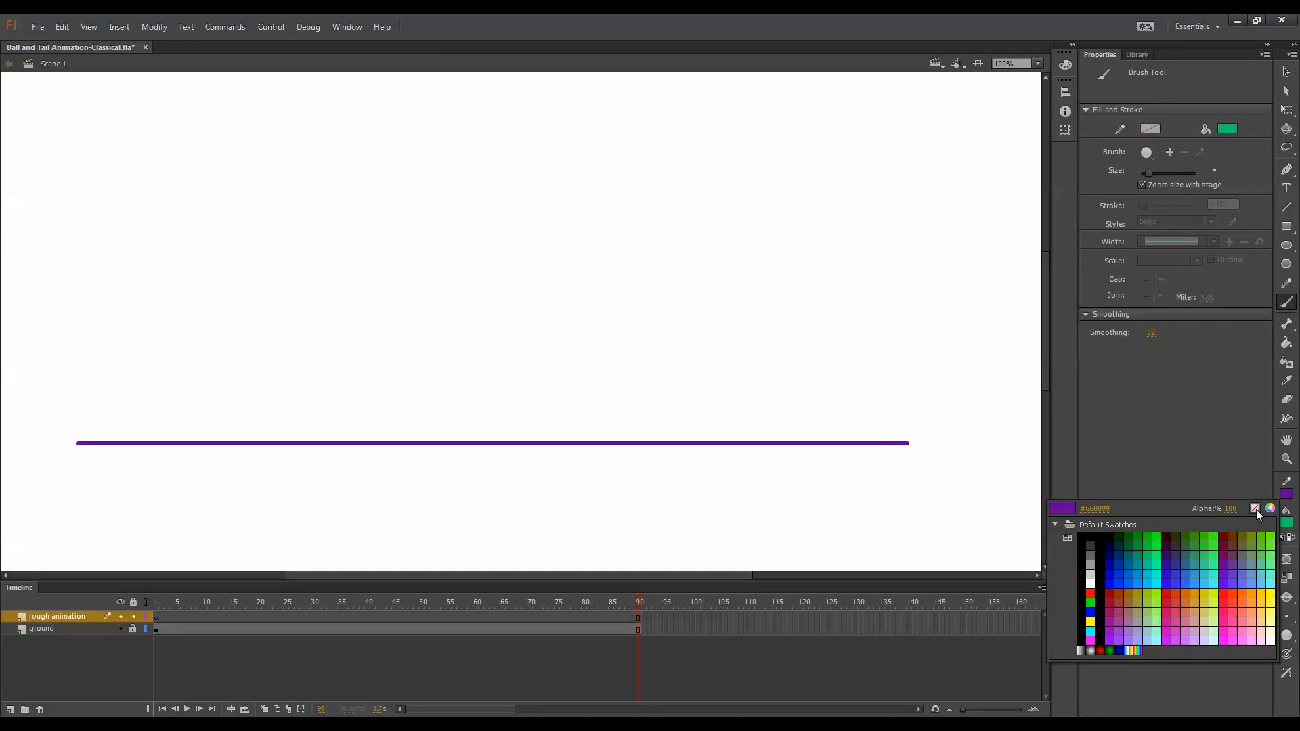
pyautogui.click(1255, 509)
pyautogui.click(1287, 522)
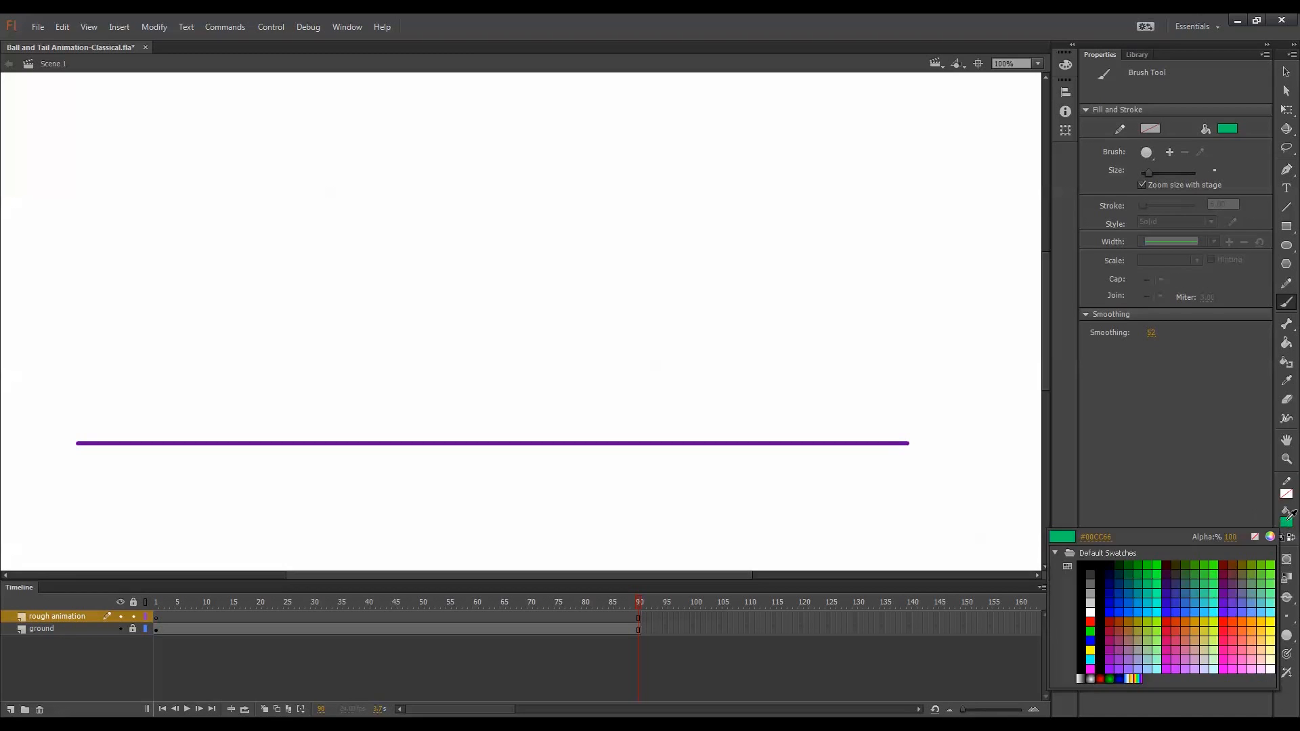
pyautogui.click(1128, 603)
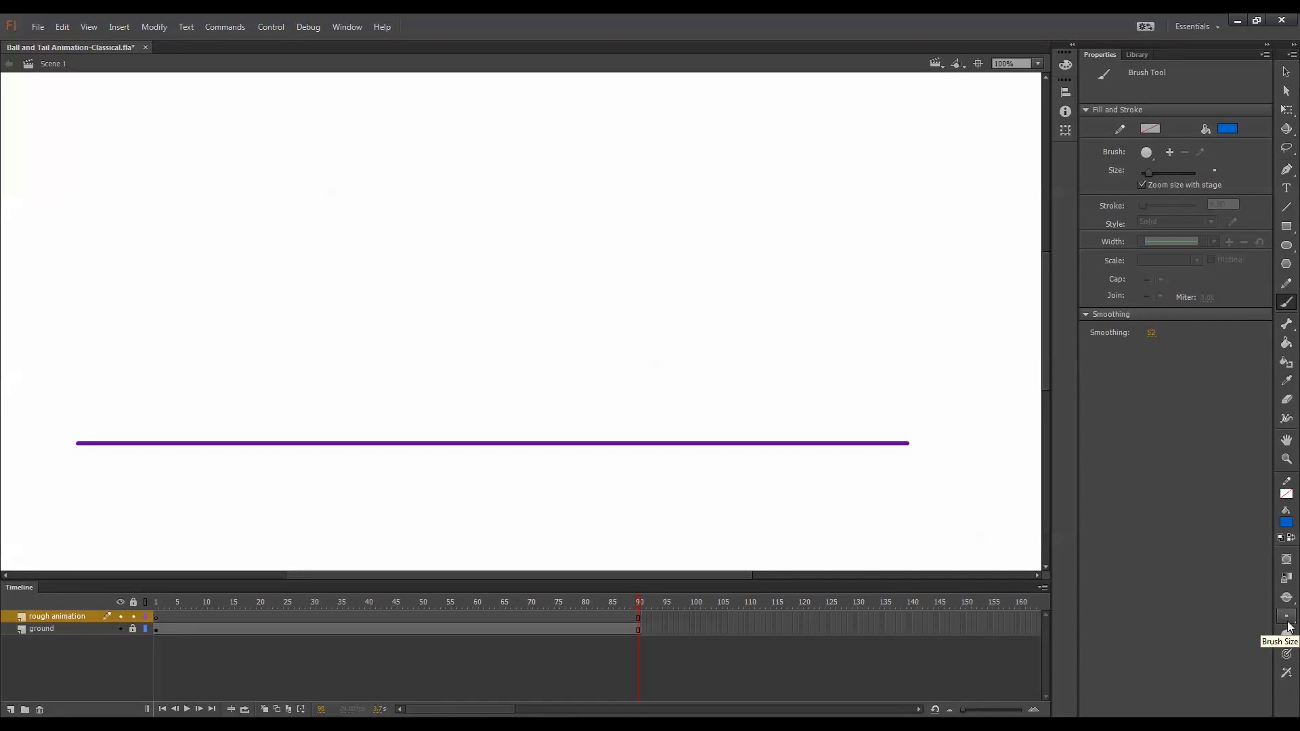
pyautogui.click(1288, 655)
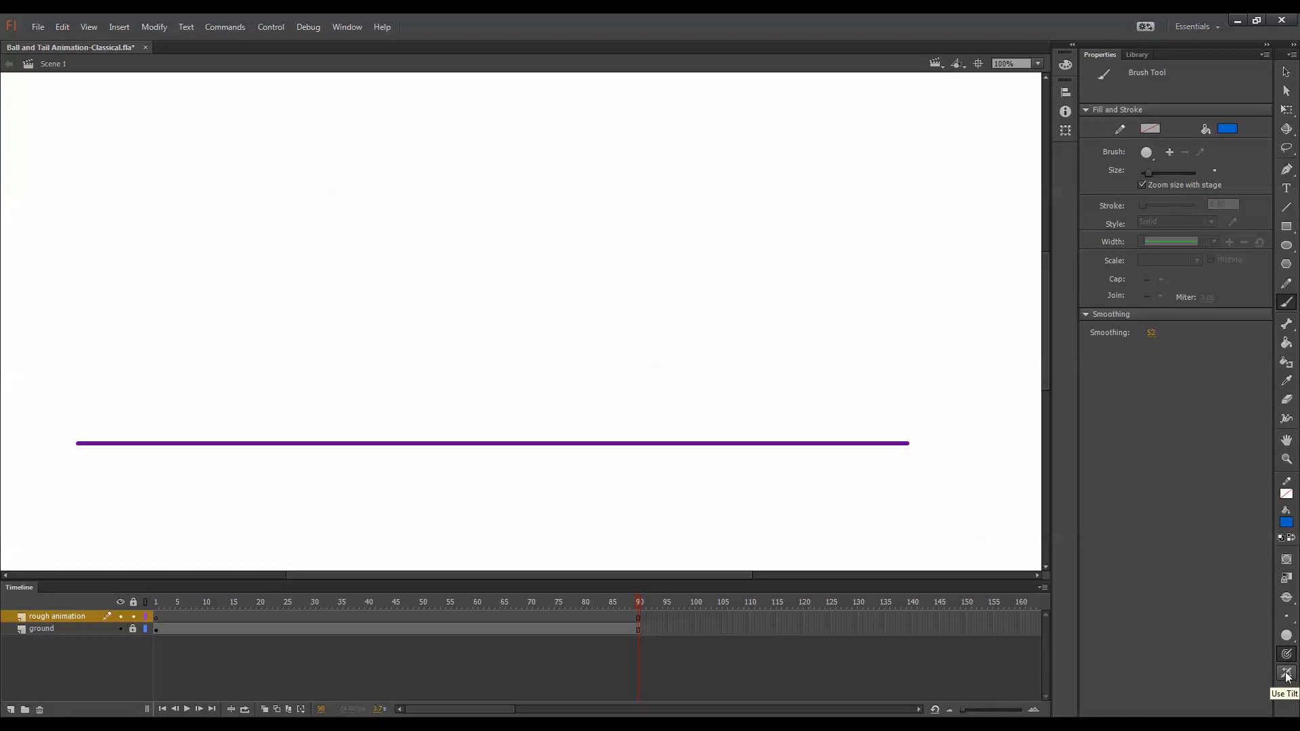
pyautogui.click(1283, 673)
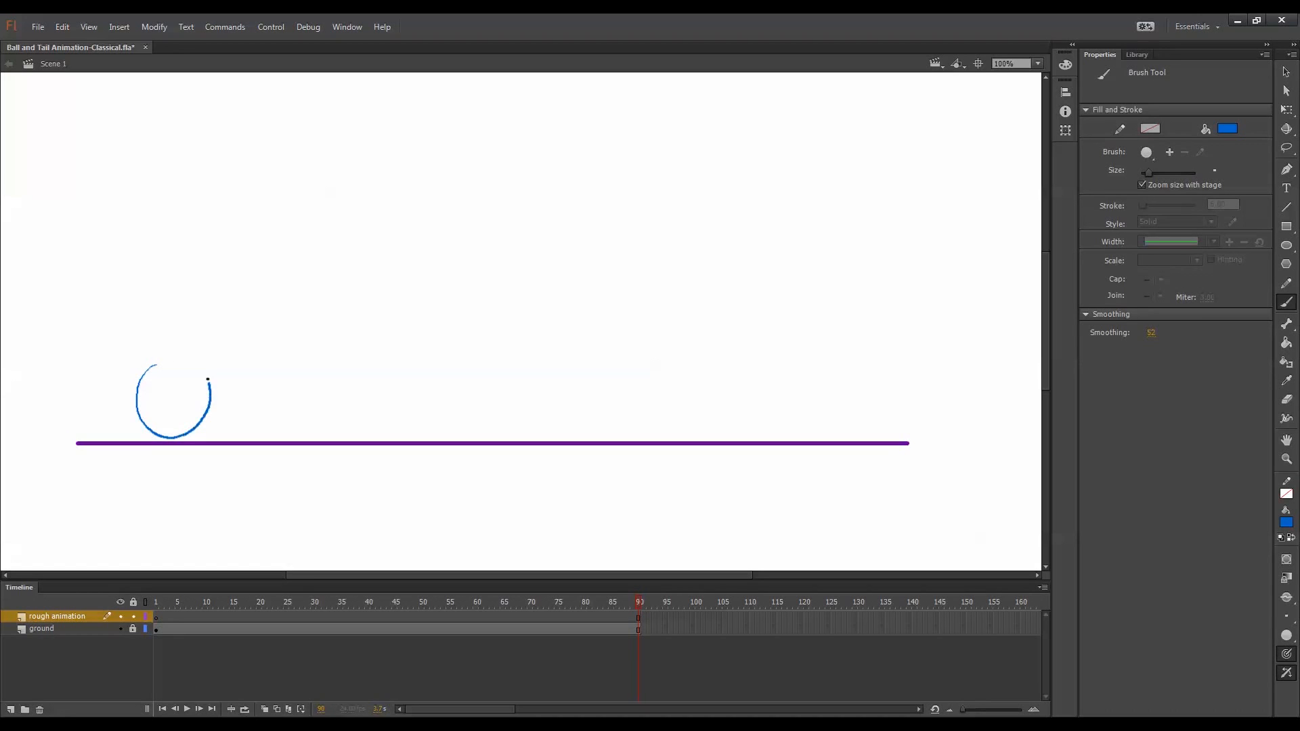
# Sketch a round ball resting near the ground line's left end, with an arched tail behind it touching the ground.
pyautogui.moveTo(138, 395)
pyautogui.mouseDown()
pyautogui.moveTo(161, 427)
pyautogui.moveTo(168, 367)
pyautogui.moveTo(145, 382)
pyautogui.moveTo(169, 362)
pyautogui.moveTo(141, 384)
pyautogui.mouseUp()
pyautogui.hotkey('ctrl', 'z')
pyautogui.moveTo(177, 441)
pyautogui.mouseDown()
pyautogui.moveTo(216, 399)
pyautogui.moveTo(195, 364)
pyautogui.moveTo(212, 400)
pyautogui.moveTo(69, 411)
pyautogui.mouseUp()
pyautogui.hotkey('ctrl', 'z')
pyautogui.moveTo(117, 367)
pyautogui.mouseDown()
pyautogui.moveTo(68, 433)
pyautogui.moveTo(81, 388)
pyautogui.moveTo(47, 439)
pyautogui.mouseUp()
pyautogui.moveTo(46, 439)
pyautogui.mouseDown()
pyautogui.moveTo(90, 430)
pyautogui.moveTo(122, 400)
pyautogui.moveTo(102, 425)
pyautogui.moveTo(149, 432)
pyautogui.mouseUp()
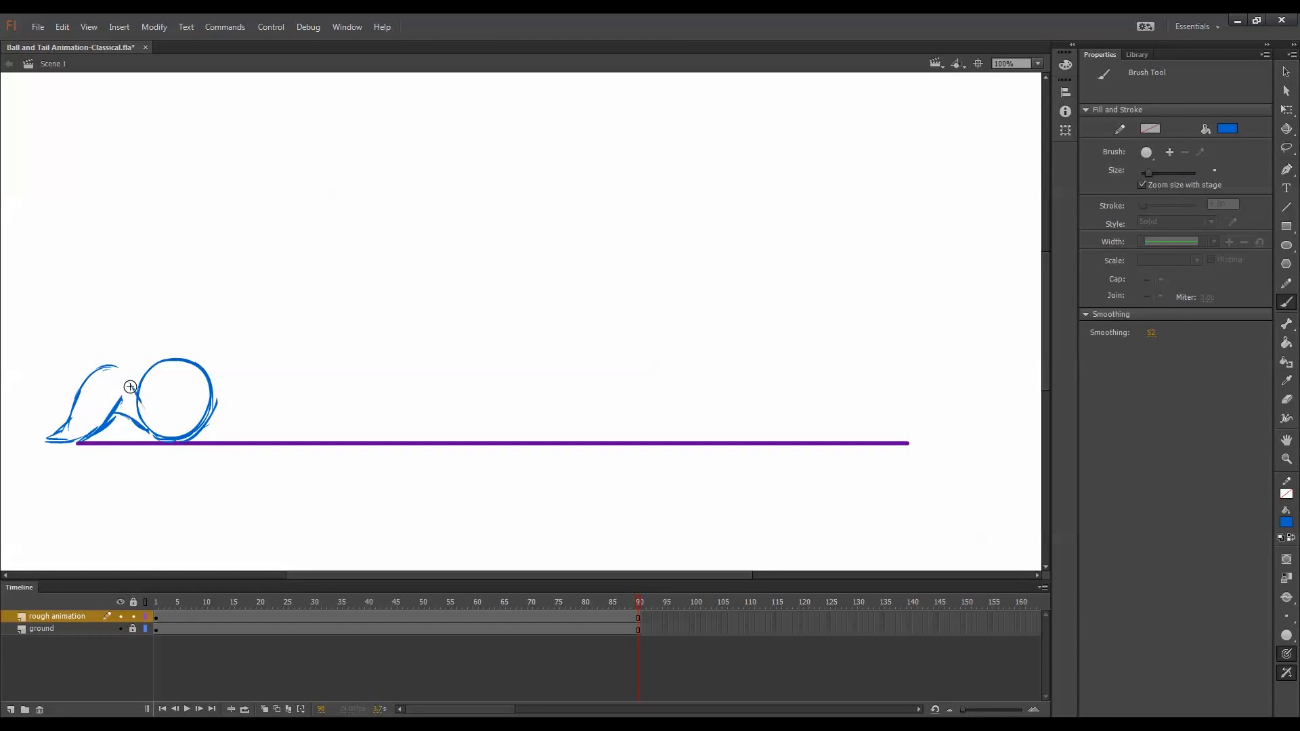
pyautogui.moveTo(121, 371); pyautogui.dragTo(143, 421)
pyautogui.moveTo(113, 366)
pyautogui.mouseDown()
pyautogui.moveTo(88, 385)
pyautogui.moveTo(138, 384)
pyautogui.moveTo(137, 397)
pyautogui.mouseUp()
# Set the brush smoothing to 17, then refine the tail and add curved contour lines across the ball.
pyautogui.moveTo(1153, 339); pyautogui.dragTo(1146, 339)
pyautogui.moveTo(118, 369); pyautogui.dragTo(125, 371)
pyautogui.moveTo(69, 423); pyautogui.dragTo(56, 435)
pyautogui.moveTo(189, 402)
pyautogui.mouseDown()
pyautogui.moveTo(143, 410)
pyautogui.moveTo(207, 383)
pyautogui.moveTo(173, 411)
pyautogui.moveTo(145, 410)
pyautogui.mouseUp()
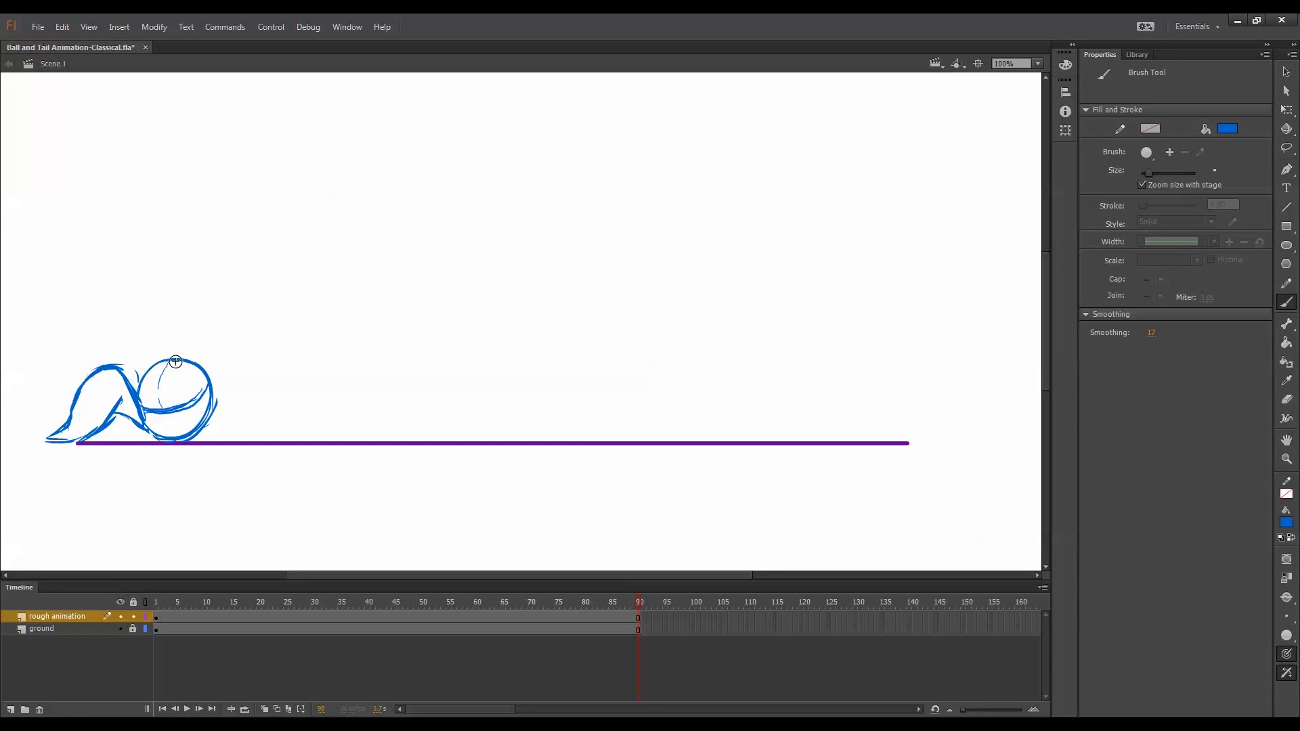
pyautogui.moveTo(174, 356)
pyautogui.mouseDown()
pyautogui.moveTo(163, 432)
pyautogui.moveTo(152, 379)
pyautogui.moveTo(167, 365)
pyautogui.moveTo(162, 427)
pyautogui.mouseUp()
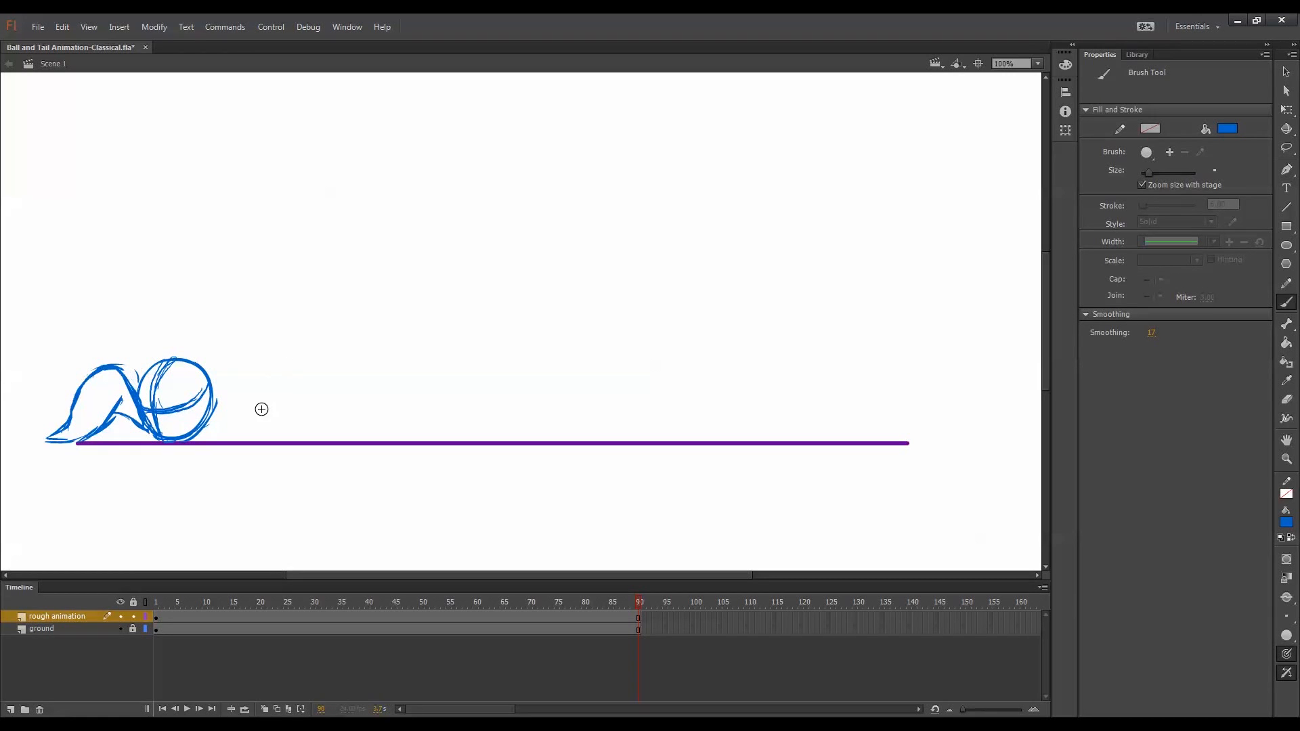
# Insert a blank keyframe at frame 2 of the rough animation layer and turn on onion skinning.
pyautogui.click(161, 618)
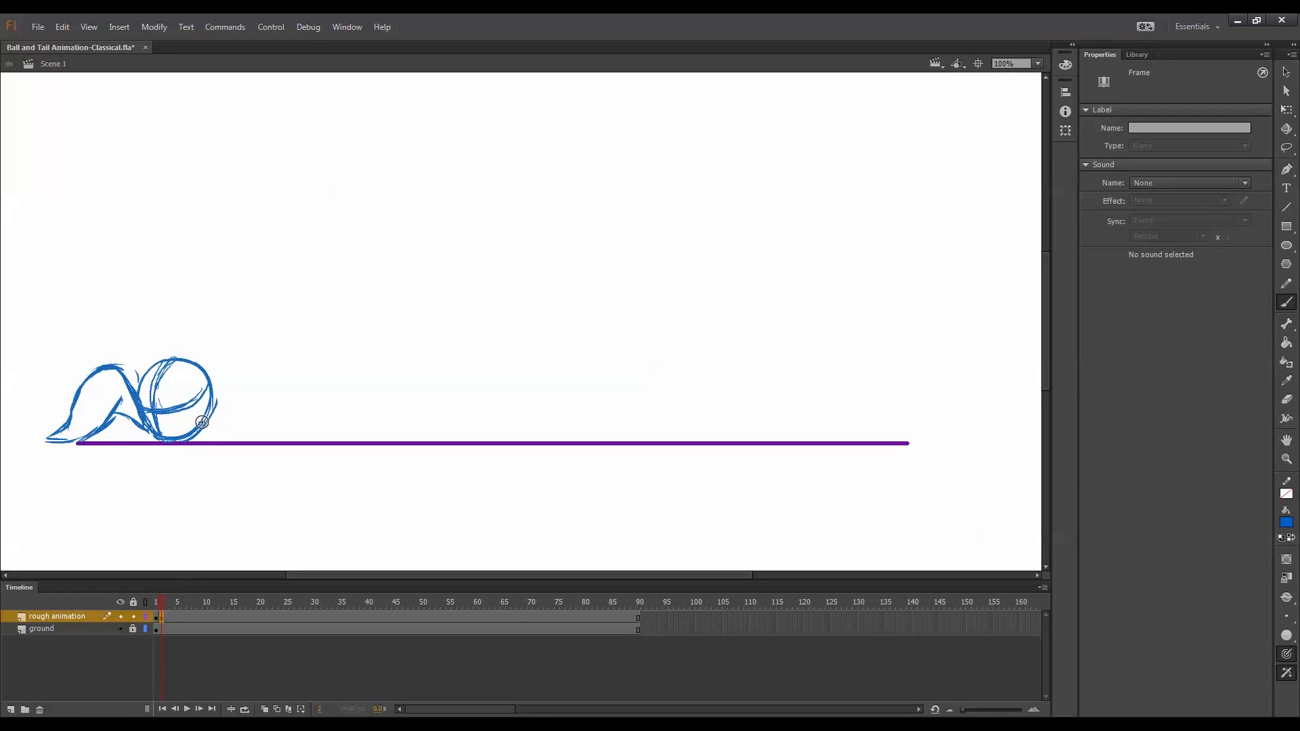
pyautogui.press('F7')
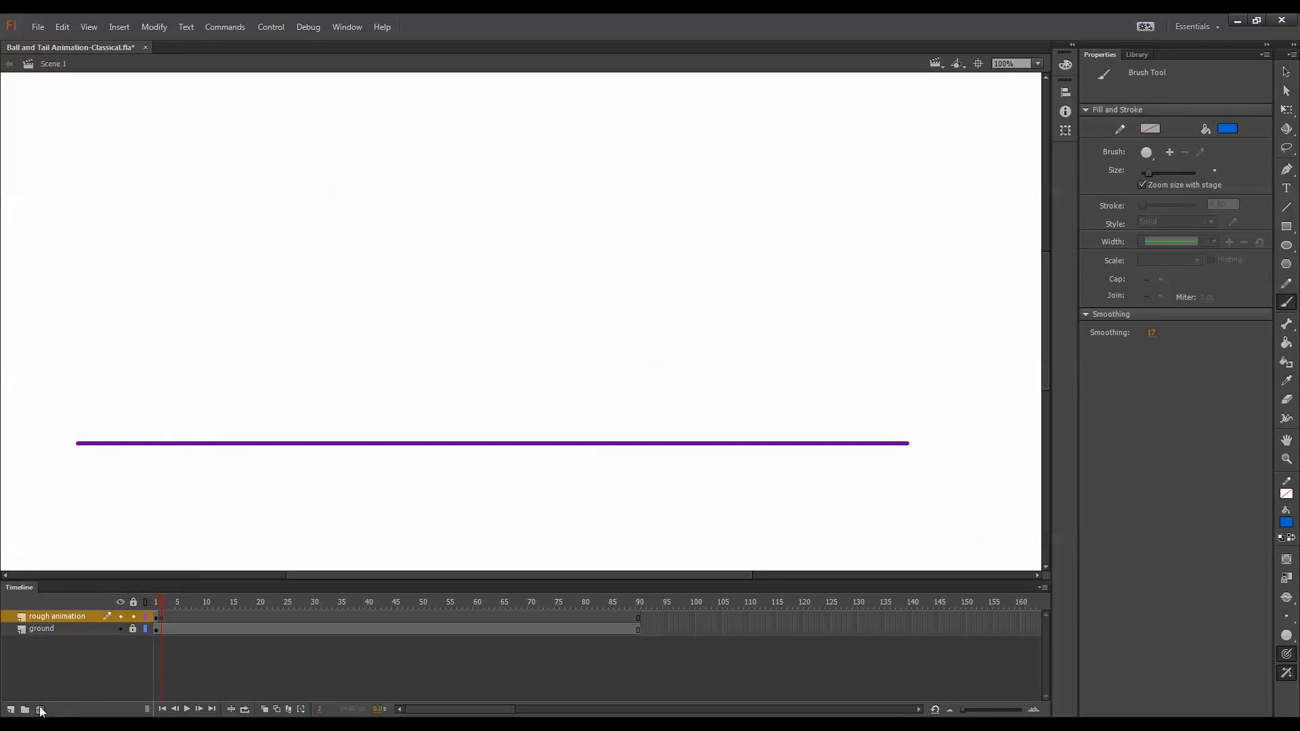
pyautogui.click(266, 710)
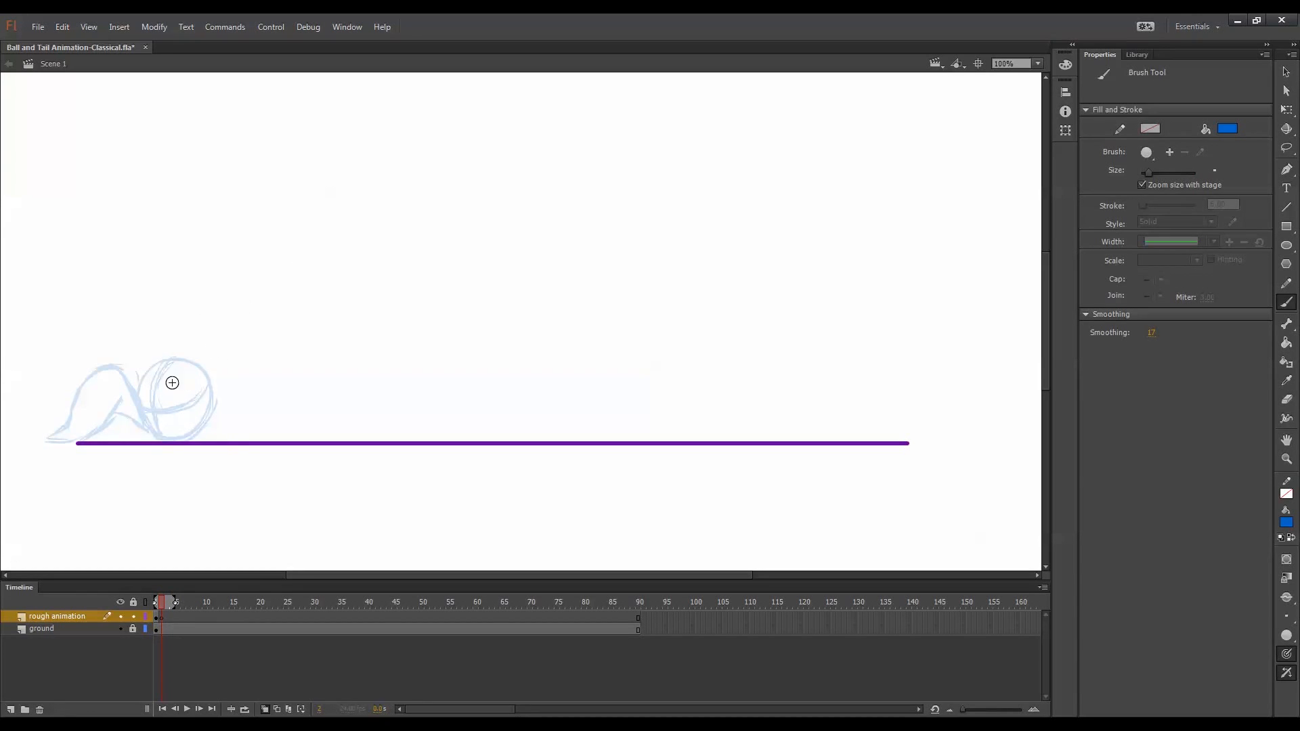
# Sketch the ball squashed flat against the ground on frame 2, with contour lines and a raised, curled tail.
pyautogui.moveTo(177, 385); pyautogui.dragTo(215, 404)
pyautogui.moveTo(200, 389)
pyautogui.mouseDown()
pyautogui.moveTo(221, 414)
pyautogui.moveTo(192, 388)
pyautogui.moveTo(150, 396)
pyautogui.moveTo(139, 426)
pyautogui.moveTo(209, 434)
pyautogui.moveTo(224, 401)
pyautogui.moveTo(155, 399)
pyautogui.moveTo(206, 385)
pyautogui.moveTo(213, 400)
pyautogui.moveTo(143, 408)
pyautogui.moveTo(165, 436)
pyautogui.moveTo(169, 394)
pyautogui.moveTo(206, 388)
pyautogui.moveTo(159, 423)
pyautogui.moveTo(138, 410)
pyautogui.moveTo(224, 413)
pyautogui.mouseUp()
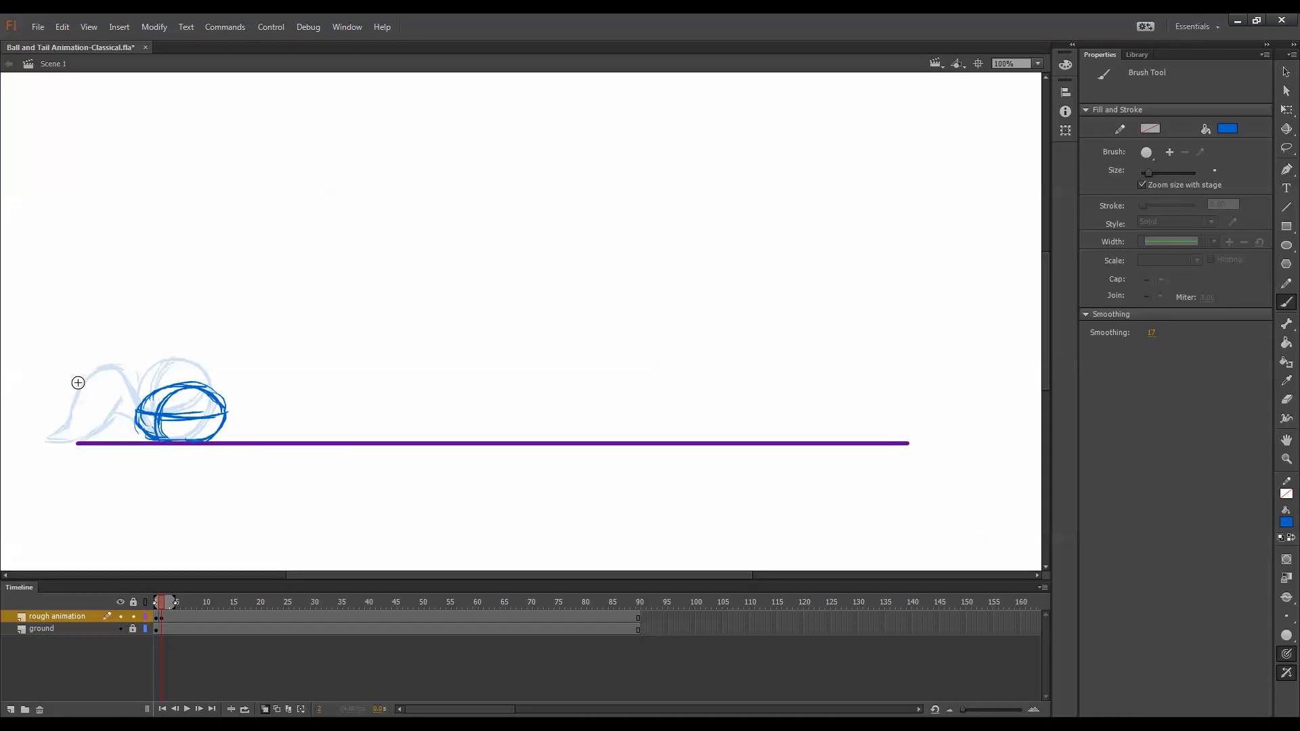
pyautogui.moveTo(75, 376)
pyautogui.mouseDown()
pyautogui.moveTo(112, 345)
pyautogui.moveTo(145, 418)
pyautogui.mouseUp()
pyautogui.moveTo(93, 350)
pyautogui.mouseDown()
pyautogui.moveTo(67, 392)
pyautogui.moveTo(100, 342)
pyautogui.moveTo(74, 388)
pyautogui.moveTo(106, 364)
pyautogui.moveTo(87, 375)
pyautogui.moveTo(106, 408)
pyautogui.moveTo(156, 437)
pyautogui.moveTo(99, 387)
pyautogui.moveTo(101, 368)
pyautogui.moveTo(110, 410)
pyautogui.moveTo(143, 431)
pyautogui.mouseUp()
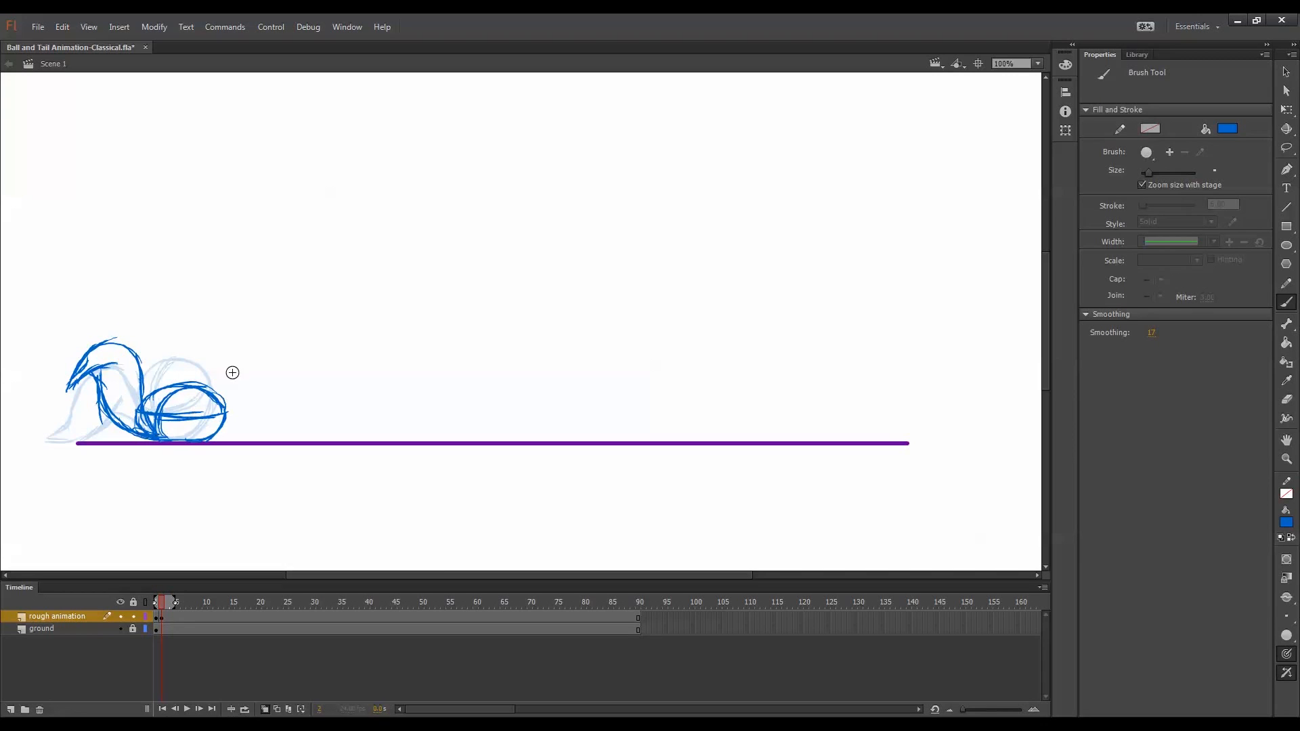
pyautogui.rightClick(263, 384)
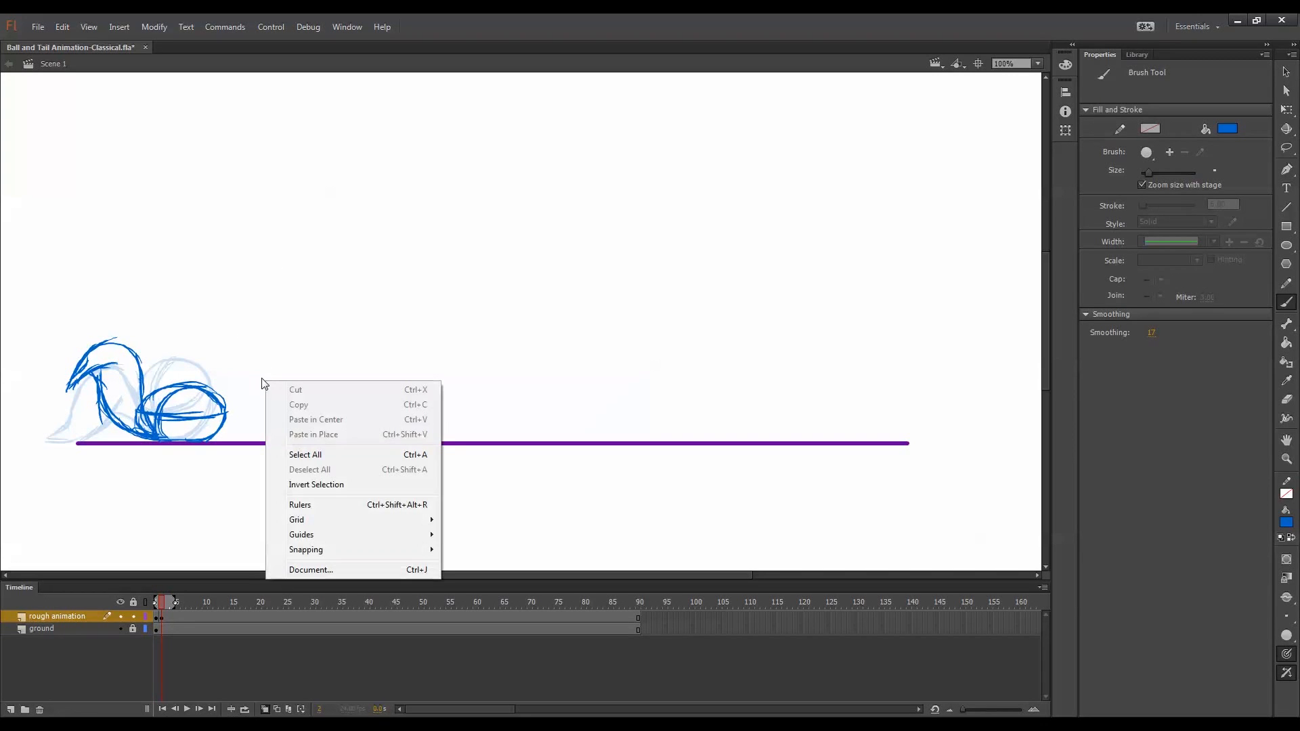
# Insert a blank keyframe at frame 3 and sketch the ball stretched diagonally upward with its tail trailing along the ground.
pyautogui.click(168, 618)
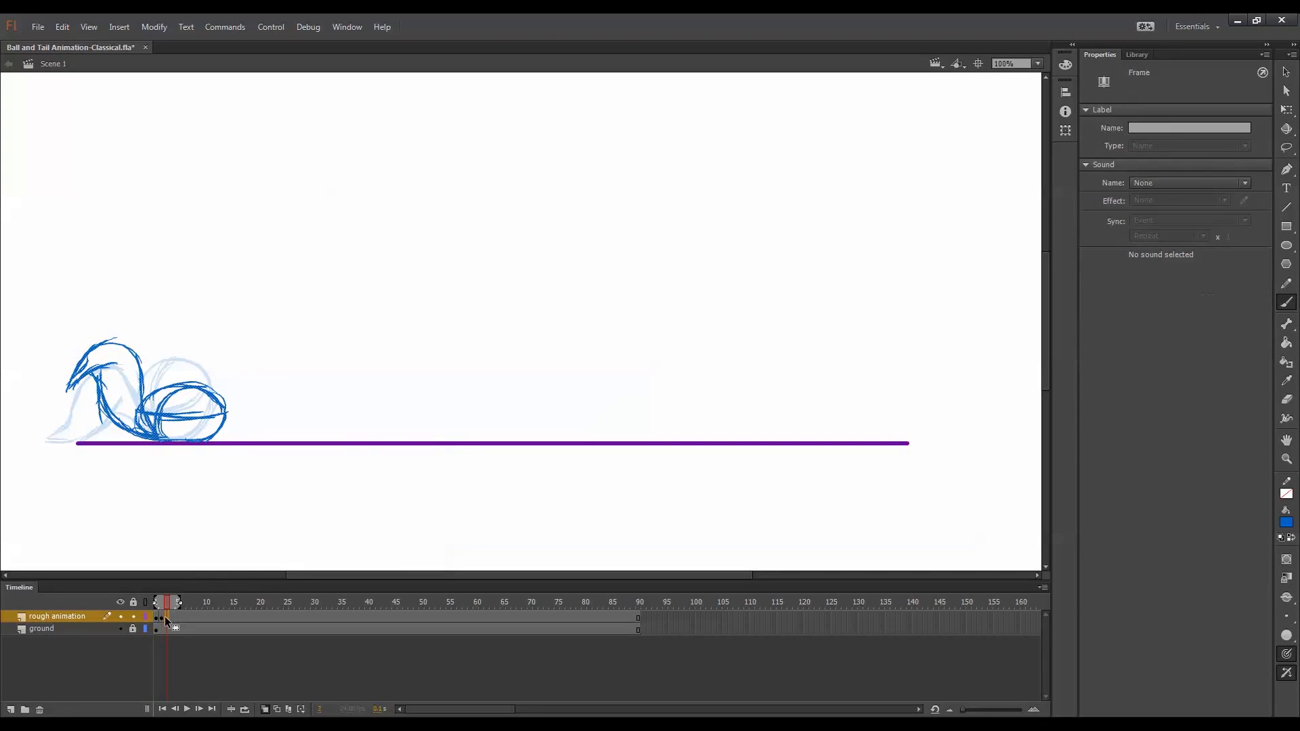
pyautogui.press('F7')
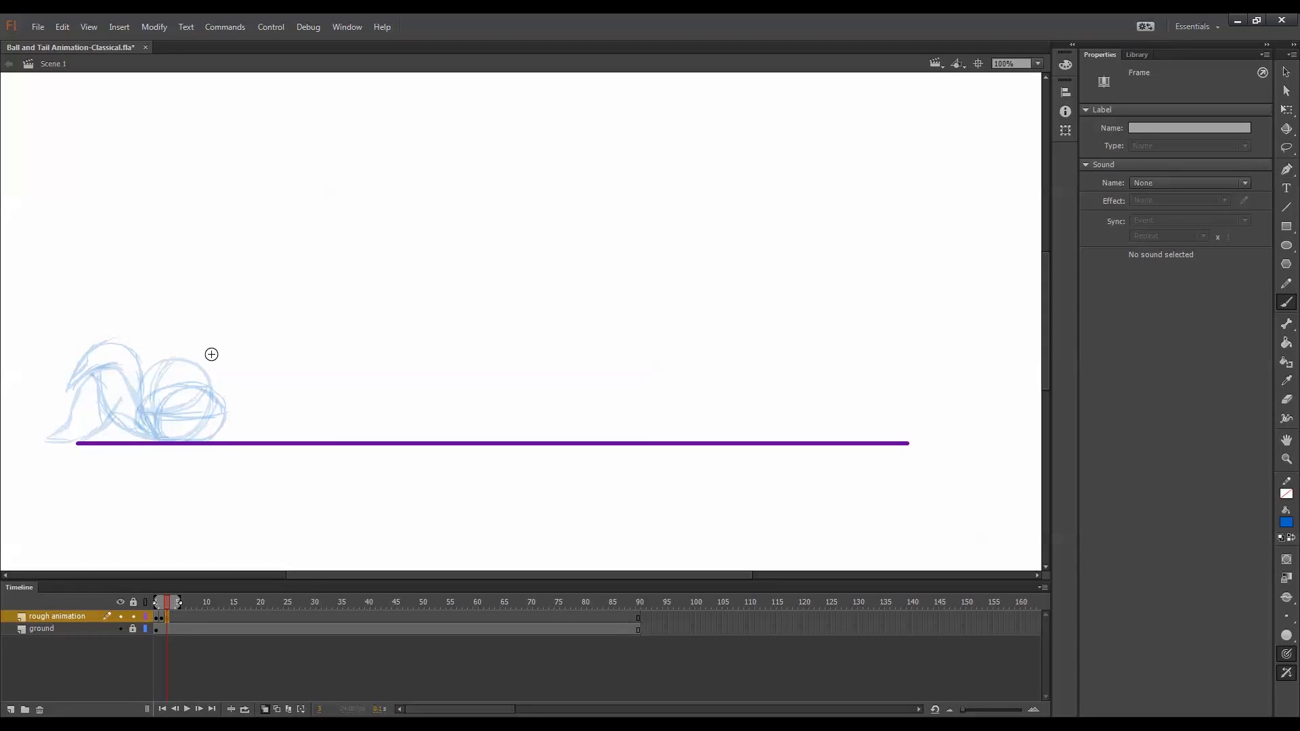
pyautogui.moveTo(205, 367)
pyautogui.mouseDown()
pyautogui.moveTo(248, 310)
pyautogui.moveTo(264, 310)
pyautogui.moveTo(270, 334)
pyautogui.moveTo(234, 379)
pyautogui.mouseUp()
pyautogui.moveTo(250, 323); pyautogui.dragTo(195, 409)
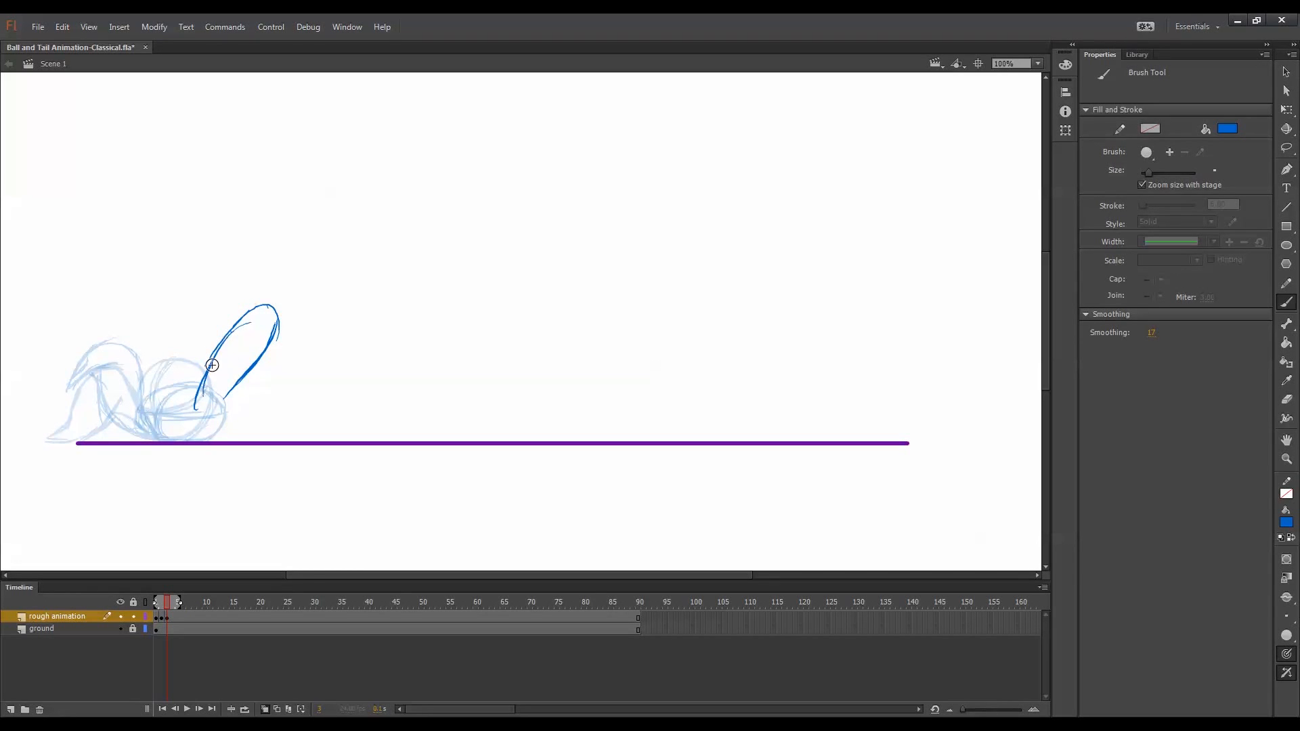
pyautogui.moveTo(212, 363)
pyautogui.mouseDown()
pyautogui.moveTo(195, 424)
pyautogui.moveTo(245, 376)
pyautogui.mouseUp()
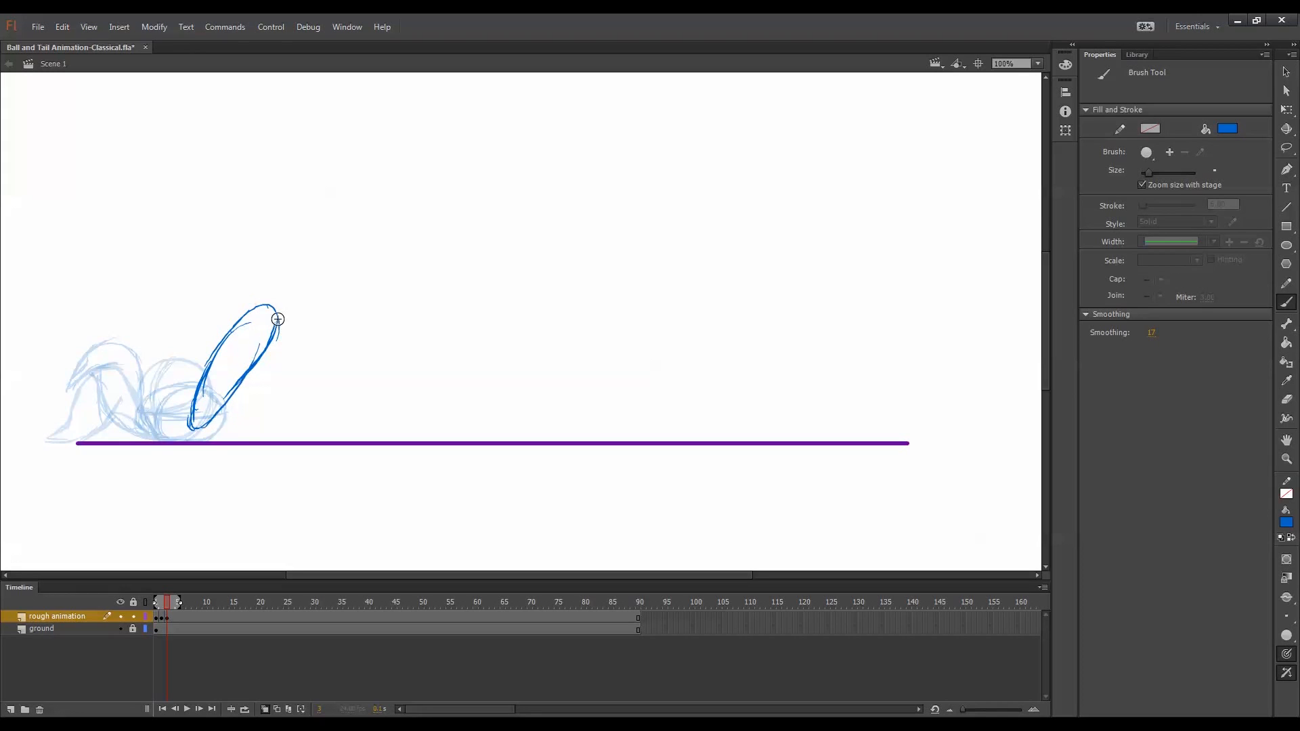
pyautogui.moveTo(275, 323)
pyautogui.mouseDown()
pyautogui.moveTo(212, 422)
pyautogui.moveTo(246, 343)
pyautogui.moveTo(193, 428)
pyautogui.mouseUp()
pyautogui.moveTo(232, 329); pyautogui.dragTo(199, 429)
pyautogui.moveTo(209, 356); pyautogui.dragTo(206, 431)
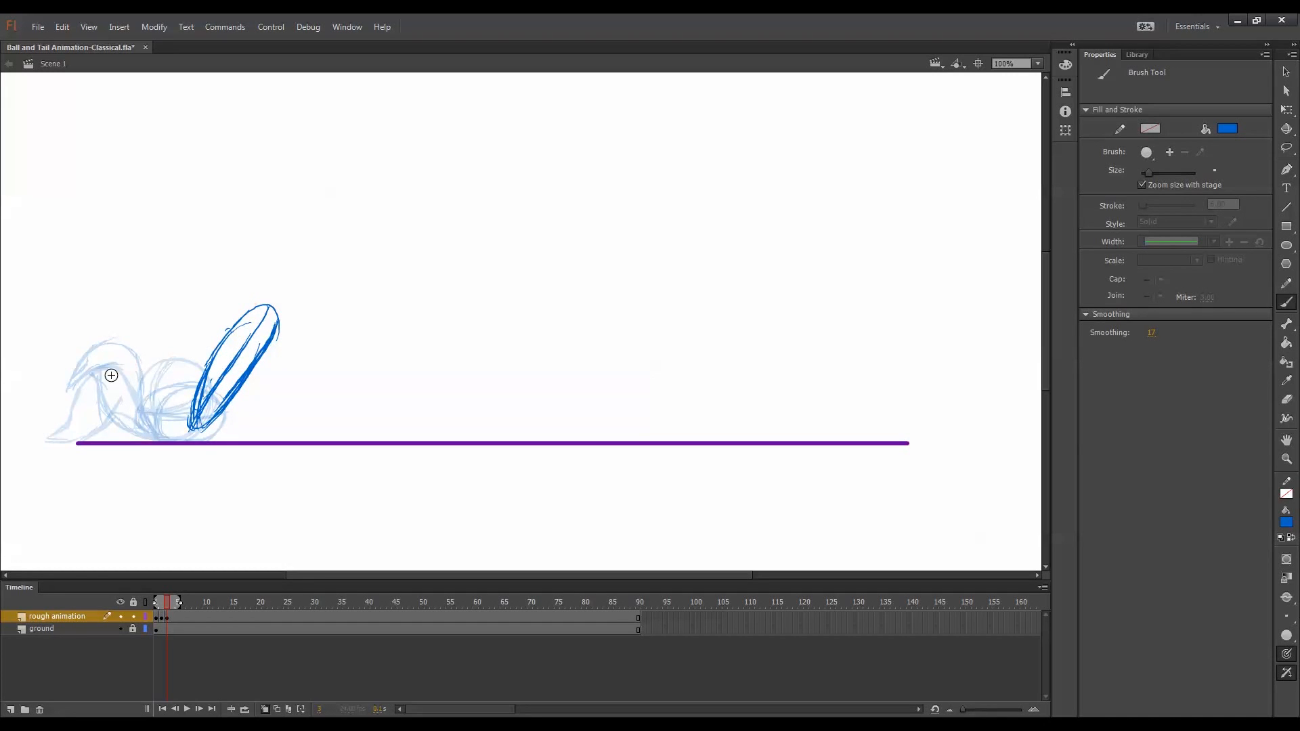
pyautogui.moveTo(195, 428)
pyautogui.mouseDown()
pyautogui.moveTo(169, 437)
pyautogui.moveTo(125, 370)
pyautogui.moveTo(132, 435)
pyautogui.moveTo(171, 441)
pyautogui.moveTo(200, 424)
pyautogui.mouseUp()
pyautogui.moveTo(119, 373)
pyautogui.mouseDown()
pyautogui.moveTo(124, 399)
pyautogui.moveTo(131, 358)
pyautogui.moveTo(172, 432)
pyautogui.moveTo(225, 405)
pyautogui.mouseUp()
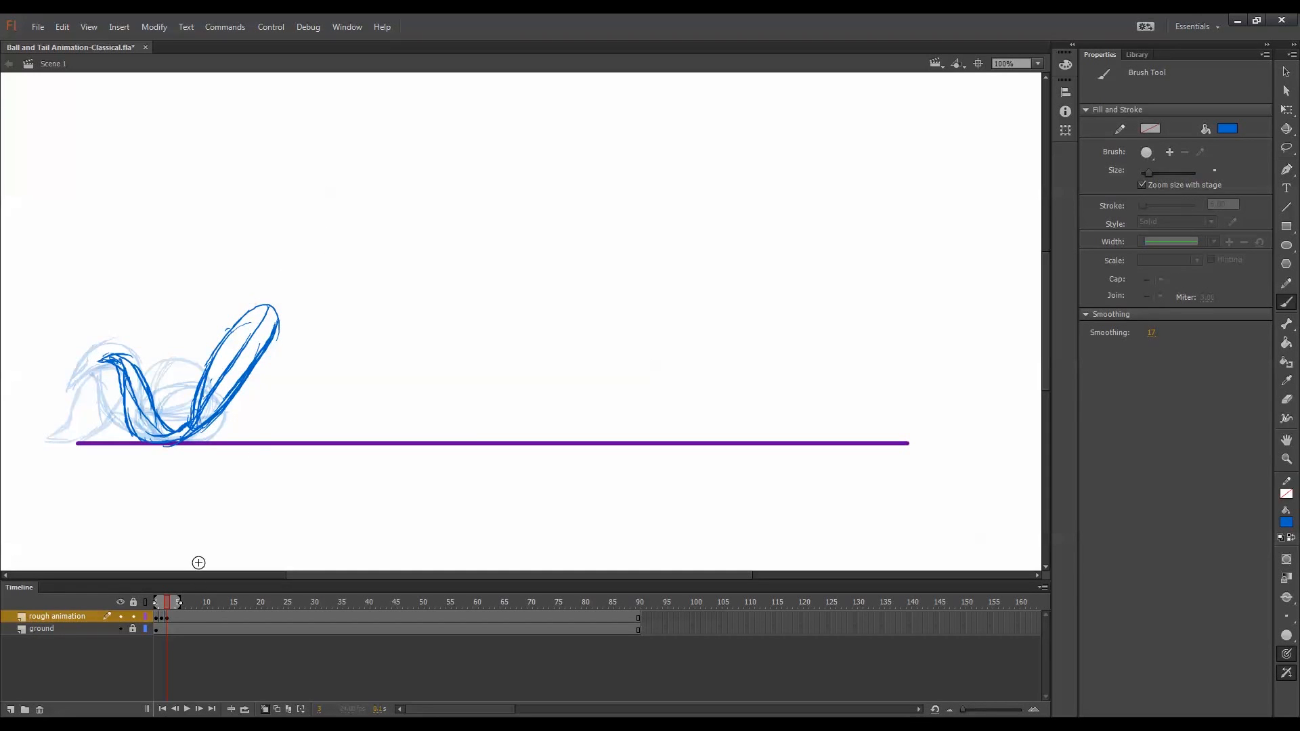
# Insert a blank keyframe at frame 4 and sketch the airborne ball as a tilted oval with curved contour lines.
pyautogui.press('F7')
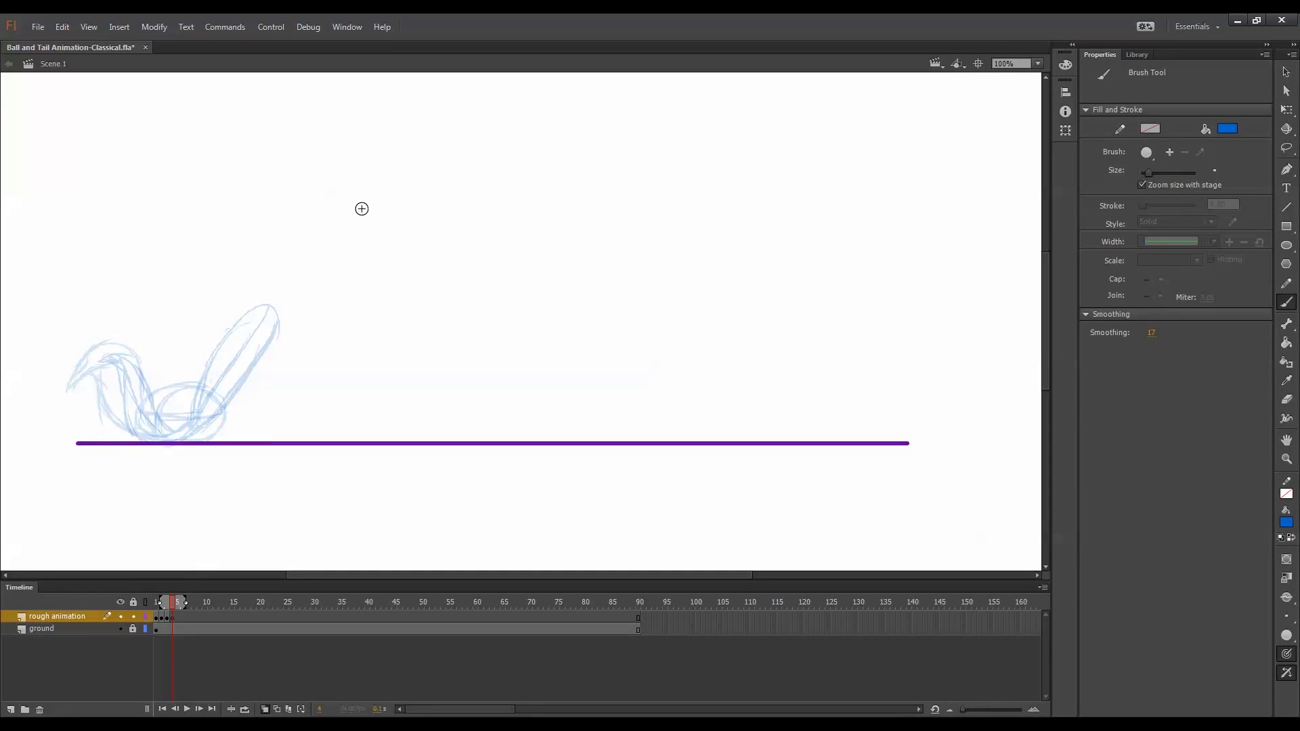
pyautogui.moveTo(325, 219); pyautogui.dragTo(400, 182)
pyautogui.moveTo(401, 187)
pyautogui.mouseDown()
pyautogui.moveTo(390, 232)
pyautogui.moveTo(367, 194)
pyautogui.moveTo(335, 207)
pyautogui.moveTo(351, 258)
pyautogui.moveTo(394, 230)
pyautogui.moveTo(403, 200)
pyautogui.moveTo(344, 263)
pyautogui.mouseUp()
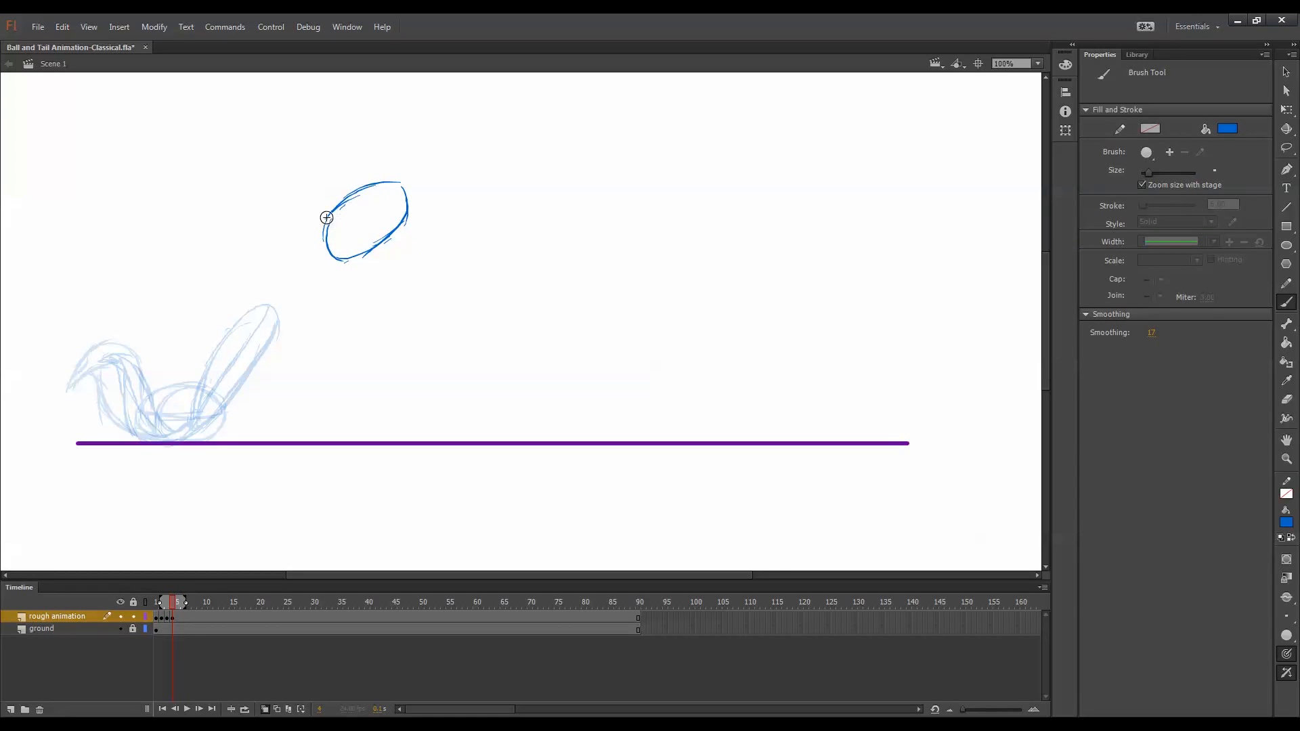
pyautogui.moveTo(327, 217)
pyautogui.mouseDown()
pyautogui.moveTo(385, 185)
pyautogui.moveTo(329, 231)
pyautogui.mouseUp()
pyautogui.moveTo(339, 199)
pyautogui.mouseDown()
pyautogui.moveTo(323, 222)
pyautogui.moveTo(330, 257)
pyautogui.mouseUp()
pyautogui.moveTo(376, 182)
pyautogui.mouseDown()
pyautogui.moveTo(338, 245)
pyautogui.moveTo(344, 260)
pyautogui.mouseUp()
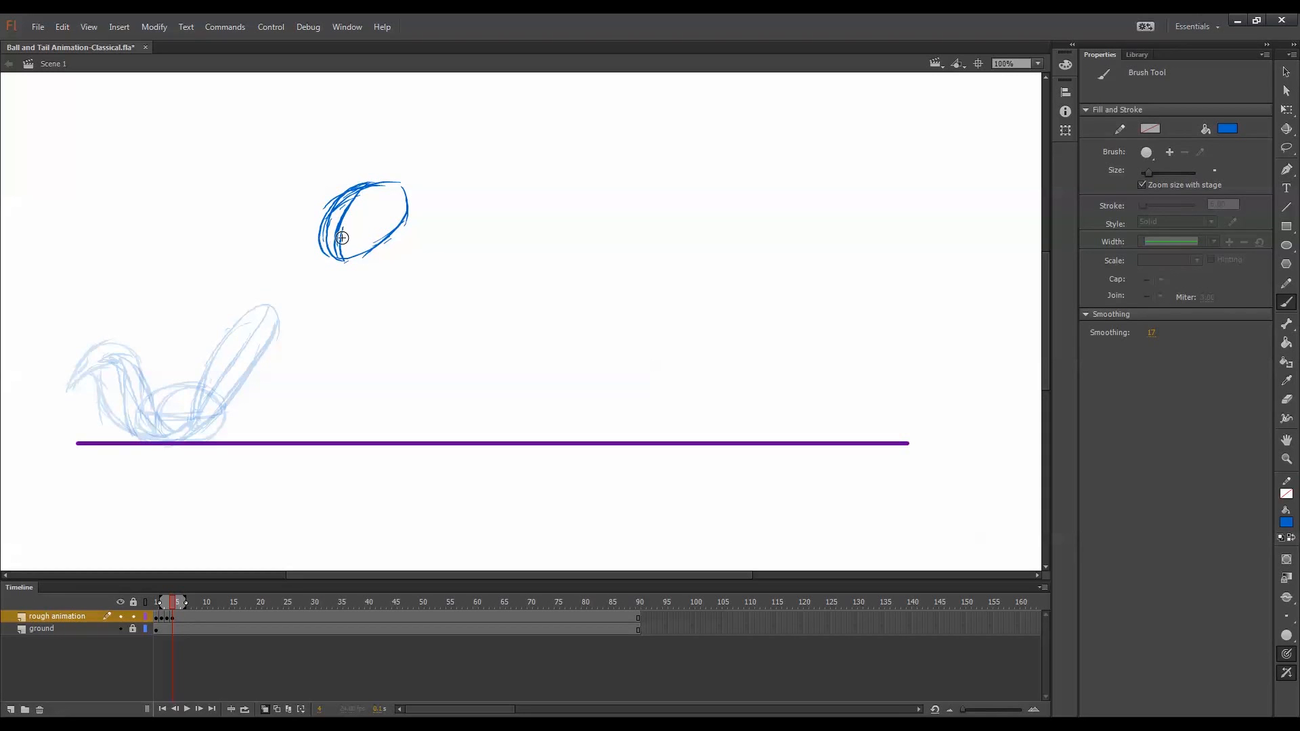
pyautogui.moveTo(322, 242); pyautogui.dragTo(366, 224)
pyautogui.moveTo(401, 179)
pyautogui.mouseDown()
pyautogui.moveTo(343, 244)
pyautogui.moveTo(353, 242)
pyautogui.mouseUp()
pyautogui.moveTo(400, 187); pyautogui.dragTo(347, 244)
# Sketch the tail on frame 4 trailing diagonally from the ball down toward the ground, and touch up the ball's outline.
pyautogui.moveTo(239, 396); pyautogui.dragTo(291, 338)
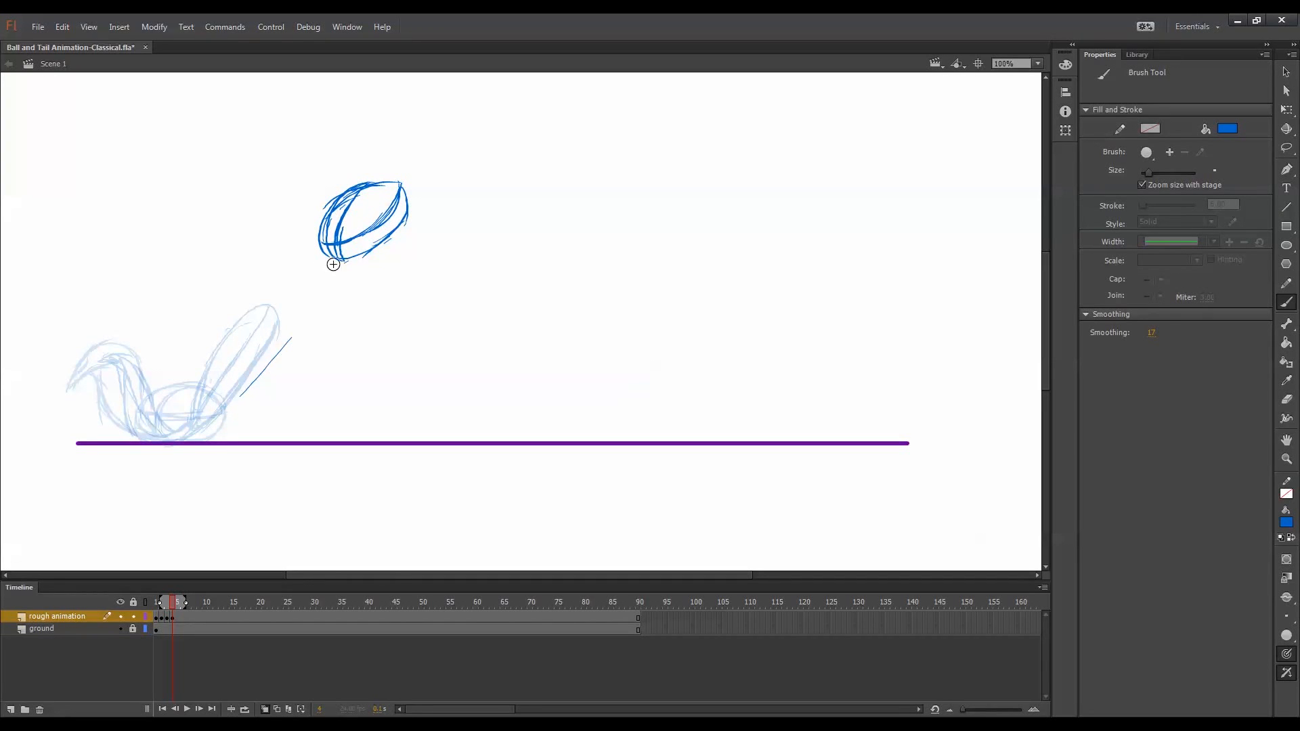
pyautogui.moveTo(332, 257); pyautogui.dragTo(271, 346)
pyautogui.moveTo(306, 298)
pyautogui.mouseDown()
pyautogui.moveTo(242, 384)
pyautogui.moveTo(301, 273)
pyautogui.moveTo(334, 258)
pyautogui.moveTo(312, 315)
pyautogui.mouseUp()
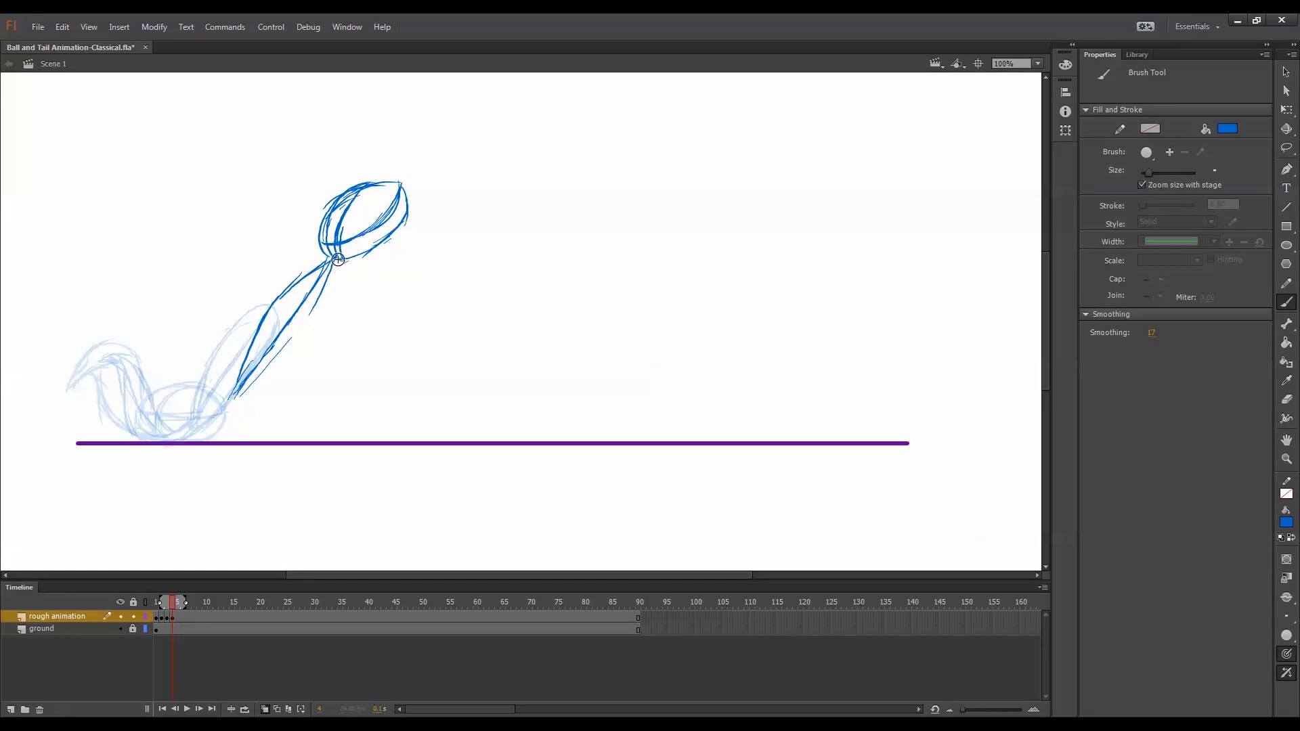
pyautogui.moveTo(342, 256); pyautogui.dragTo(249, 392)
pyautogui.moveTo(291, 337); pyautogui.dragTo(231, 403)
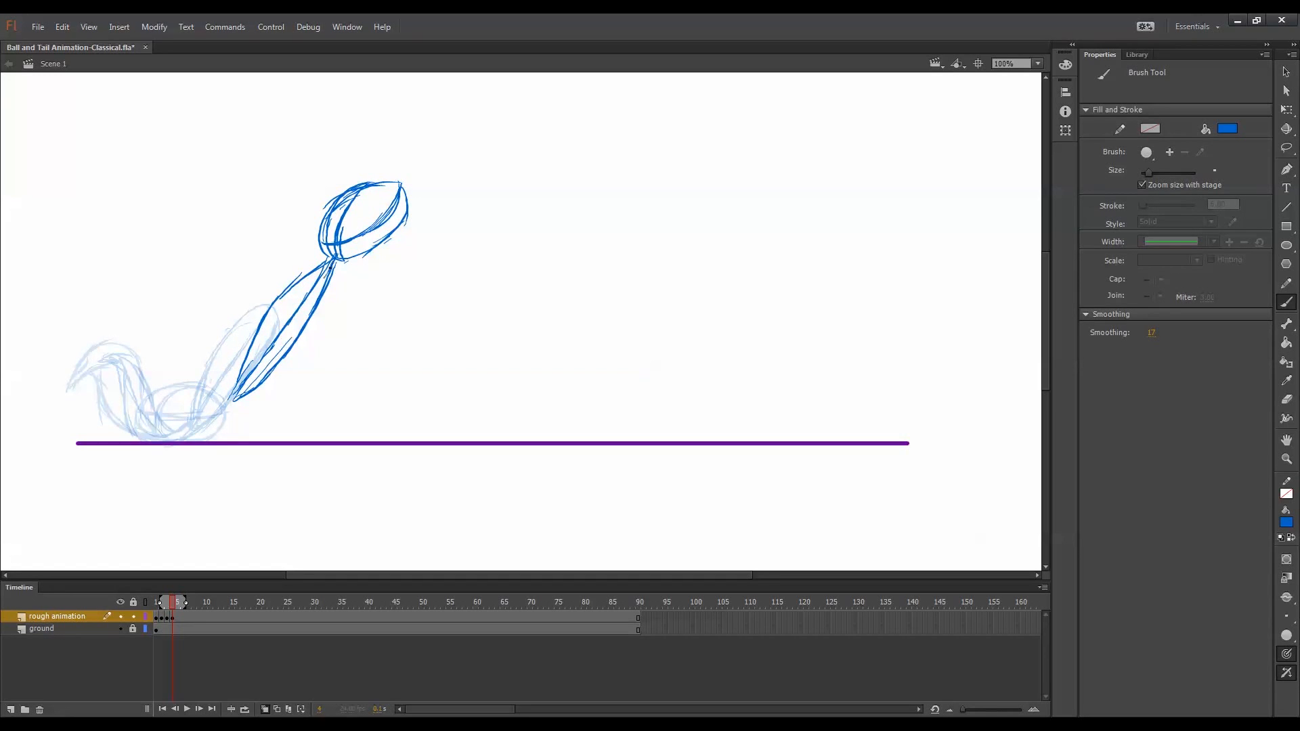
pyautogui.moveTo(347, 187)
pyautogui.mouseDown()
pyautogui.moveTo(386, 180)
pyautogui.moveTo(365, 180)
pyautogui.moveTo(394, 190)
pyautogui.moveTo(396, 233)
pyautogui.moveTo(371, 252)
pyautogui.mouseUp()
# Insert a blank keyframe at frame 5 and sketch a round ball ahead of and above the frame 4 ball.
pyautogui.press('F7')
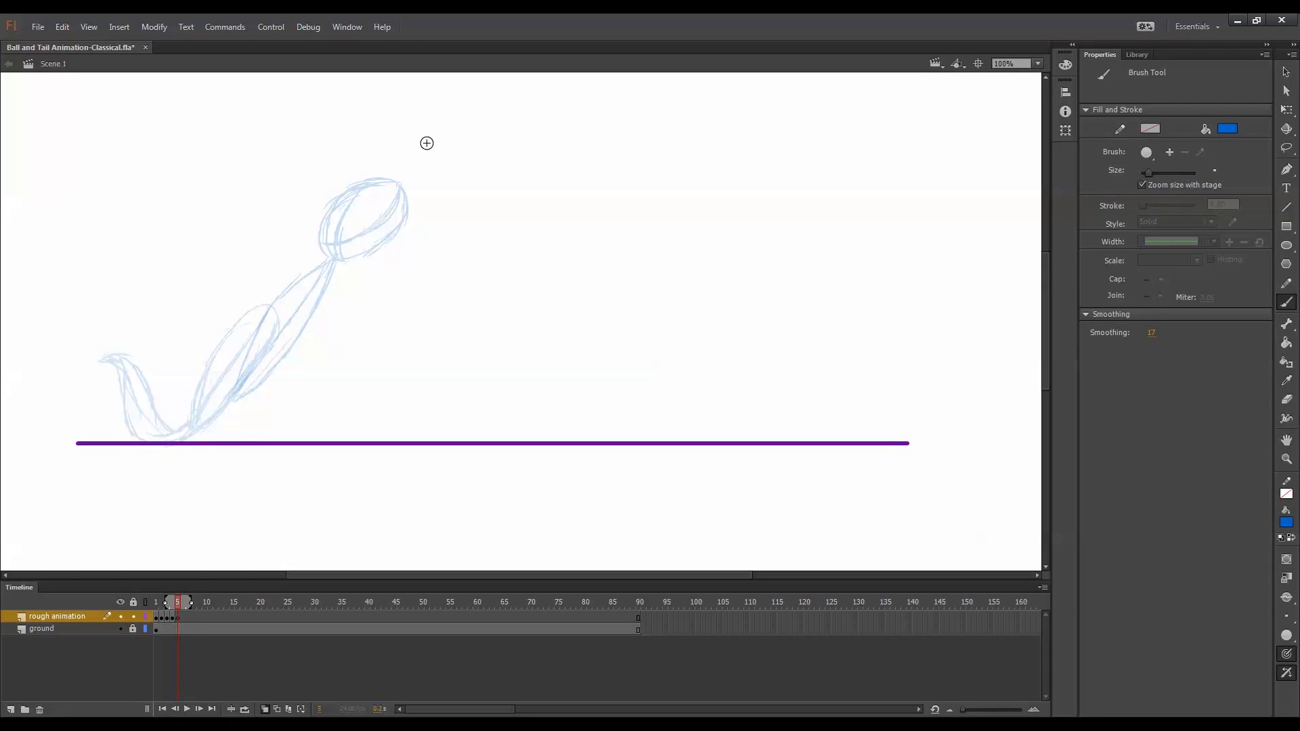
pyautogui.moveTo(445, 136)
pyautogui.mouseDown()
pyautogui.moveTo(423, 184)
pyautogui.moveTo(426, 156)
pyautogui.moveTo(464, 133)
pyautogui.moveTo(428, 146)
pyautogui.moveTo(474, 130)
pyautogui.mouseUp()
pyautogui.moveTo(447, 131); pyautogui.dragTo(408, 182)
pyautogui.moveTo(417, 160)
pyautogui.mouseDown()
pyautogui.moveTo(427, 214)
pyautogui.moveTo(450, 217)
pyautogui.mouseUp()
pyautogui.moveTo(433, 218); pyautogui.dragTo(480, 212)
pyautogui.moveTo(476, 131); pyautogui.dragTo(501, 187)
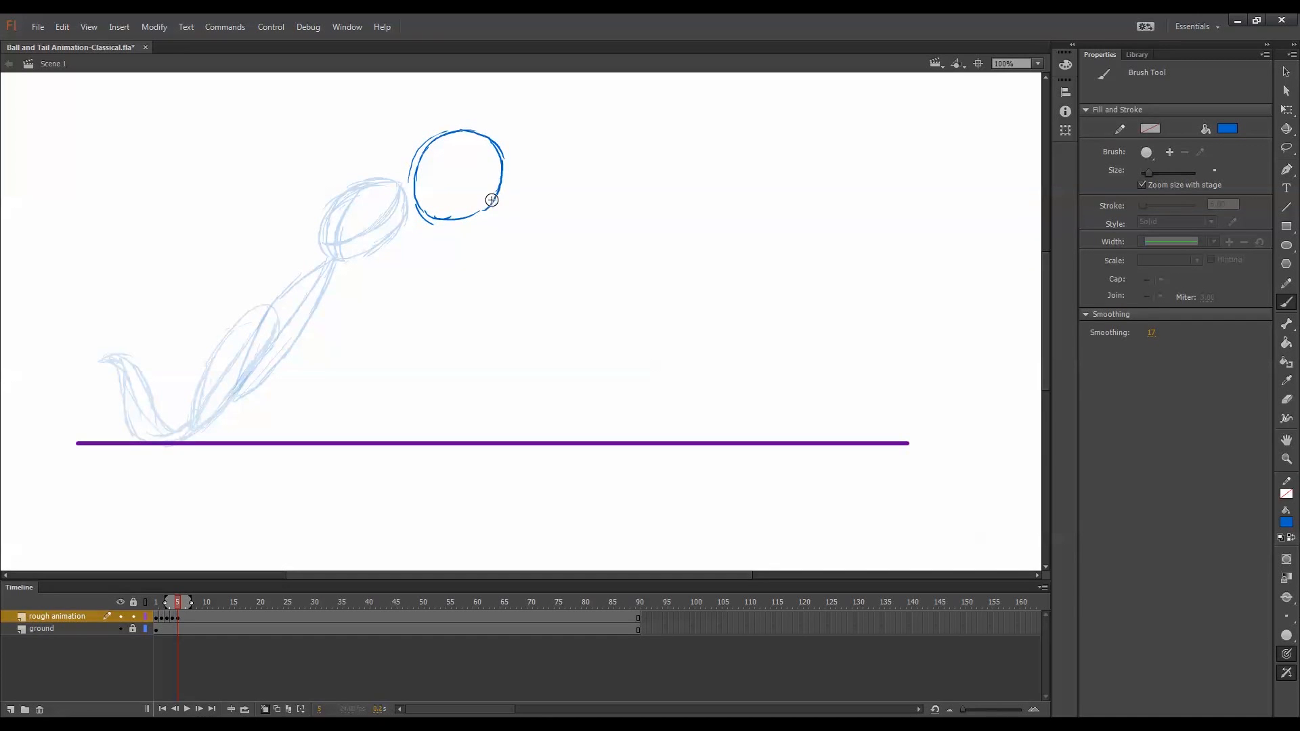
pyautogui.moveTo(418, 159); pyautogui.dragTo(432, 211)
# Sketch an arched tail behind the frame 5 ball and add curved contour lines across the ball.
pyautogui.moveTo(337, 227)
pyautogui.mouseDown()
pyautogui.moveTo(413, 192)
pyautogui.moveTo(370, 183)
pyautogui.moveTo(380, 169)
pyautogui.moveTo(360, 185)
pyautogui.moveTo(368, 165)
pyautogui.moveTo(328, 213)
pyautogui.mouseUp()
pyautogui.moveTo(366, 168); pyautogui.dragTo(331, 228)
pyautogui.moveTo(346, 193)
pyautogui.mouseDown()
pyautogui.moveTo(321, 242)
pyautogui.moveTo(360, 203)
pyautogui.mouseUp()
pyautogui.moveTo(327, 249)
pyautogui.mouseDown()
pyautogui.moveTo(373, 206)
pyautogui.moveTo(361, 208)
pyautogui.moveTo(381, 179)
pyautogui.moveTo(358, 173)
pyautogui.moveTo(419, 178)
pyautogui.moveTo(432, 201)
pyautogui.mouseUp()
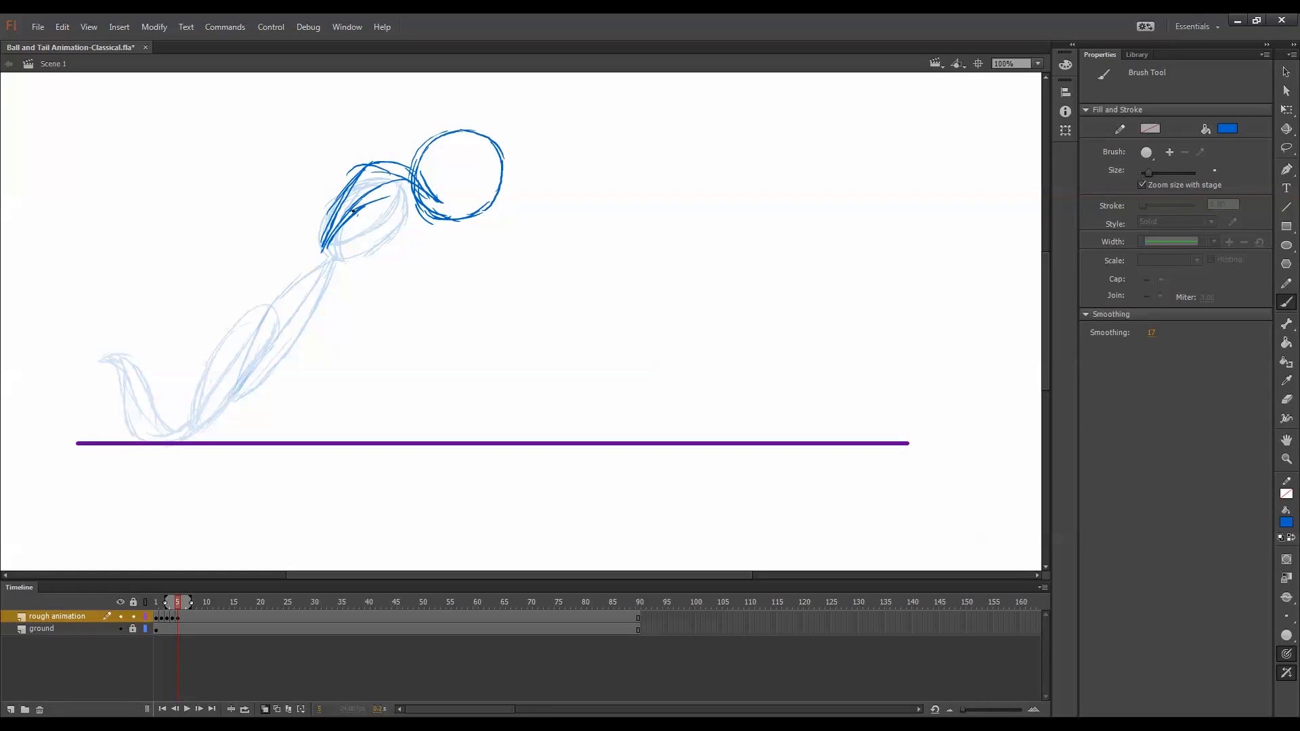
pyautogui.moveTo(353, 212)
pyautogui.mouseDown()
pyautogui.moveTo(412, 194)
pyautogui.moveTo(378, 203)
pyautogui.moveTo(435, 210)
pyautogui.mouseUp()
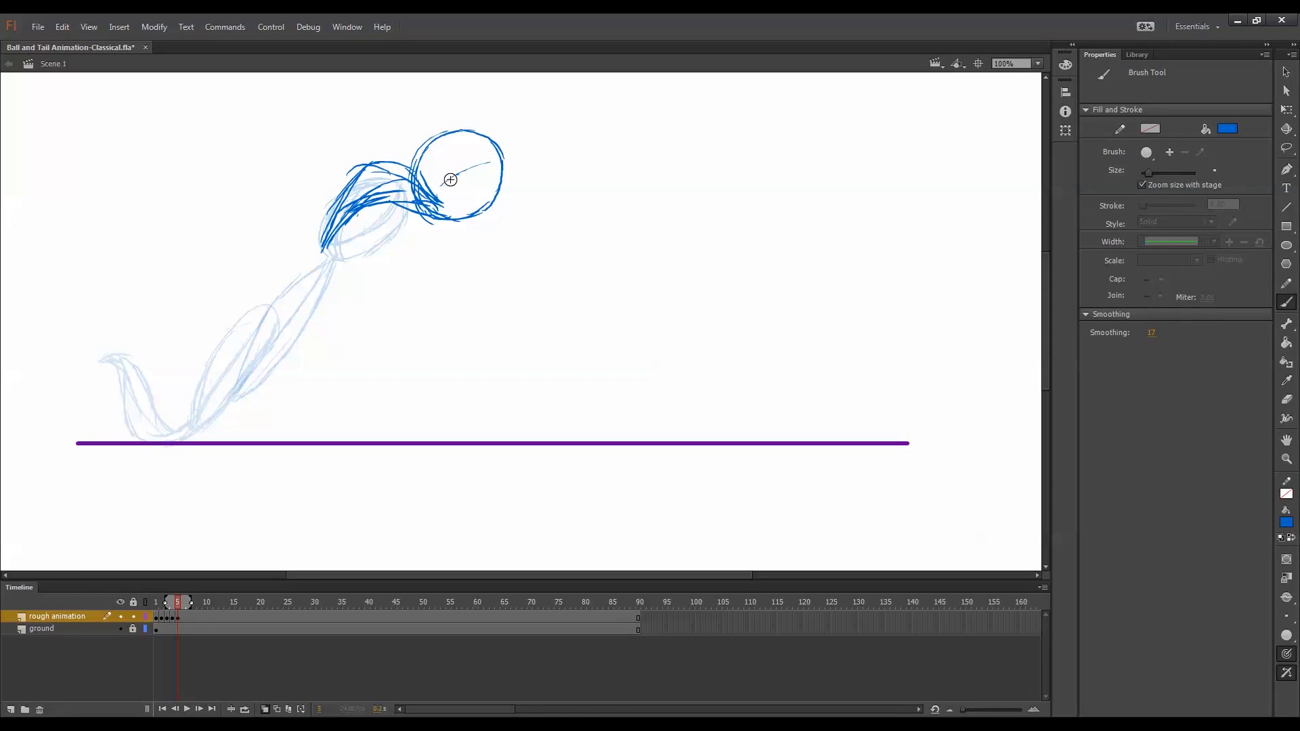
pyautogui.moveTo(460, 132); pyautogui.dragTo(429, 185)
pyautogui.moveTo(420, 186); pyautogui.dragTo(495, 174)
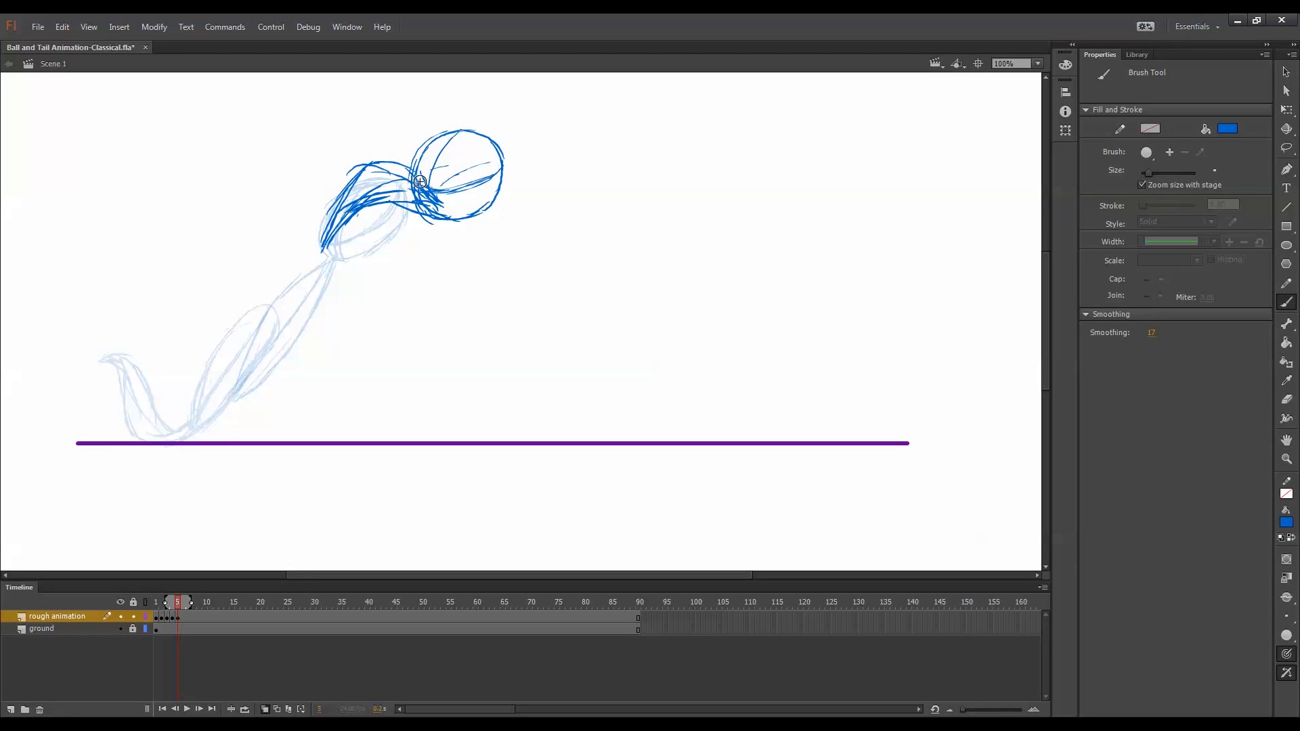
pyautogui.moveTo(417, 186); pyautogui.dragTo(503, 172)
# Insert a blank keyframe at frame 6 and sketch a round ball slightly ahead of the frame 5 ball.
pyautogui.press('F7')
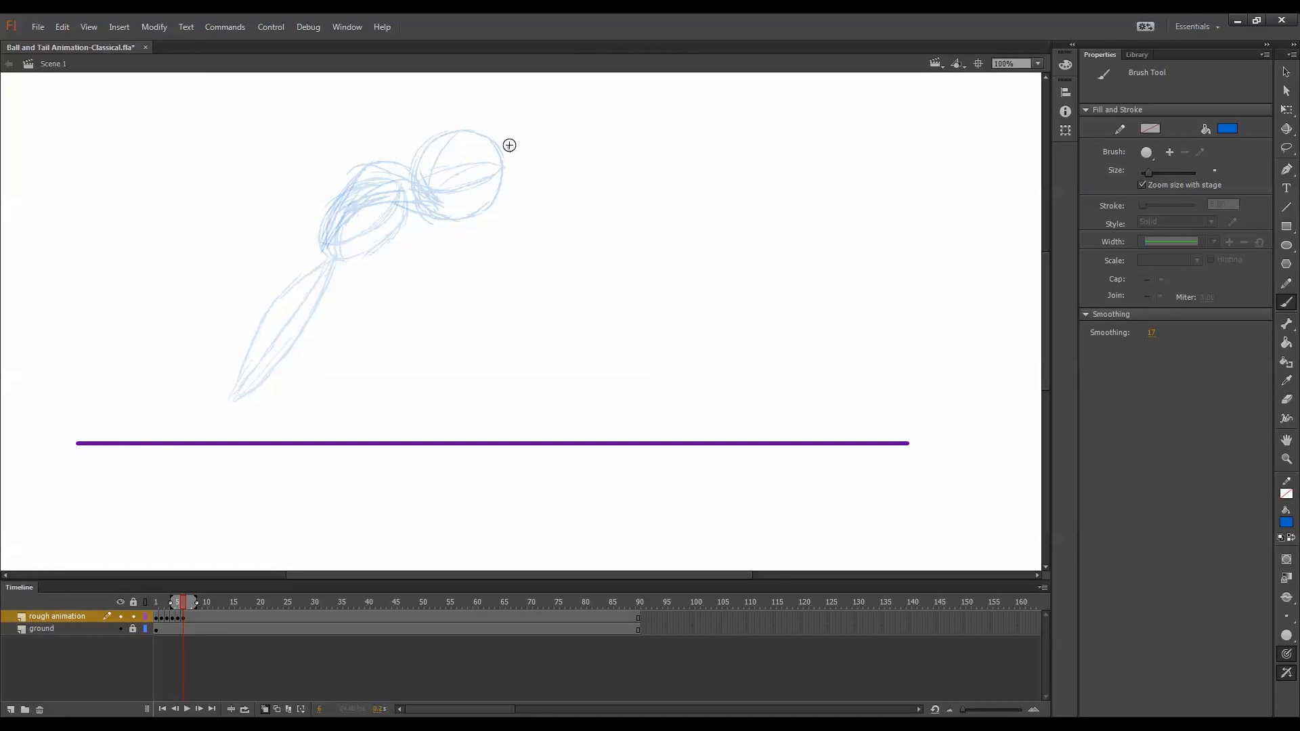
pyautogui.moveTo(501, 136)
pyautogui.mouseDown()
pyautogui.moveTo(470, 157)
pyautogui.moveTo(471, 132)
pyautogui.moveTo(464, 170)
pyautogui.moveTo(440, 192)
pyautogui.moveTo(455, 222)
pyautogui.mouseUp()
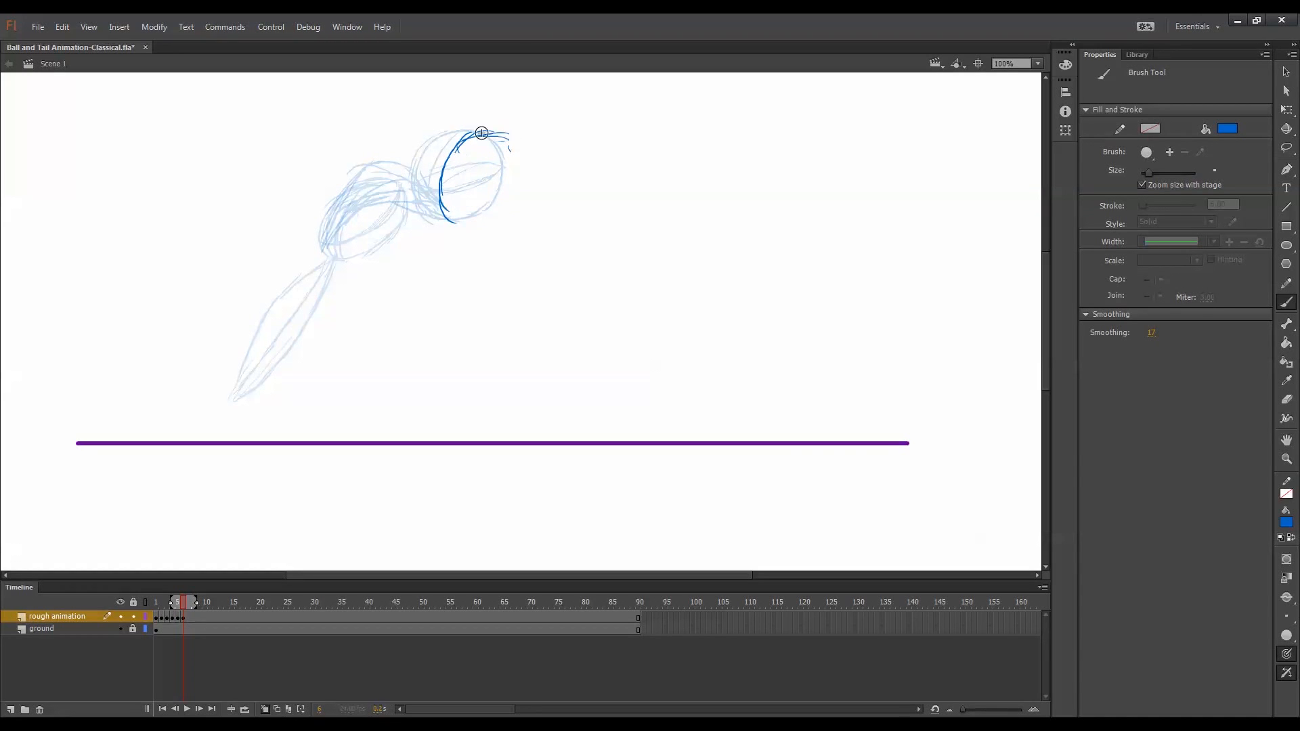
pyautogui.moveTo(482, 132)
pyautogui.mouseDown()
pyautogui.moveTo(530, 162)
pyautogui.moveTo(527, 199)
pyautogui.moveTo(449, 214)
pyautogui.mouseUp()
pyautogui.moveTo(538, 199)
pyautogui.mouseDown()
pyautogui.moveTo(467, 143)
pyautogui.moveTo(446, 203)
pyautogui.mouseUp()
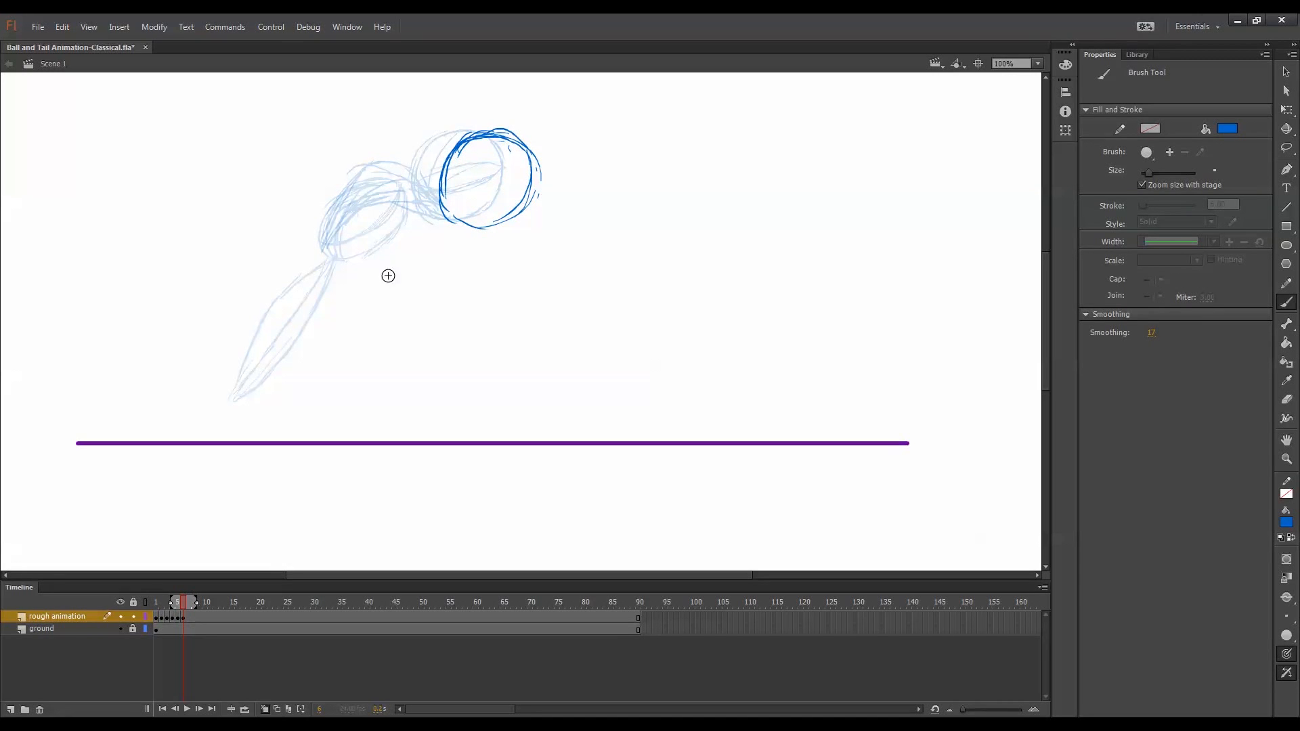
# Compare frame 6 with the preceding frames, scale its ball down slightly with Free Transform, and return to the Brush tool.
pyautogui.press(',')
pyautogui.press(',')
pyautogui.press(',')
pyautogui.press('.')
pyautogui.press('.')
pyautogui.press('.')
pyautogui.hotkey('ctrl', 'a')
pyautogui.press('q')
pyautogui.moveTo(545, 125); pyautogui.dragTo(524, 151)
pyautogui.press('b')
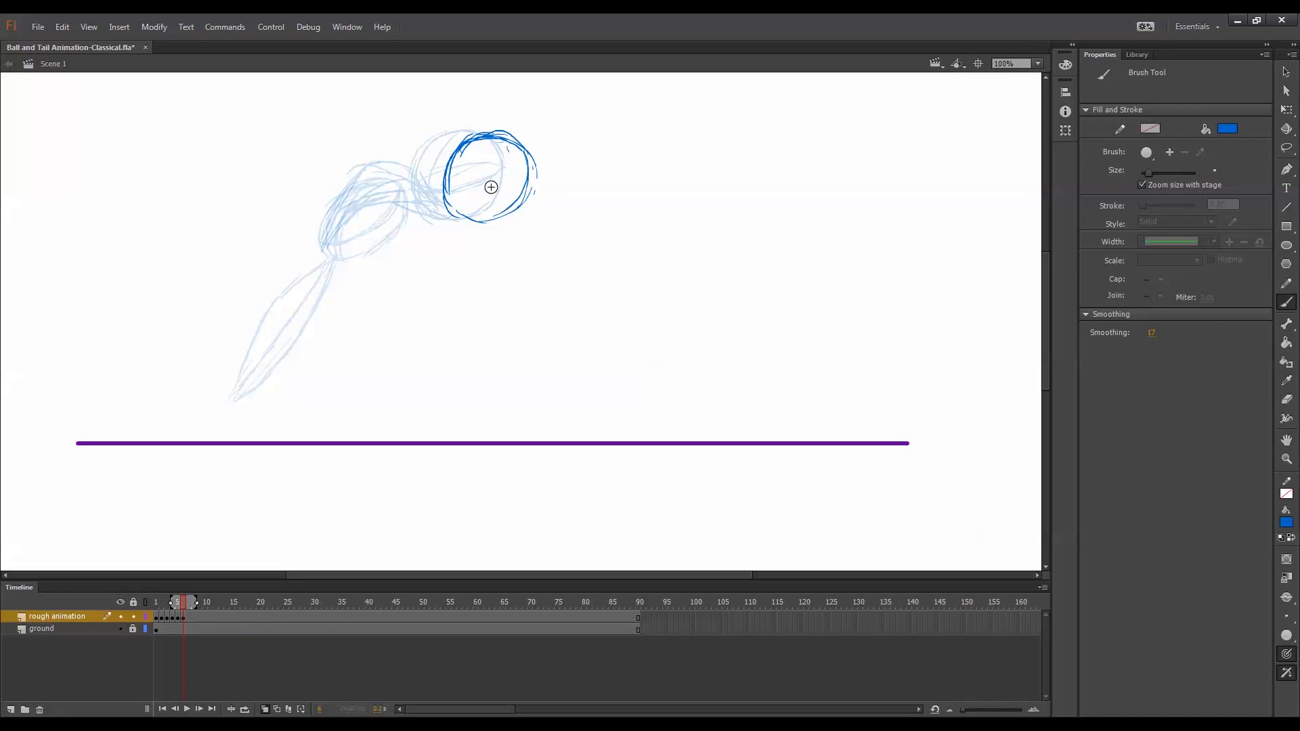
# Add contour lines to the frame 6 ball and sketch its tail arching up behind it.
pyautogui.moveTo(452, 183)
pyautogui.mouseDown()
pyautogui.moveTo(530, 178)
pyautogui.moveTo(461, 188)
pyautogui.moveTo(448, 178)
pyautogui.moveTo(485, 144)
pyautogui.moveTo(459, 197)
pyautogui.mouseUp()
pyautogui.moveTo(485, 143); pyautogui.dragTo(466, 214)
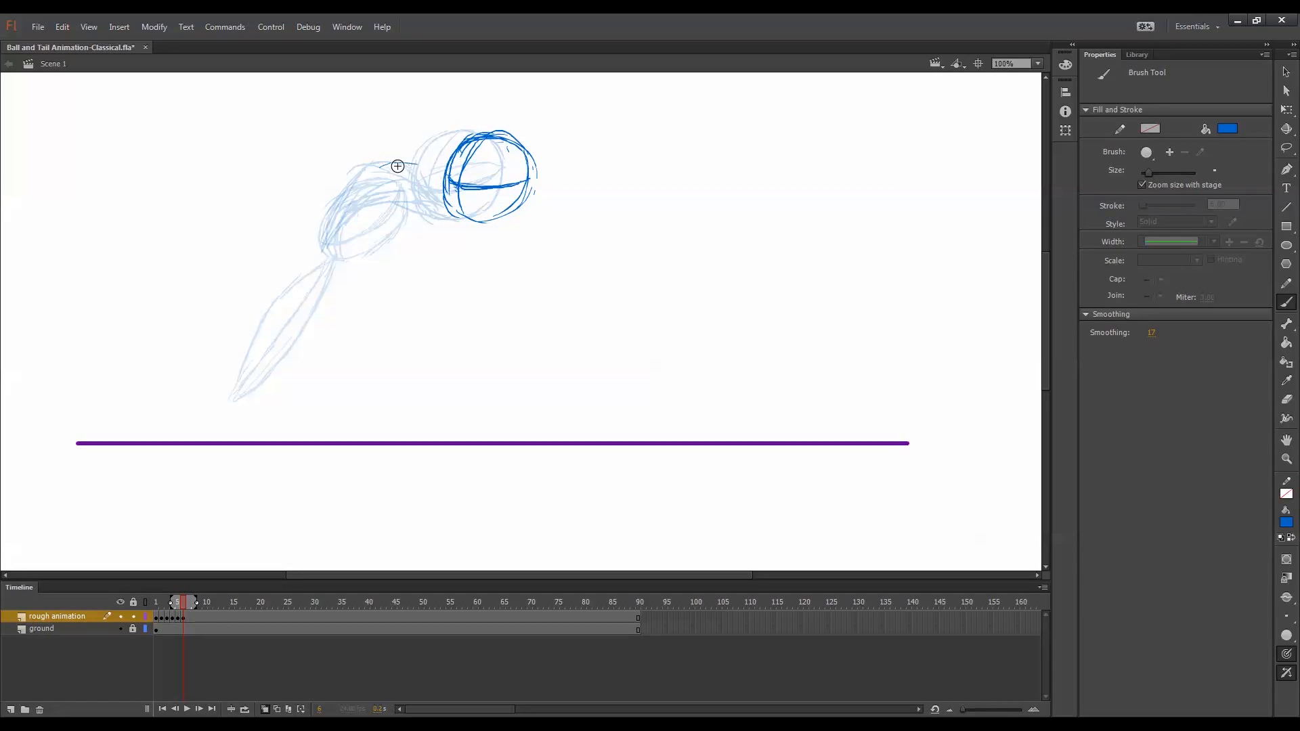
pyautogui.moveTo(372, 168)
pyautogui.mouseDown()
pyautogui.moveTo(446, 161)
pyautogui.moveTo(406, 145)
pyautogui.moveTo(356, 191)
pyautogui.moveTo(387, 180)
pyautogui.moveTo(455, 199)
pyautogui.mouseUp()
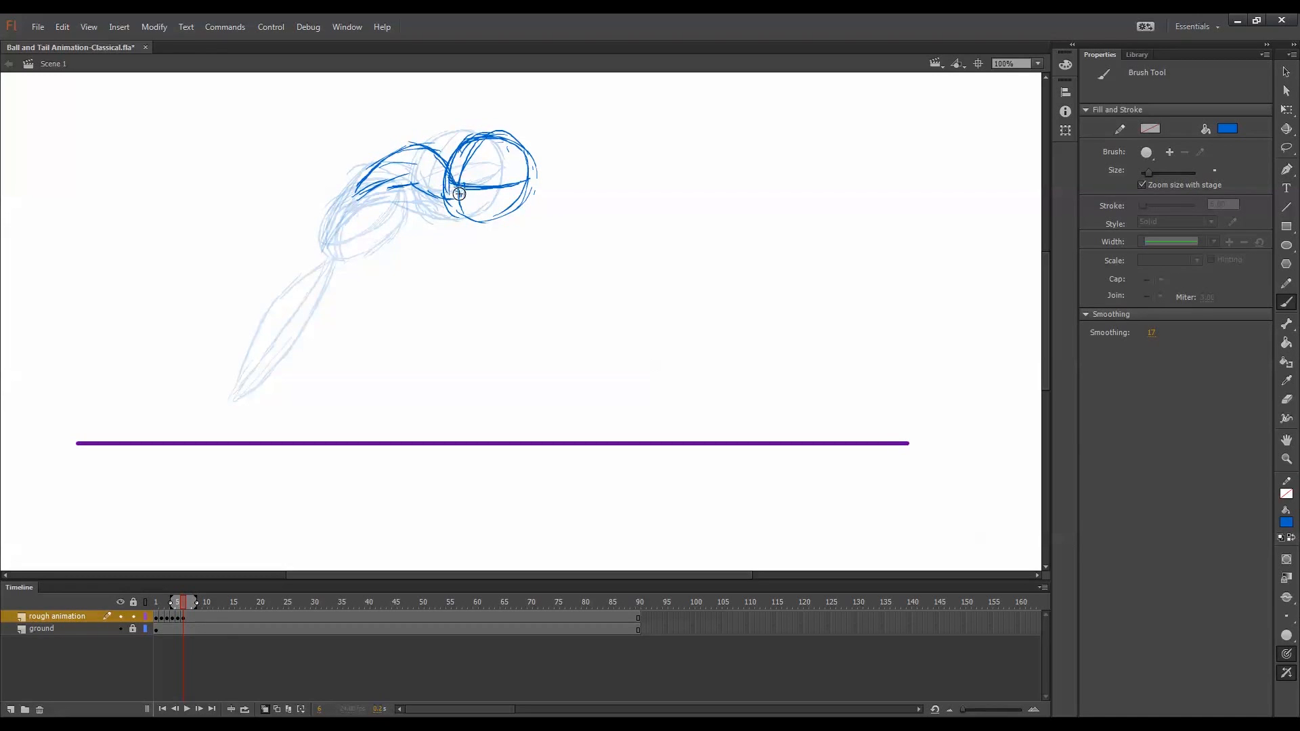
pyautogui.moveTo(356, 191)
pyautogui.mouseDown()
pyautogui.moveTo(382, 147)
pyautogui.moveTo(415, 135)
pyautogui.moveTo(440, 155)
pyautogui.mouseUp()
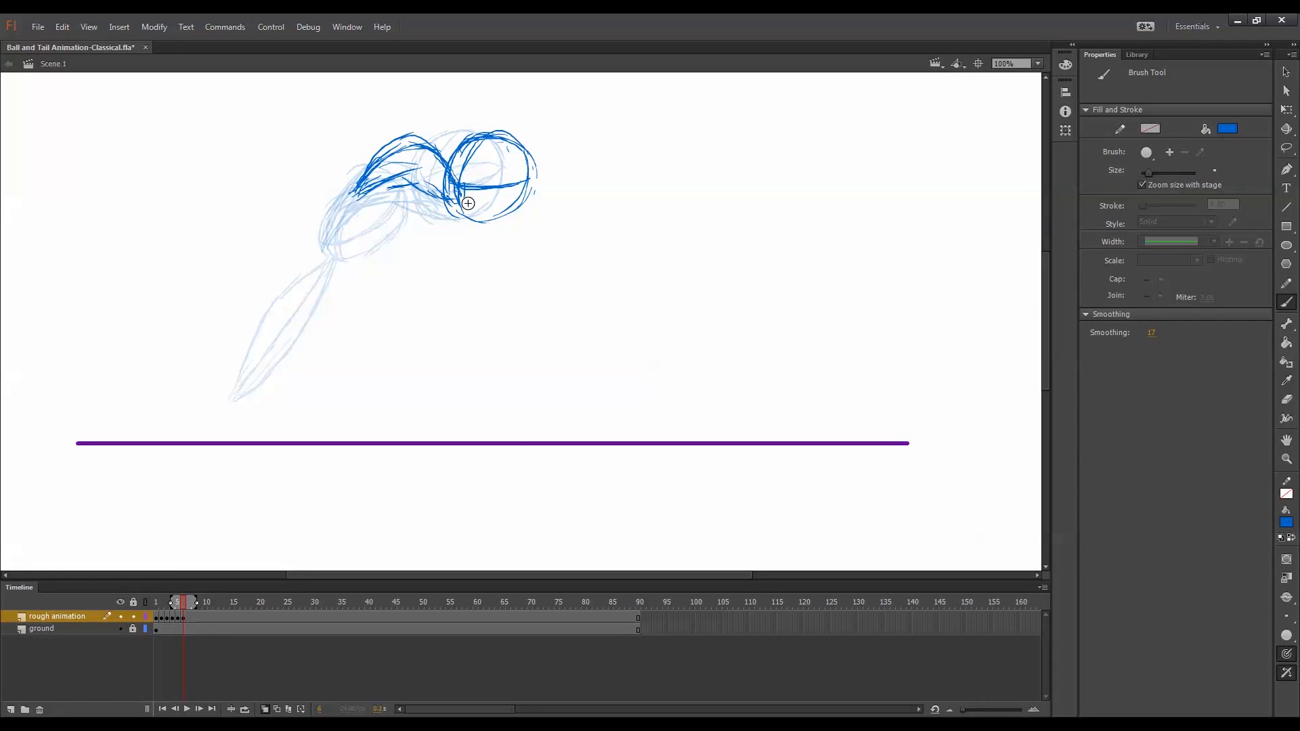
pyautogui.moveTo(535, 170); pyautogui.dragTo(514, 220)
# Insert a blank keyframe at frame 7 and sketch a round ball beginning its descent, lower and farther along than on frame 6.
pyautogui.press('F7')
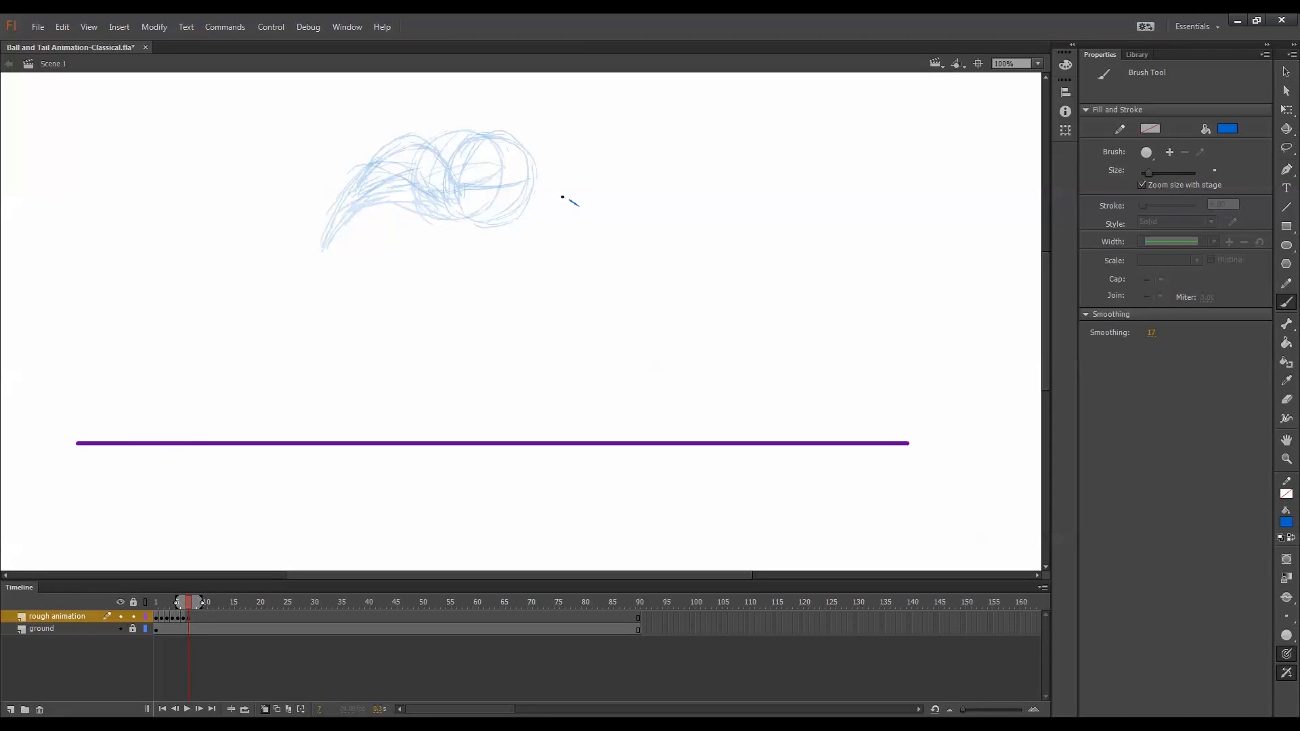
pyautogui.moveTo(562, 197); pyautogui.dragTo(541, 203)
pyautogui.moveTo(535, 210)
pyautogui.mouseDown()
pyautogui.moveTo(513, 238)
pyautogui.moveTo(534, 277)
pyautogui.mouseUp()
pyautogui.moveTo(506, 235)
pyautogui.mouseDown()
pyautogui.moveTo(505, 250)
pyautogui.moveTo(538, 272)
pyautogui.mouseUp()
pyautogui.moveTo(542, 200); pyautogui.dragTo(594, 217)
pyautogui.moveTo(594, 223)
pyautogui.mouseDown()
pyautogui.moveTo(596, 253)
pyautogui.moveTo(604, 225)
pyautogui.mouseUp()
pyautogui.moveTo(520, 215)
pyautogui.mouseDown()
pyautogui.moveTo(596, 216)
pyautogui.moveTo(603, 243)
pyautogui.moveTo(550, 191)
pyautogui.moveTo(520, 247)
pyautogui.moveTo(520, 225)
pyautogui.moveTo(558, 279)
pyautogui.moveTo(533, 281)
pyautogui.moveTo(603, 231)
pyautogui.mouseUp()
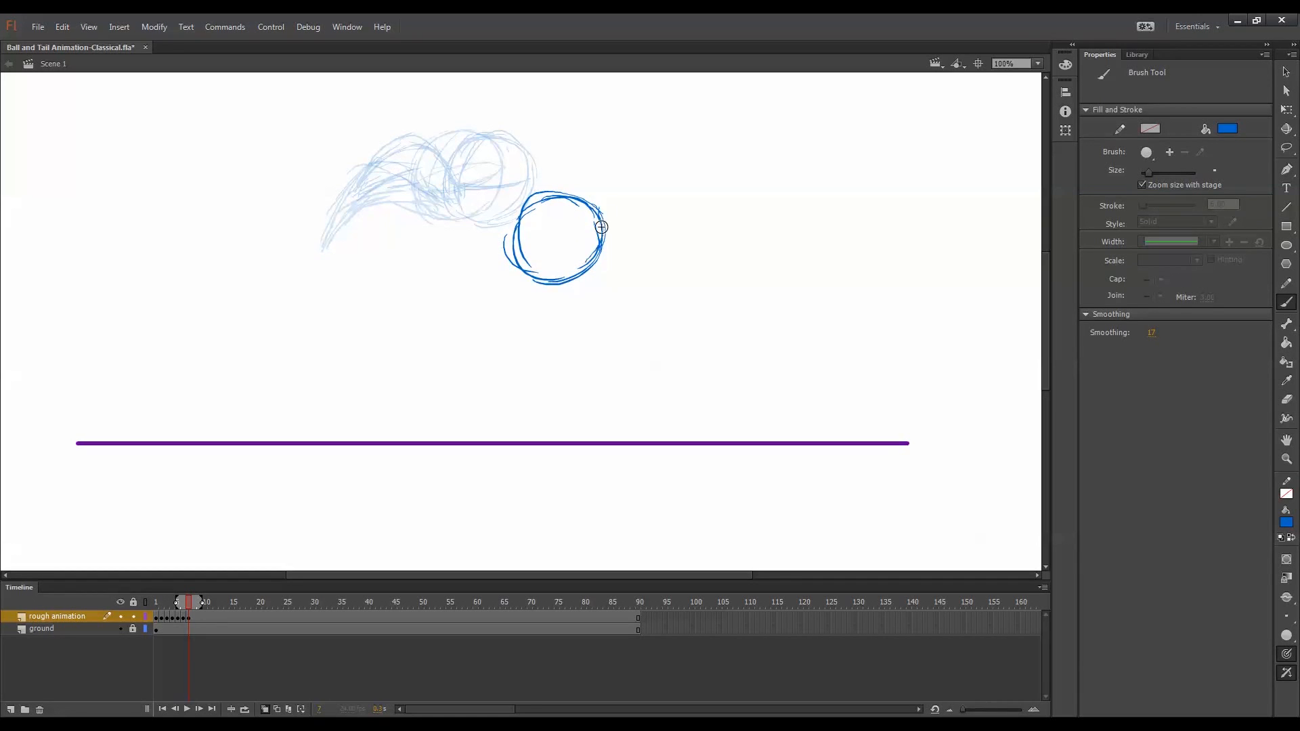
# Sketch a wavy tail rising behind the frame 7 ball and add diagonal contour lines to the ball.
pyautogui.moveTo(418, 132)
pyautogui.mouseDown()
pyautogui.moveTo(438, 133)
pyautogui.moveTo(496, 187)
pyautogui.mouseUp()
pyautogui.moveTo(414, 125)
pyautogui.mouseDown()
pyautogui.moveTo(462, 128)
pyautogui.moveTo(496, 148)
pyautogui.moveTo(528, 240)
pyautogui.mouseUp()
pyautogui.moveTo(411, 135)
pyautogui.mouseDown()
pyautogui.moveTo(435, 140)
pyautogui.moveTo(482, 200)
pyautogui.mouseUp()
pyautogui.moveTo(452, 145)
pyautogui.mouseDown()
pyautogui.moveTo(474, 211)
pyautogui.moveTo(517, 232)
pyautogui.moveTo(537, 194)
pyautogui.moveTo(563, 257)
pyautogui.moveTo(535, 239)
pyautogui.moveTo(576, 258)
pyautogui.mouseUp()
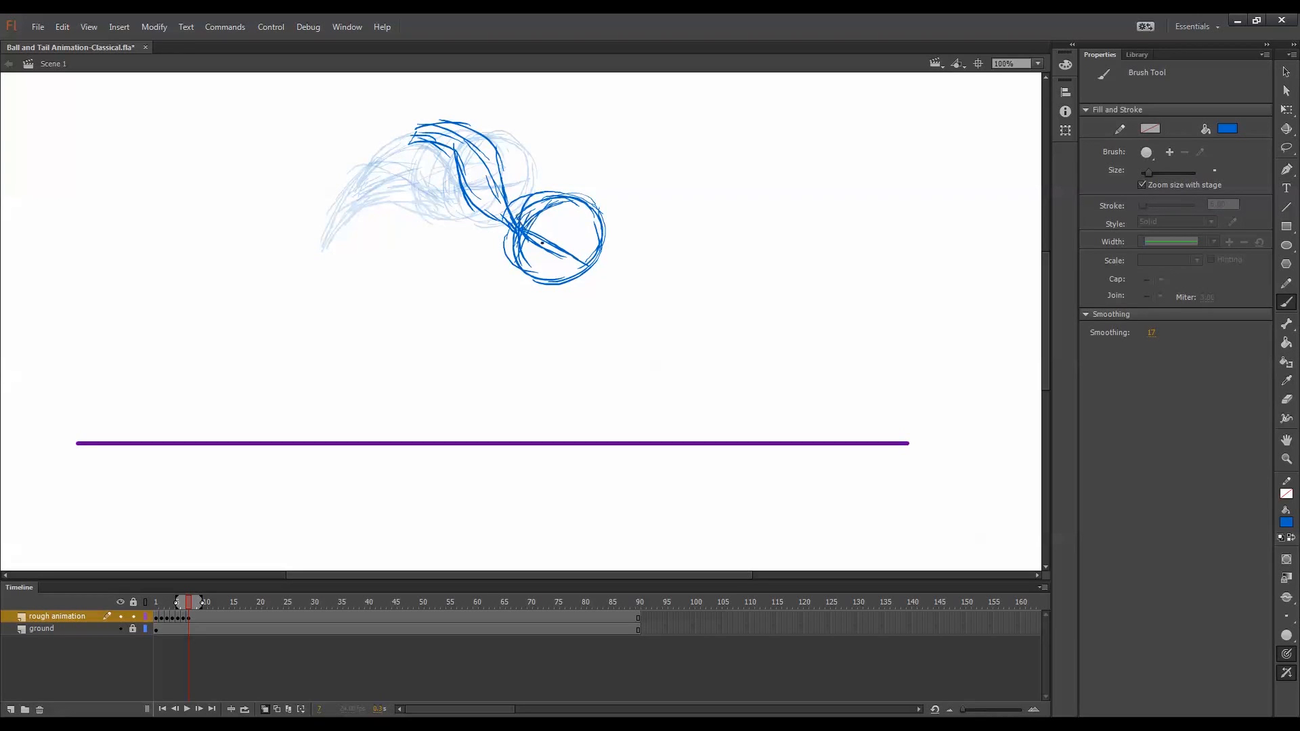
pyautogui.moveTo(542, 242); pyautogui.dragTo(588, 263)
# Step back and forth through frames 5 to 7 to check the ball's position and rotation.
pyautogui.press(',')
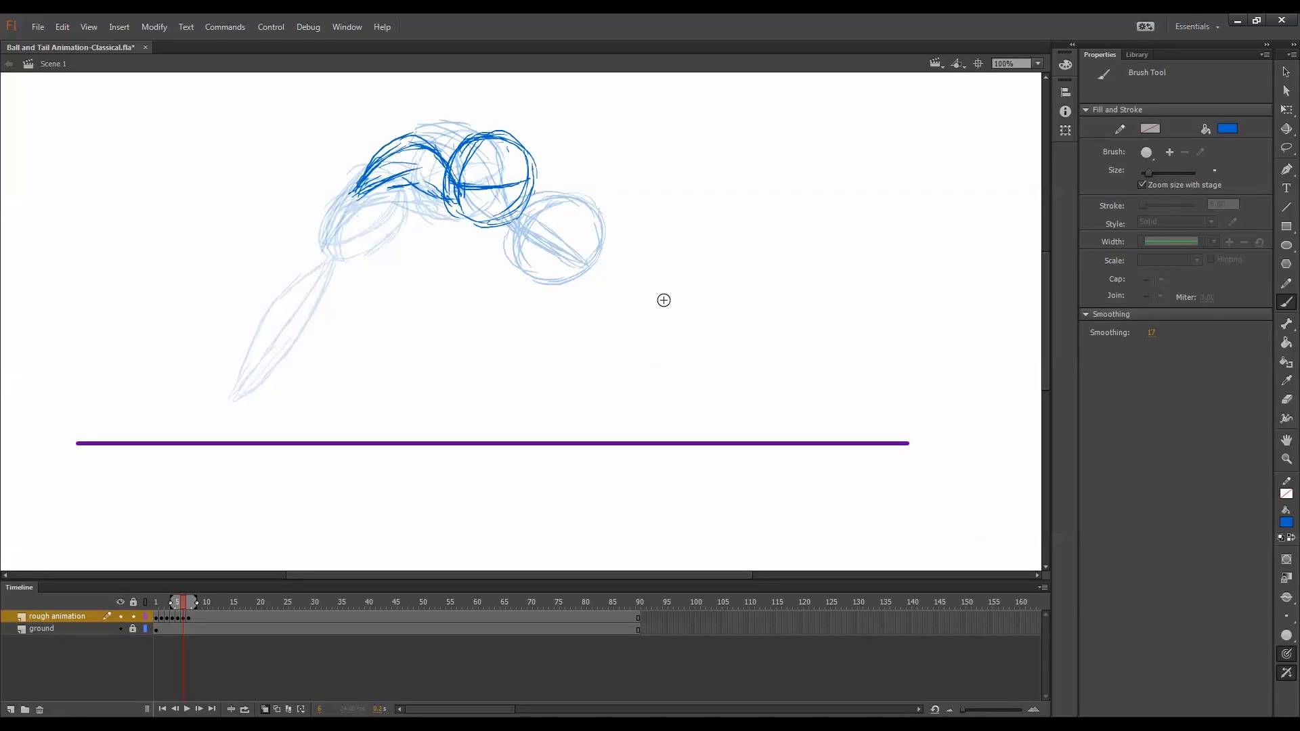
pyautogui.press('.')
pyautogui.press(',')
pyautogui.press('.')
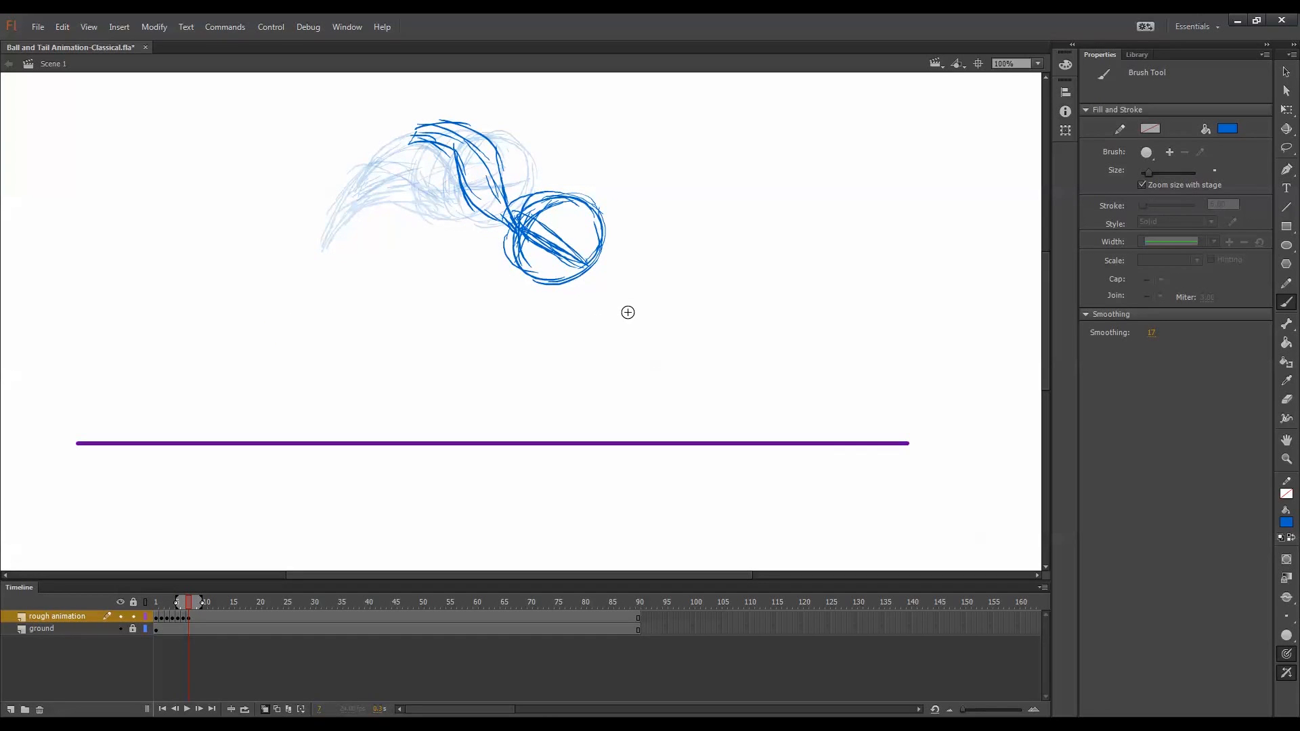
pyautogui.press(',')
pyautogui.press(',')
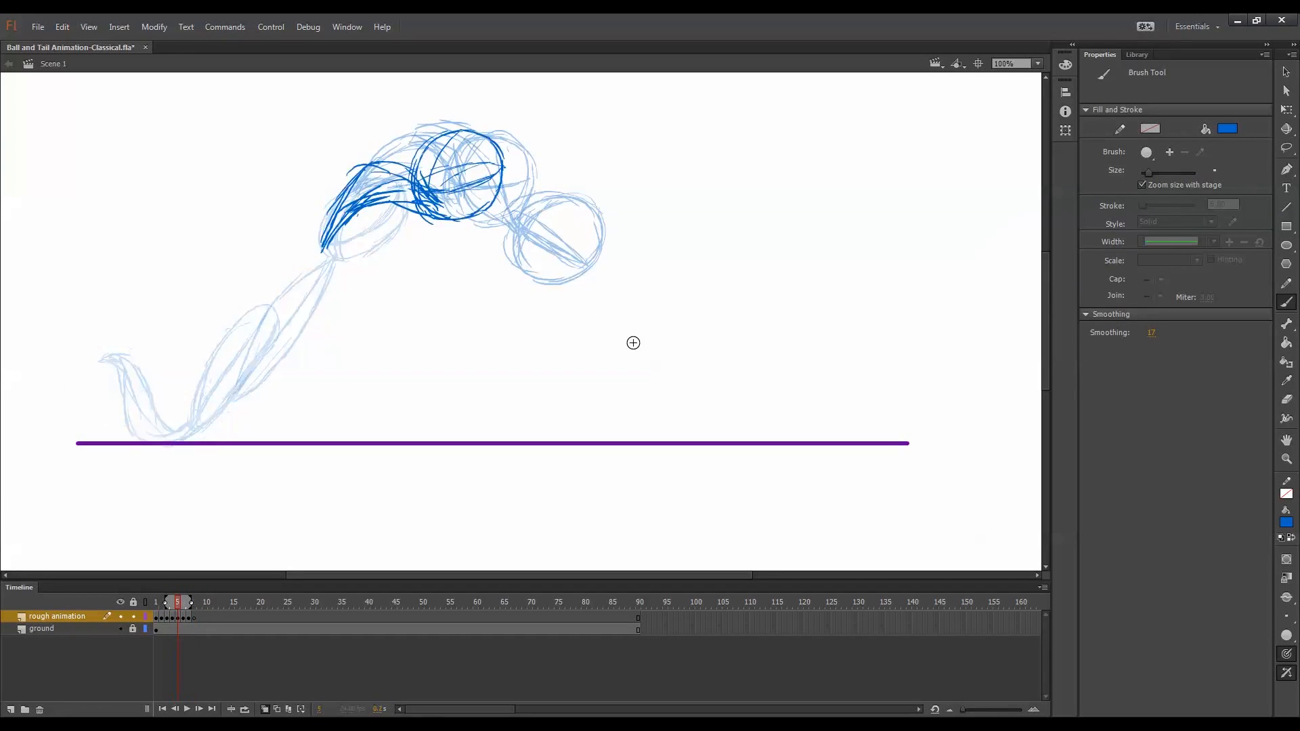
pyautogui.press('.')
pyautogui.press('.')
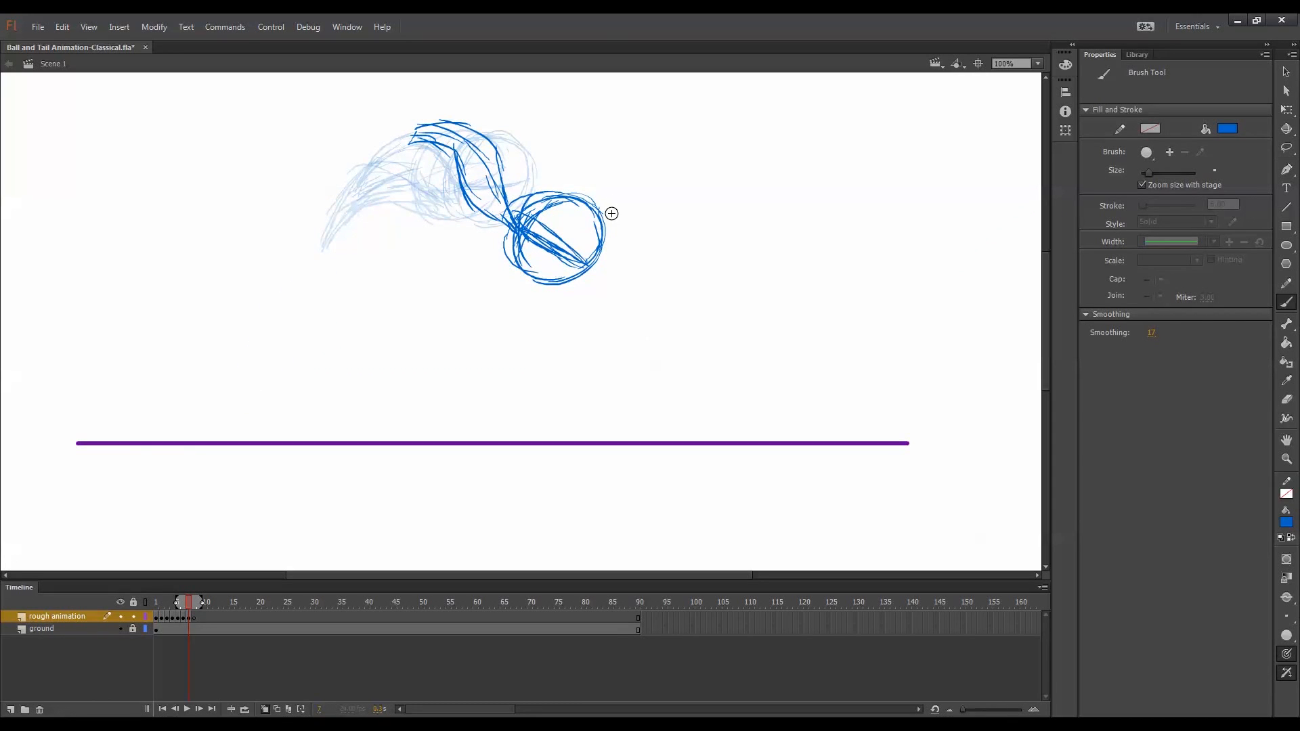
# Rotate the frame 7 ball slightly clockwise with Free Transform and move it closer to the tail.
pyautogui.press('q')
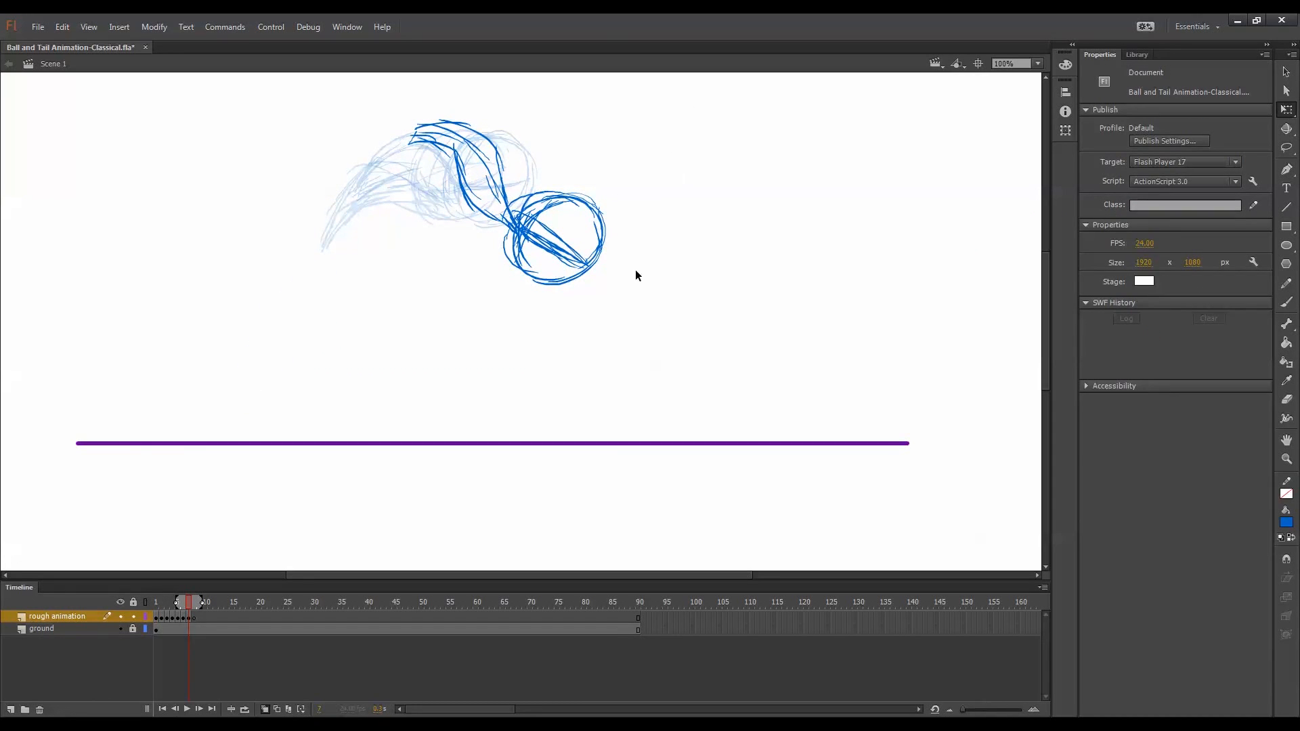
pyautogui.moveTo(677, 323); pyautogui.dragTo(504, 158)
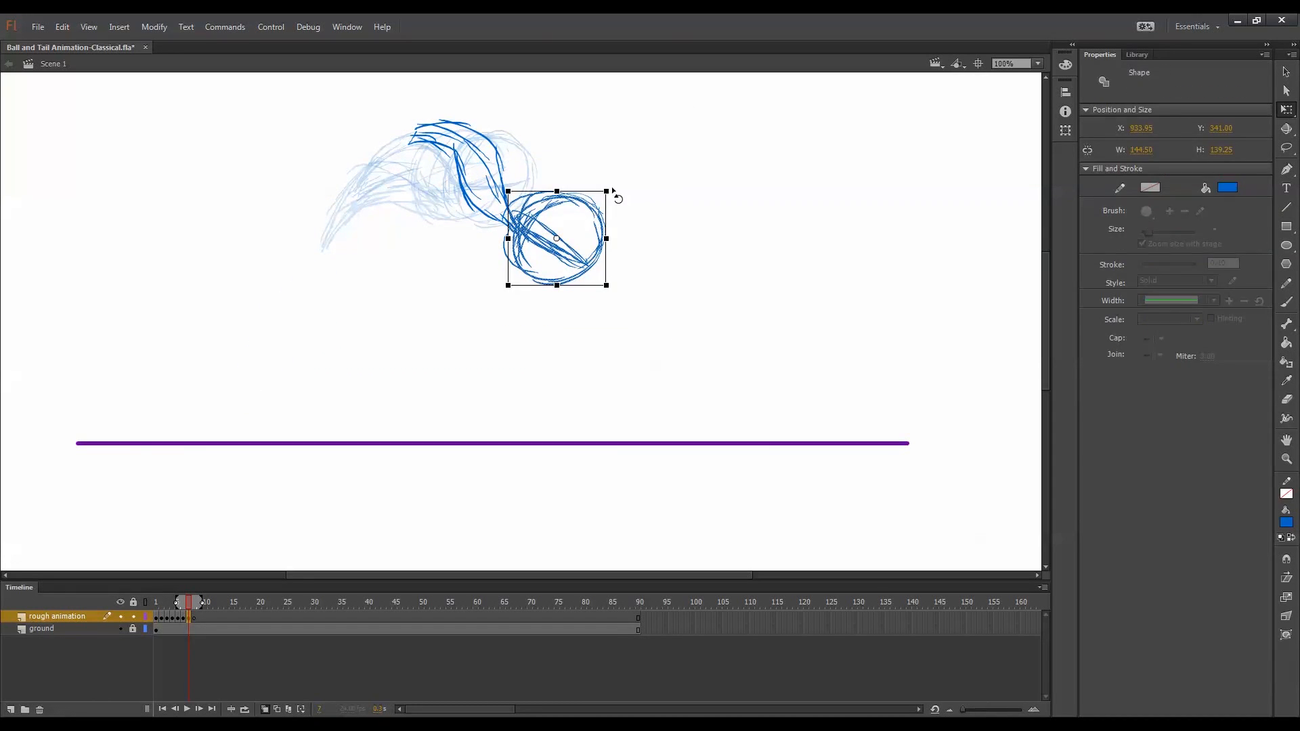
pyautogui.moveTo(614, 193); pyautogui.dragTo(616, 205)
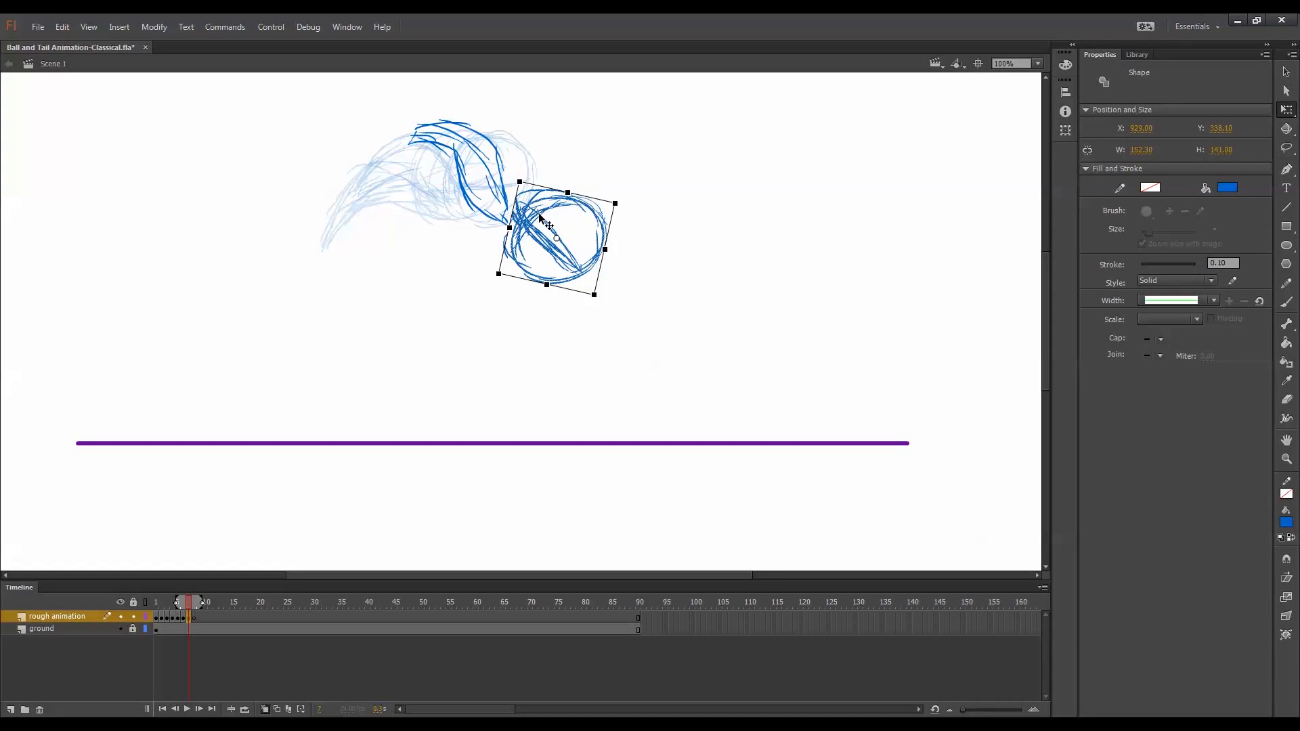
pyautogui.moveTo(542, 220); pyautogui.dragTo(534, 216)
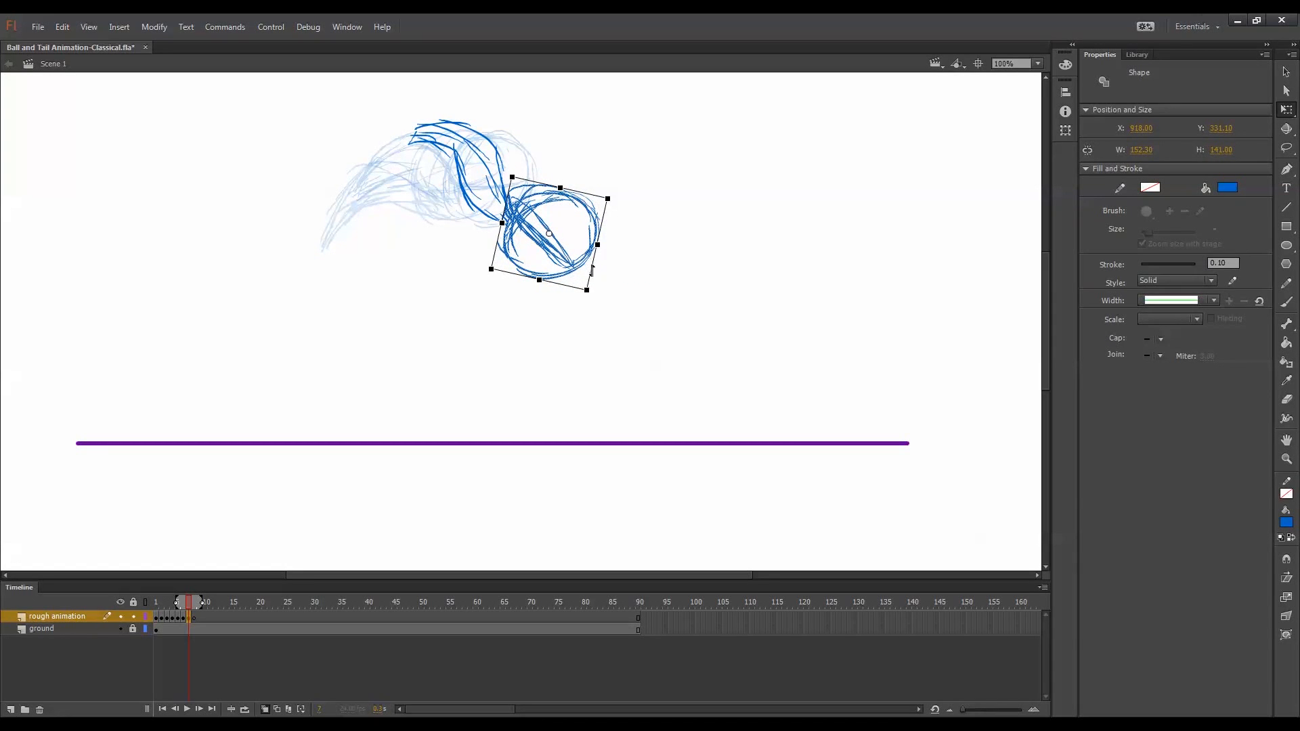
pyautogui.moveTo(591, 270); pyautogui.dragTo(589, 275)
pyautogui.click(619, 287)
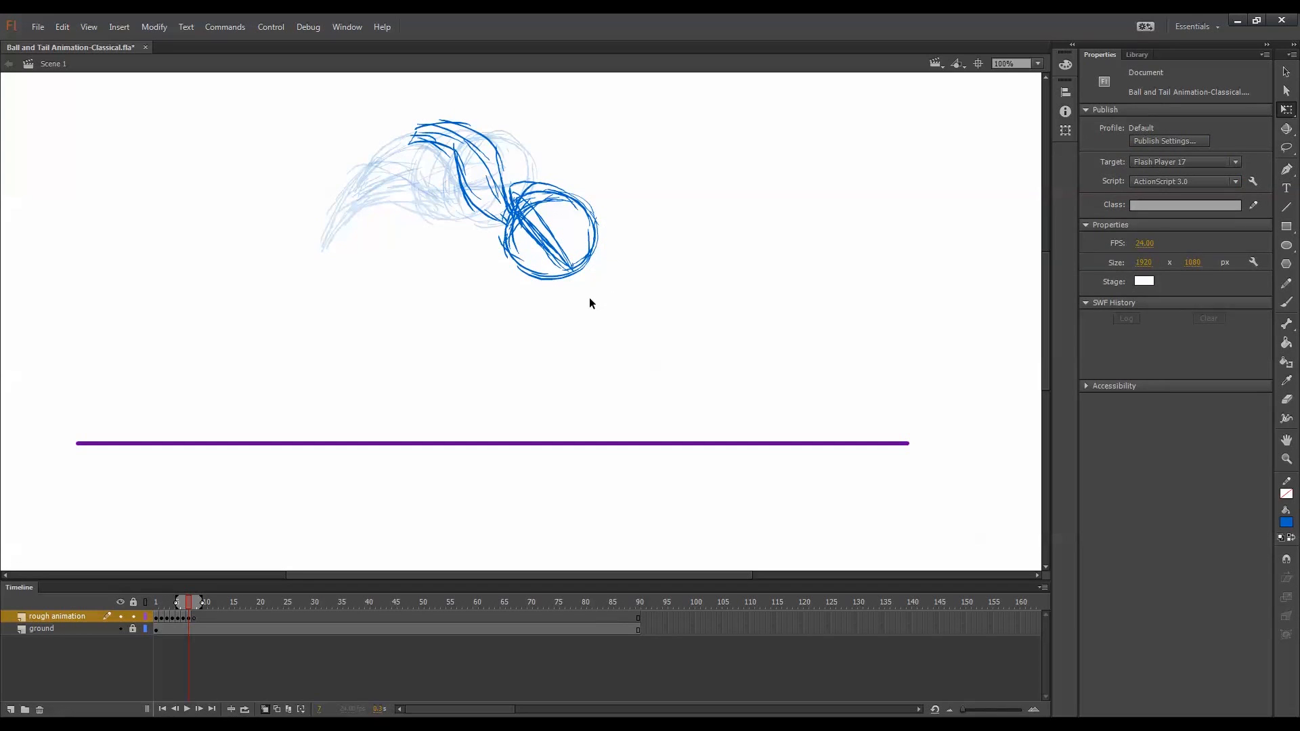
# Return to the Brush tool and step through frames 5 to 8 to review the motion around the adjusted ball.
pyautogui.press('.')
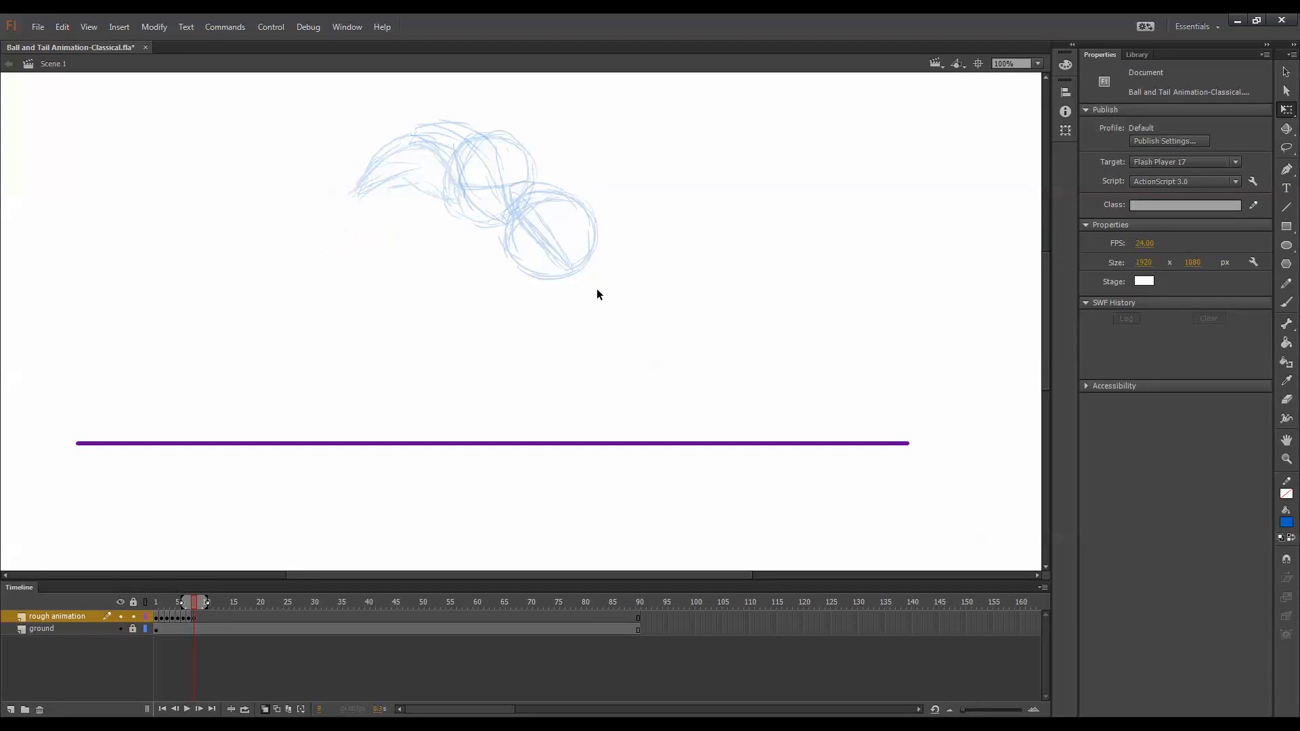
pyautogui.press('b')
pyautogui.press(',')
pyautogui.press(',')
pyautogui.press(',')
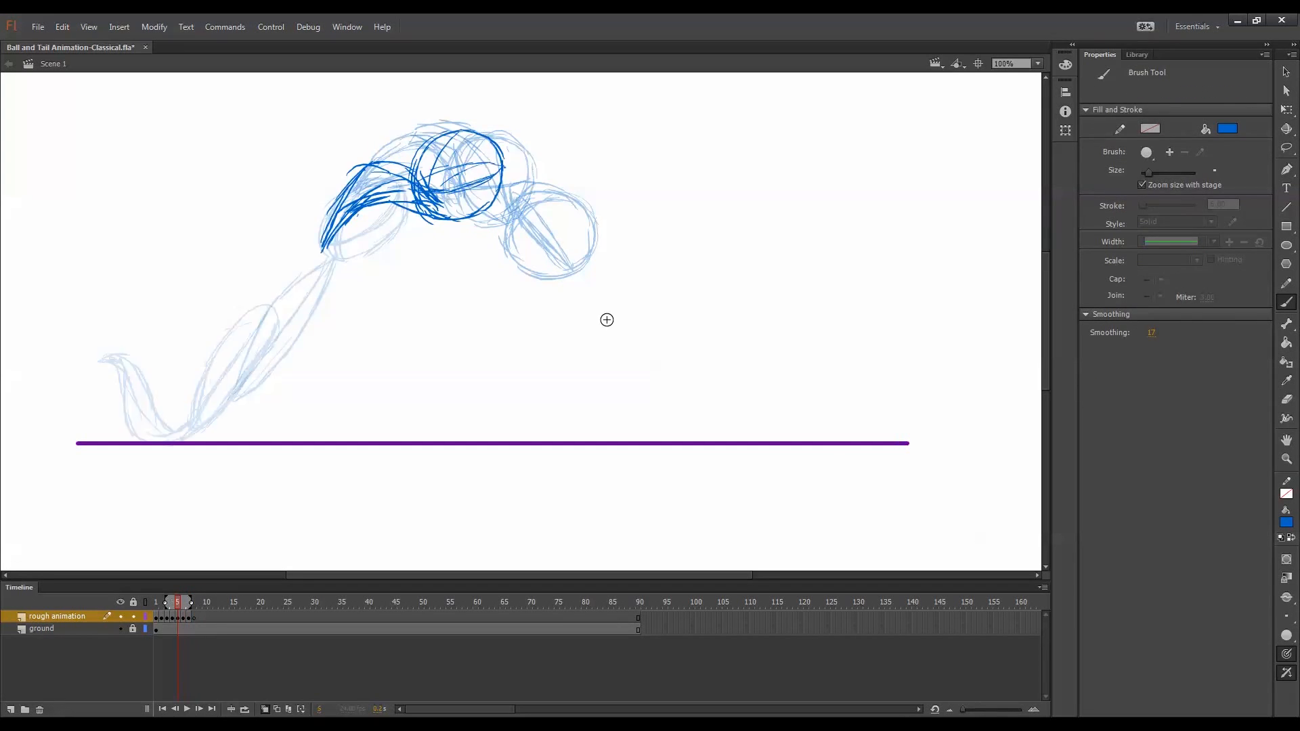
pyautogui.press('.')
pyautogui.press('.')
pyautogui.press('.')
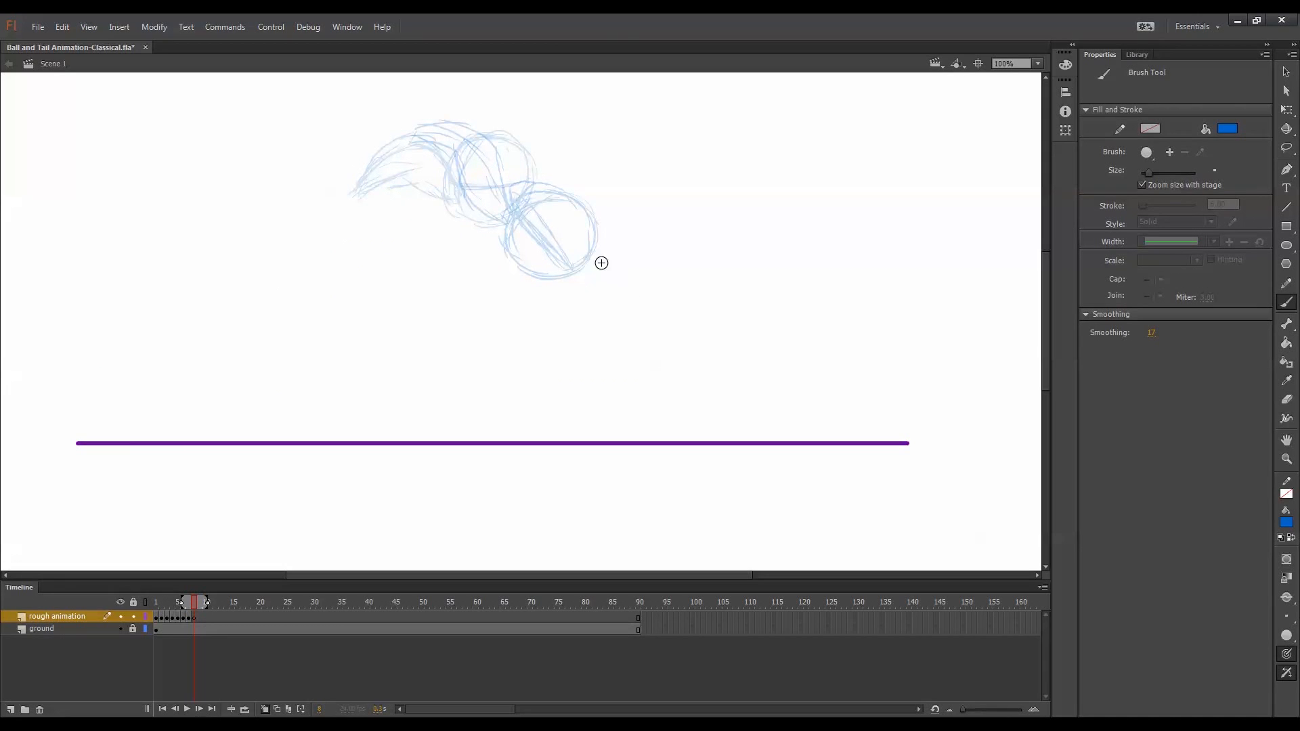
# Sketch a diagonally stretched ball on frame 8, below the previous ball, with curved contour lines across and along it.
pyautogui.moveTo(564, 277)
pyautogui.mouseDown()
pyautogui.moveTo(606, 359)
pyautogui.moveTo(635, 297)
pyautogui.moveTo(669, 341)
pyautogui.moveTo(575, 309)
pyautogui.moveTo(610, 371)
pyautogui.mouseUp()
pyautogui.press(',')
pyautogui.press(',')
pyautogui.press('.')
pyautogui.press('.')
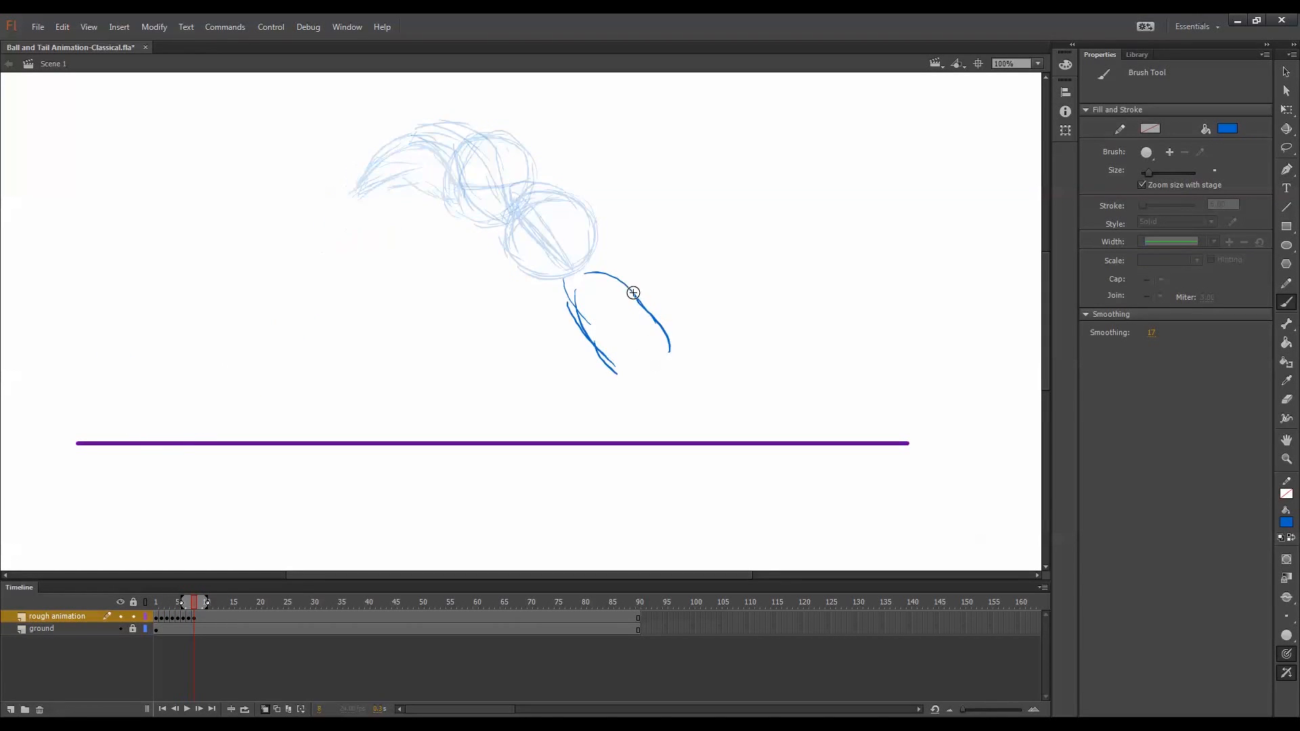
pyautogui.moveTo(620, 277)
pyautogui.mouseDown()
pyautogui.moveTo(650, 345)
pyautogui.moveTo(615, 363)
pyautogui.mouseUp()
pyautogui.moveTo(576, 280)
pyautogui.mouseDown()
pyautogui.moveTo(612, 271)
pyautogui.moveTo(606, 351)
pyautogui.mouseUp()
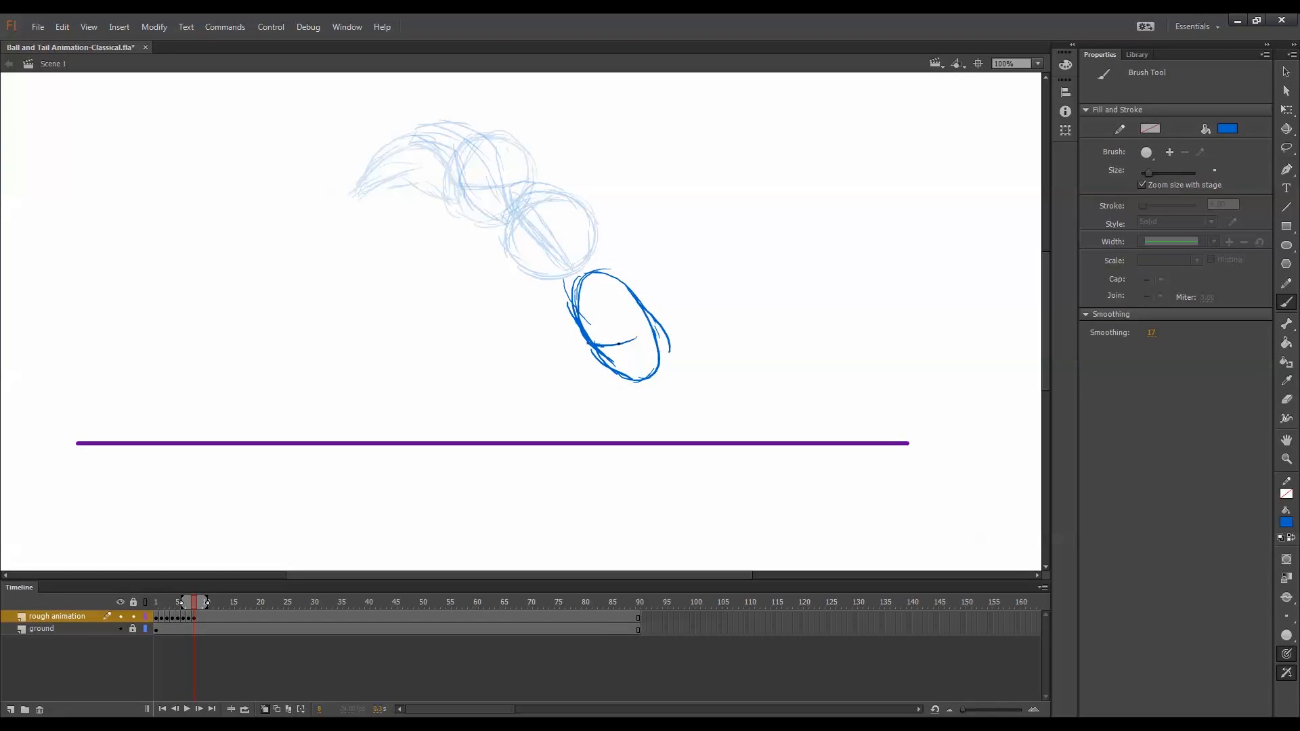
pyautogui.moveTo(597, 346); pyautogui.dragTo(645, 331)
pyautogui.moveTo(589, 275); pyautogui.dragTo(632, 371)
pyautogui.moveTo(601, 309)
pyautogui.mouseDown()
pyautogui.moveTo(647, 376)
pyautogui.moveTo(648, 327)
pyautogui.mouseUp()
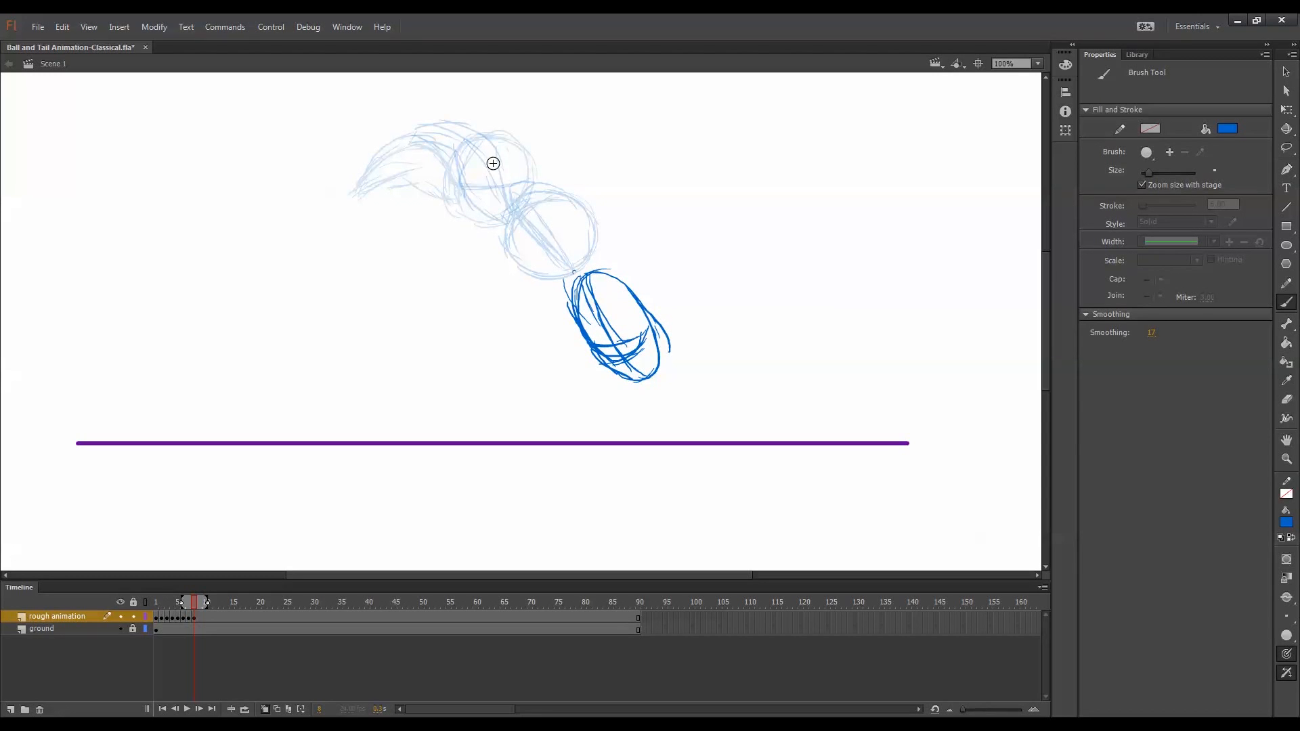
# Draw a long tapering tail trailing up behind the frame 8 ball and add more contour strokes to the ball.
pyautogui.press(',')
pyautogui.press('.')
pyautogui.moveTo(489, 155)
pyautogui.mouseDown()
pyautogui.moveTo(551, 217)
pyautogui.moveTo(582, 268)
pyautogui.moveTo(525, 213)
pyautogui.moveTo(570, 270)
pyautogui.mouseUp()
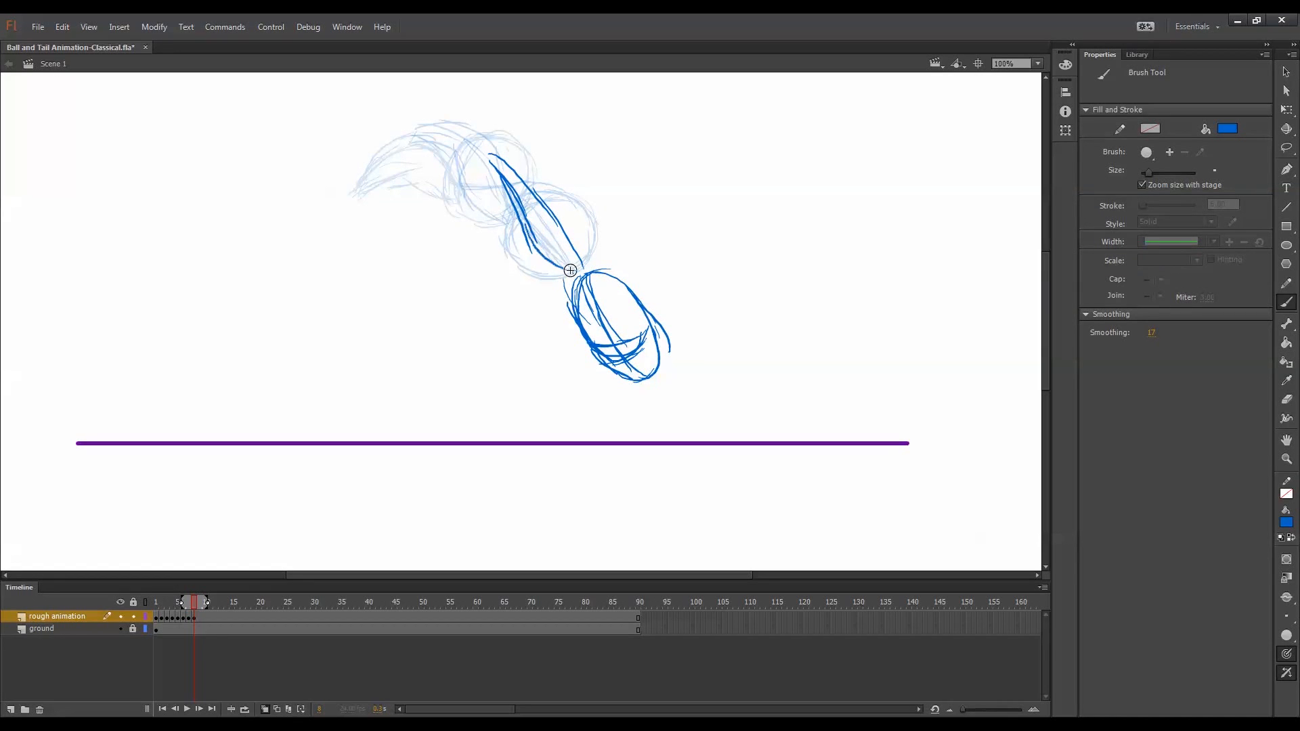
pyautogui.moveTo(470, 143)
pyautogui.mouseDown()
pyautogui.moveTo(507, 166)
pyautogui.moveTo(582, 275)
pyautogui.mouseUp()
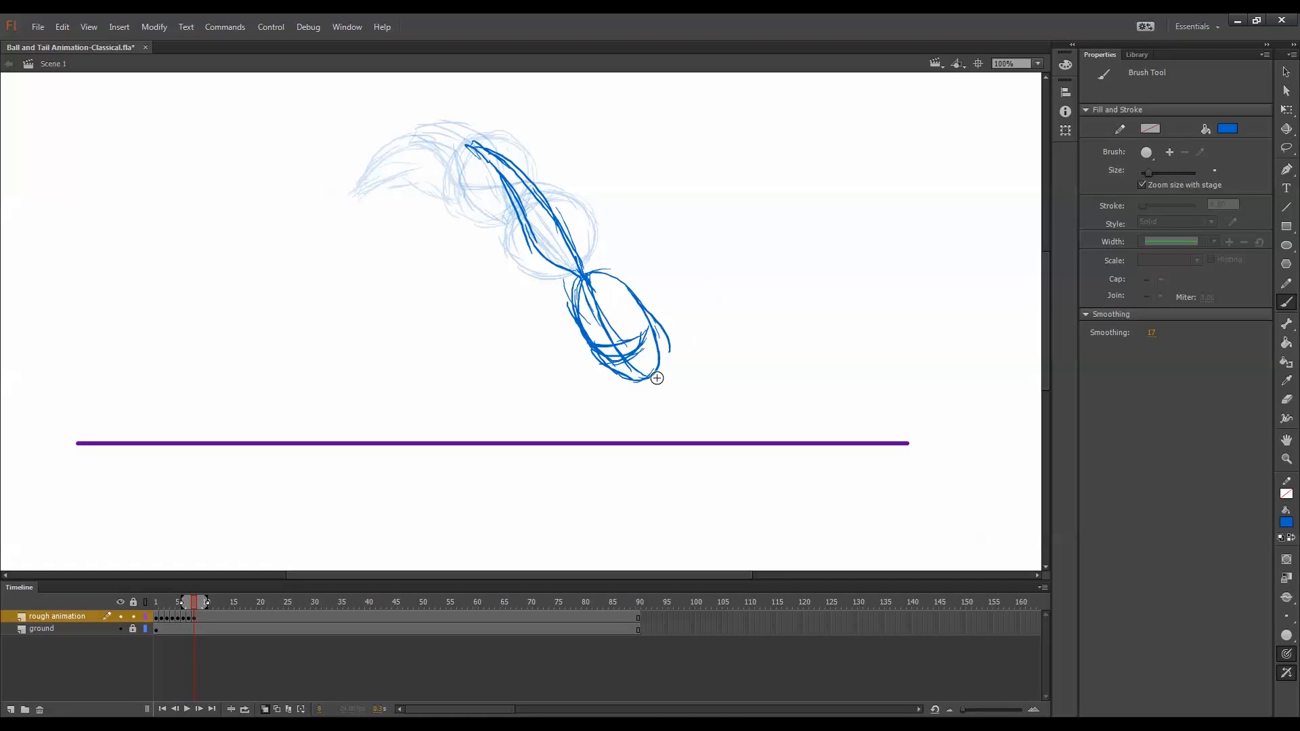
pyautogui.press('.')
pyautogui.moveTo(610, 348); pyautogui.dragTo(639, 323)
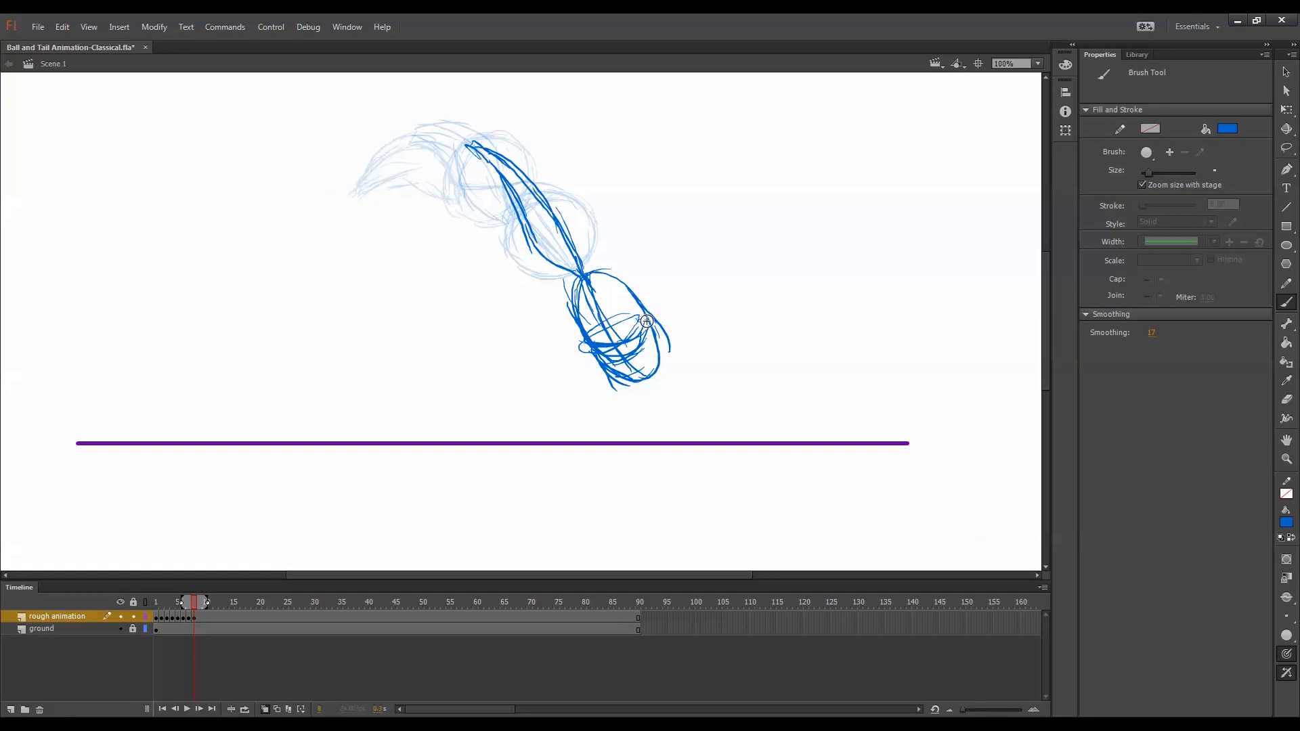
# Sketch a flattened, squashed ball resting on the ground line on frame 9, just beyond the frame 8 ball.
pyautogui.press('.')
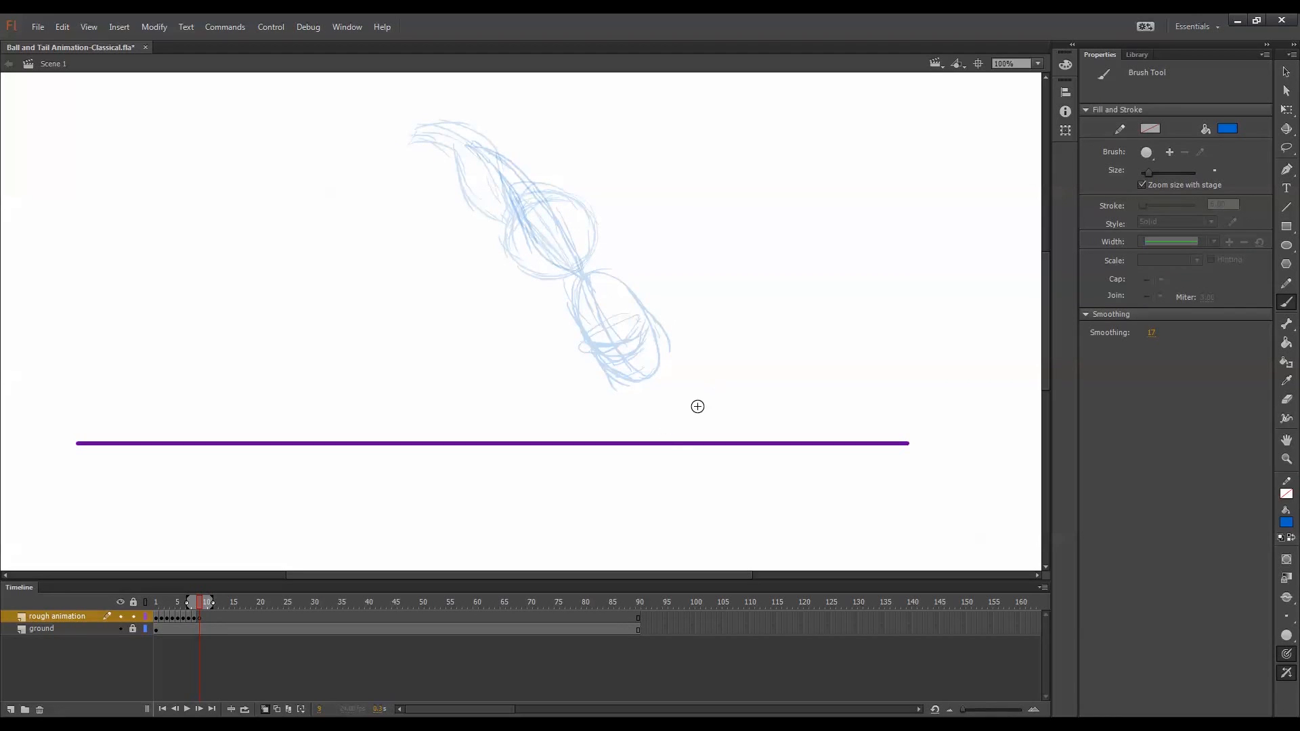
pyautogui.moveTo(650, 439)
pyautogui.mouseDown()
pyautogui.moveTo(652, 400)
pyautogui.moveTo(680, 395)
pyautogui.moveTo(633, 416)
pyautogui.moveTo(660, 411)
pyautogui.moveTo(703, 439)
pyautogui.mouseUp()
pyautogui.moveTo(649, 405)
pyautogui.mouseDown()
pyautogui.moveTo(737, 401)
pyautogui.moveTo(705, 396)
pyautogui.moveTo(728, 423)
pyautogui.moveTo(681, 440)
pyautogui.mouseUp()
pyautogui.moveTo(674, 394)
pyautogui.mouseDown()
pyautogui.moveTo(722, 432)
pyautogui.moveTo(742, 427)
pyautogui.moveTo(684, 439)
pyautogui.moveTo(725, 400)
pyautogui.moveTo(711, 396)
pyautogui.moveTo(640, 418)
pyautogui.moveTo(745, 410)
pyautogui.mouseUp()
# Draw the frame 9 tail rising steeply from the back of the squashed ball, checking it against frame 8.
pyautogui.moveTo(603, 307); pyautogui.dragTo(647, 414)
pyautogui.press(',')
pyautogui.press('.')
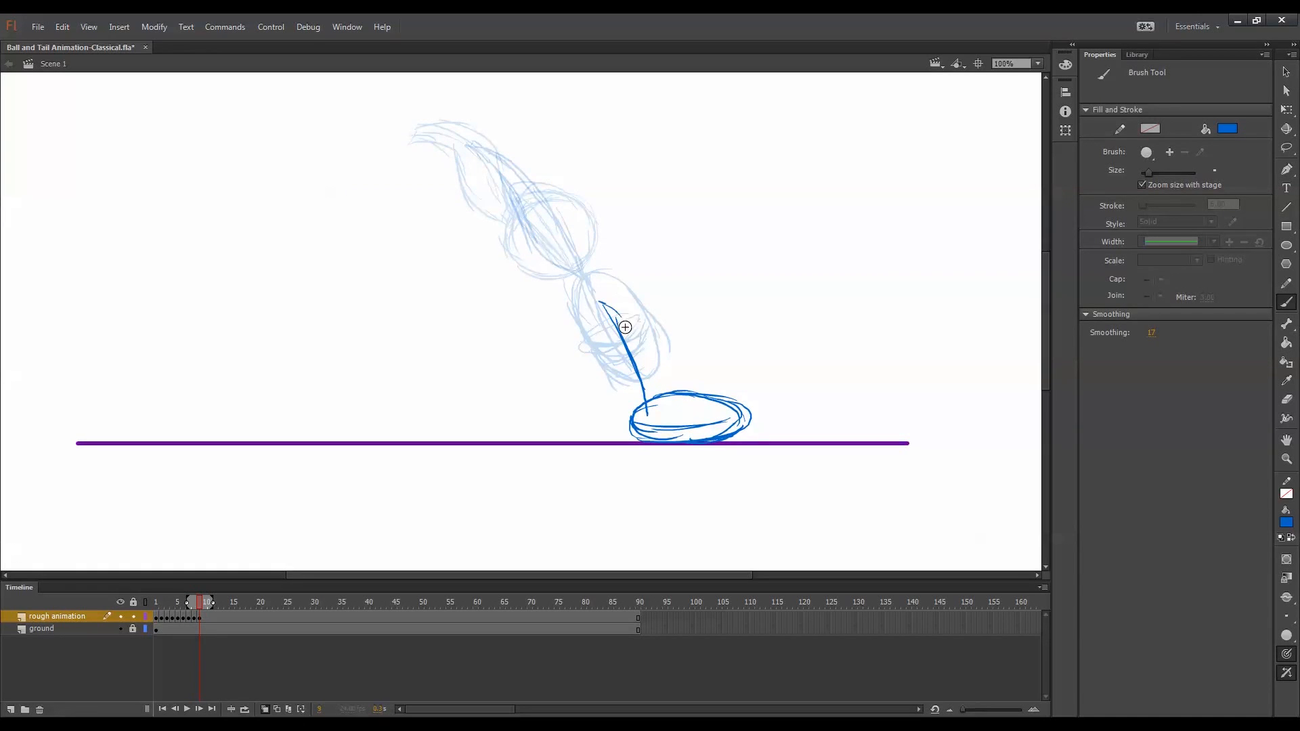
pyautogui.moveTo(620, 317)
pyautogui.mouseDown()
pyautogui.moveTo(593, 284)
pyautogui.moveTo(651, 335)
pyautogui.moveTo(657, 396)
pyautogui.mouseUp()
pyautogui.moveTo(654, 342); pyautogui.dragTo(658, 406)
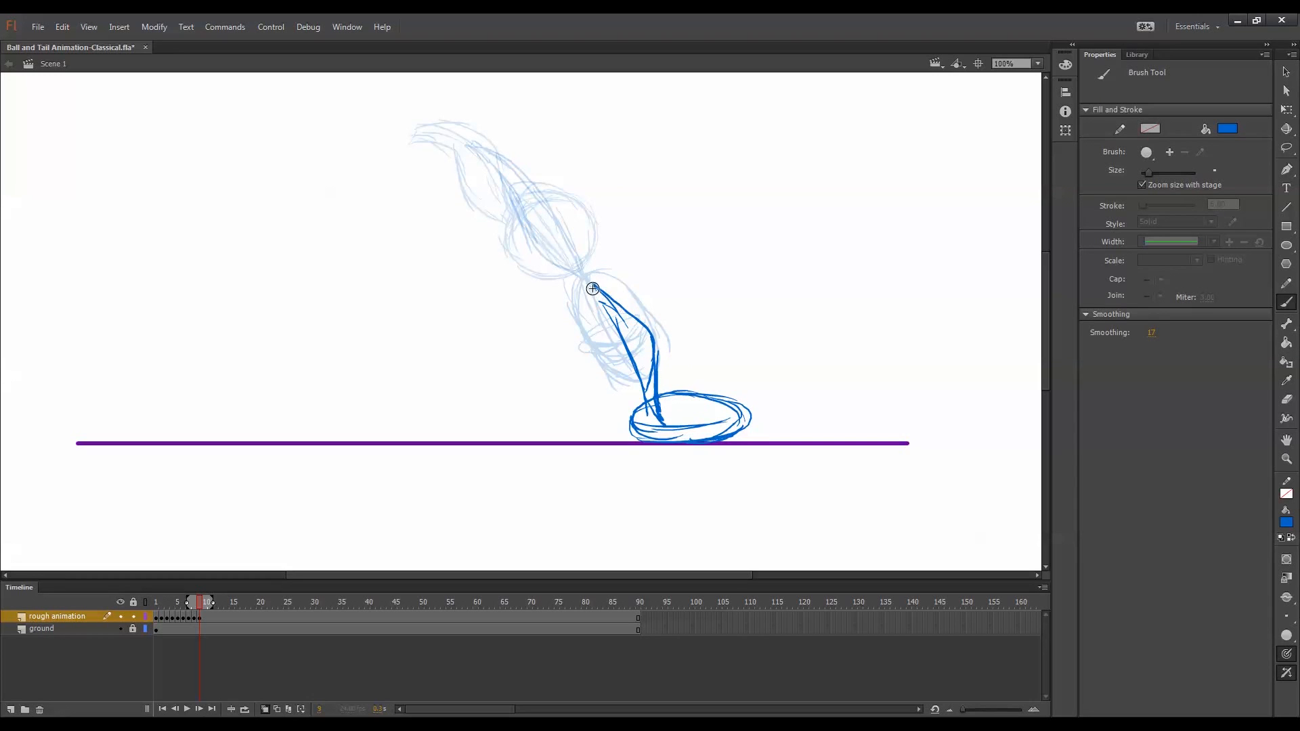
pyautogui.moveTo(594, 284); pyautogui.dragTo(621, 353)
pyautogui.moveTo(640, 421)
pyautogui.mouseDown()
pyautogui.moveTo(660, 429)
pyautogui.moveTo(660, 414)
pyautogui.moveTo(663, 428)
pyautogui.mouseUp()
pyautogui.press(',')
pyautogui.press('.')
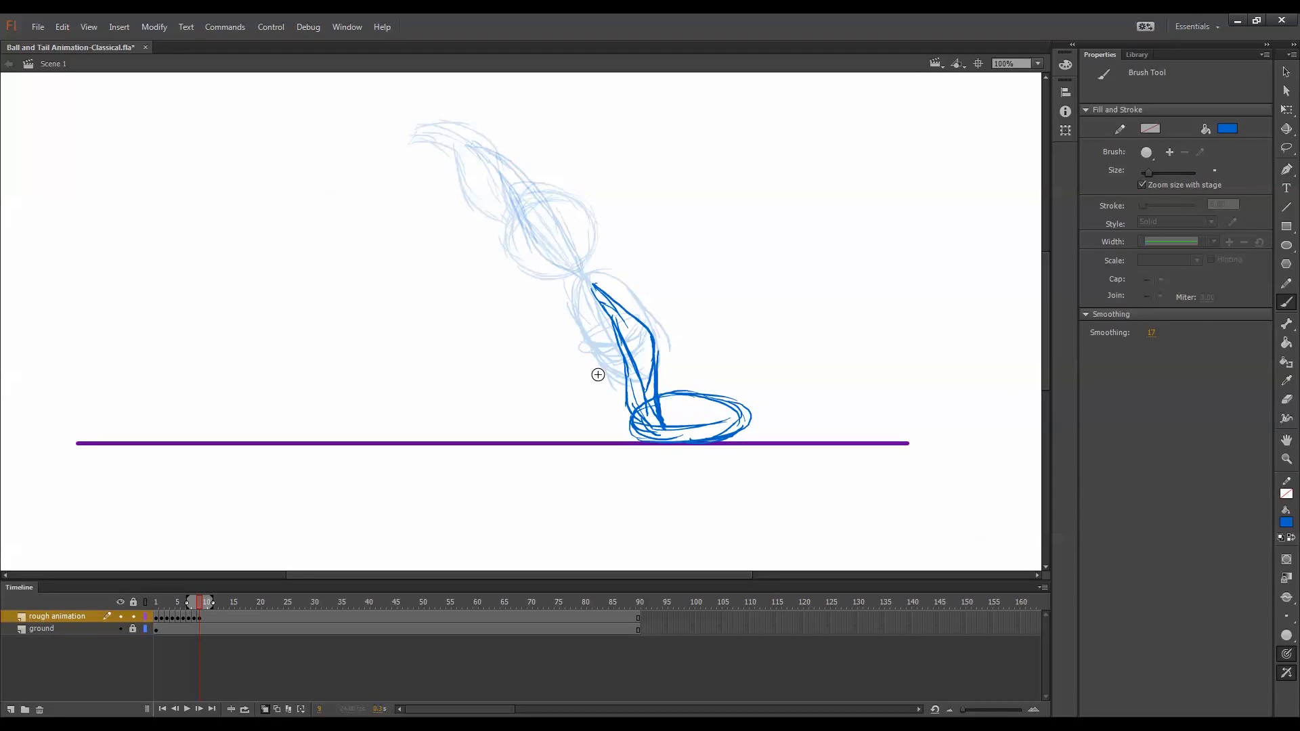
# Step back and forth between frame 2 and the latest frames to review the whole jump and landing.
pyautogui.press(',')
pyautogui.press(',')
pyautogui.press(',')
pyautogui.press(',')
pyautogui.press(',')
pyautogui.press(',')
pyautogui.press(',')
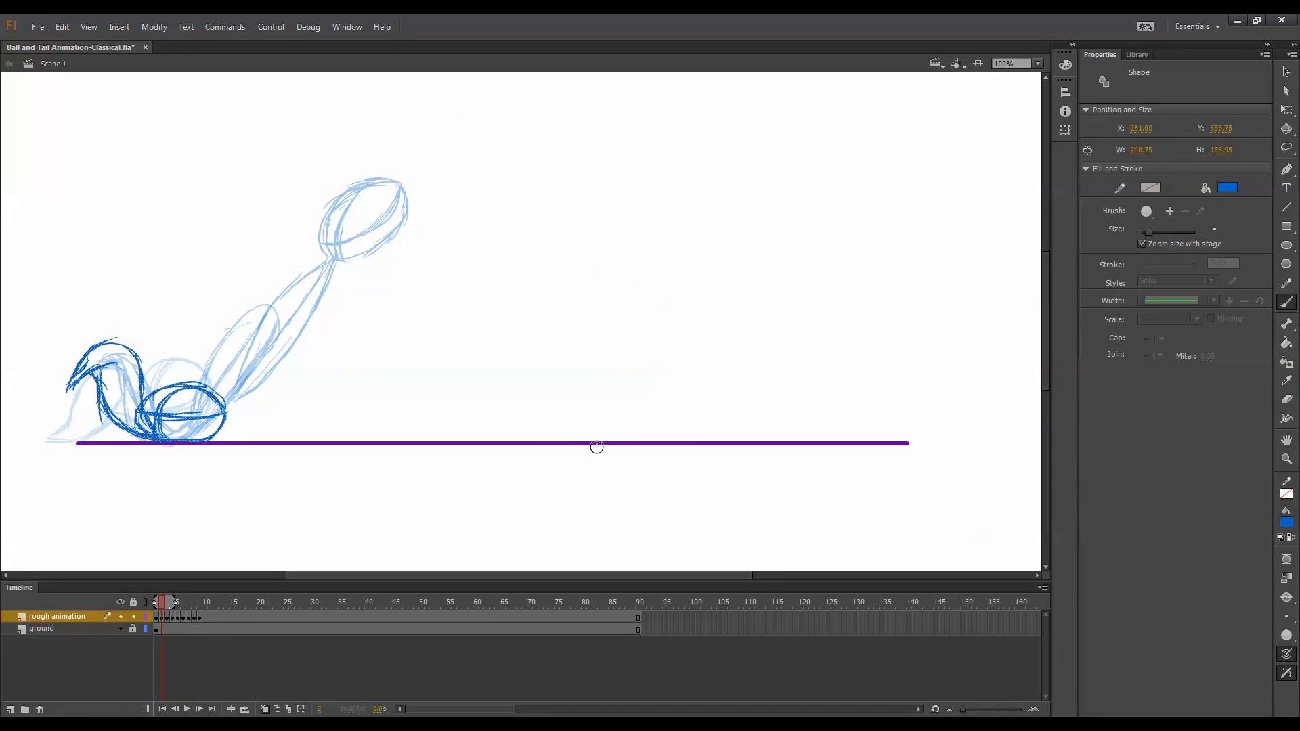
pyautogui.press('.')
pyautogui.press('.')
pyautogui.press('.')
pyautogui.press('.')
pyautogui.press('.')
pyautogui.press('.')
pyautogui.press('.')
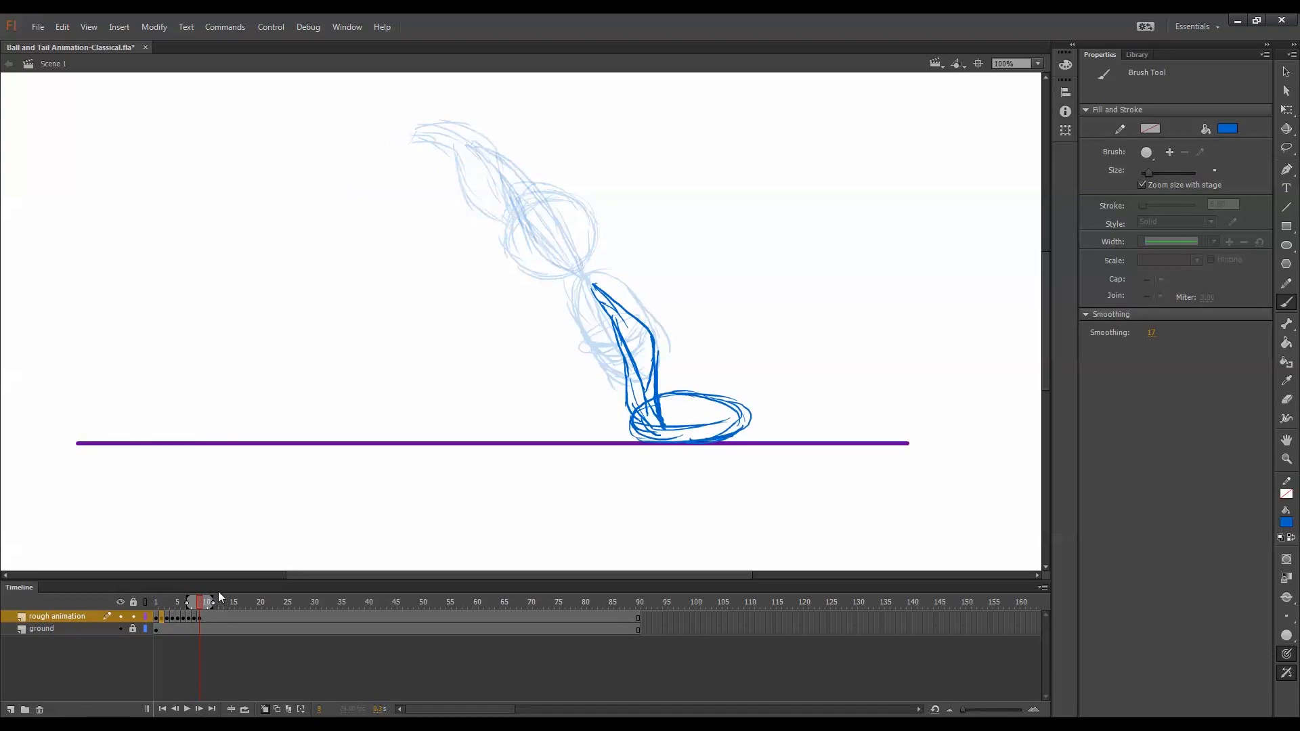
pyautogui.press('.')
pyautogui.press('.')
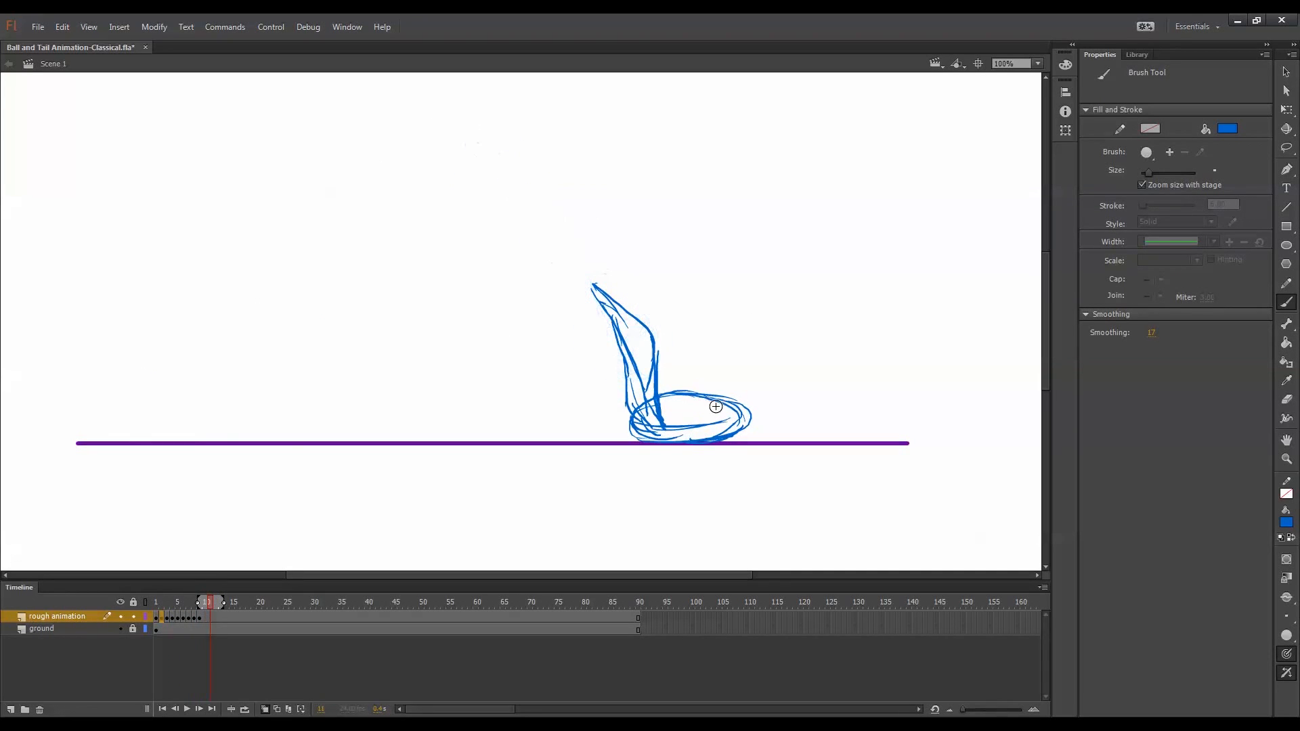
pyautogui.press(',')
pyautogui.press(',')
pyautogui.press(',')
pyautogui.press(',')
pyautogui.press(',')
pyautogui.press(',')
pyautogui.press(',')
pyautogui.press(',')
pyautogui.press(',')
pyautogui.press(',')
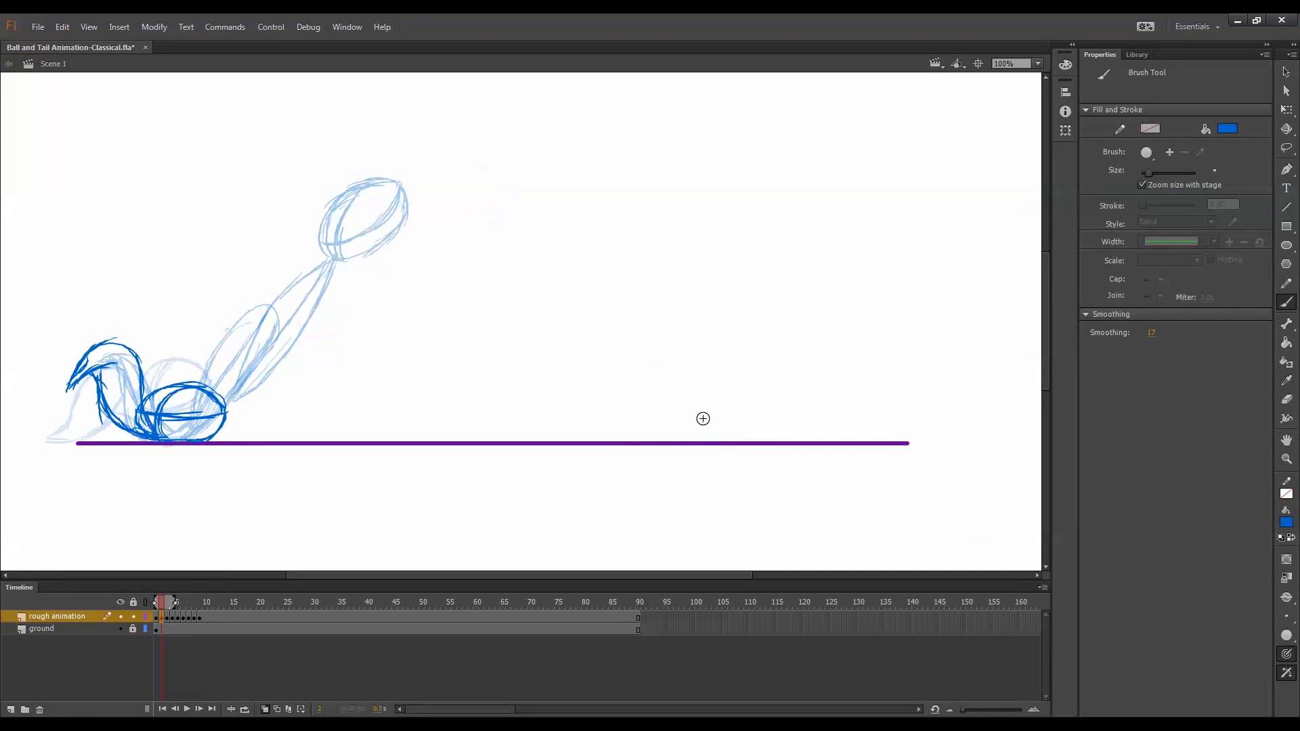
pyautogui.press('.')
pyautogui.press('.')
pyautogui.press('.')
pyautogui.press('.')
pyautogui.press('.')
pyautogui.press('.')
pyautogui.press('.')
pyautogui.press('.')
pyautogui.press('.')
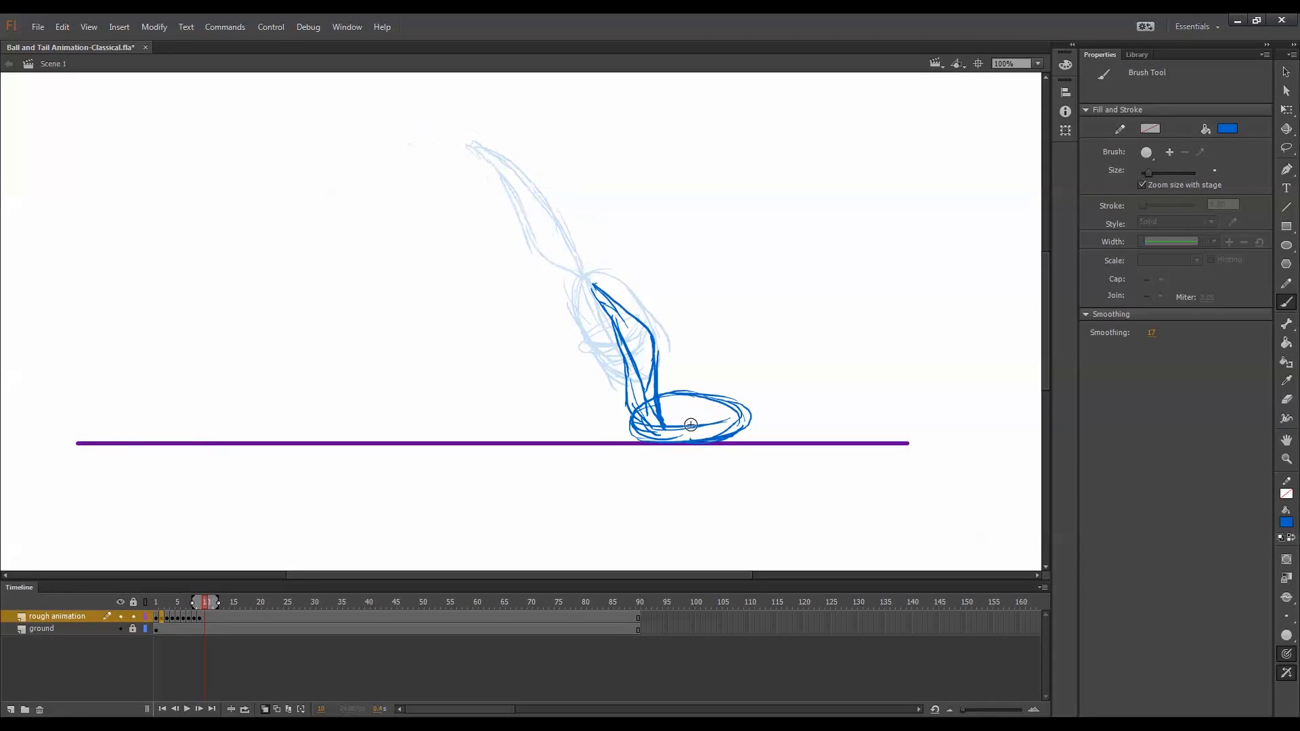
# Insert a blank keyframe at frame 10, turn off onion skinning, and paste a copy of the frame 1 drawing into it.
pyautogui.click(207, 617)
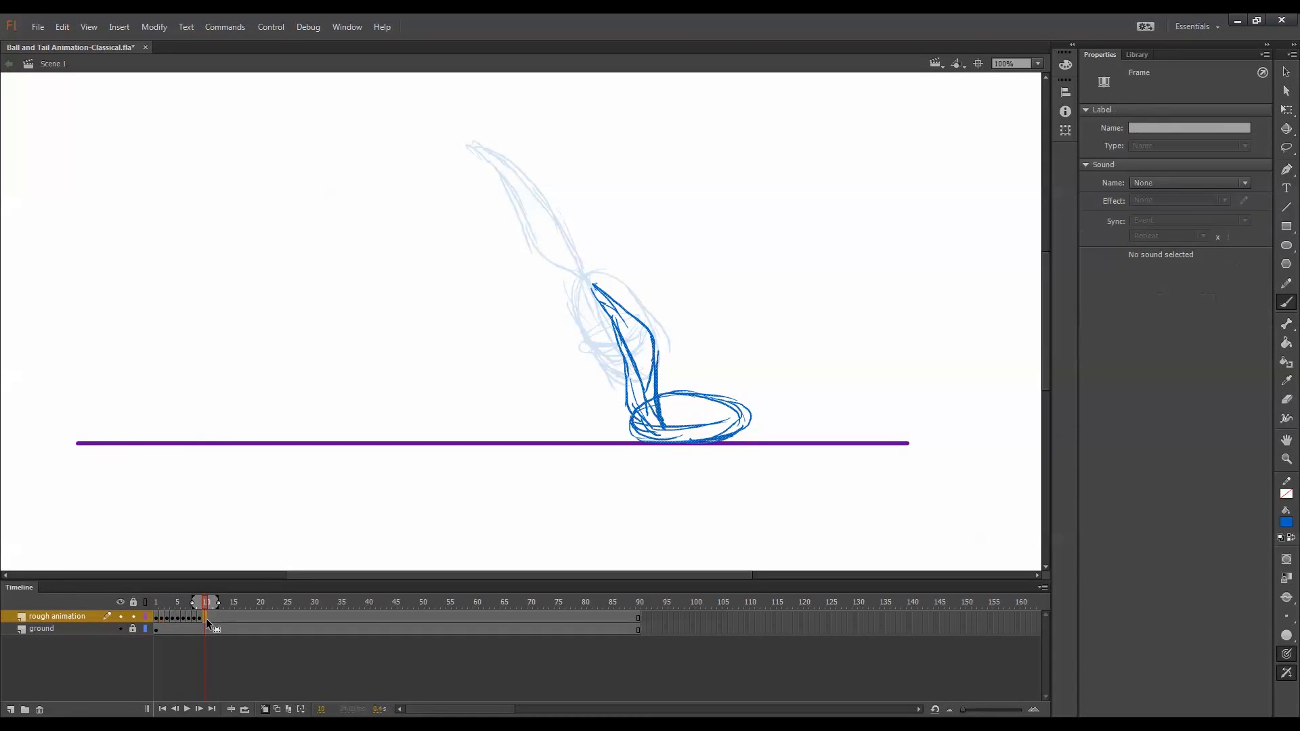
pyautogui.press('F7')
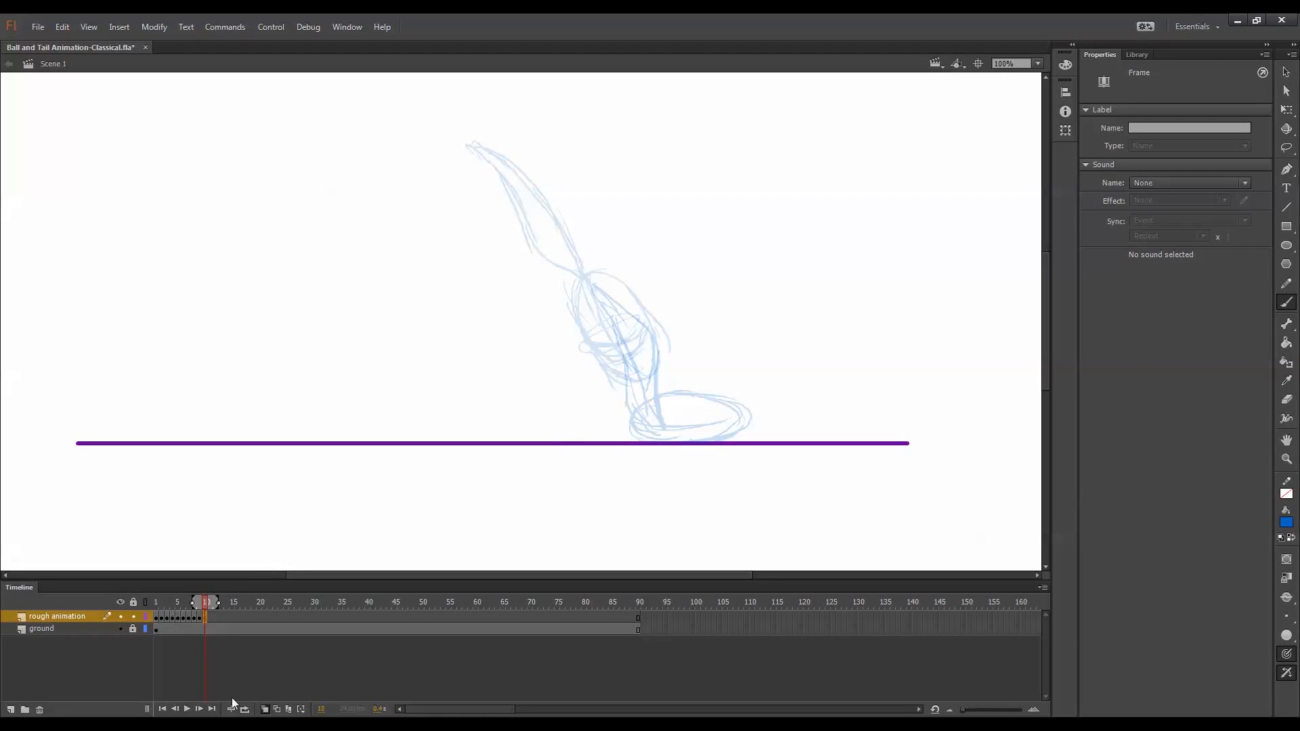
pyautogui.click(265, 710)
pyautogui.moveTo(193, 600)
pyautogui.mouseDown()
pyautogui.moveTo(156, 611)
pyautogui.moveTo(201, 615)
pyautogui.moveTo(152, 619)
pyautogui.mouseUp()
pyautogui.click(156, 617)
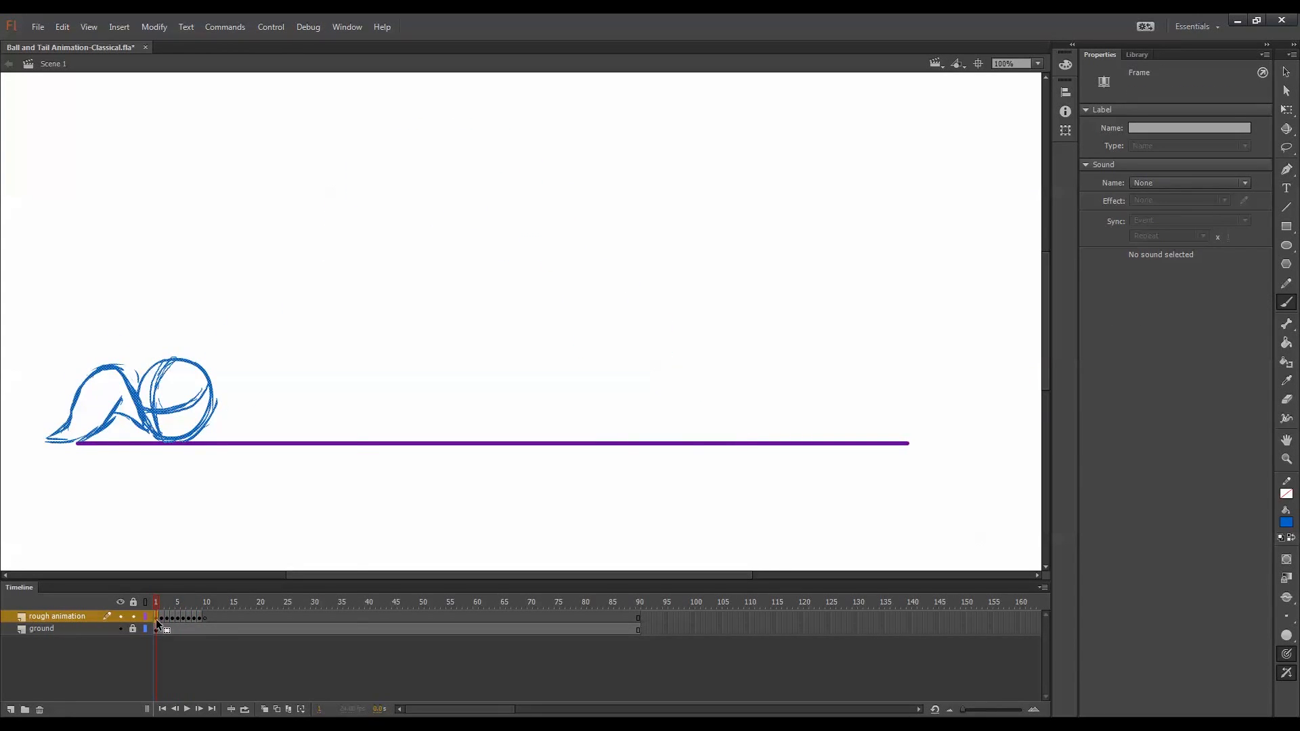
pyautogui.rightClick(156, 619)
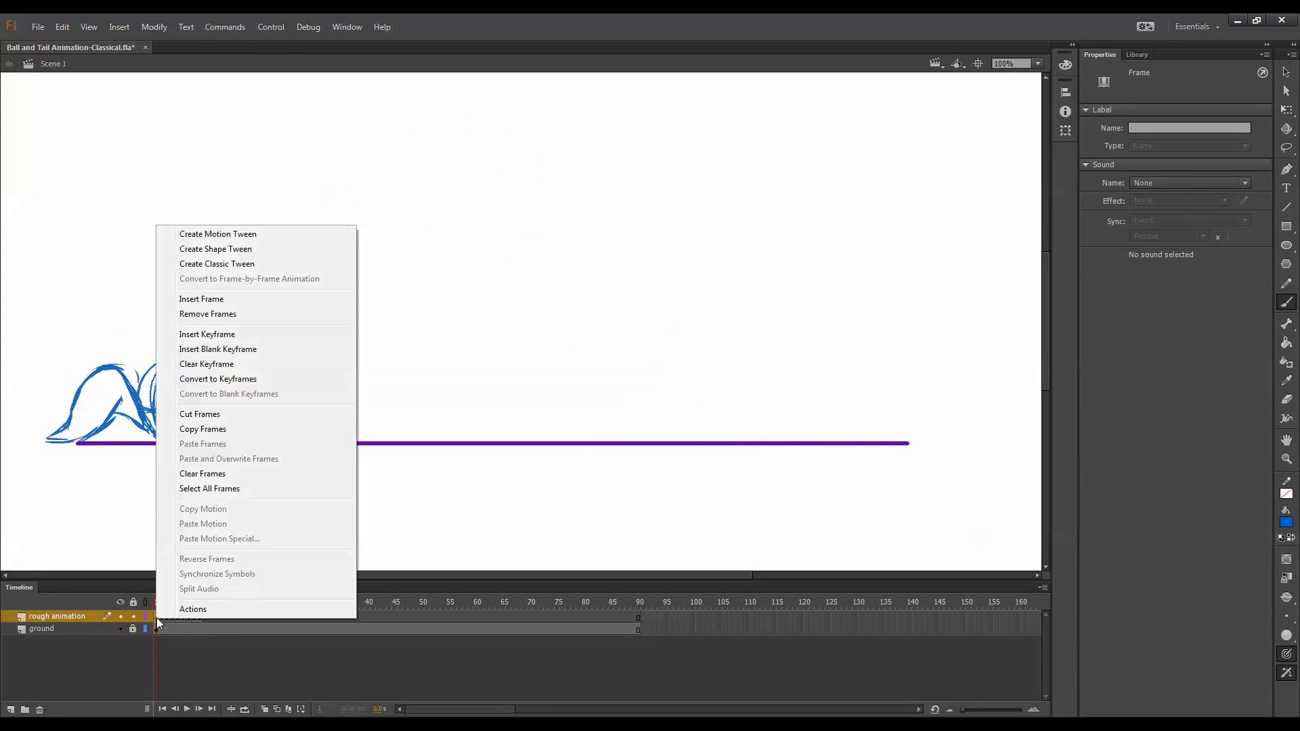
pyautogui.click(213, 428)
pyautogui.click(205, 616)
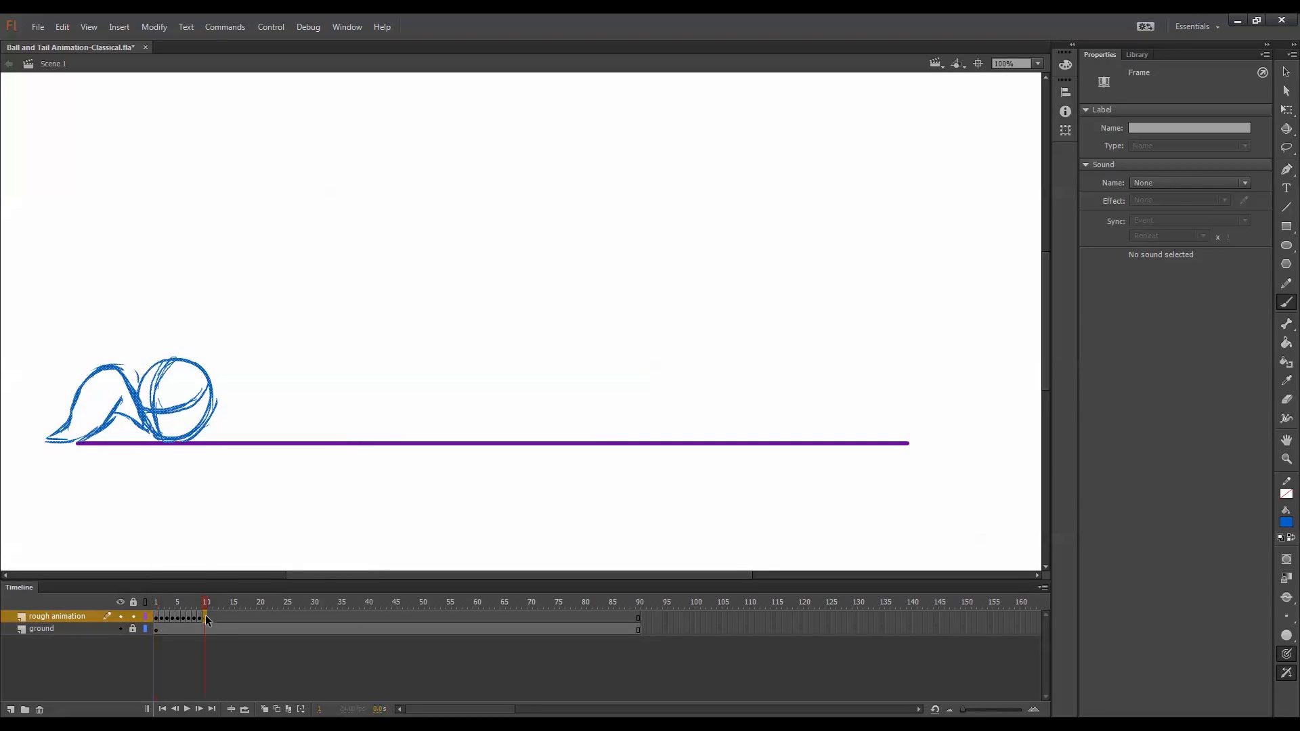
pyautogui.rightClick(205, 616)
pyautogui.click(254, 444)
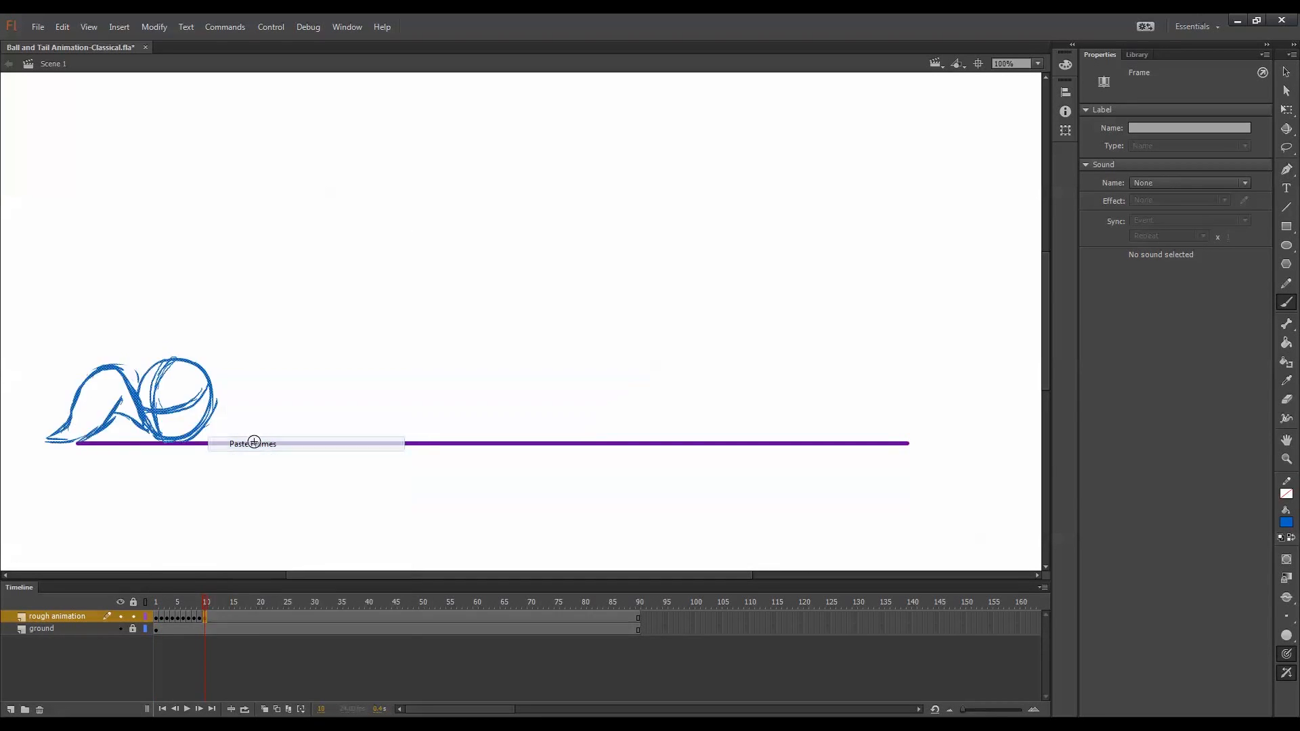
# Move the pasted frame 10 drawing along the ground to the landing spot, using onion skinning to align it with the squashed ball.
pyautogui.press('q')
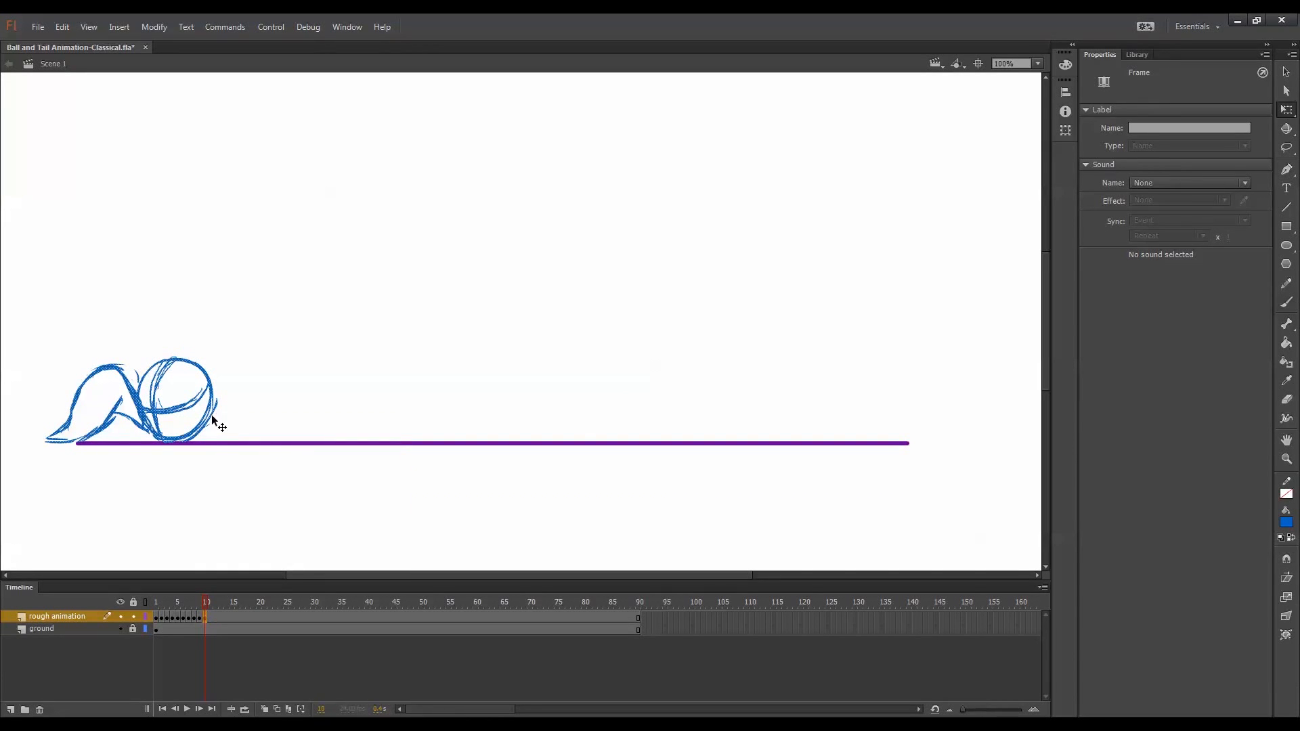
pyautogui.click(211, 423)
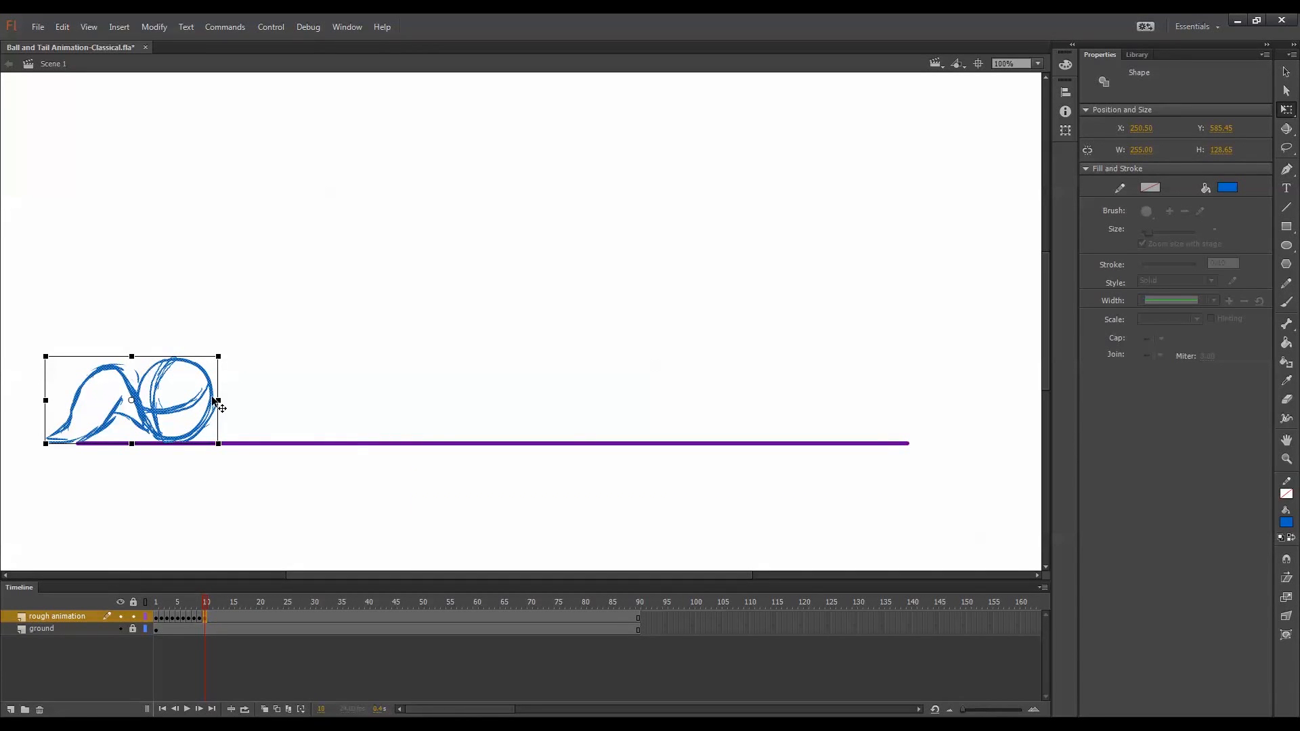
pyautogui.moveTo(214, 400)
pyautogui.mouseDown()
pyautogui.moveTo(563, 419)
pyautogui.moveTo(658, 401)
pyautogui.mouseUp()
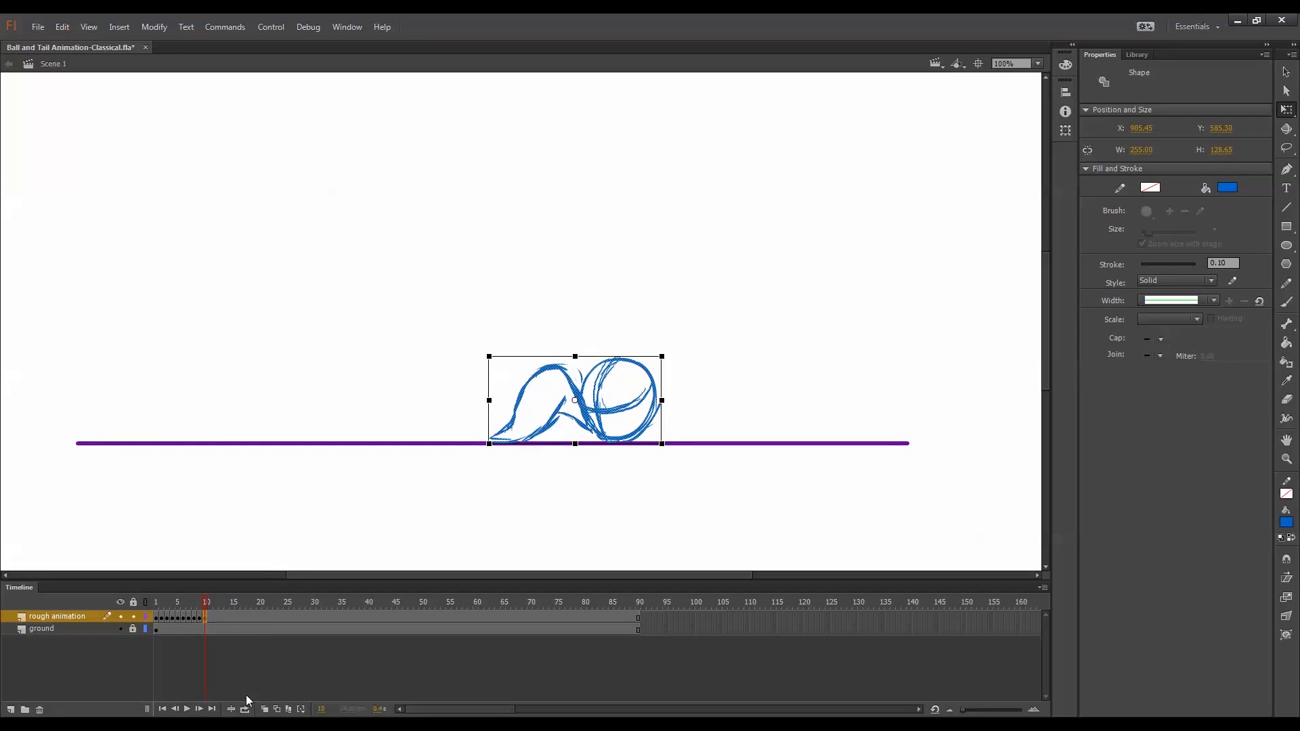
pyautogui.click(266, 709)
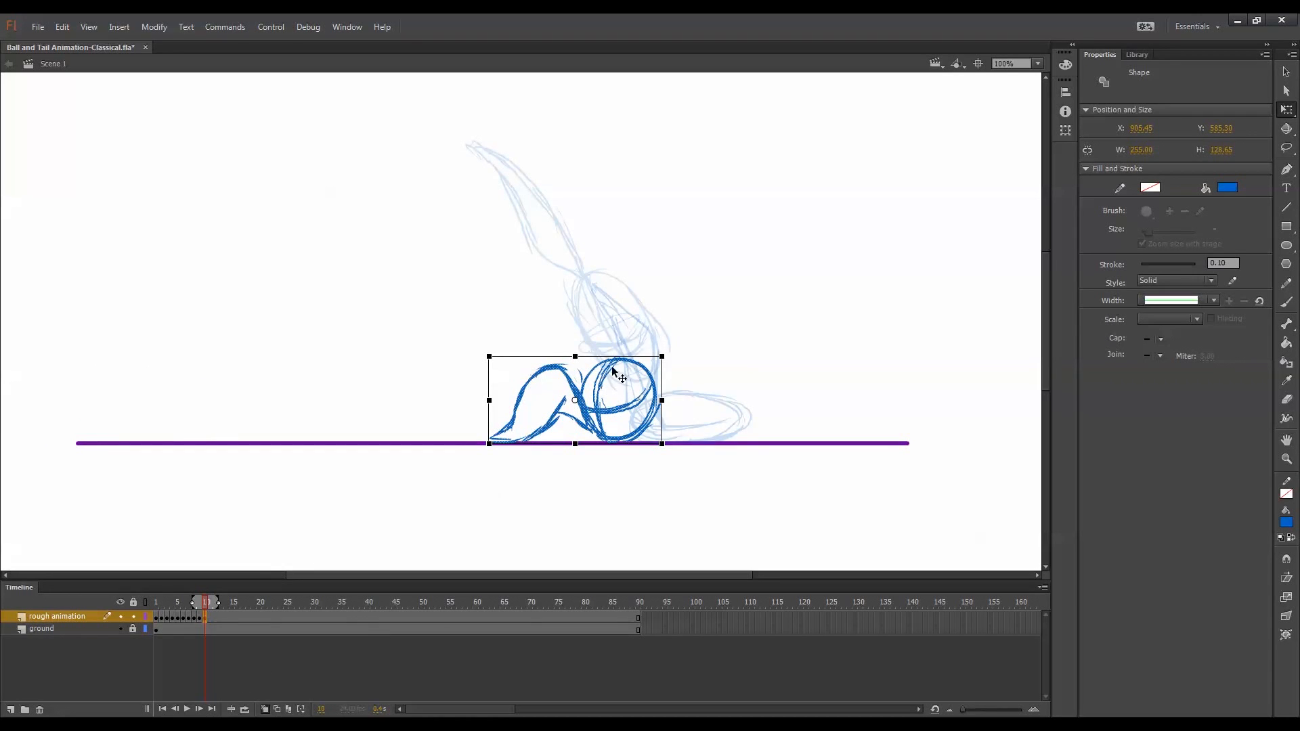
pyautogui.moveTo(656, 389)
pyautogui.mouseDown()
pyautogui.moveTo(771, 390)
pyautogui.moveTo(730, 390)
pyautogui.mouseUp()
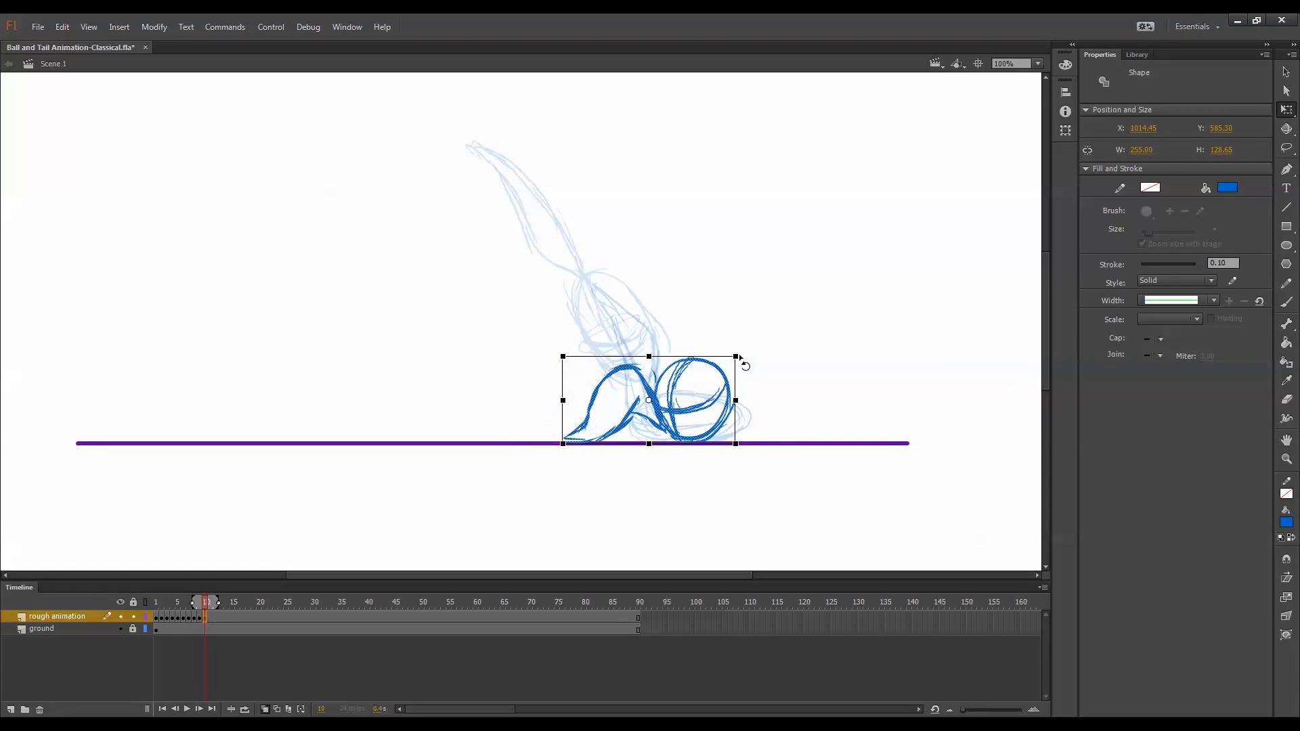
pyautogui.click(625, 489)
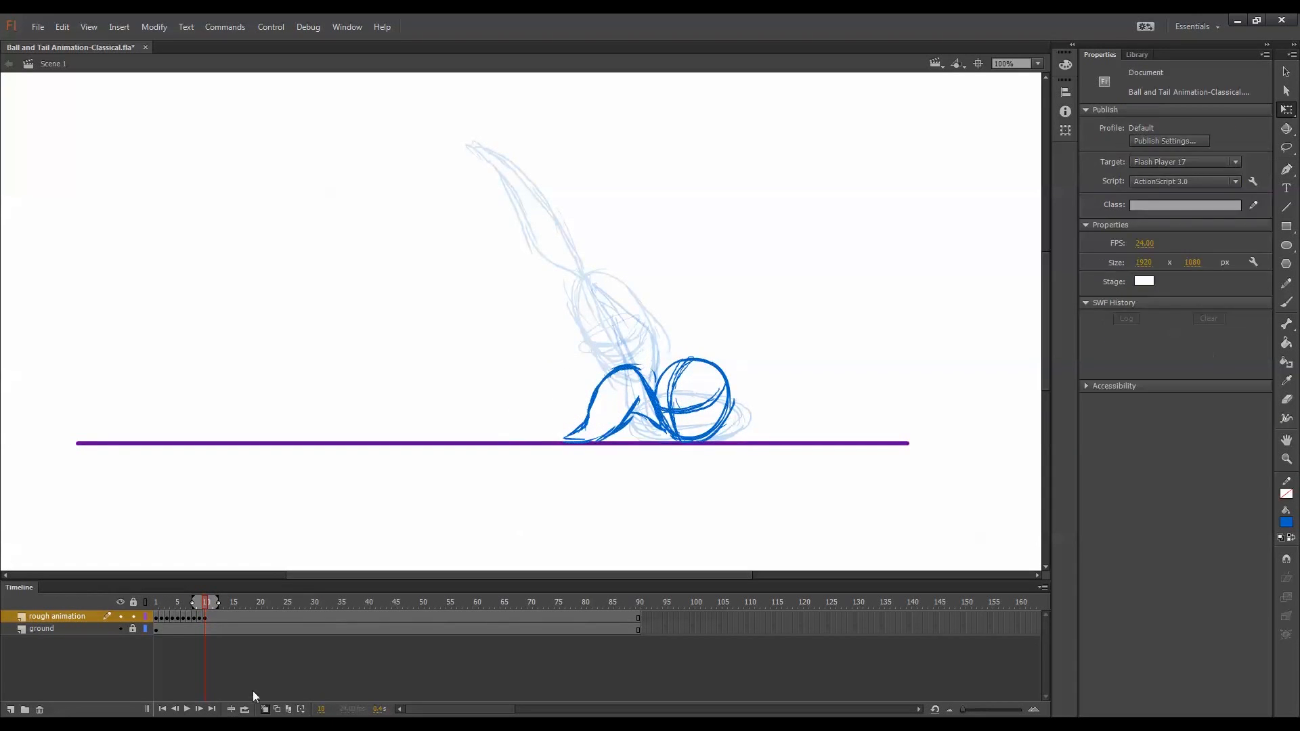
# Turn off onion skinning and flip between frames 9 and 10 to compare the squash and the resting pose.
pyautogui.click(264, 709)
pyautogui.press(',')
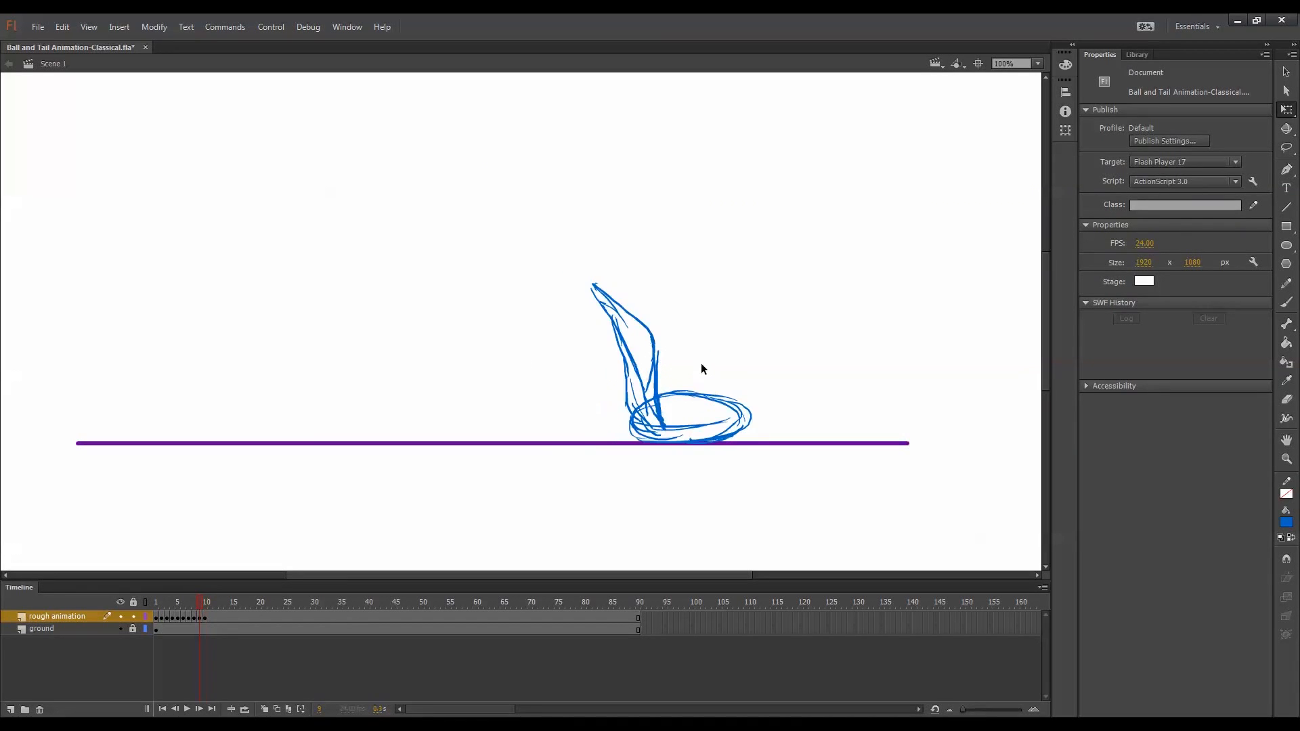
pyautogui.press('.')
pyautogui.press(',')
pyautogui.press('.')
pyautogui.press(',')
pyautogui.press('.')
# Insert a keyframe at frame 11, shift its drawing slightly forward along the ground, and delete the drawing on frame 10.
pyautogui.press('F6')
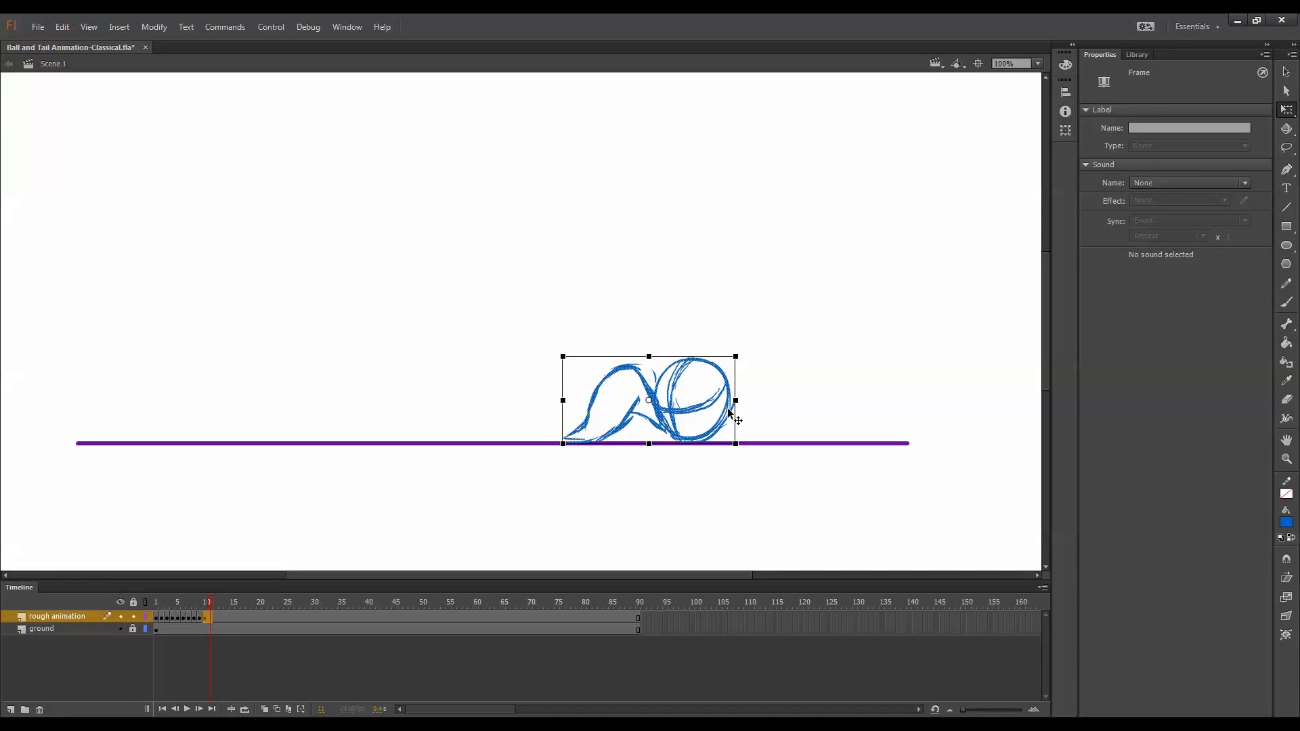
pyautogui.moveTo(730, 413); pyautogui.dragTo(736, 414)
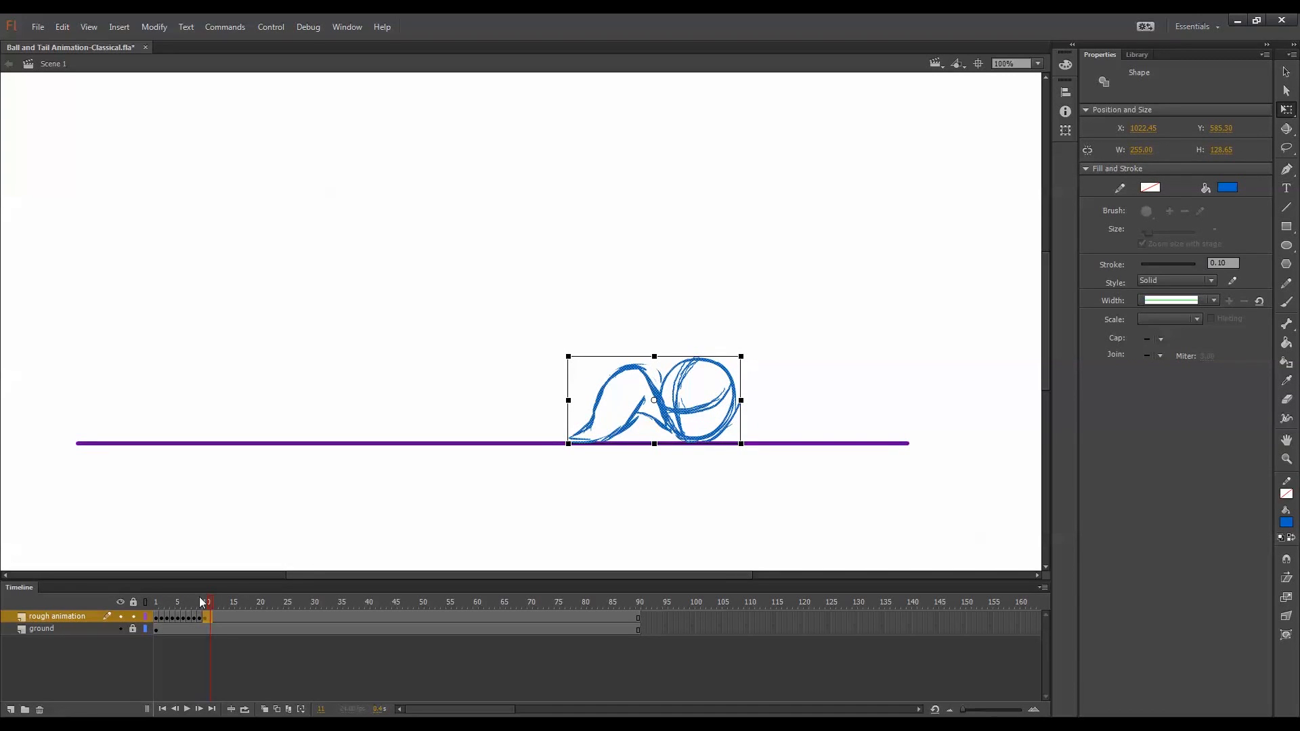
pyautogui.click(205, 618)
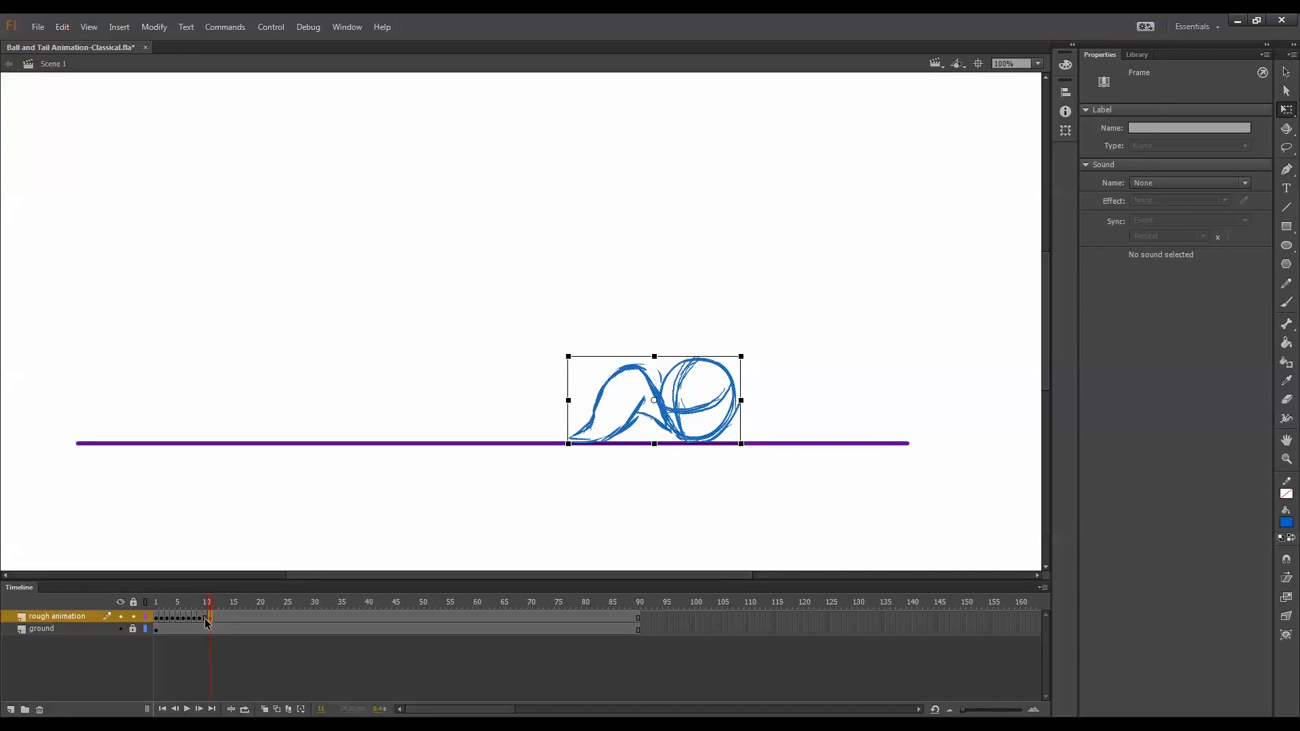
pyautogui.click(205, 617)
pyautogui.press('Delete')
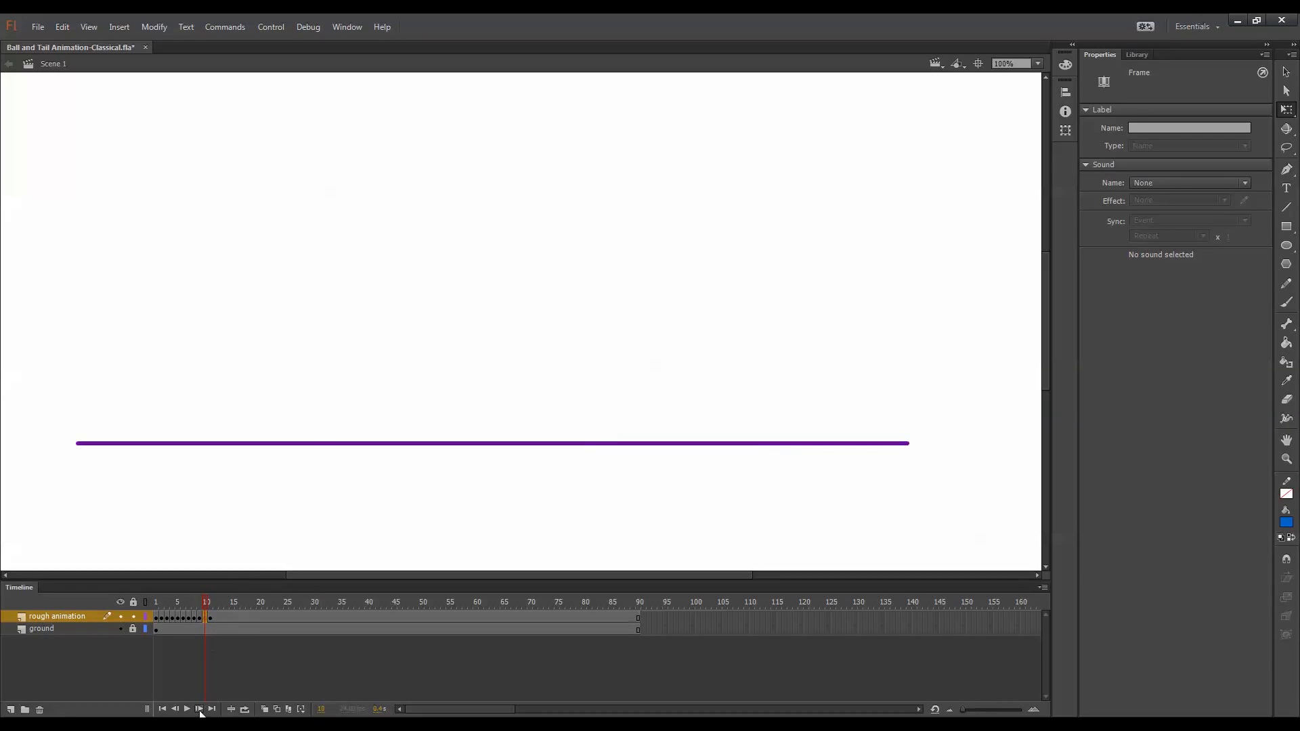
# Turn on onion skinning and brush a tail pointing upward behind the landing spot on frame 10.
pyautogui.click(265, 709)
pyautogui.press('b')
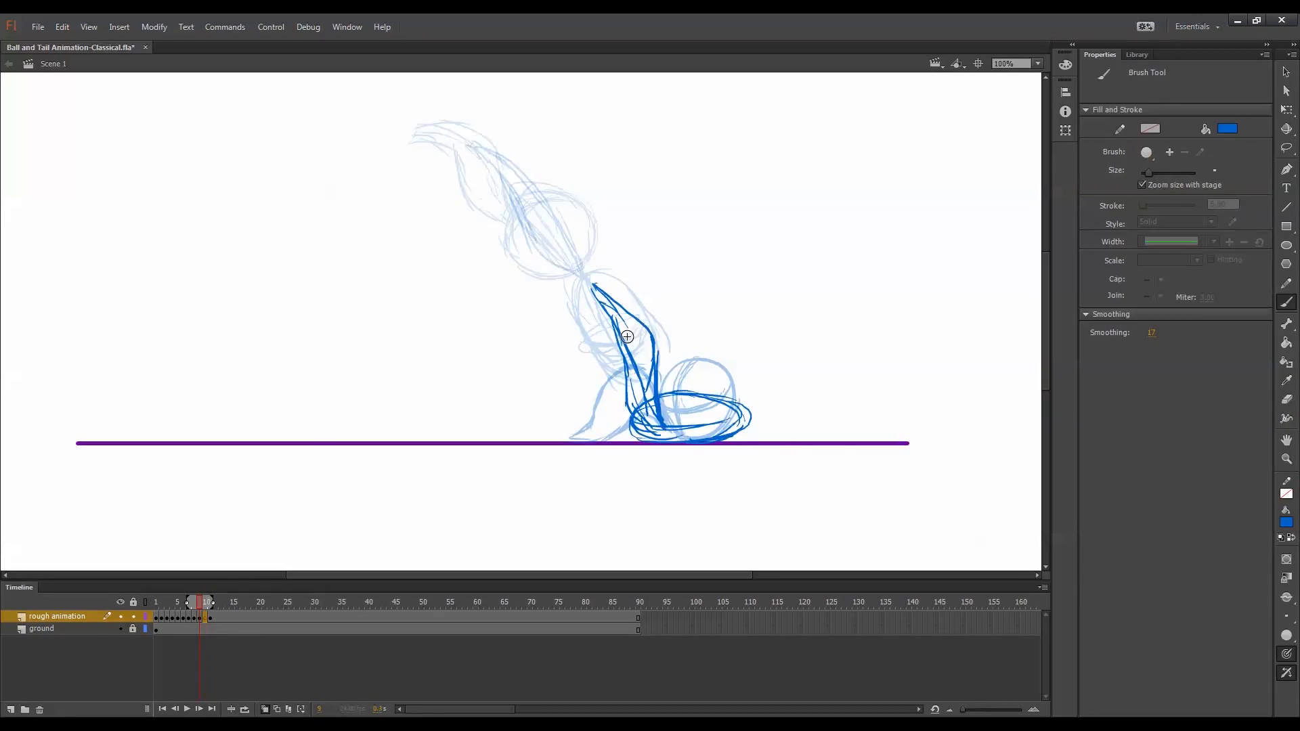
pyautogui.moveTo(635, 351); pyautogui.dragTo(658, 421)
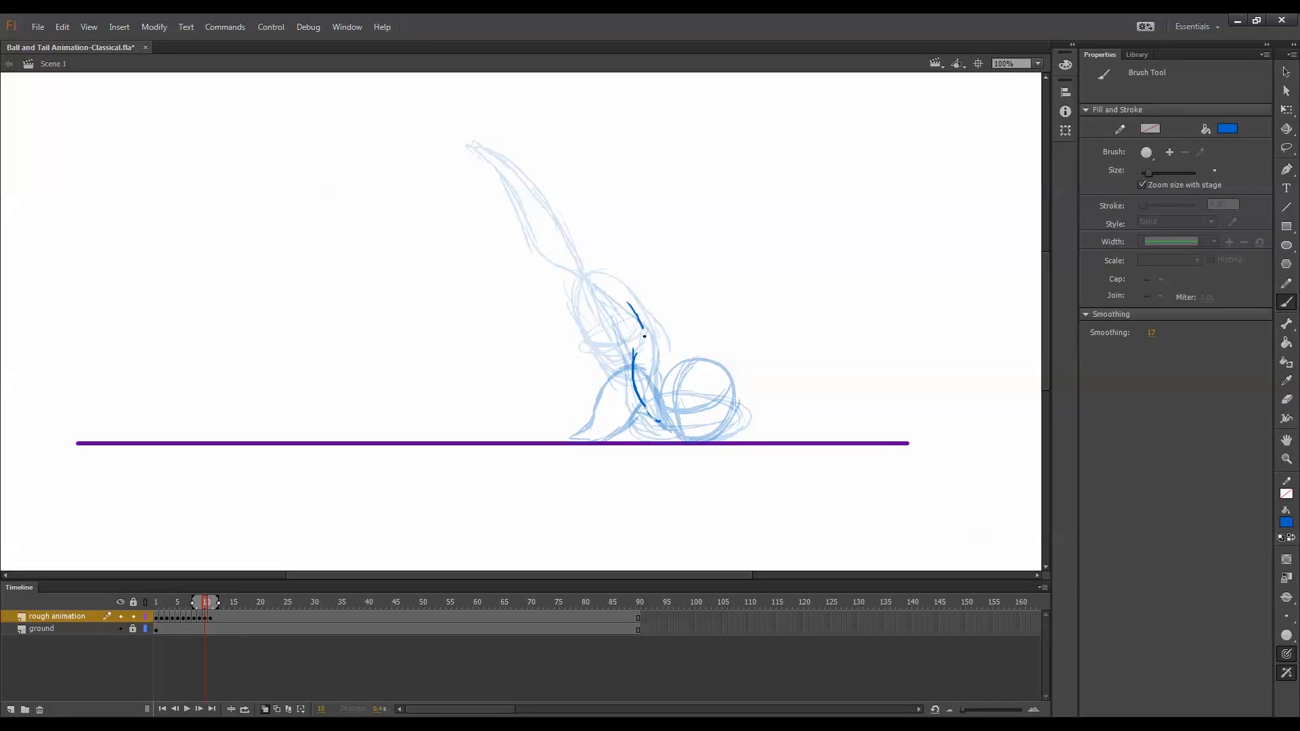
pyautogui.moveTo(645, 337)
pyautogui.mouseDown()
pyautogui.moveTo(634, 395)
pyautogui.moveTo(615, 357)
pyautogui.moveTo(601, 405)
pyautogui.moveTo(629, 428)
pyautogui.mouseUp()
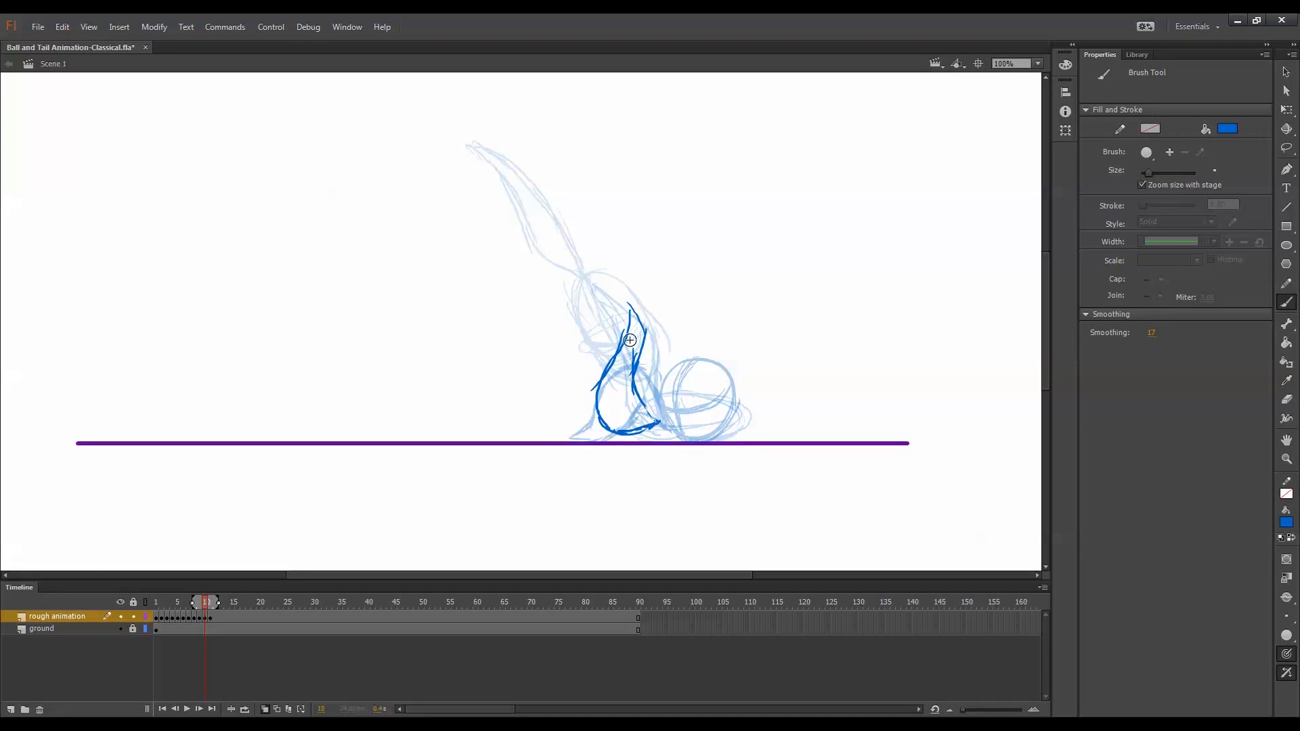
pyautogui.moveTo(633, 313); pyautogui.dragTo(614, 404)
# Sketch the slightly squashed ball on frame 10 and add tail strokes joining it, flipping against frame 9 for reference.
pyautogui.press(',')
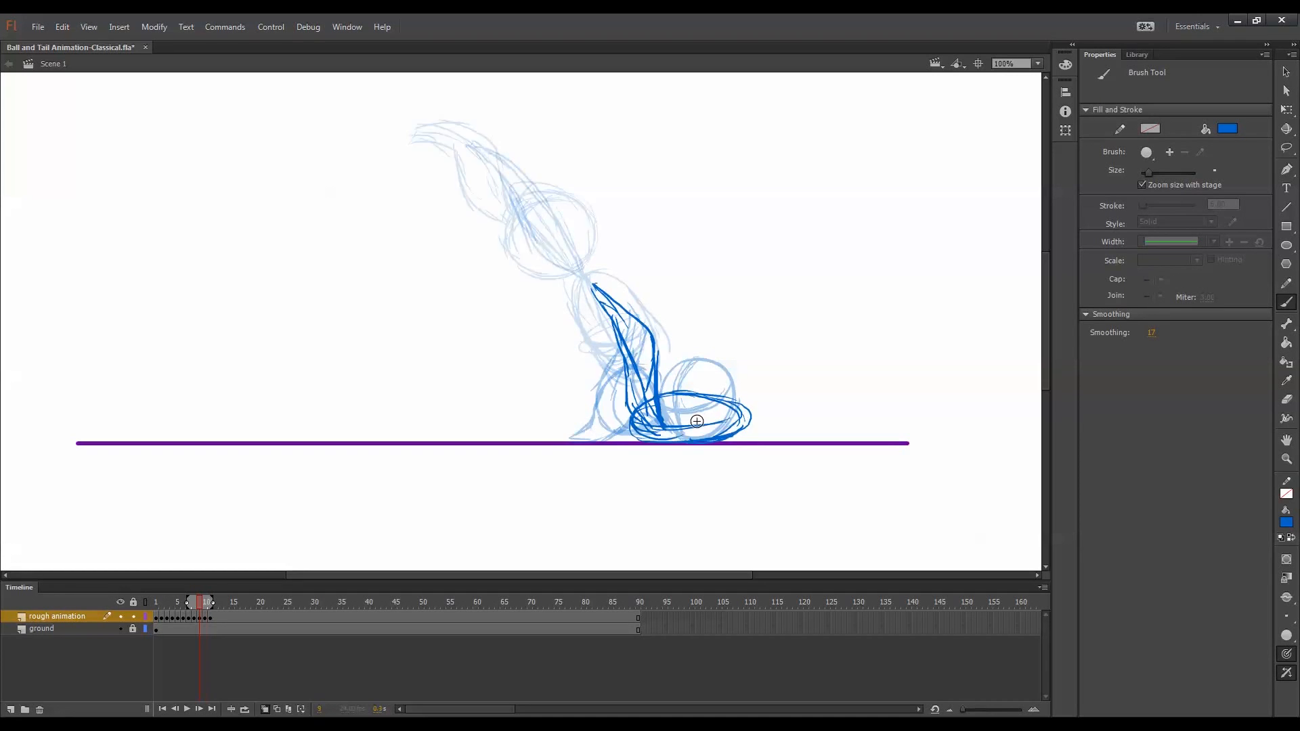
pyautogui.press('.')
pyautogui.press(',')
pyautogui.press('.')
pyautogui.moveTo(656, 438)
pyautogui.mouseDown()
pyautogui.moveTo(711, 433)
pyautogui.moveTo(735, 396)
pyautogui.moveTo(721, 374)
pyautogui.moveTo(732, 421)
pyautogui.mouseUp()
pyautogui.moveTo(696, 368)
pyautogui.mouseDown()
pyautogui.moveTo(661, 412)
pyautogui.moveTo(713, 405)
pyautogui.moveTo(664, 424)
pyautogui.moveTo(726, 391)
pyautogui.moveTo(698, 378)
pyautogui.moveTo(696, 423)
pyautogui.moveTo(690, 370)
pyautogui.moveTo(671, 429)
pyautogui.mouseUp()
pyautogui.press(',')
pyautogui.press('.')
pyautogui.moveTo(606, 377); pyautogui.dragTo(653, 437)
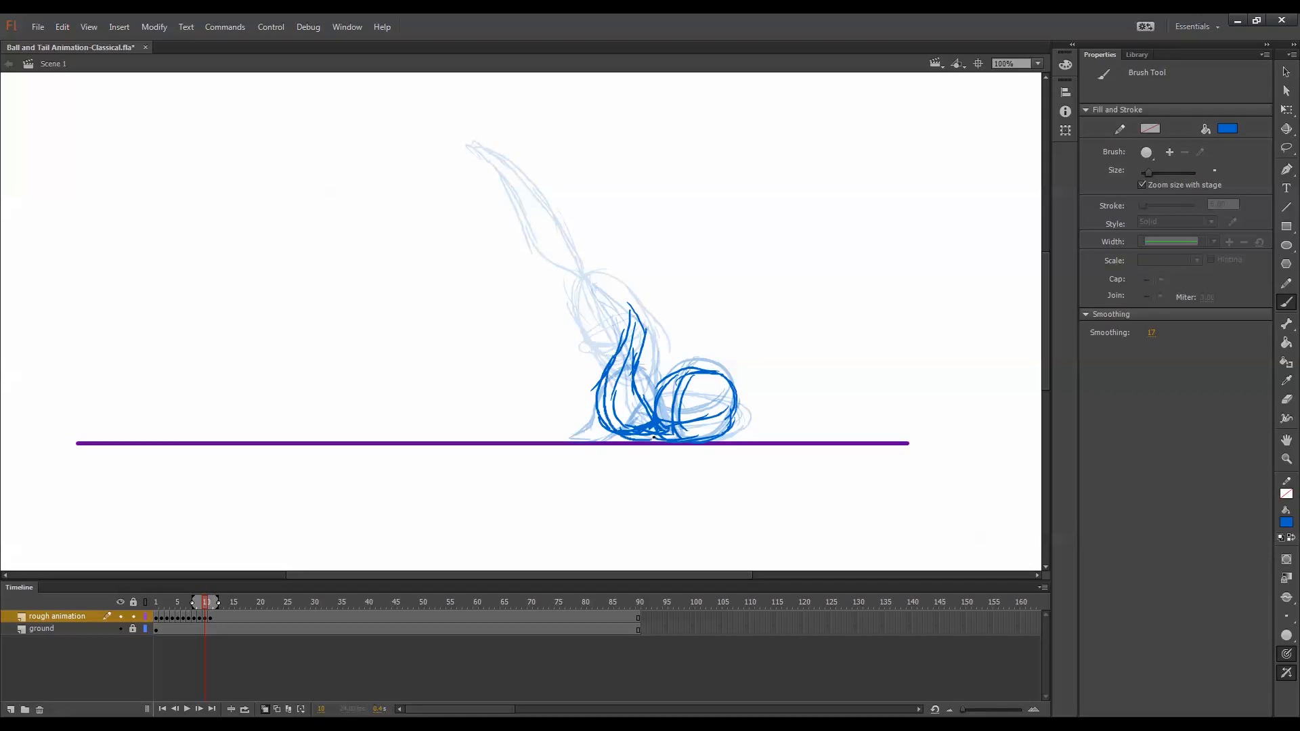
# Compare frames 10 and 11, erase the tail on frame 11 while keeping its ball, and return to the Brush tool.
pyautogui.press('.')
pyautogui.press(',')
pyautogui.press('.')
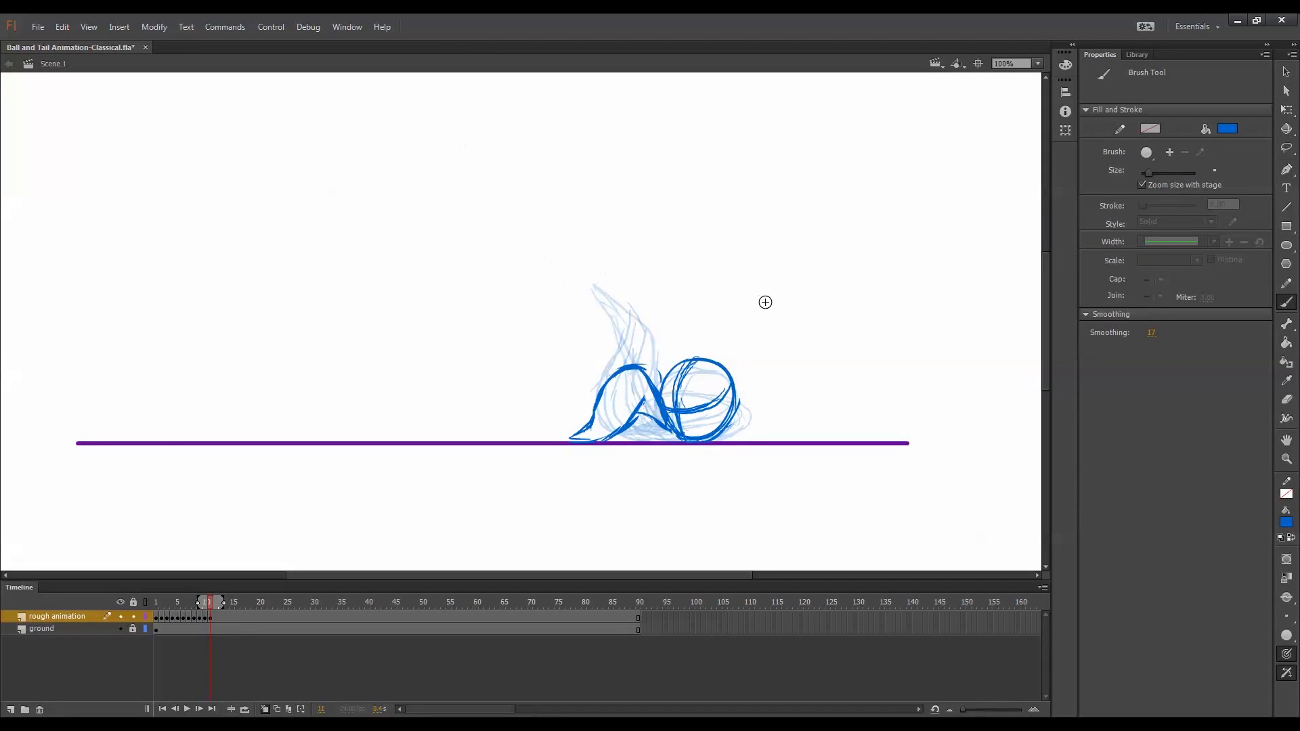
pyautogui.press(',')
pyautogui.press('.')
pyautogui.press('e')
pyautogui.moveTo(630, 359)
pyautogui.mouseDown()
pyautogui.moveTo(653, 406)
pyautogui.moveTo(608, 430)
pyautogui.moveTo(580, 421)
pyautogui.moveTo(600, 433)
pyautogui.moveTo(633, 413)
pyautogui.mouseUp()
pyautogui.press('b')
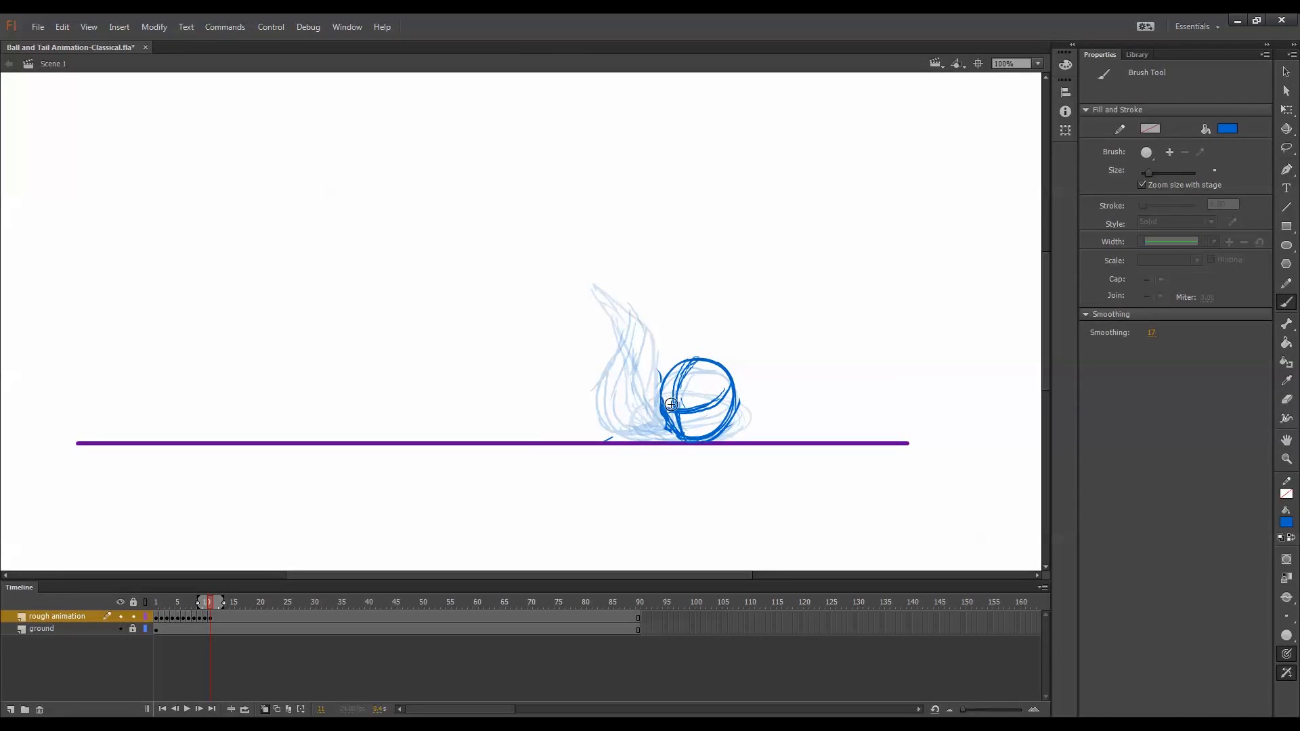
# Brush a new tail on frame 11 that dips to the ground and curls upward at its tip, checking it against frame 10.
pyautogui.press(',')
pyautogui.press('.')
pyautogui.moveTo(588, 370)
pyautogui.mouseDown()
pyautogui.moveTo(630, 440)
pyautogui.moveTo(615, 439)
pyautogui.moveTo(641, 441)
pyautogui.mouseUp()
pyautogui.moveTo(591, 367); pyautogui.dragTo(629, 441)
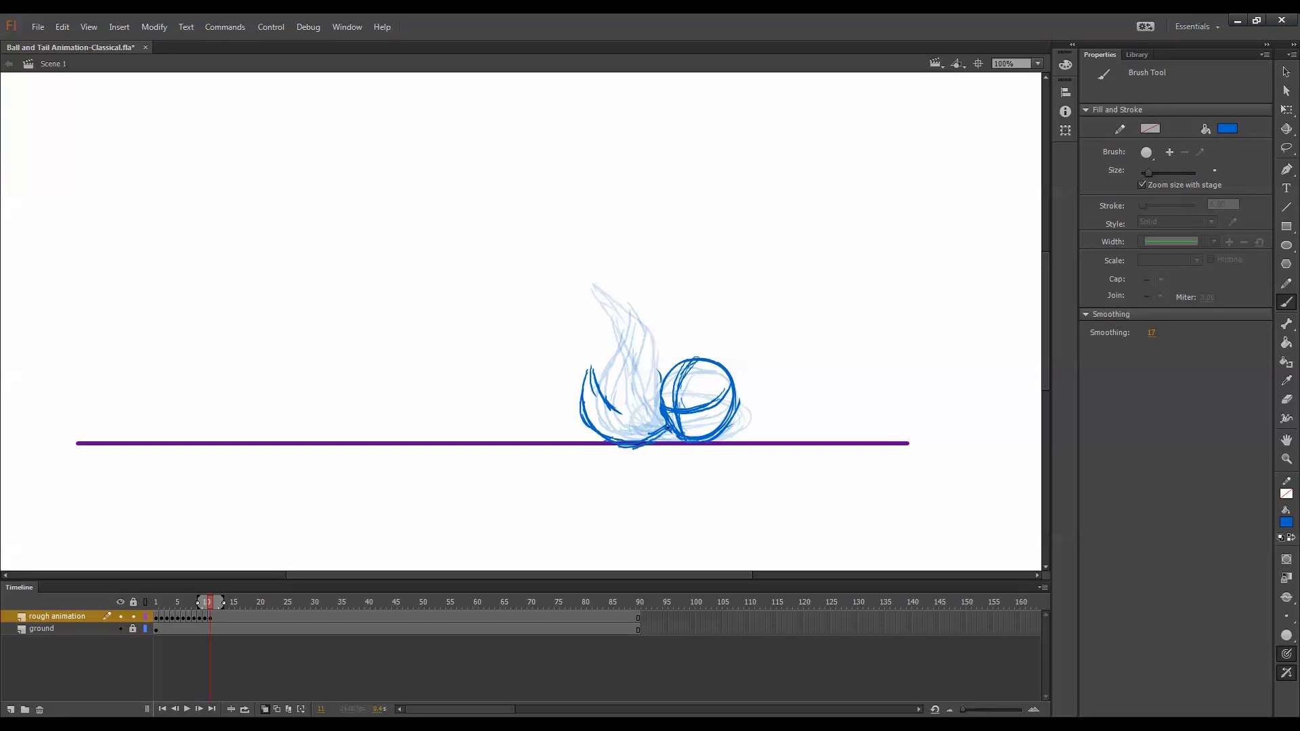
pyautogui.moveTo(590, 368); pyautogui.dragTo(638, 429)
pyautogui.moveTo(595, 374); pyautogui.dragTo(642, 420)
pyautogui.moveTo(602, 349)
pyautogui.mouseDown()
pyautogui.moveTo(587, 415)
pyautogui.moveTo(640, 435)
pyautogui.mouseUp()
pyautogui.press('.')
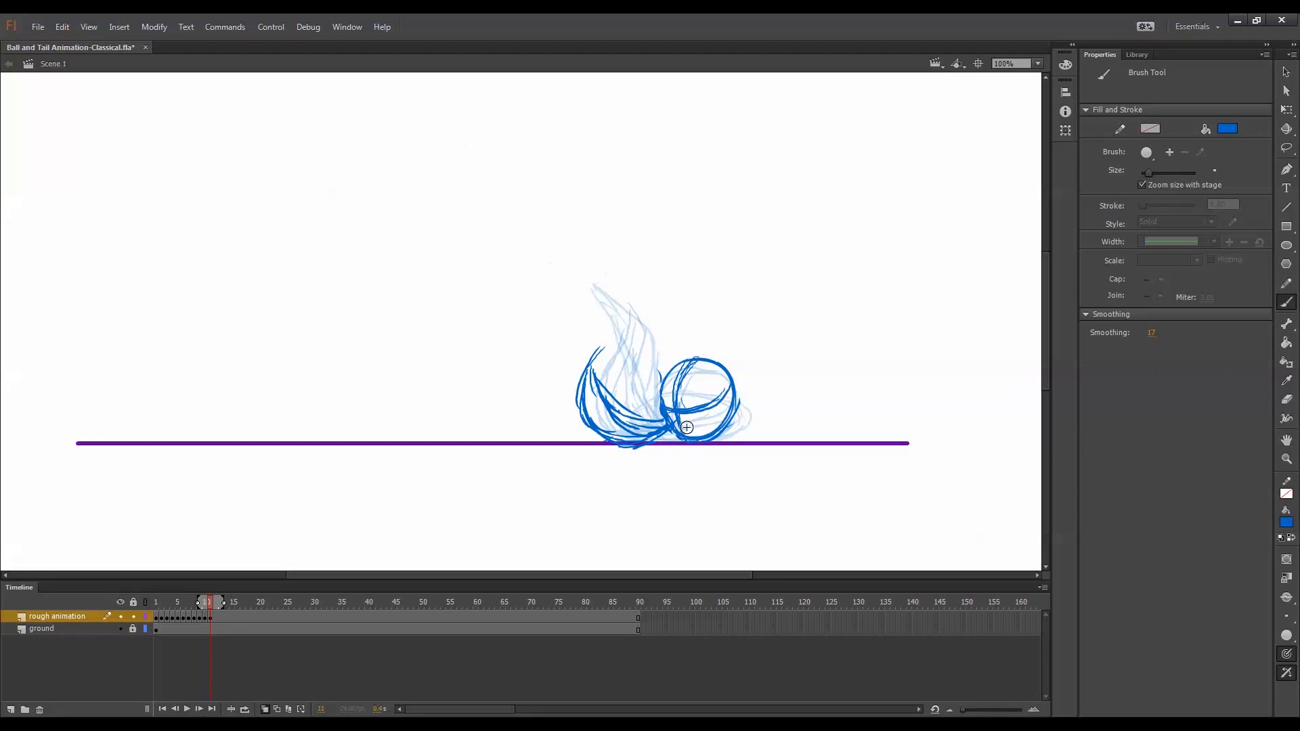
pyautogui.moveTo(606, 349)
pyautogui.mouseDown()
pyautogui.moveTo(596, 391)
pyautogui.moveTo(613, 427)
pyautogui.mouseUp()
pyautogui.press('.')
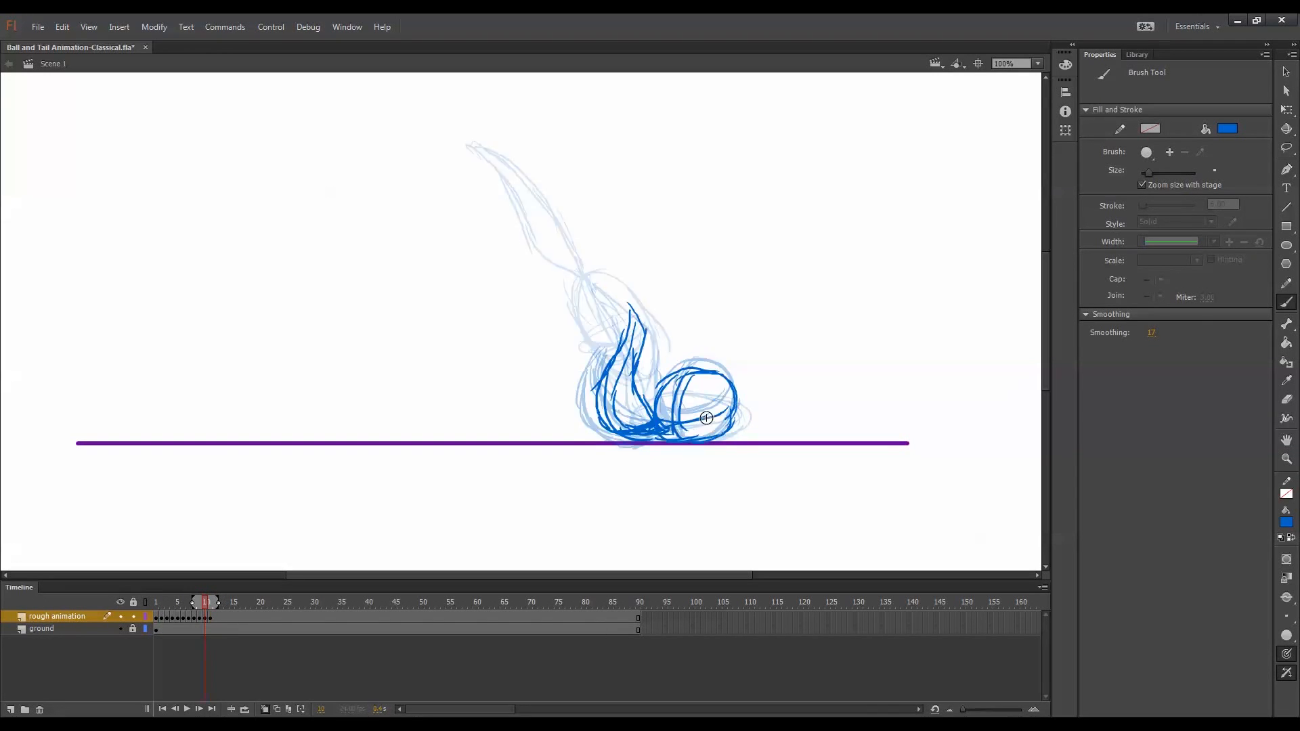
# Insert a blank keyframe at frame 12 and sketch the round ball resting on the ground line.
pyautogui.press('.')
pyautogui.press('F7')
pyautogui.moveTo(661, 395)
pyautogui.mouseDown()
pyautogui.moveTo(691, 441)
pyautogui.moveTo(721, 423)
pyautogui.moveTo(678, 363)
pyautogui.moveTo(724, 376)
pyautogui.moveTo(716, 361)
pyautogui.moveTo(734, 388)
pyautogui.moveTo(715, 436)
pyautogui.mouseUp()
pyautogui.moveTo(670, 369)
pyautogui.mouseDown()
pyautogui.moveTo(662, 411)
pyautogui.moveTo(686, 432)
pyautogui.moveTo(717, 430)
pyautogui.mouseUp()
# Draw the frame 12 tail lying low along the ground with its tip curled up, and check it against frame 11.
pyautogui.moveTo(588, 407); pyautogui.dragTo(643, 428)
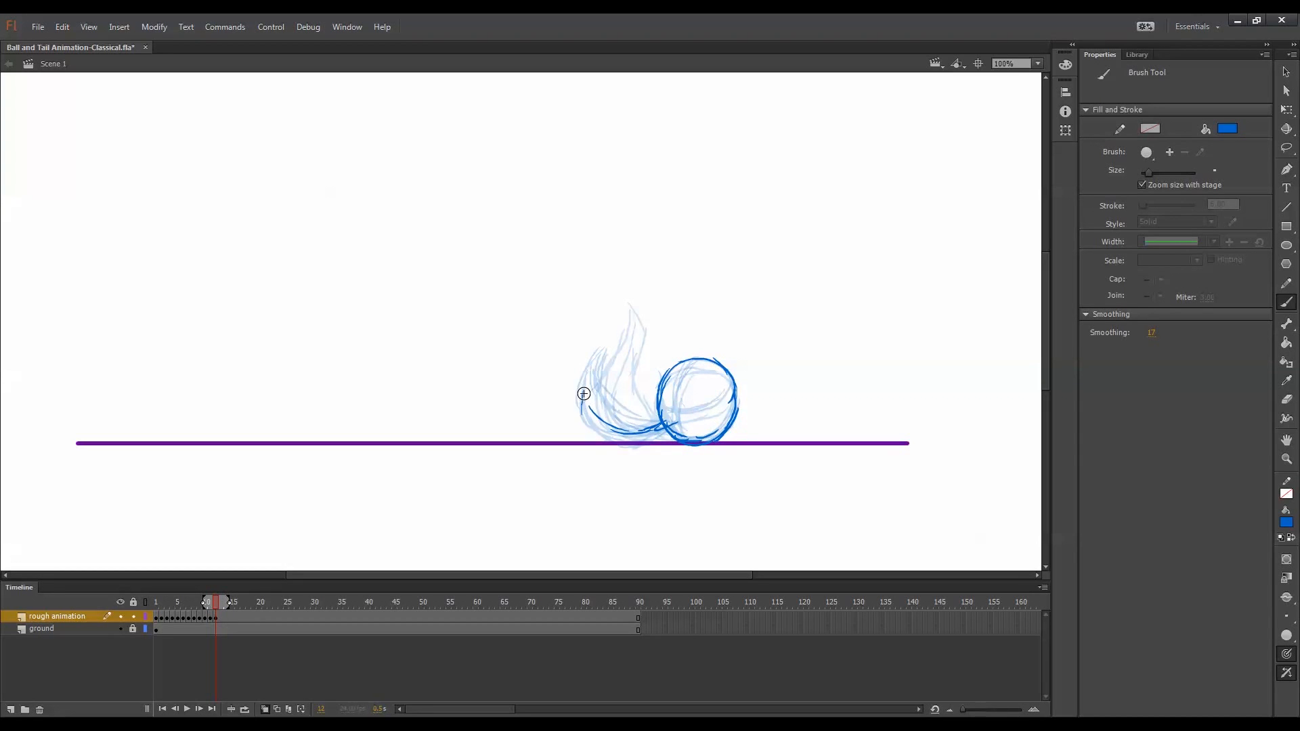
pyautogui.moveTo(577, 379); pyautogui.dragTo(625, 437)
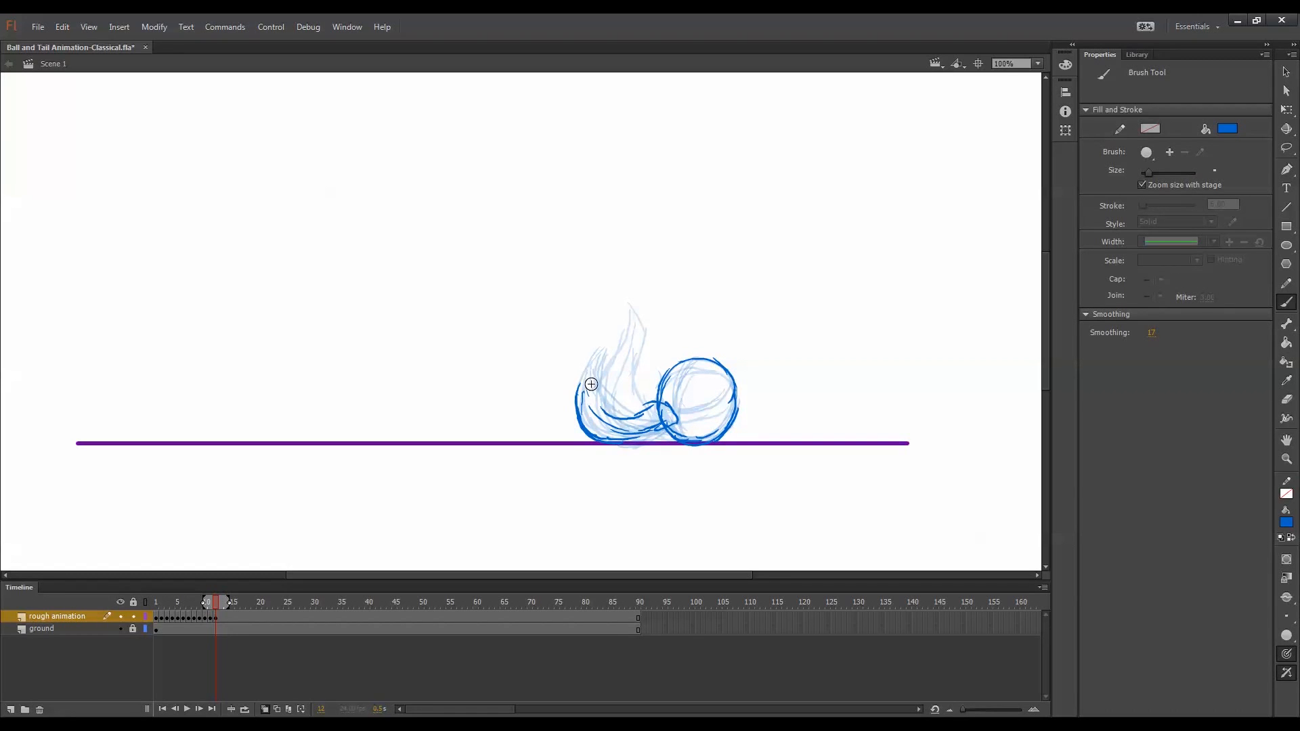
pyautogui.moveTo(593, 359); pyautogui.dragTo(565, 418)
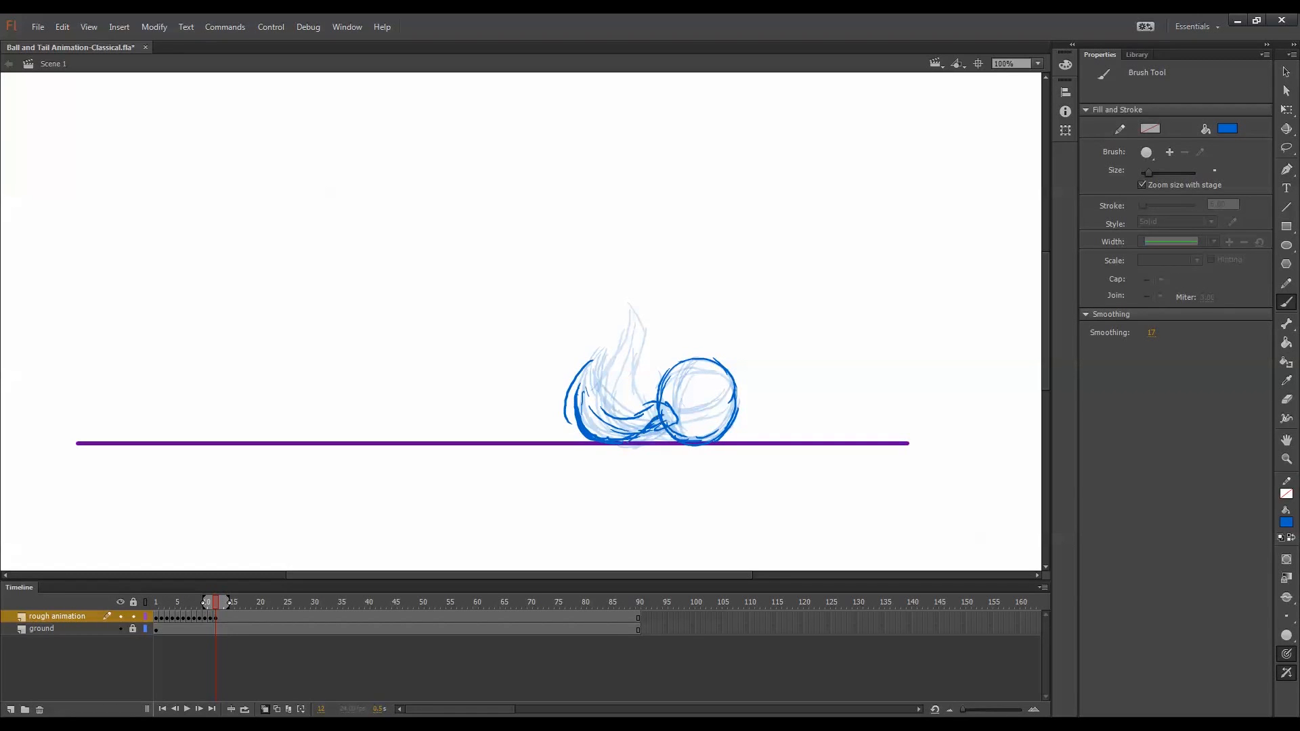
pyautogui.moveTo(660, 408)
pyautogui.mouseDown()
pyautogui.moveTo(591, 367)
pyautogui.moveTo(600, 361)
pyautogui.moveTo(599, 387)
pyautogui.moveTo(641, 413)
pyautogui.mouseUp()
pyautogui.press(',')
pyautogui.press('.')
# Insert a blank keyframe at frame 13 and sketch the ball with a low, wavy tail whose tip nears the ground.
pyautogui.press('F7')
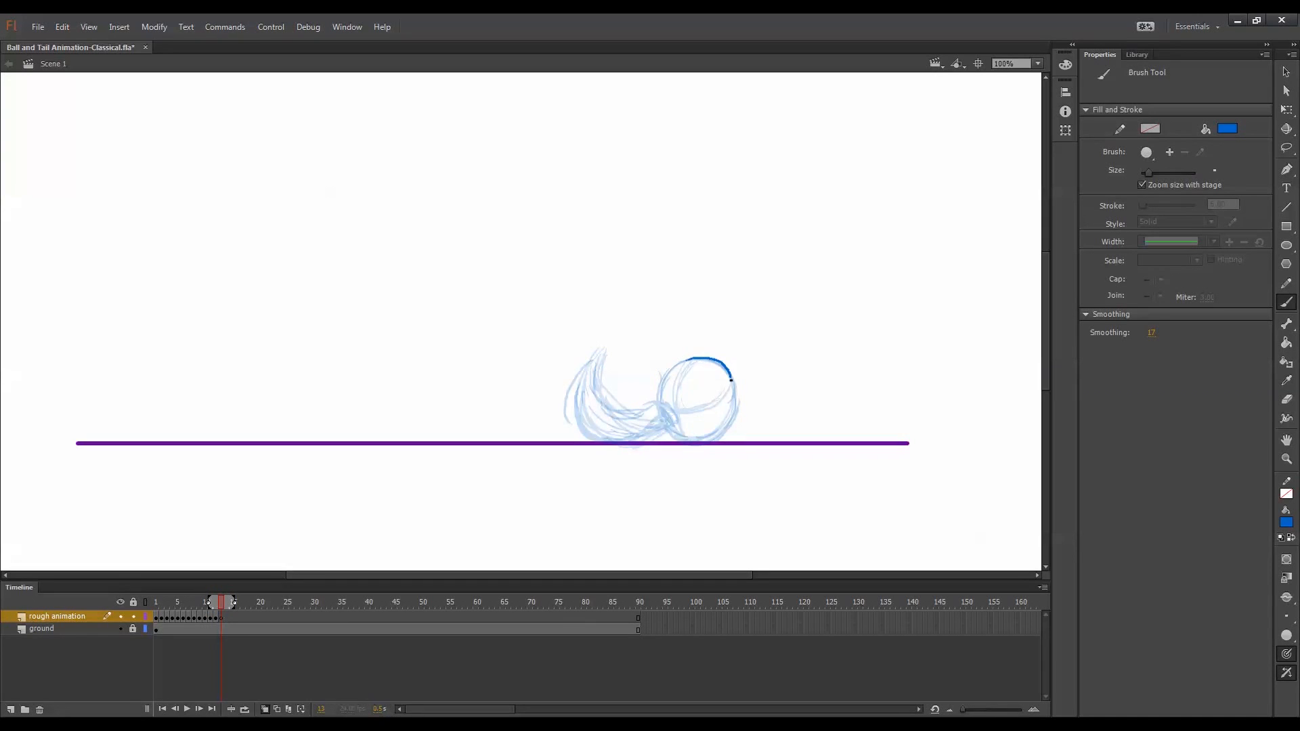
pyautogui.moveTo(731, 381); pyautogui.dragTo(726, 428)
pyautogui.moveTo(701, 358)
pyautogui.mouseDown()
pyautogui.moveTo(655, 396)
pyautogui.moveTo(691, 429)
pyautogui.moveTo(734, 377)
pyautogui.moveTo(737, 430)
pyautogui.moveTo(698, 444)
pyautogui.moveTo(636, 395)
pyautogui.moveTo(600, 386)
pyautogui.moveTo(583, 422)
pyautogui.moveTo(657, 391)
pyautogui.moveTo(671, 416)
pyautogui.mouseUp()
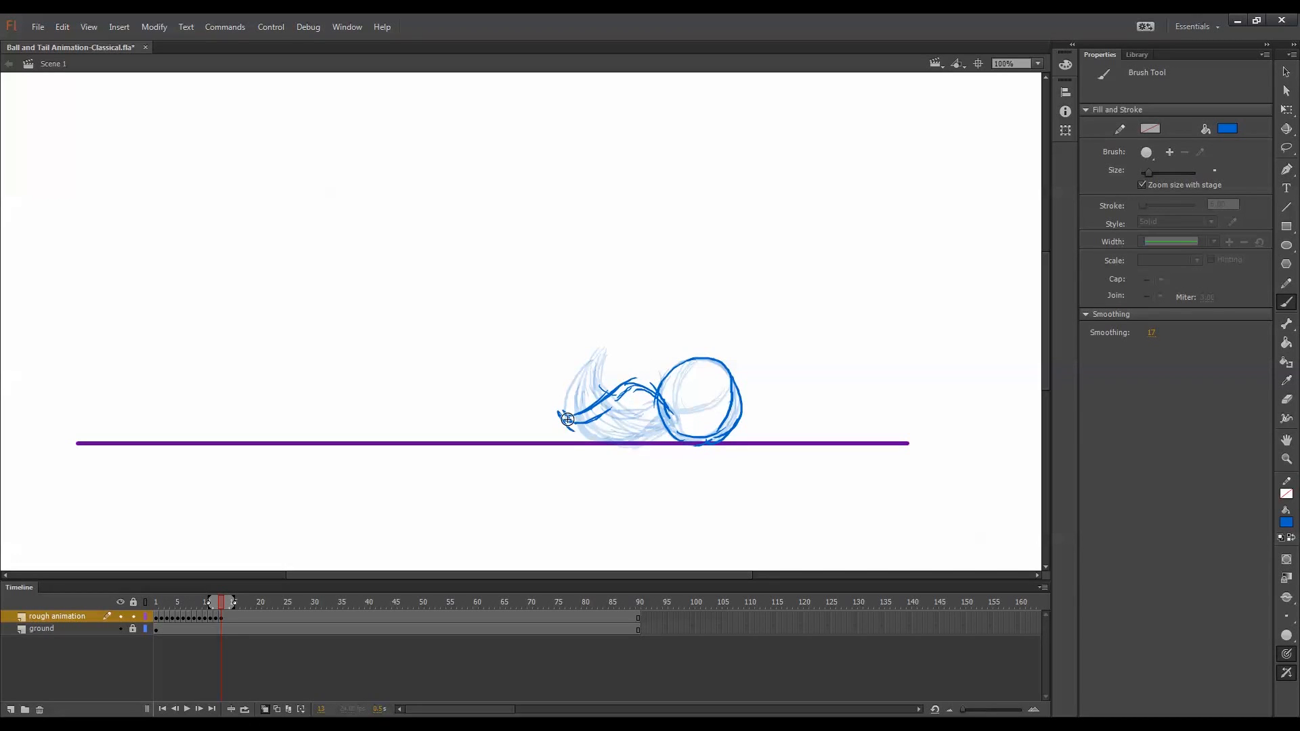
pyautogui.moveTo(567, 419)
pyautogui.mouseDown()
pyautogui.moveTo(610, 428)
pyautogui.moveTo(654, 403)
pyautogui.moveTo(661, 426)
pyautogui.moveTo(692, 445)
pyautogui.mouseUp()
# Flip between frames 12 and 13 to compare the tail's motion.
pyautogui.press(',')
pyautogui.press('.')
pyautogui.press(',')
pyautogui.press('.')
pyautogui.press(',')
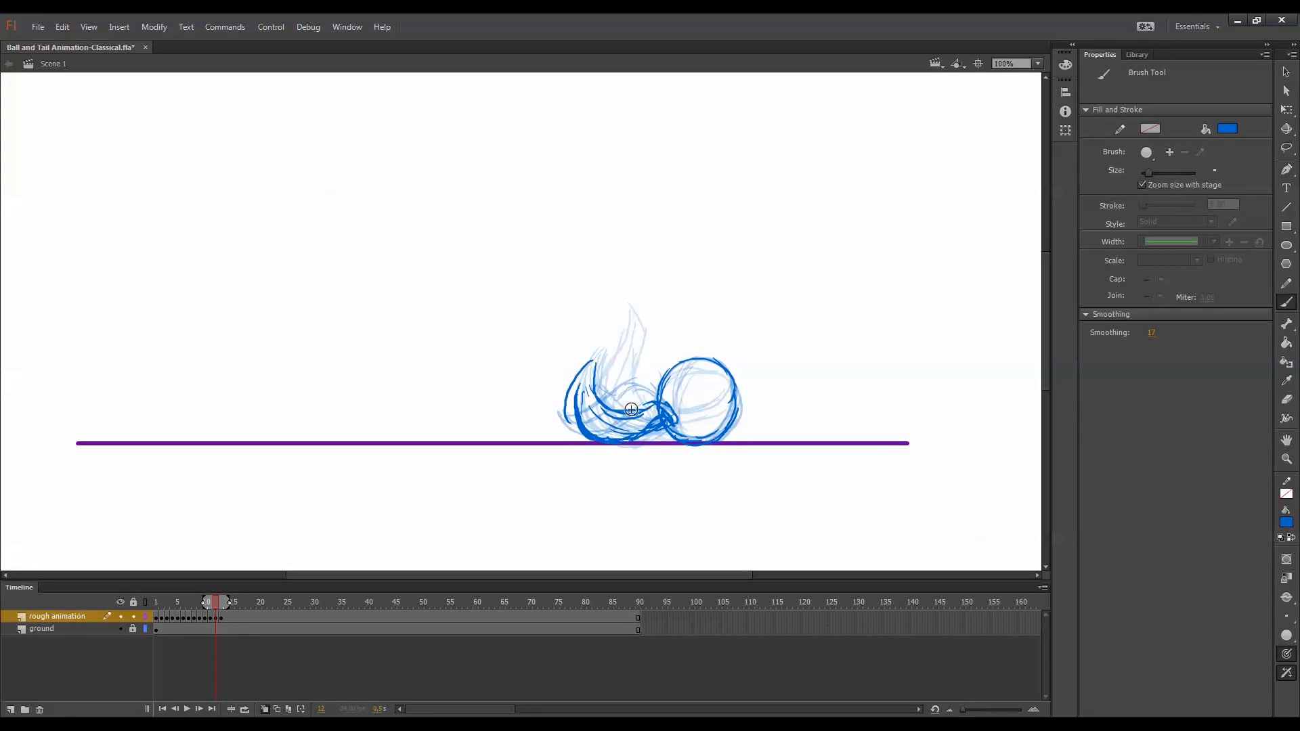
pyautogui.press('.')
pyautogui.press(',')
pyautogui.press('.')
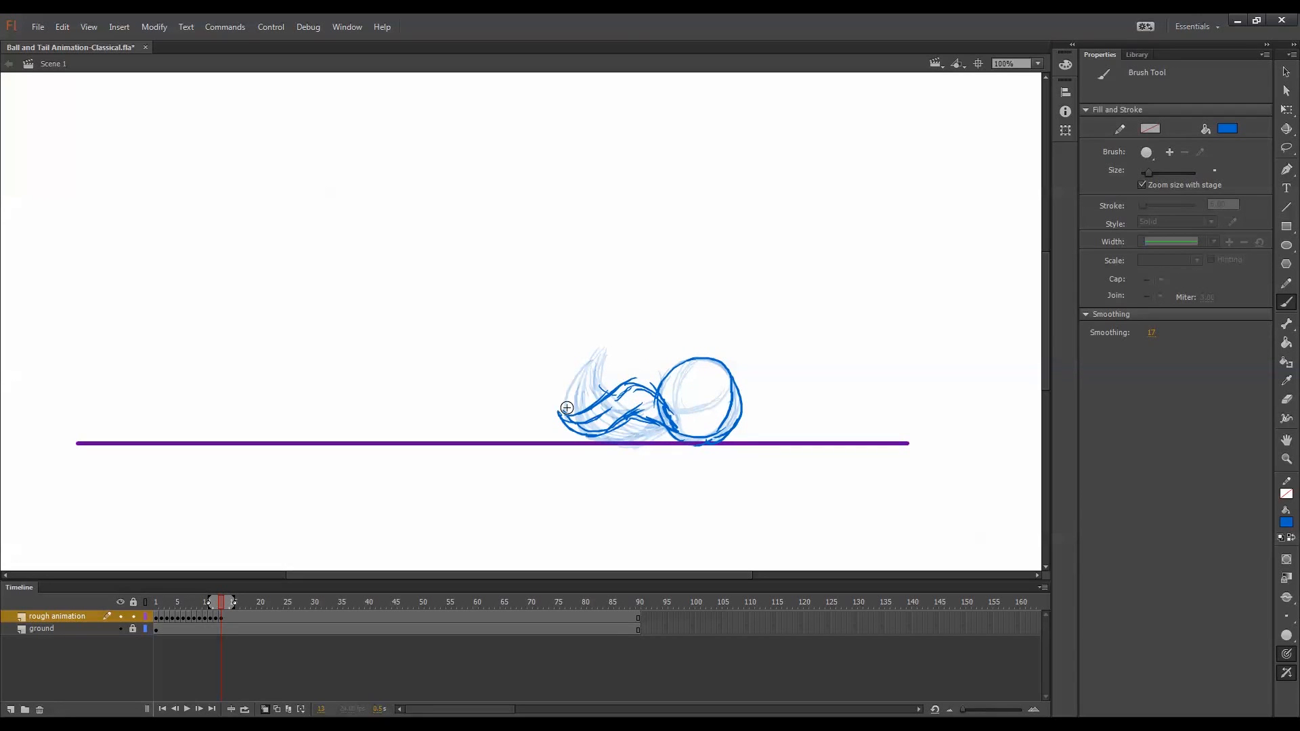
# Insert a blank keyframe at frame 14 and sketch the ball with its tail arched up, checking it against the previous frames.
pyautogui.press('F7')
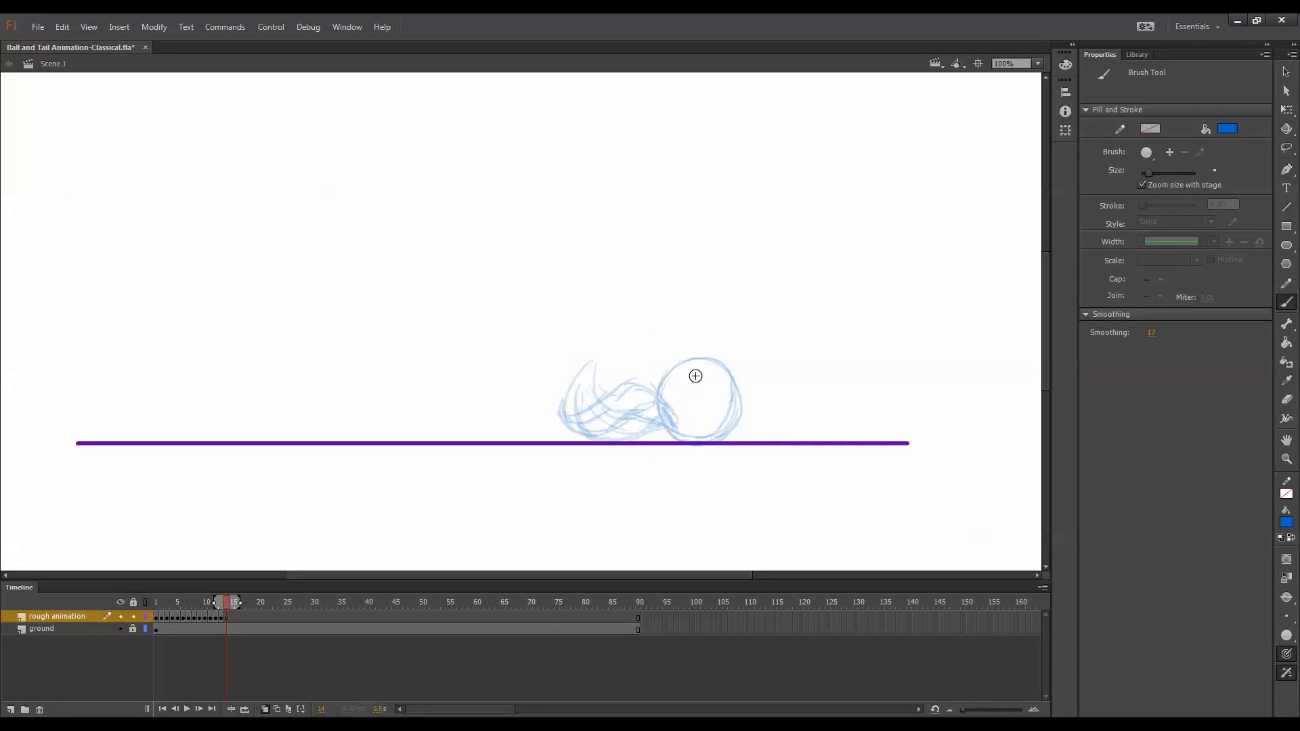
pyautogui.moveTo(679, 371)
pyautogui.mouseDown()
pyautogui.moveTo(721, 379)
pyautogui.moveTo(723, 366)
pyautogui.moveTo(738, 391)
pyautogui.moveTo(726, 439)
pyautogui.moveTo(698, 449)
pyautogui.mouseUp()
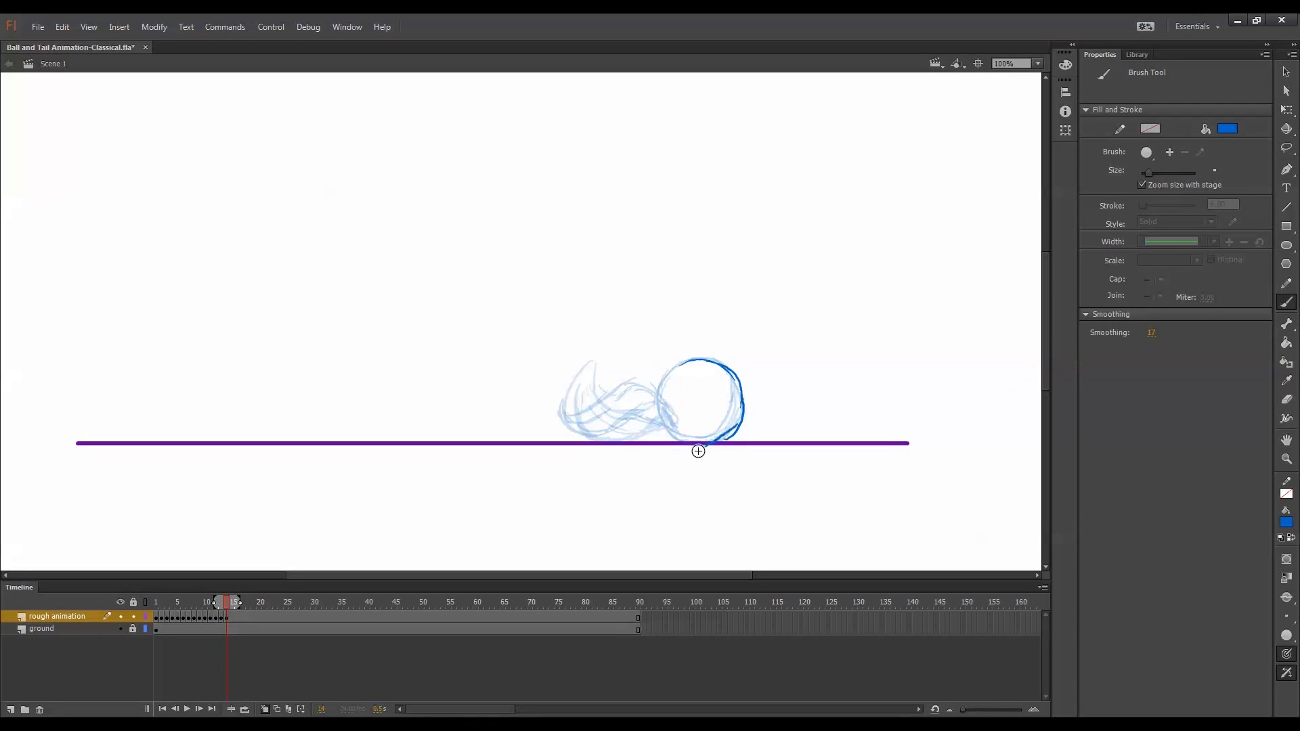
pyautogui.moveTo(673, 366)
pyautogui.mouseDown()
pyautogui.moveTo(667, 423)
pyautogui.moveTo(707, 443)
pyautogui.moveTo(628, 347)
pyautogui.moveTo(652, 384)
pyautogui.moveTo(573, 389)
pyautogui.moveTo(606, 379)
pyautogui.moveTo(643, 426)
pyautogui.moveTo(667, 435)
pyautogui.moveTo(667, 404)
pyautogui.moveTo(683, 428)
pyautogui.mouseUp()
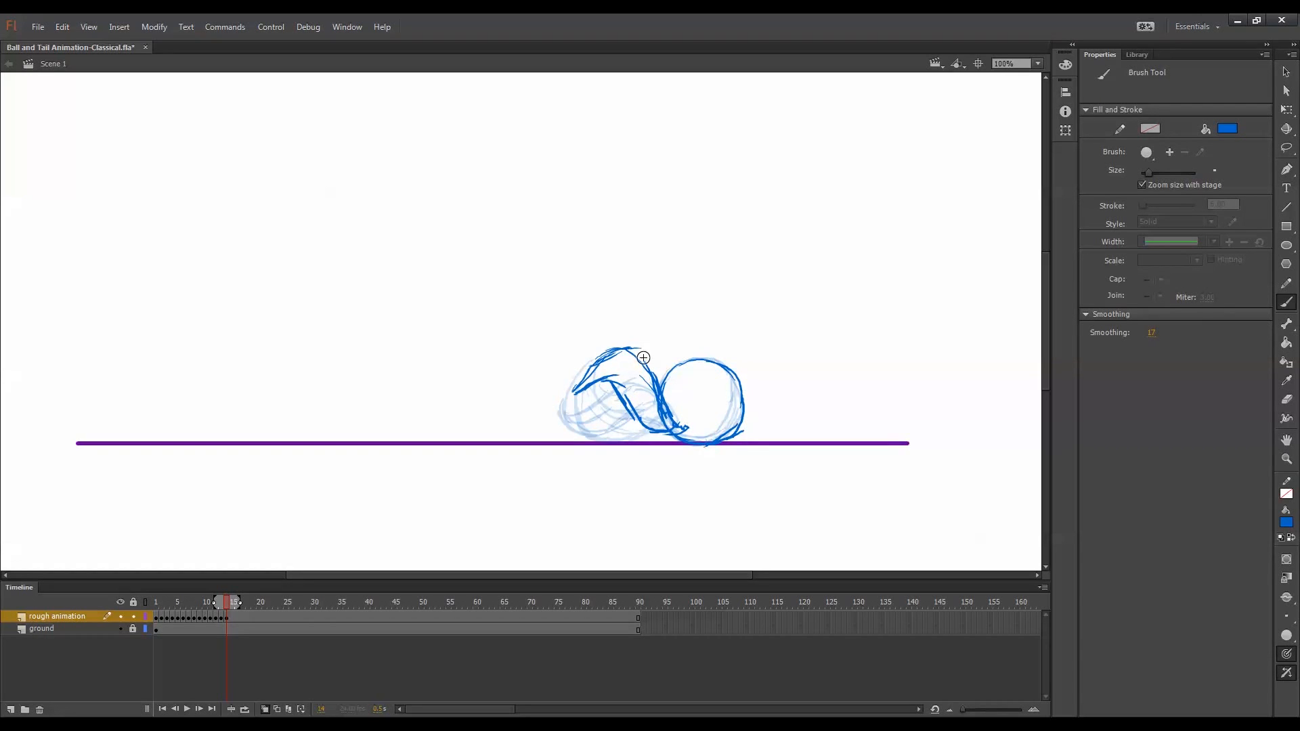
pyautogui.press(',')
pyautogui.press(',')
pyautogui.press('.')
pyautogui.press('.')
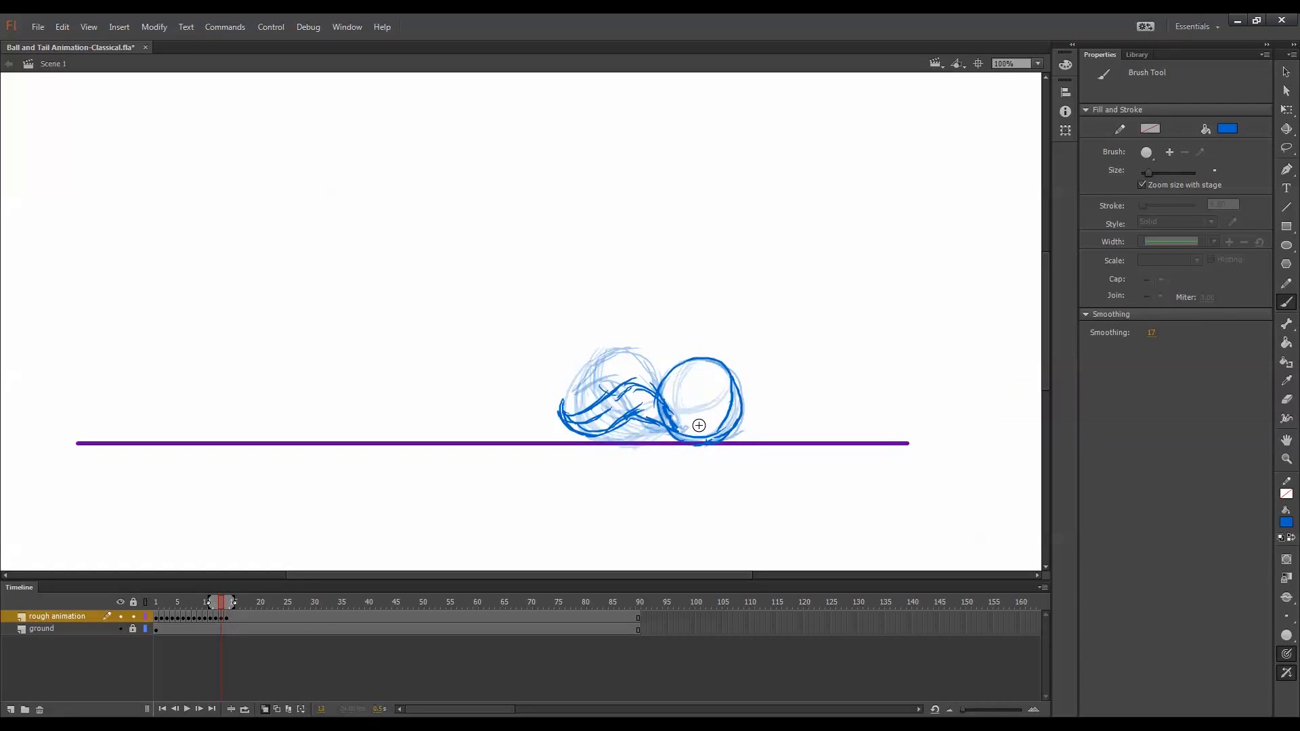
pyautogui.moveTo(648, 433); pyautogui.dragTo(690, 428)
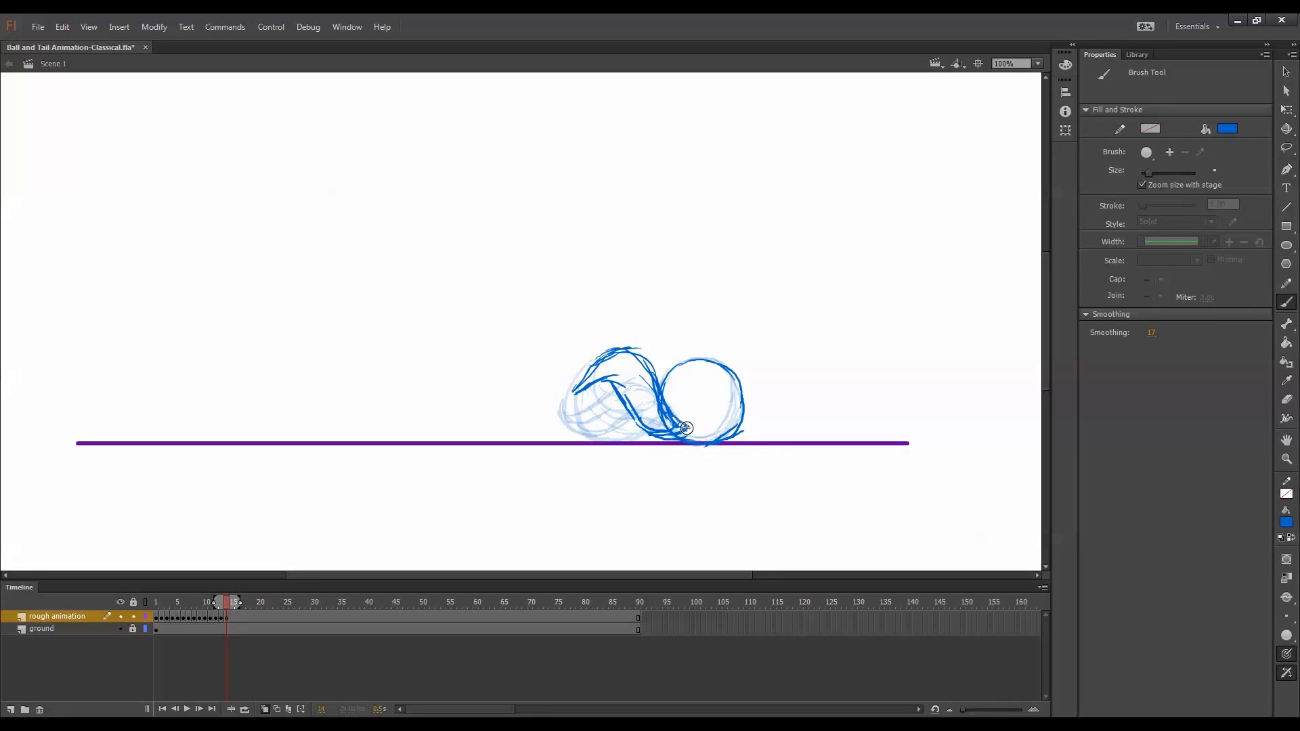
# Turn off onion skinning, scrub the animation, and shift the rough keyframes after frame 1 so the second drawing starts at frame 5.
pyautogui.click(266, 710)
pyautogui.moveTo(233, 605)
pyautogui.mouseDown()
pyautogui.moveTo(169, 616)
pyautogui.moveTo(222, 619)
pyautogui.moveTo(241, 615)
pyautogui.moveTo(159, 617)
pyautogui.moveTo(189, 616)
pyautogui.moveTo(167, 607)
pyautogui.mouseUp()
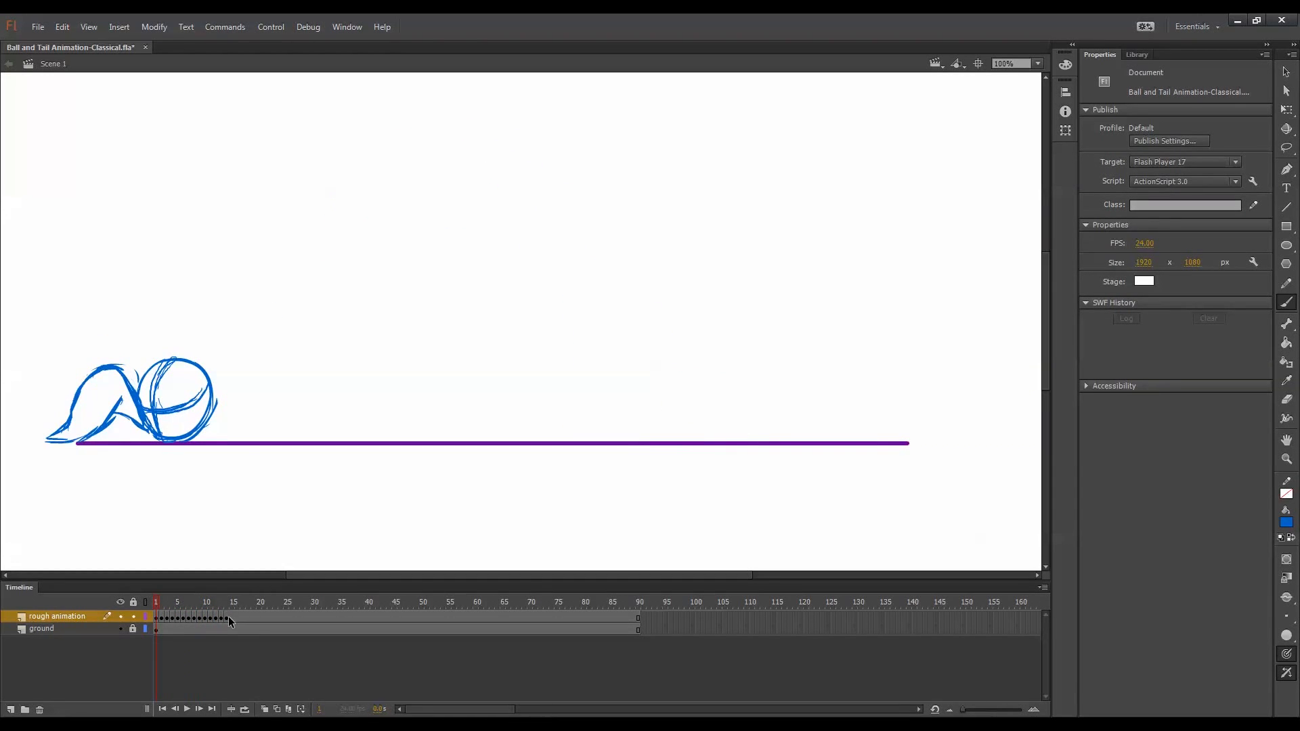
pyautogui.click(156, 627)
pyautogui.moveTo(230, 616); pyautogui.dragTo(173, 616)
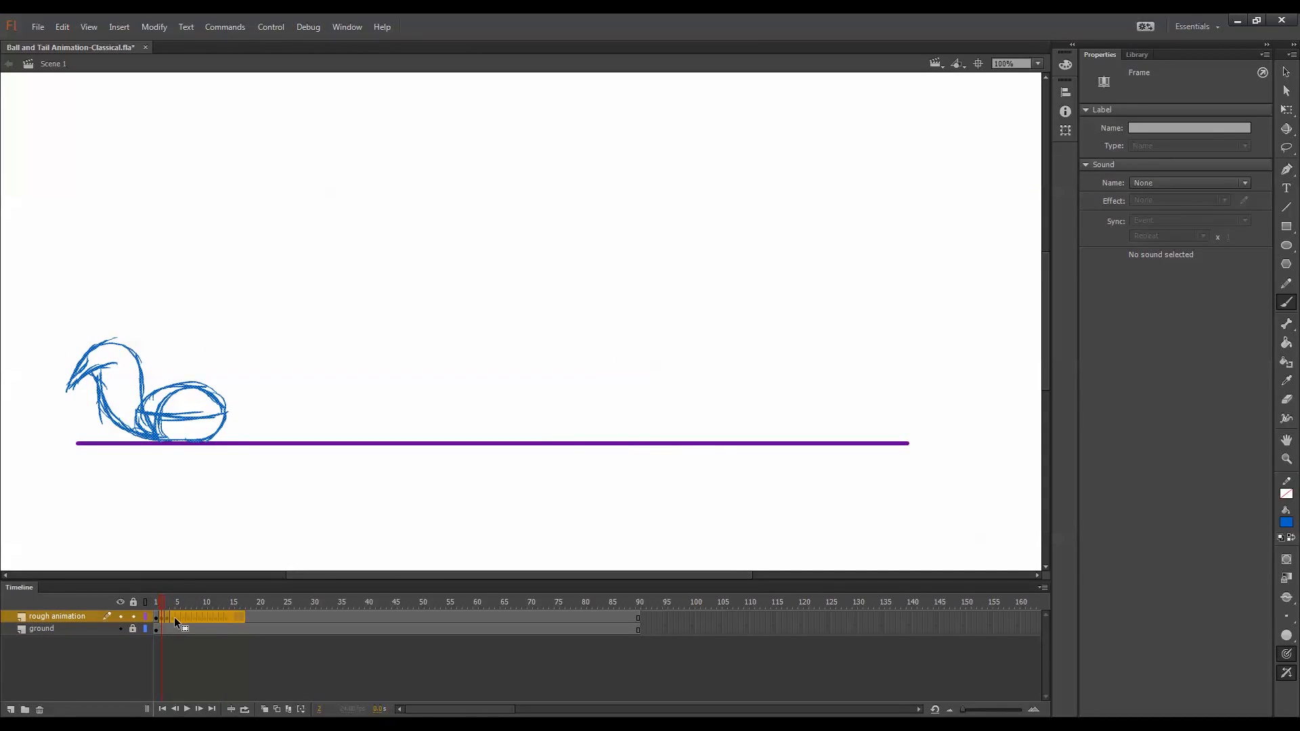
# Shift the remaining rough animation keyframes so the third drawing starts at frame 10 and the fourth at frame 12.
pyautogui.moveTo(253, 602)
pyautogui.mouseDown()
pyautogui.moveTo(246, 616)
pyautogui.moveTo(183, 617)
pyautogui.moveTo(218, 616)
pyautogui.moveTo(197, 617)
pyautogui.mouseUp()
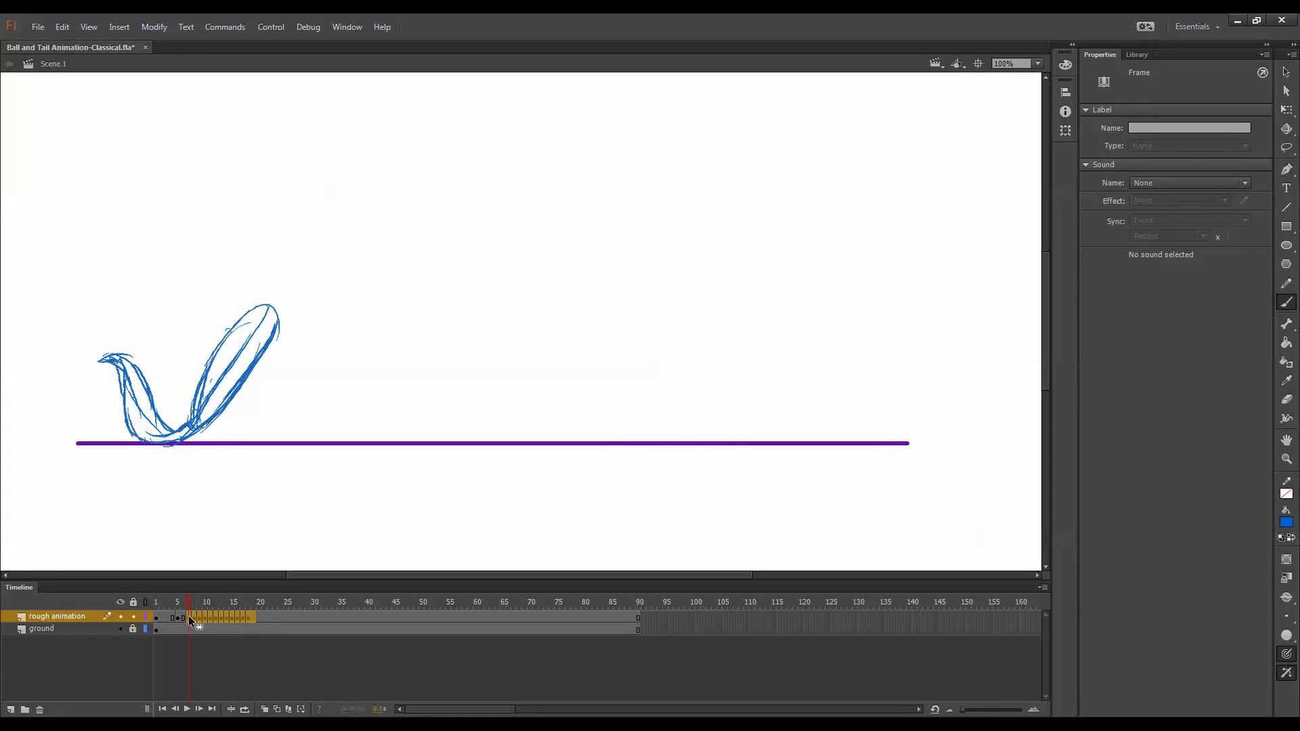
pyautogui.click(185, 616)
pyautogui.moveTo(248, 616)
pyautogui.mouseDown()
pyautogui.moveTo(188, 617)
pyautogui.moveTo(263, 619)
pyautogui.moveTo(215, 618)
pyautogui.mouseUp()
pyautogui.click(271, 618)
pyautogui.click(206, 602)
pyautogui.click(214, 602)
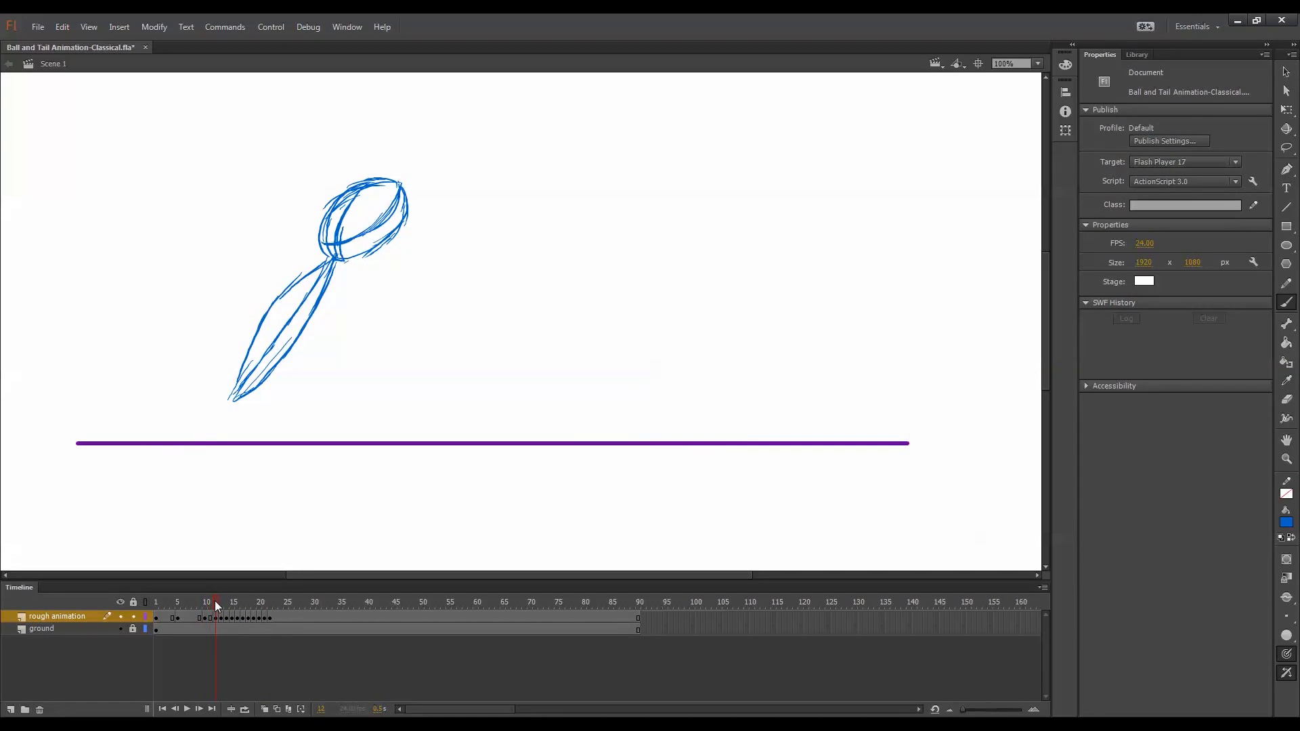
# Extend the airborne drawings at frames 12, 14, 16 and 18 by one frame so each holds for two.
pyautogui.click(216, 618)
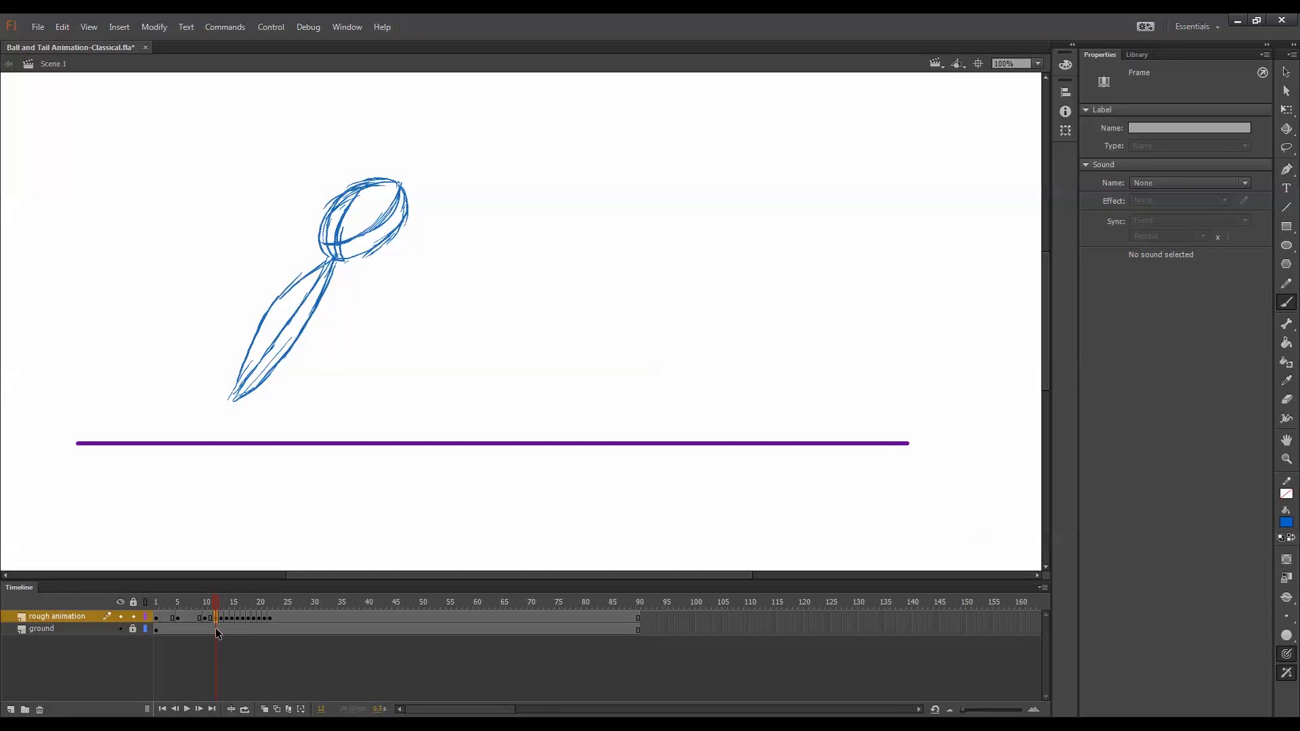
pyautogui.press('F5')
pyautogui.click(226, 618)
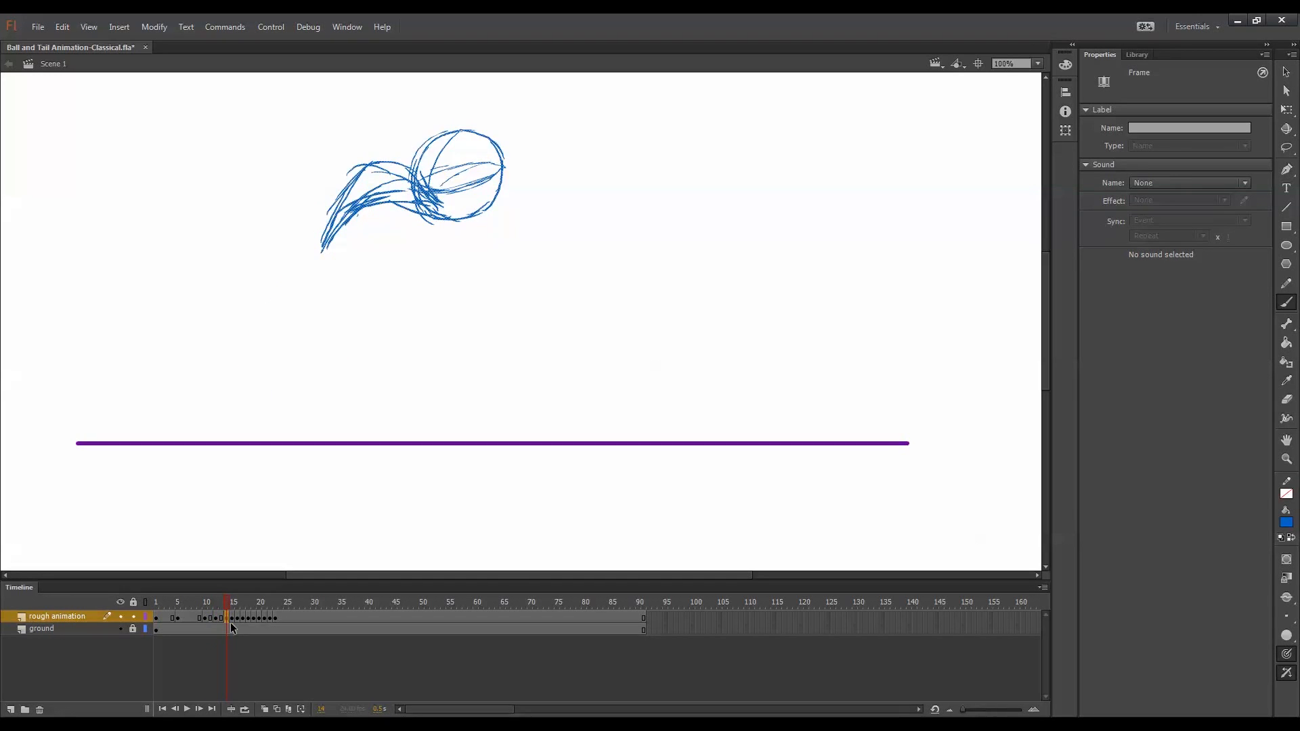
pyautogui.click(232, 617)
pyautogui.press('F5')
pyautogui.click(229, 630)
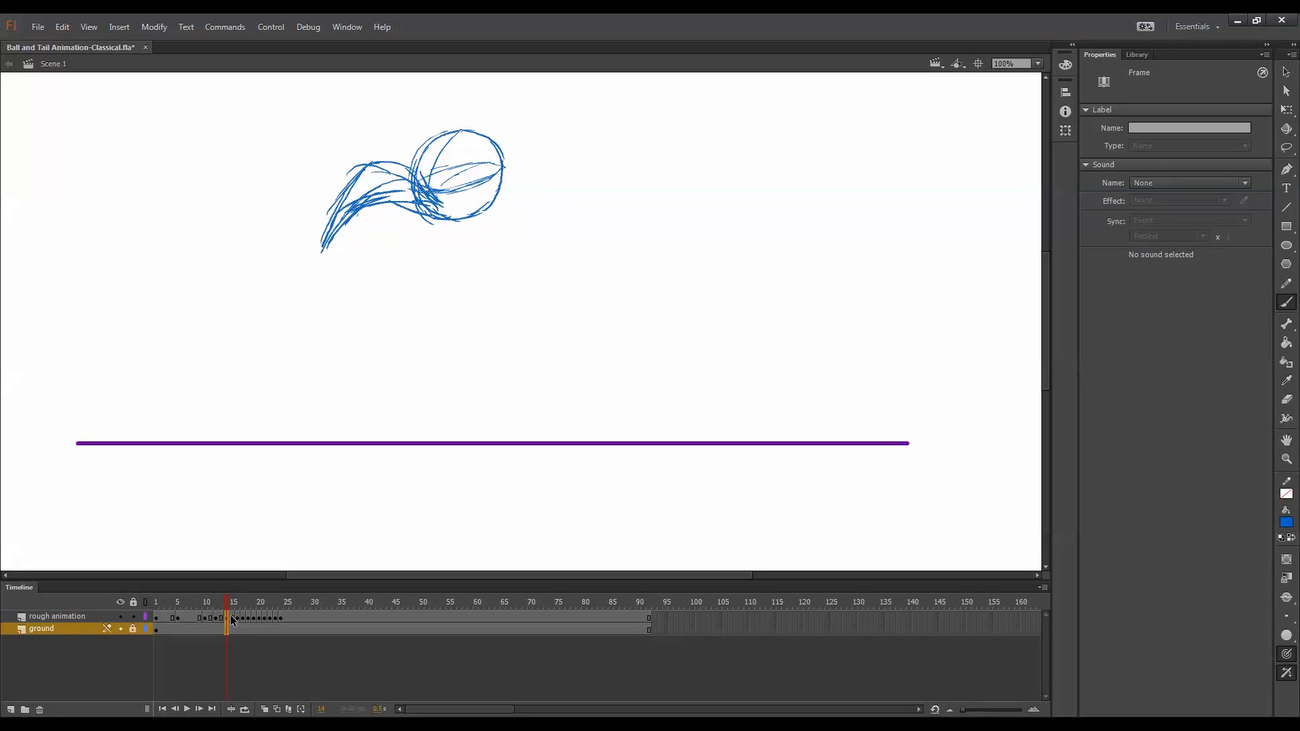
pyautogui.click(238, 630)
pyautogui.press('F5')
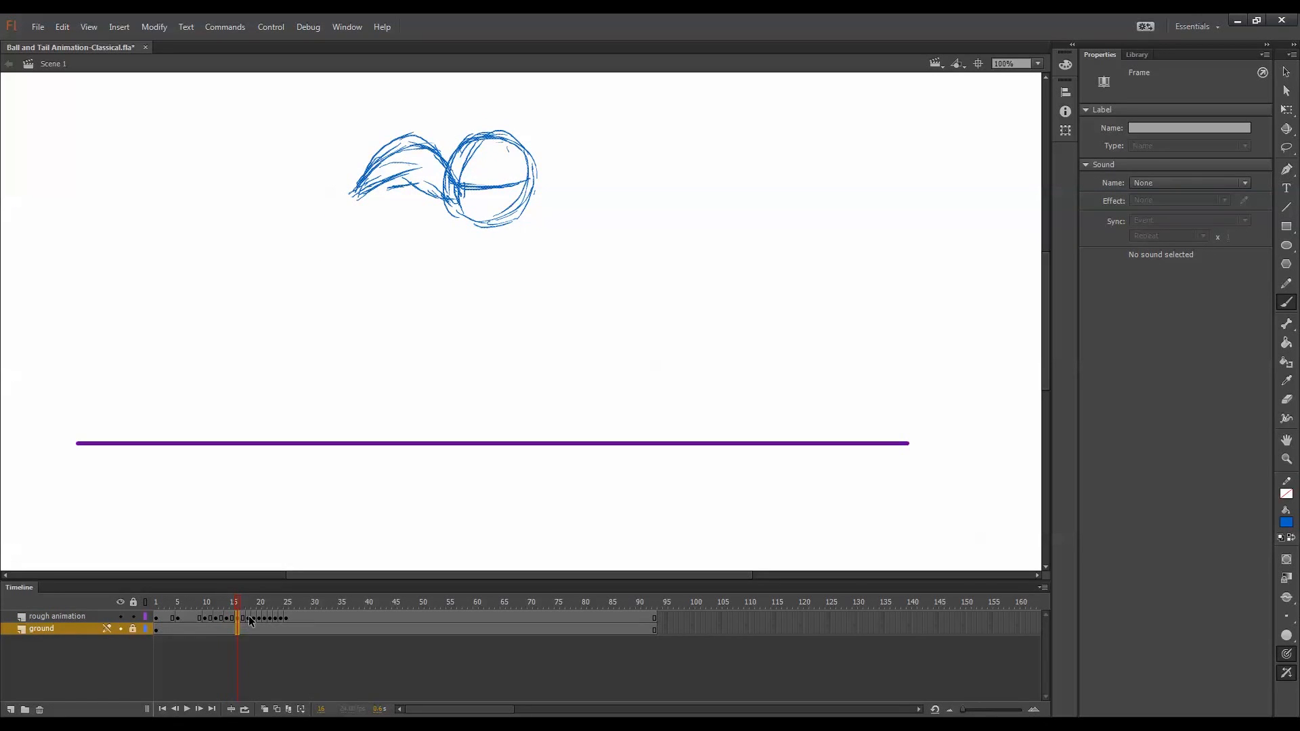
pyautogui.click(249, 617)
pyautogui.press('F5')
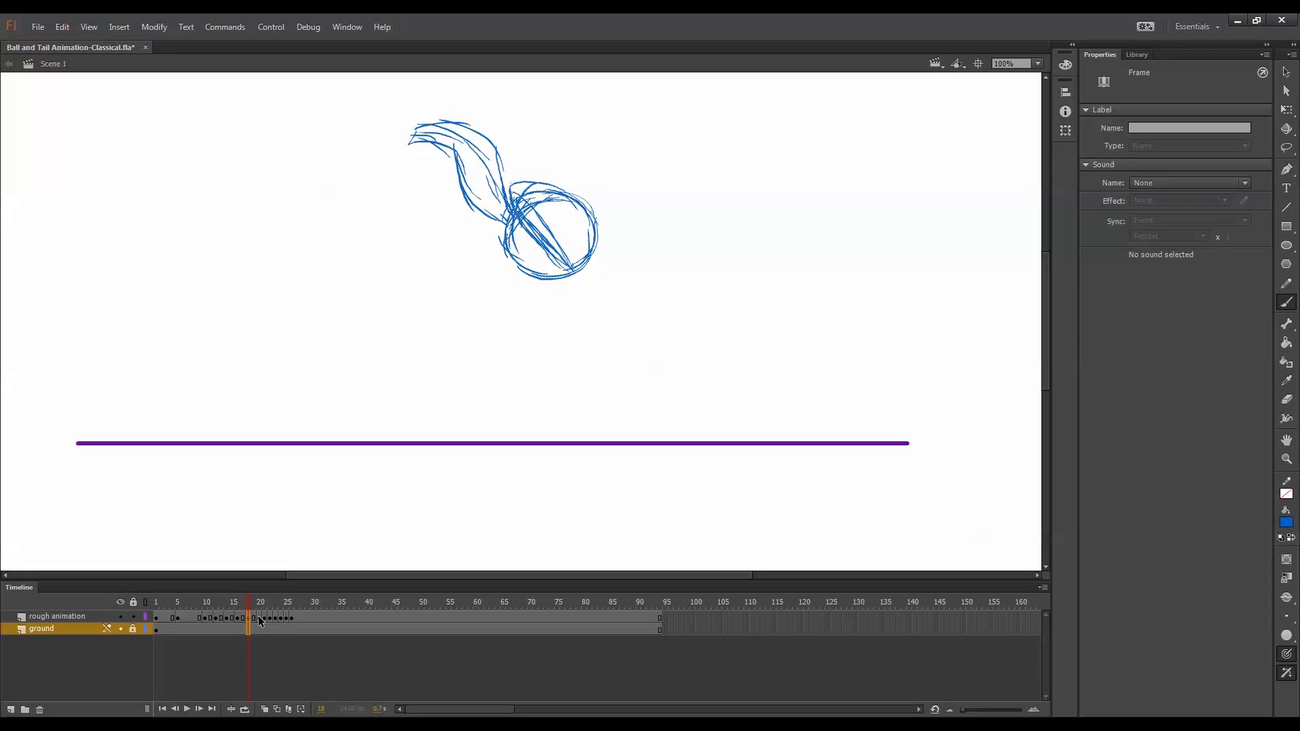
# Extend the landing and settling drawings at frames 21, 23, 25 and 27 by one frame so each holds for two.
pyautogui.click(261, 617)
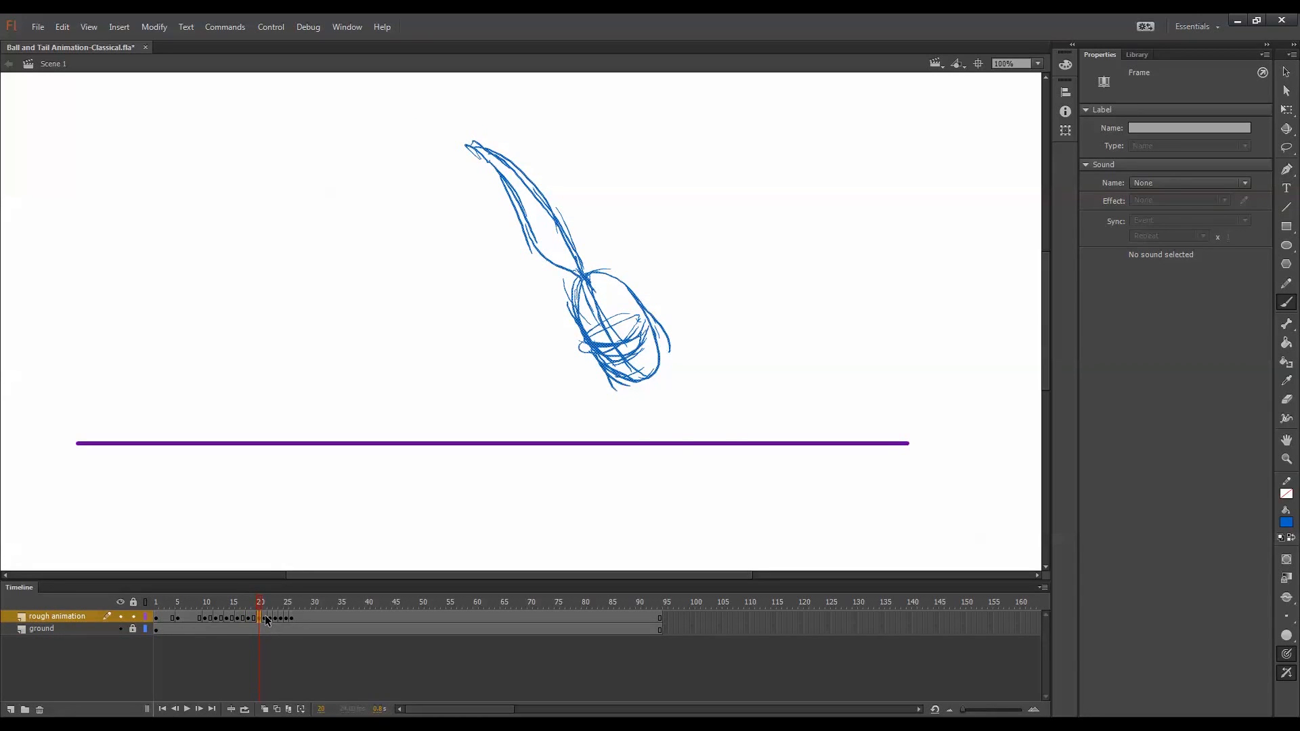
pyautogui.press('F5')
pyautogui.click(266, 630)
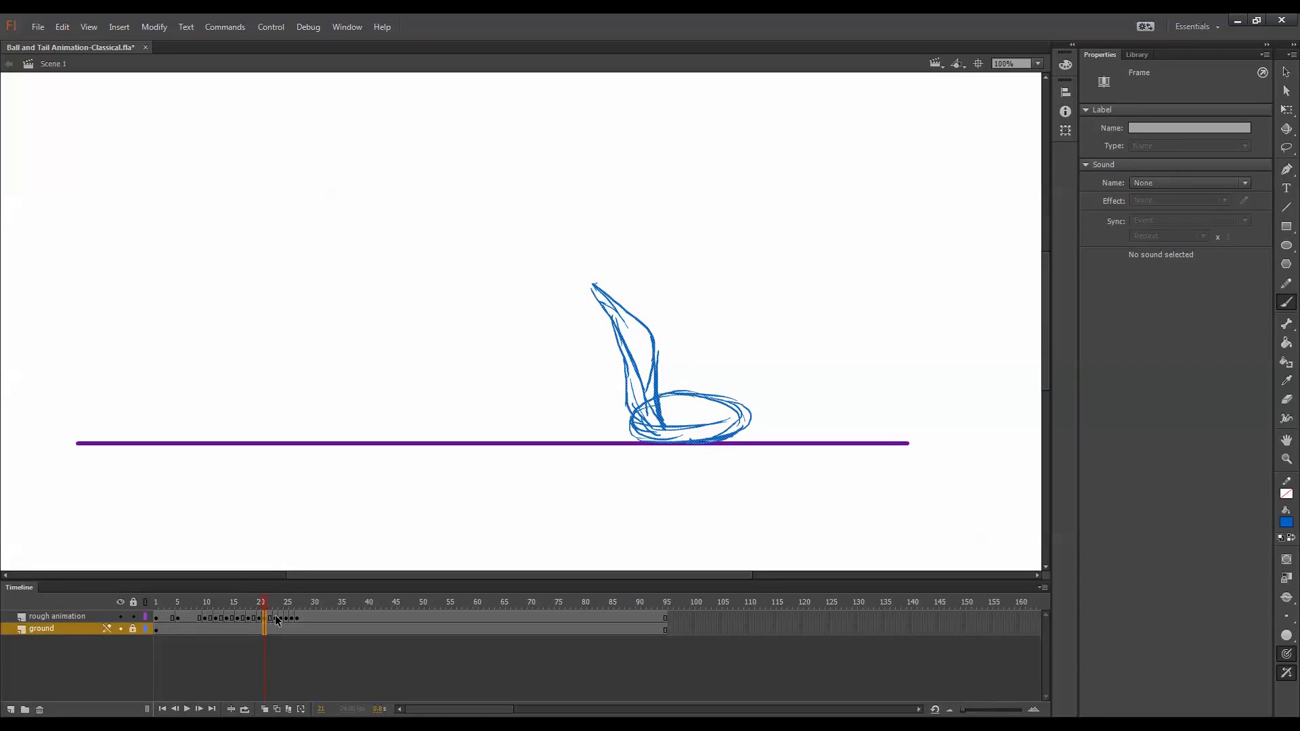
pyautogui.click(275, 618)
pyautogui.press('F5')
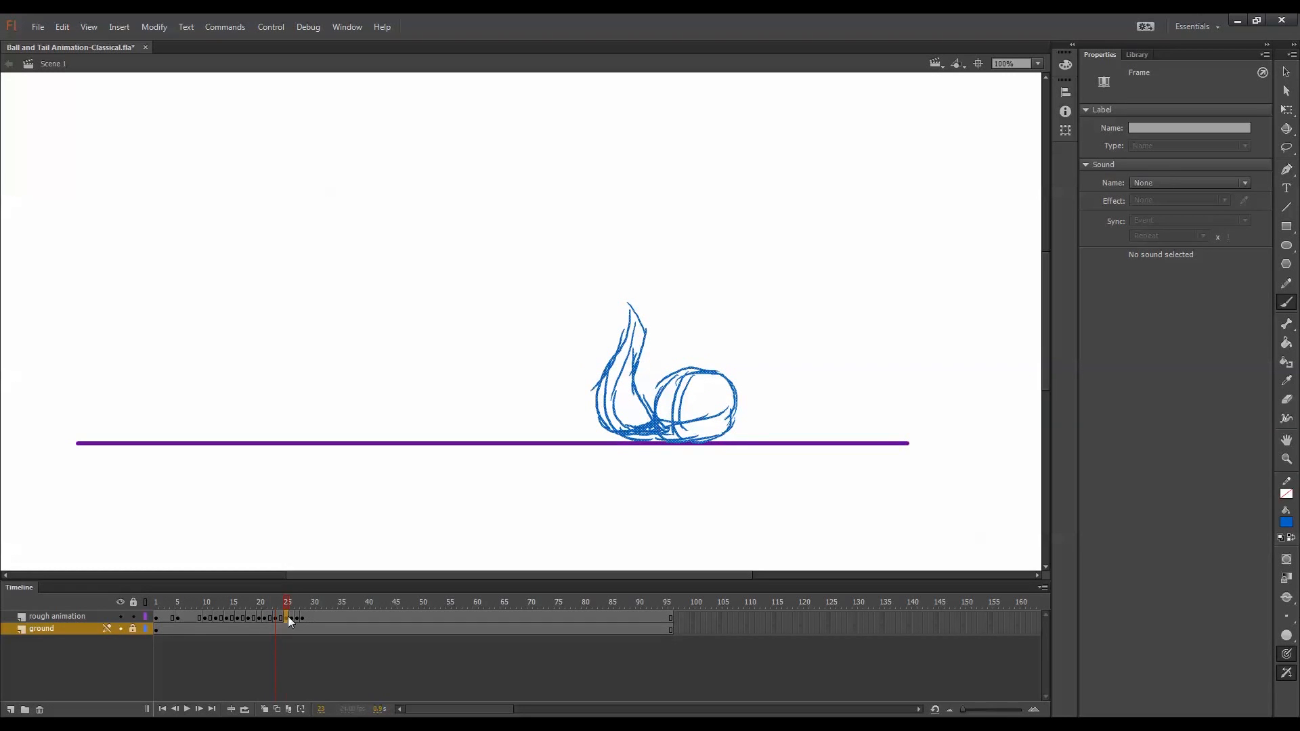
pyautogui.click(288, 618)
pyautogui.press('F5')
pyautogui.click(297, 617)
pyautogui.press('F5')
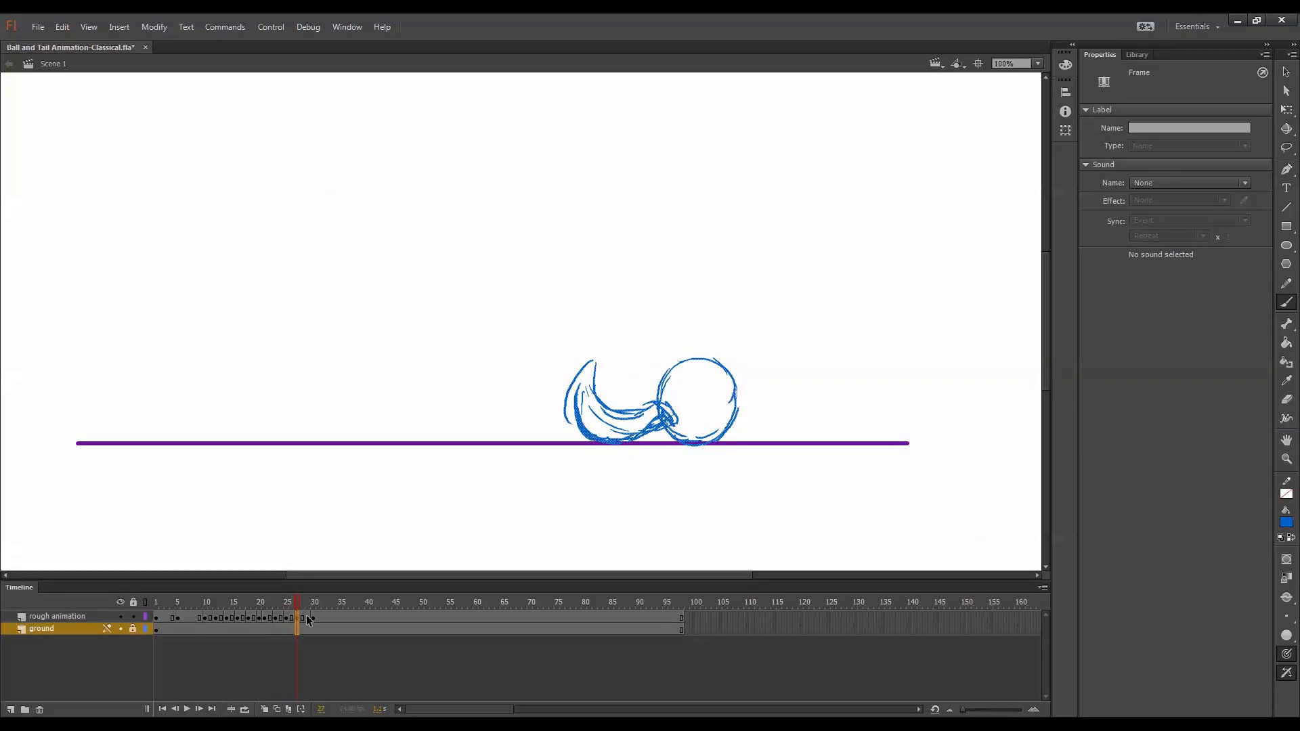
# Extend the settling drawing at frame 29 by one frame so it holds for two, and scrub back to check the timing.
pyautogui.click(309, 618)
pyautogui.press('F5')
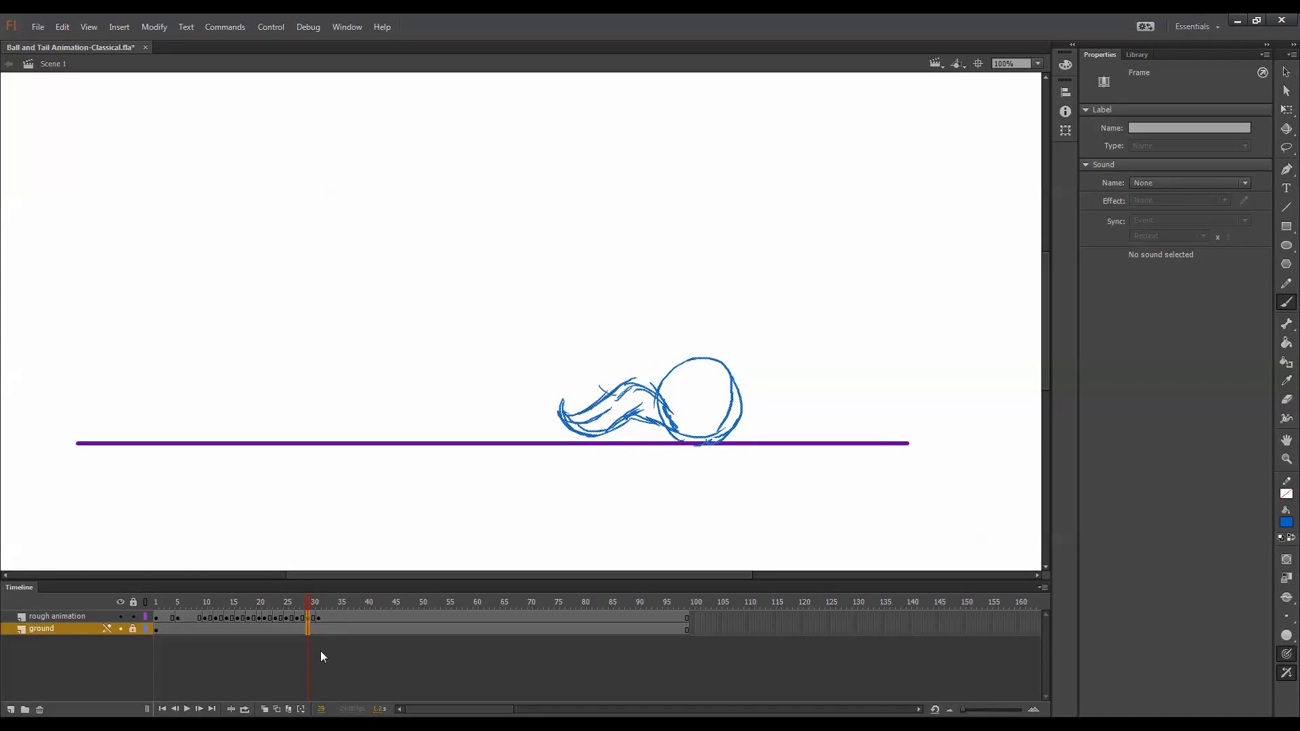
pyautogui.click(323, 652)
pyautogui.click(232, 602)
pyautogui.click(209, 602)
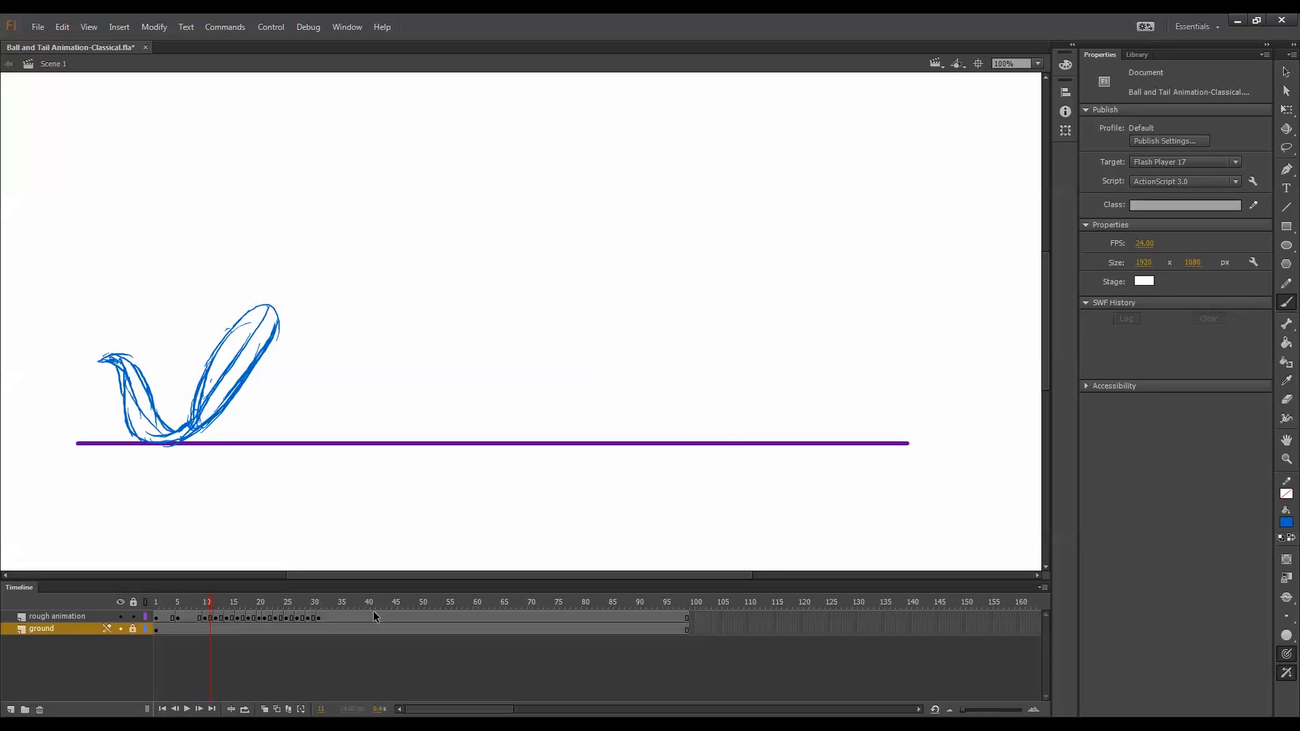
# Remove all frames after frame 40 from the rough animation and ground layers, and play back the shortened animation.
pyautogui.moveTo(372, 617); pyautogui.dragTo(733, 630)
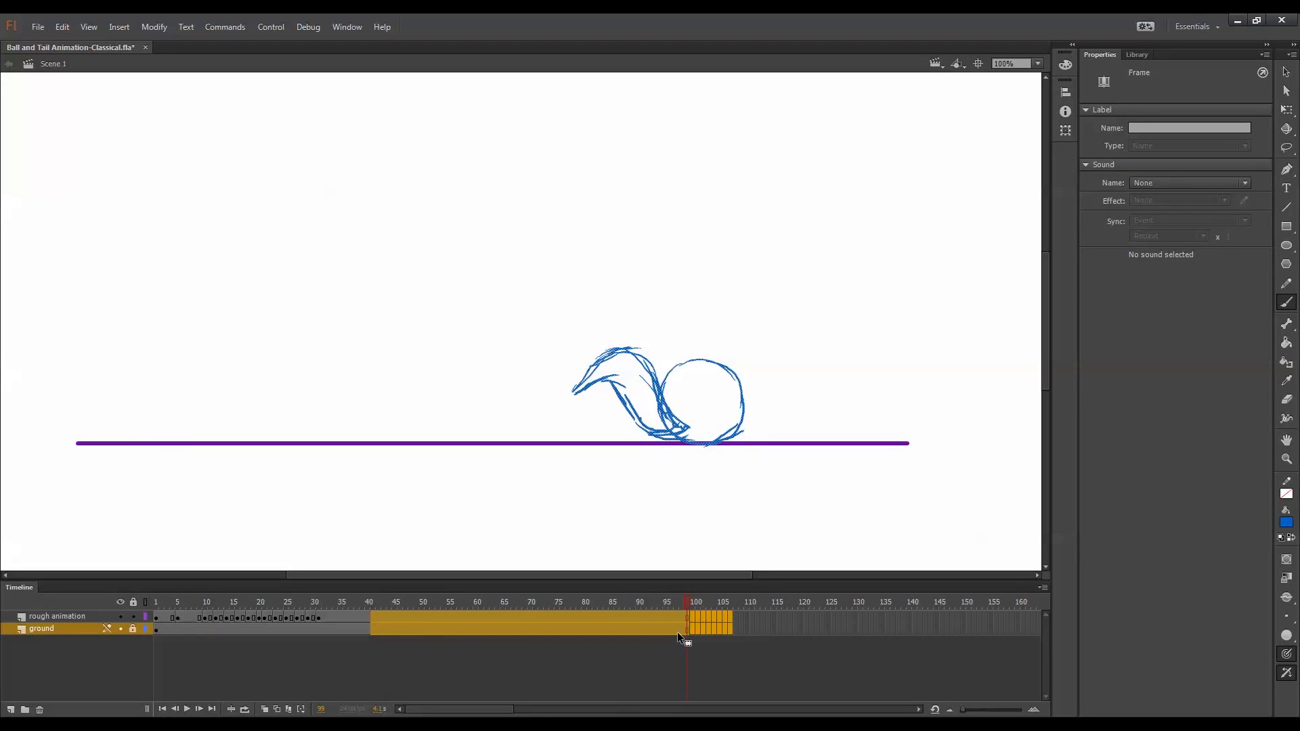
pyautogui.hotkey('shift', 'F5')
pyautogui.click(606, 653)
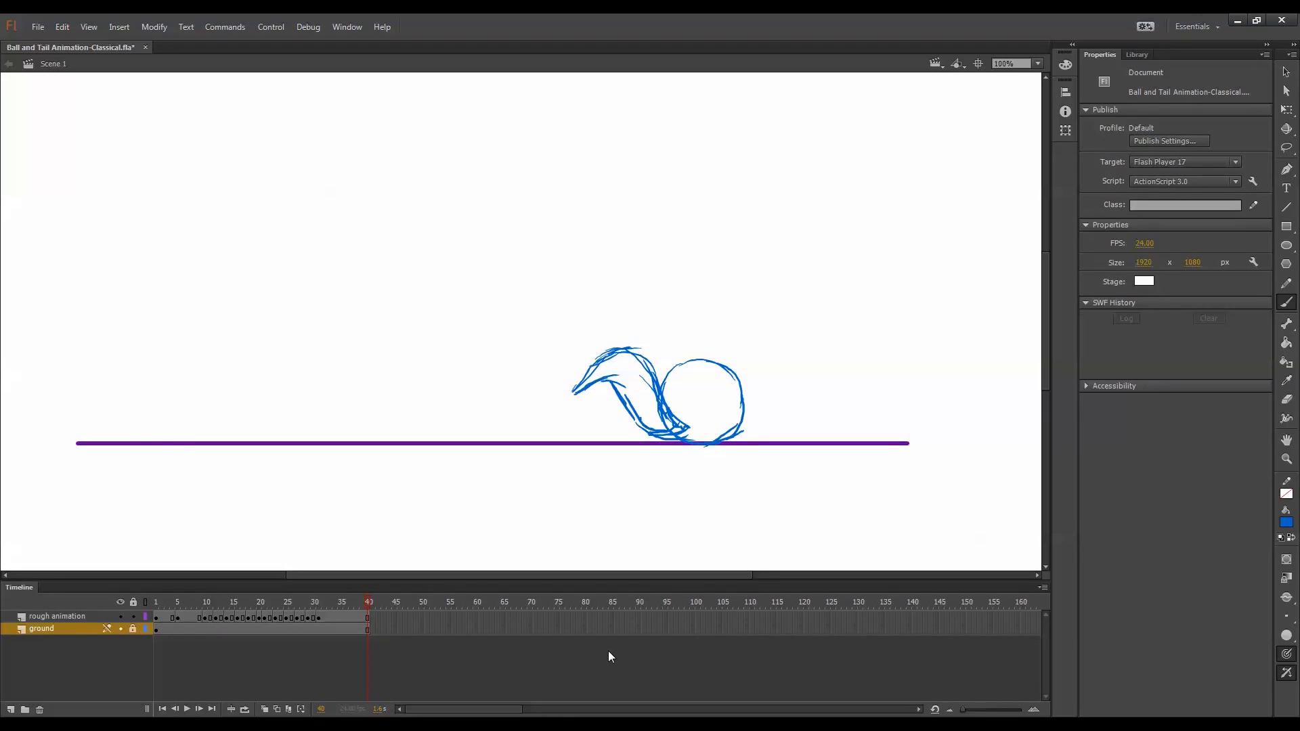
pyautogui.press('Return')
pyautogui.press('Return')
pyautogui.press('Return')
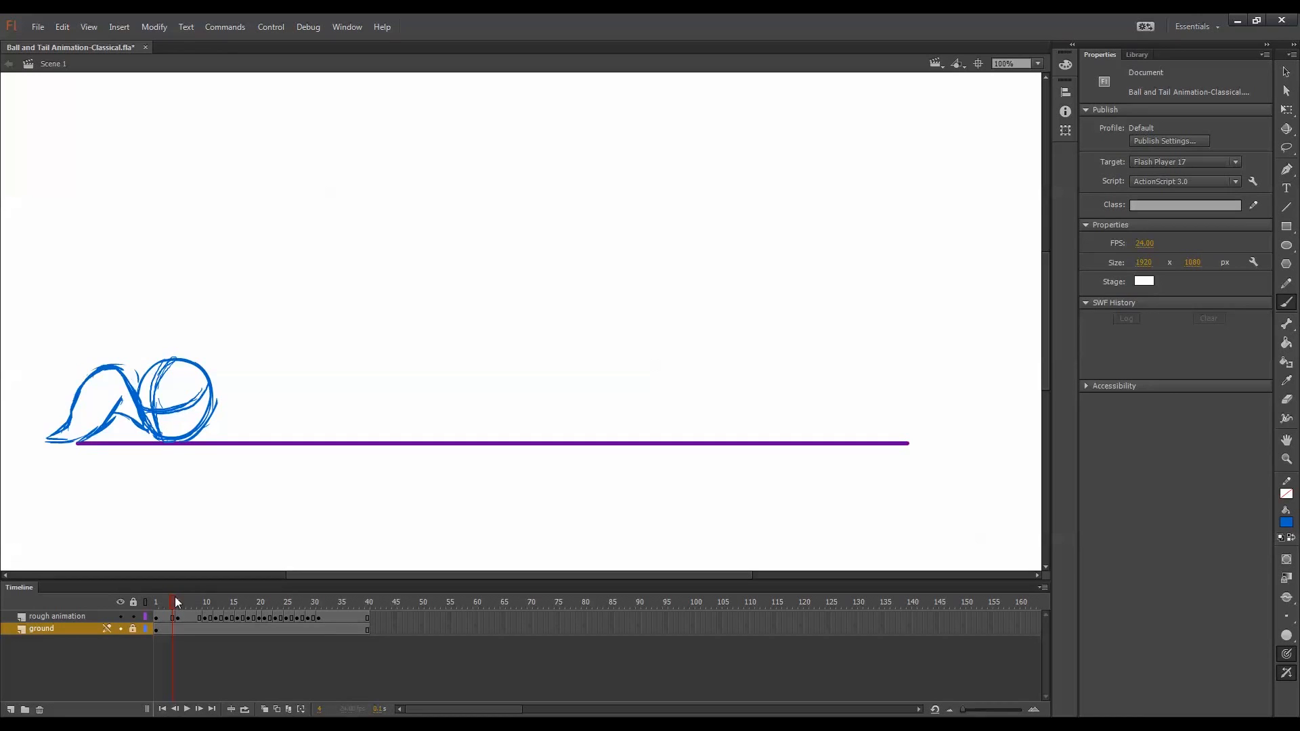
pyautogui.moveTo(175, 599)
pyautogui.mouseDown()
pyautogui.moveTo(161, 603)
pyautogui.moveTo(185, 605)
pyautogui.moveTo(161, 607)
pyautogui.moveTo(205, 603)
pyautogui.moveTo(169, 612)
pyautogui.mouseUp()
# Add a layer named "rough cleanup" above the rough animation layer, and lock the rough animation layer.
pyautogui.click(79, 615)
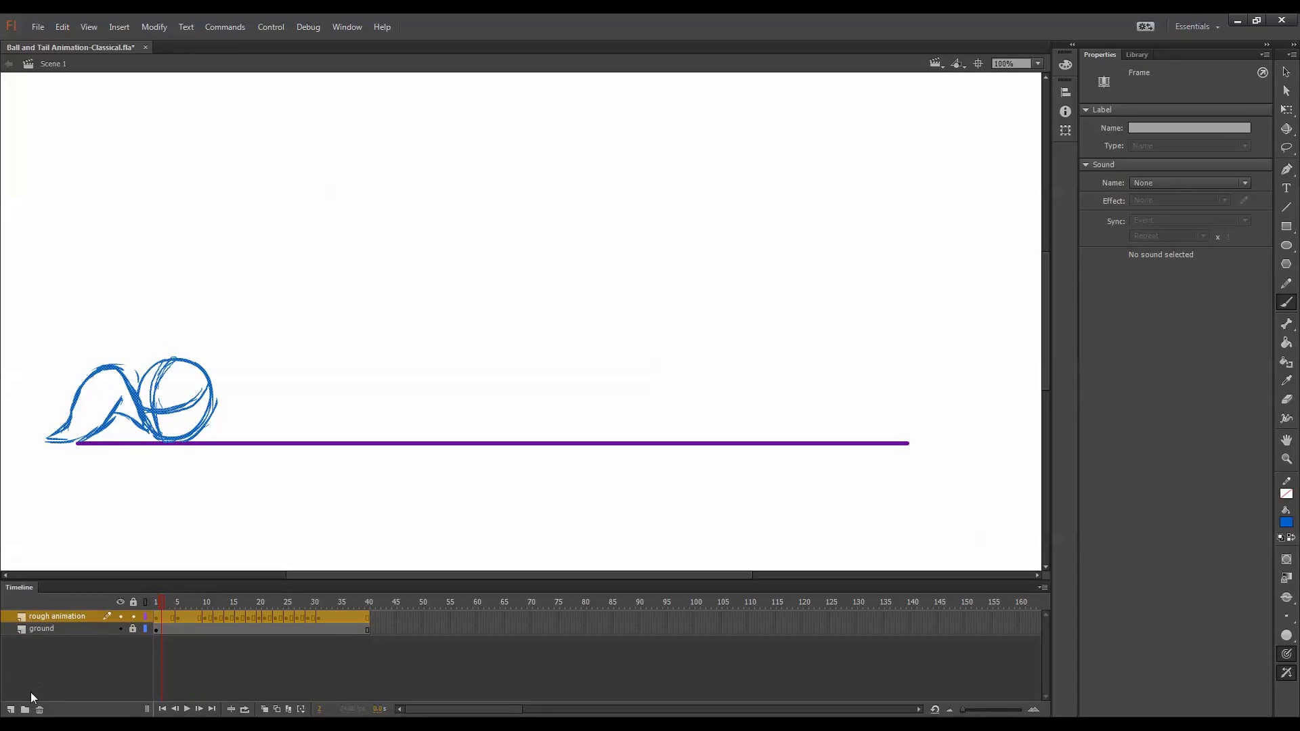
pyautogui.click(11, 710)
pyautogui.click(65, 613)
pyautogui.doubleClick(80, 617)
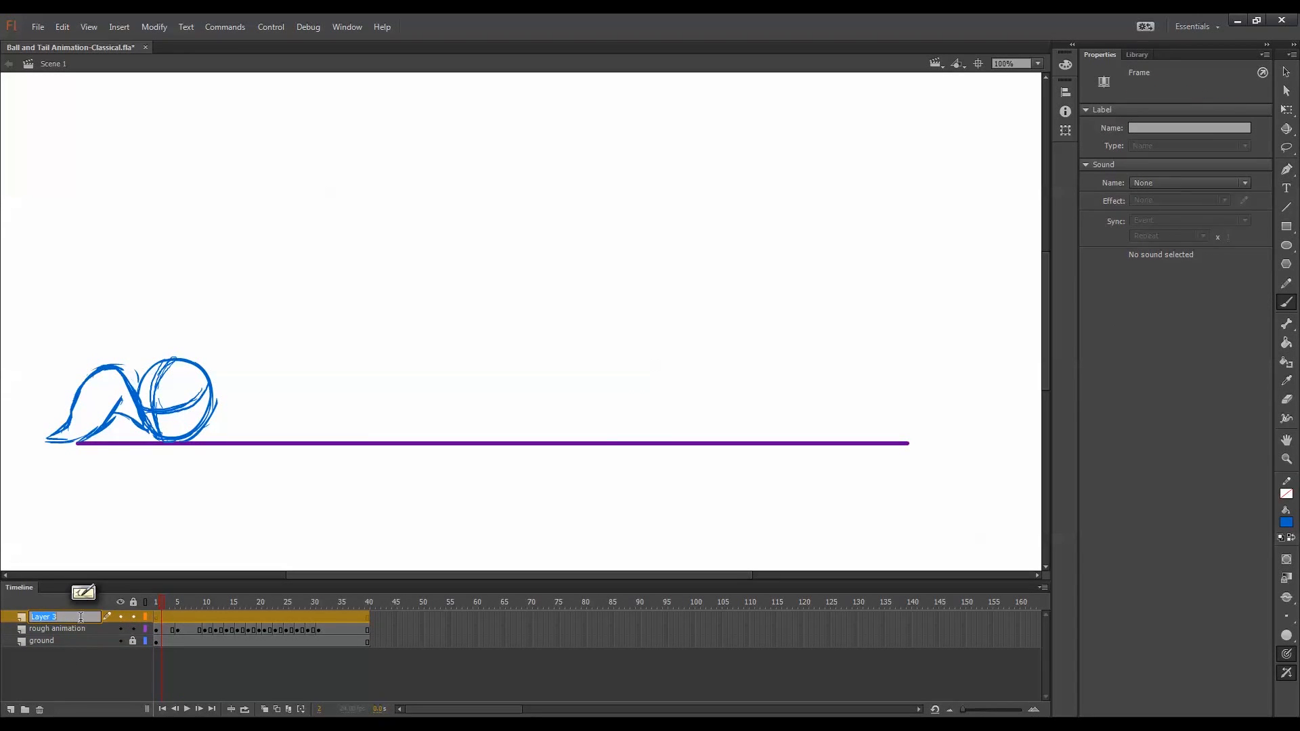
pyautogui.write('rou')
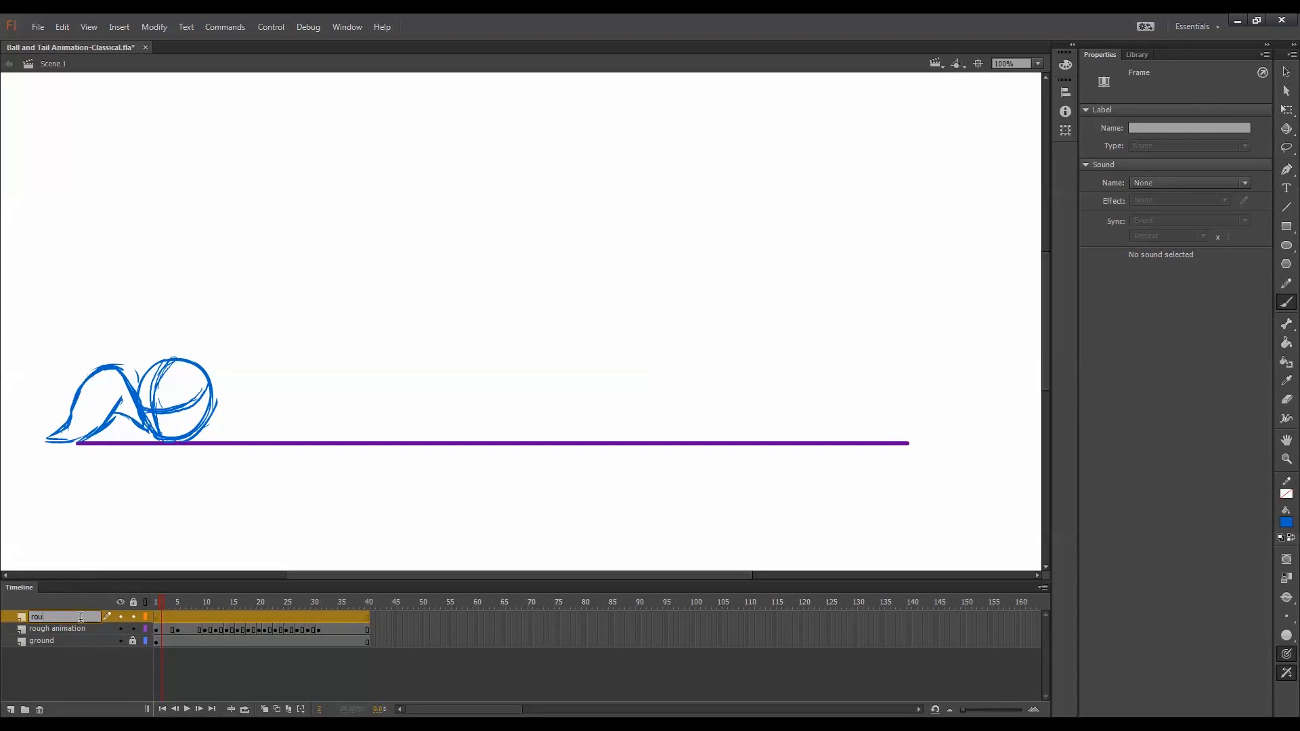
pyautogui.write('gh cleanup')
pyautogui.click(133, 629)
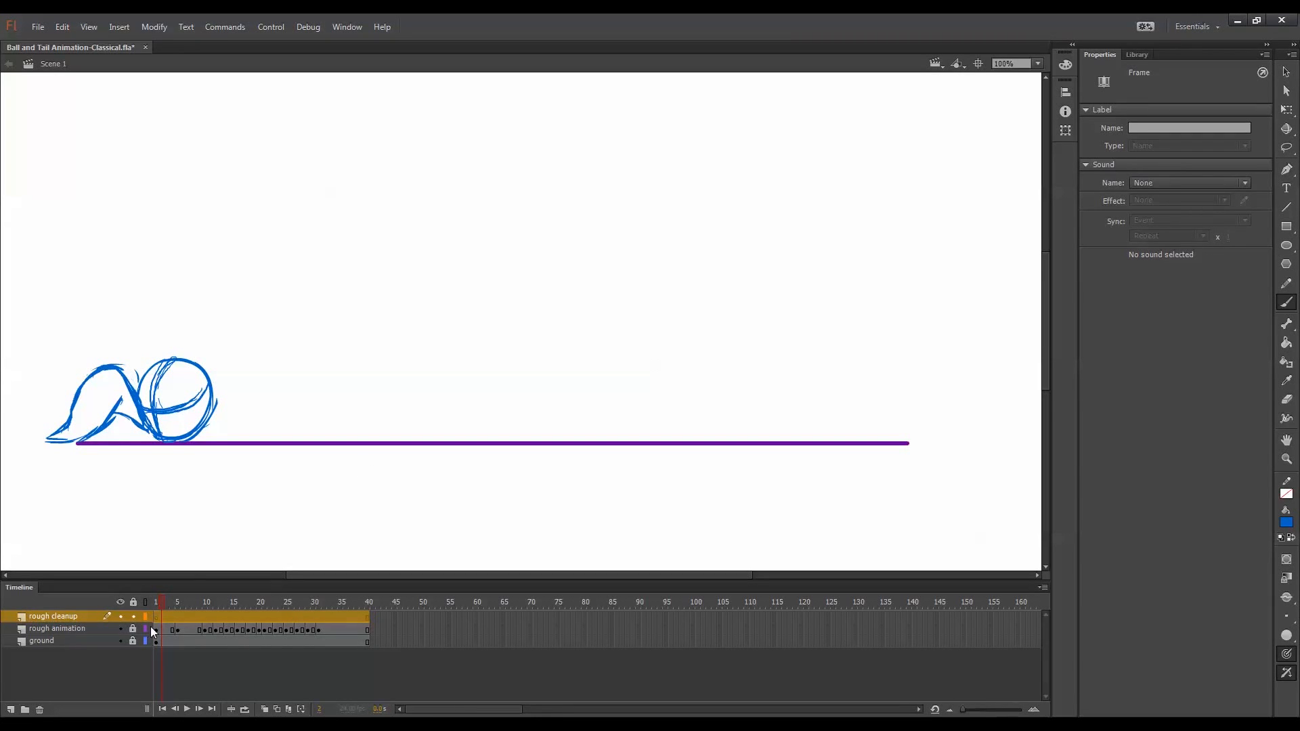
# Set the brush fill colour to black, undo a test stroke, and turn on pen pressure for the brush.
pyautogui.click(1284, 523)
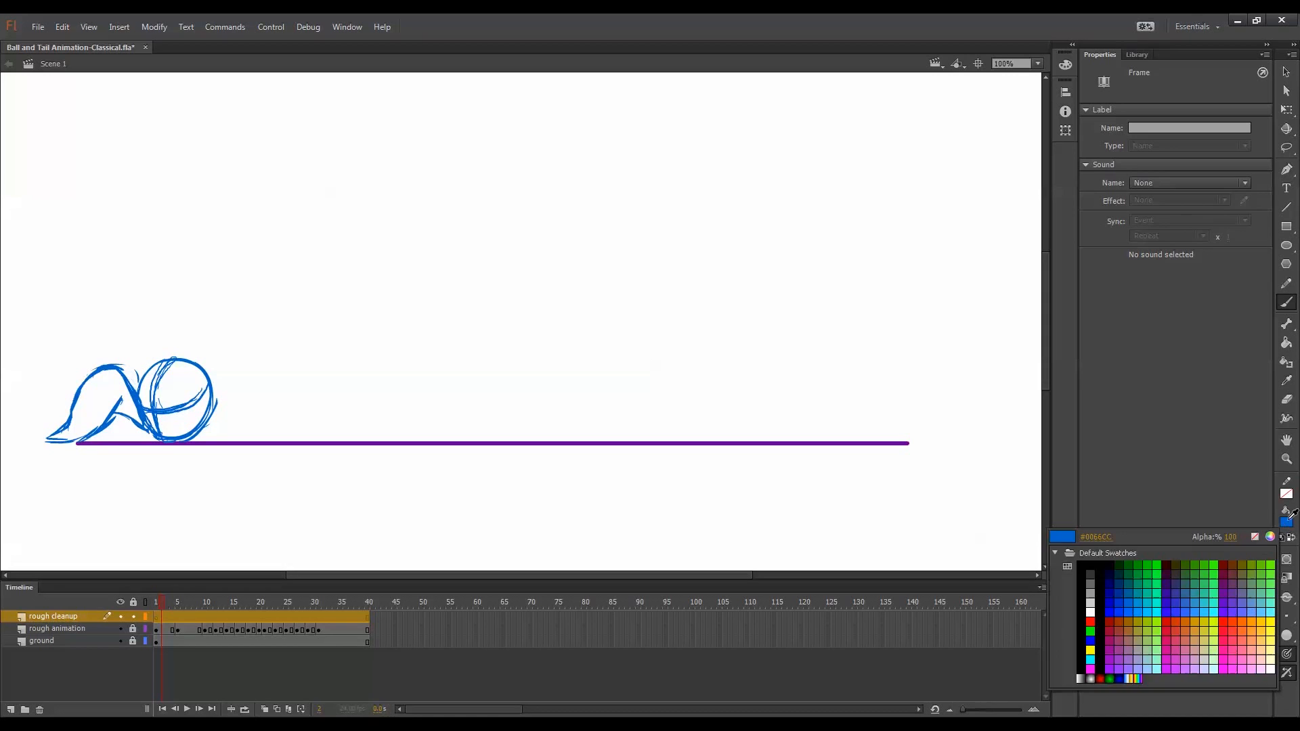
pyautogui.click(1101, 583)
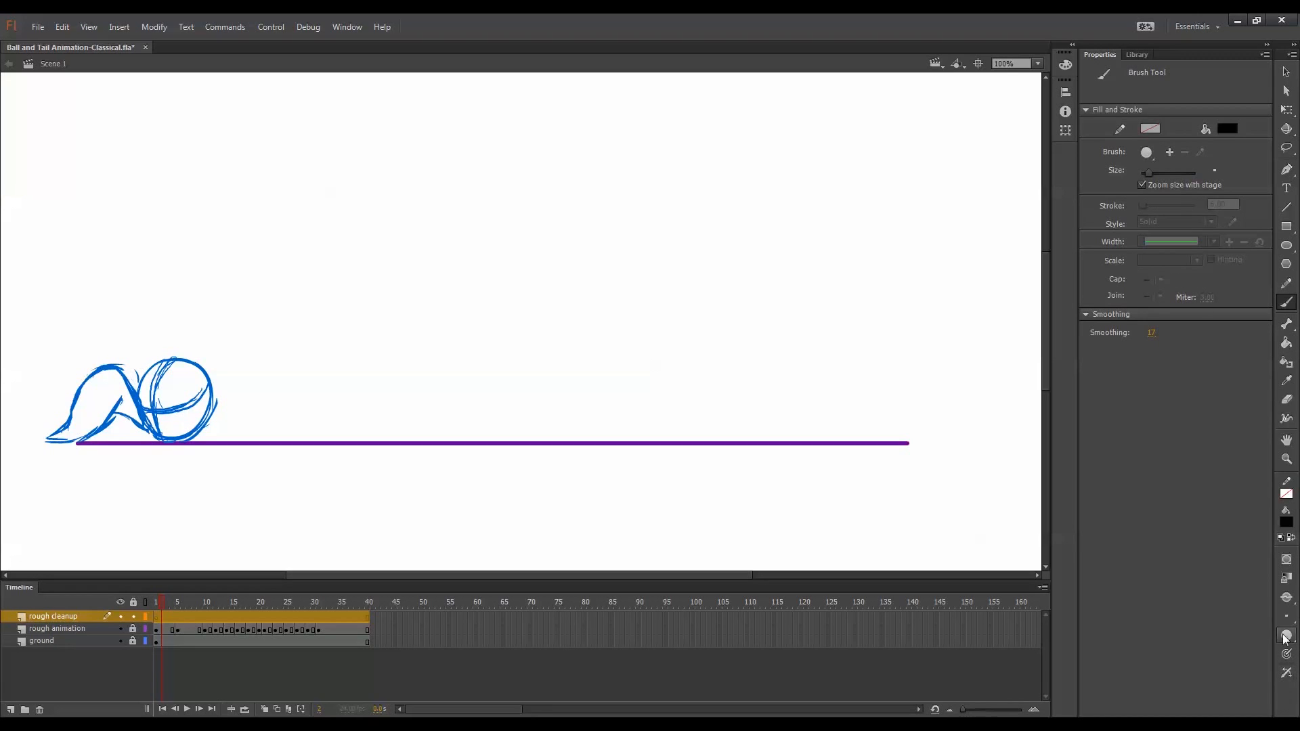
pyautogui.moveTo(294, 335); pyautogui.dragTo(278, 399)
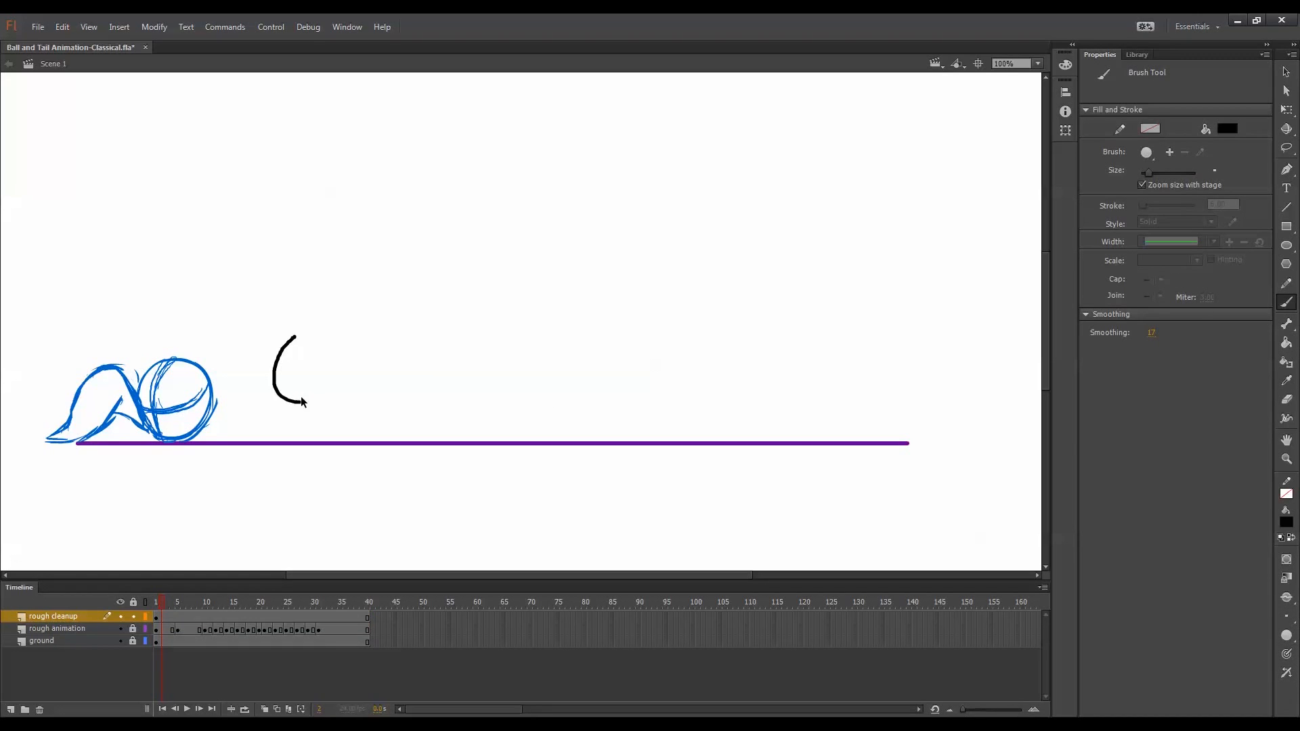
pyautogui.hotkey('ctrl', 'z')
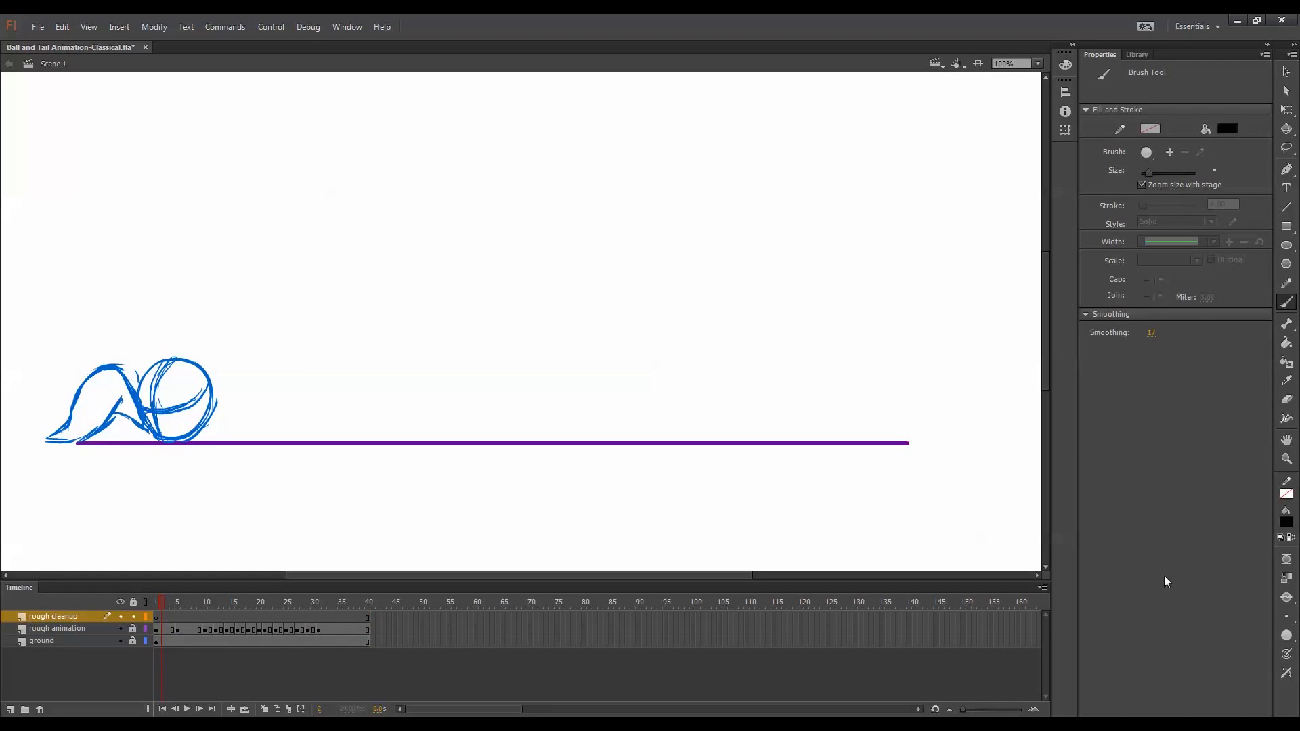
pyautogui.click(1288, 657)
# Trace the first drawing's tail and ball in black on the rough cleanup layer.
pyautogui.moveTo(47, 438); pyautogui.dragTo(64, 426)
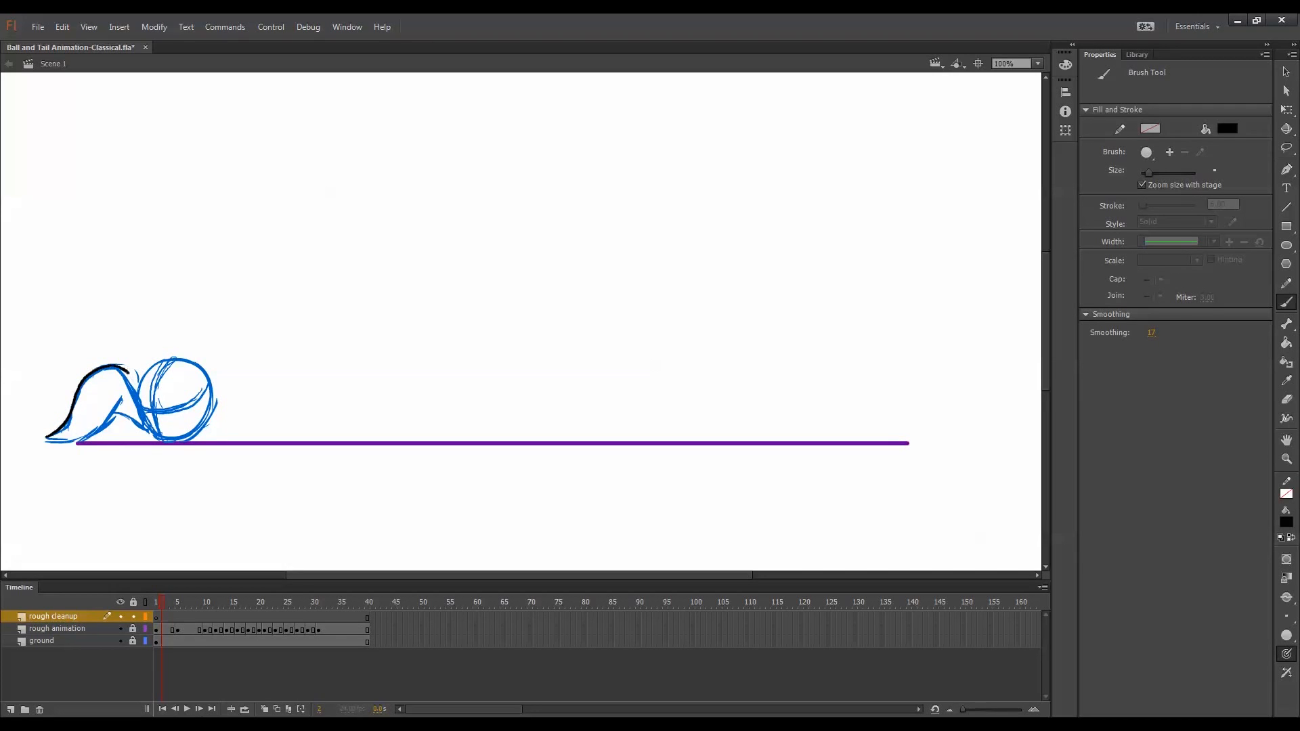
pyautogui.moveTo(138, 401); pyautogui.dragTo(156, 433)
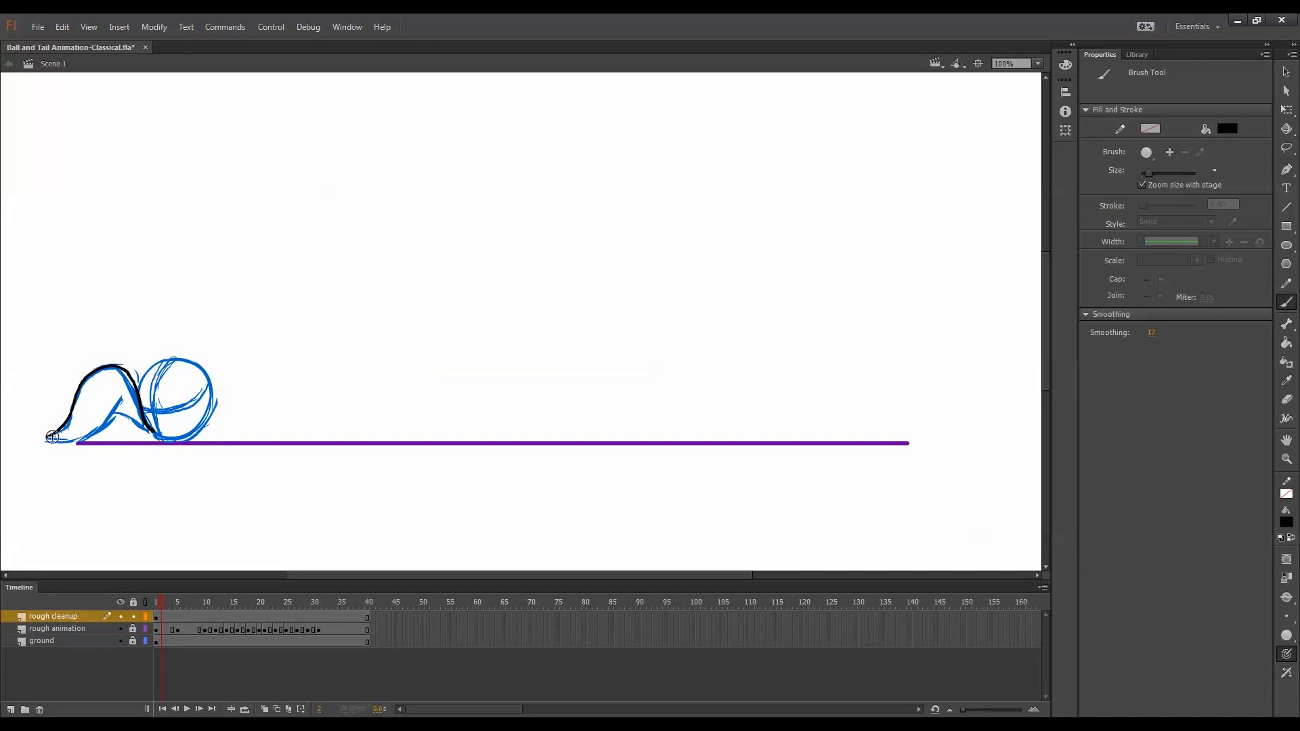
pyautogui.moveTo(46, 440); pyautogui.dragTo(128, 394)
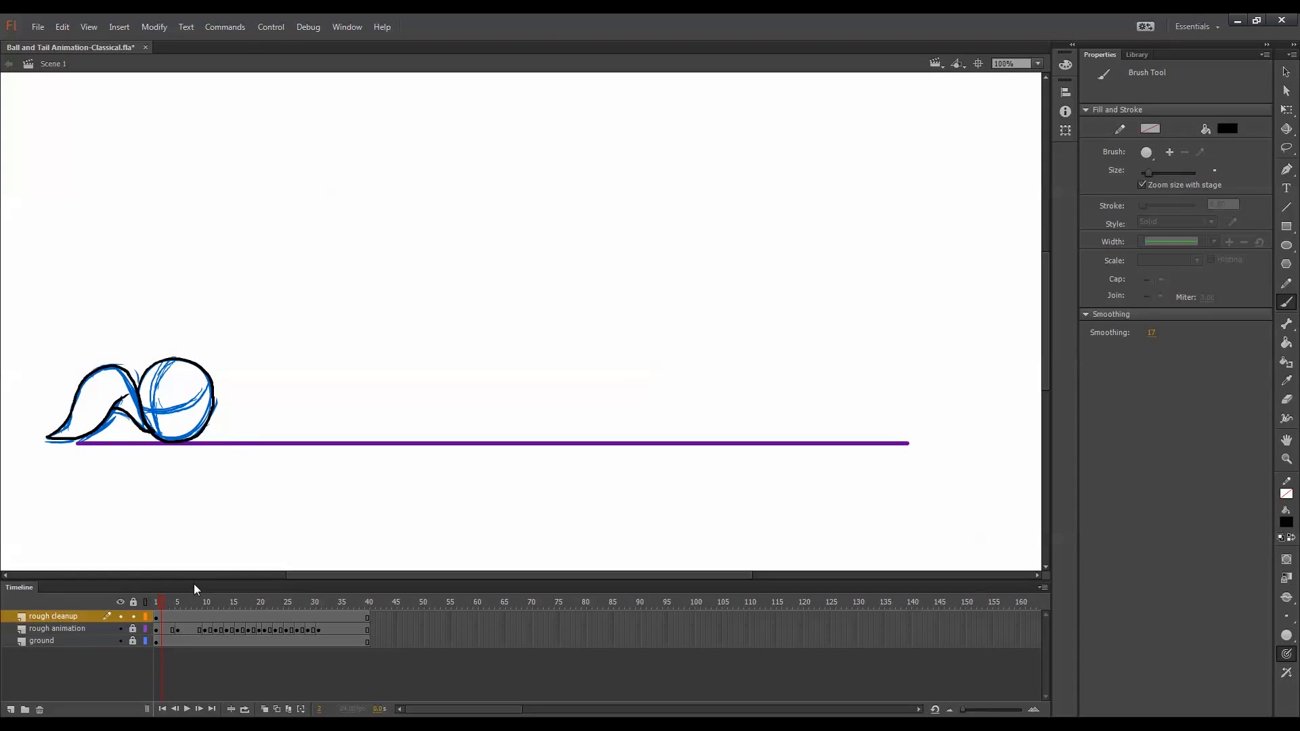
# Insert a blank keyframe at frame 5 on the rough cleanup layer and flip between it and the first drawing.
pyautogui.press('.')
pyautogui.press('.')
pyautogui.press('.')
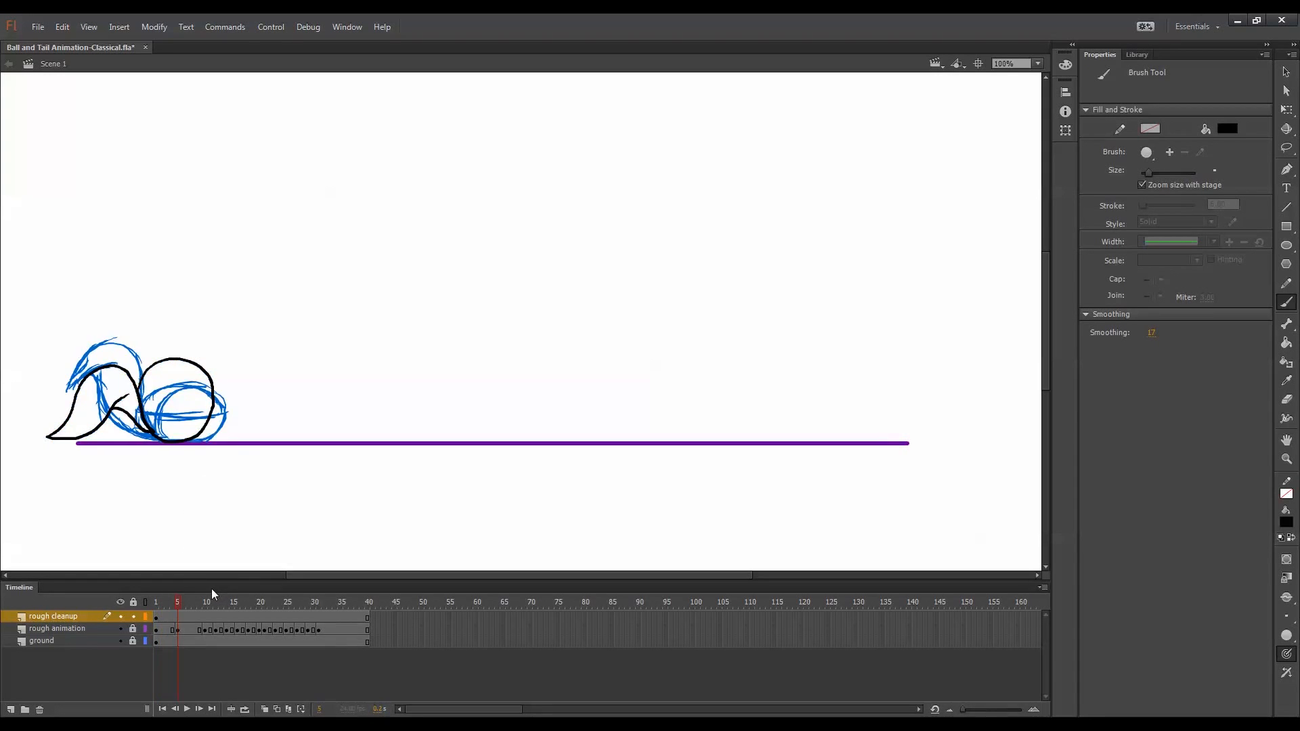
pyautogui.press('F7')
pyautogui.press(',')
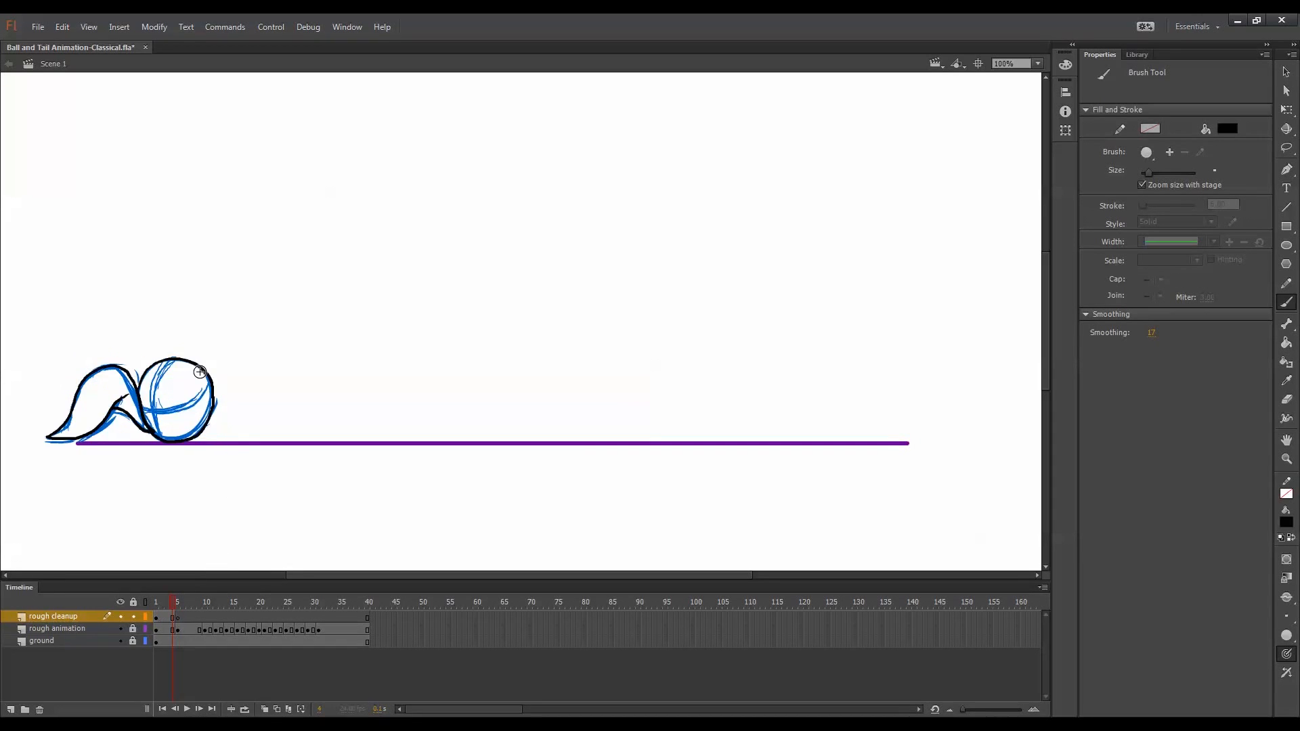
pyautogui.press('.')
pyautogui.press(',')
pyautogui.press('.')
pyautogui.press(',')
pyautogui.press('.')
# Trace the raised tail's upper edge and underside at frame 5, comparing it with the first drawing.
pyautogui.moveTo(67, 387); pyautogui.dragTo(74, 374)
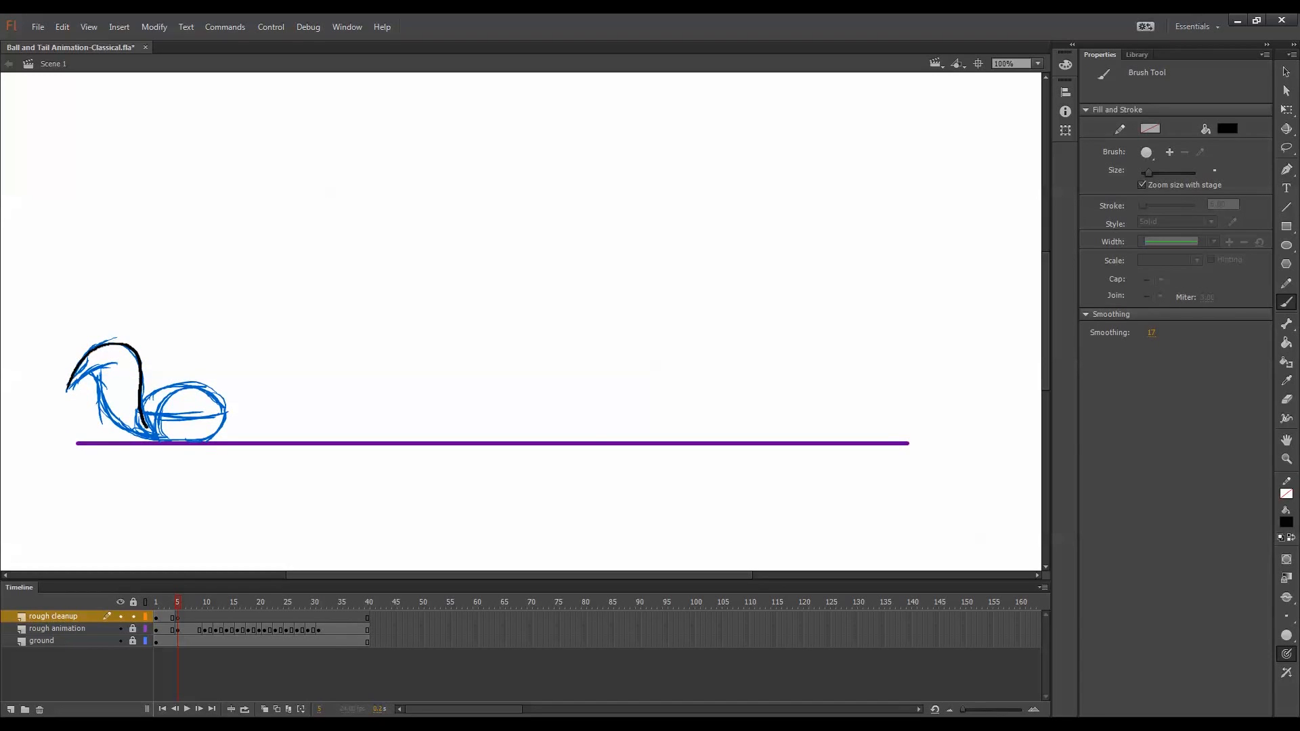
pyautogui.press(',')
pyautogui.press('.')
pyautogui.press(',')
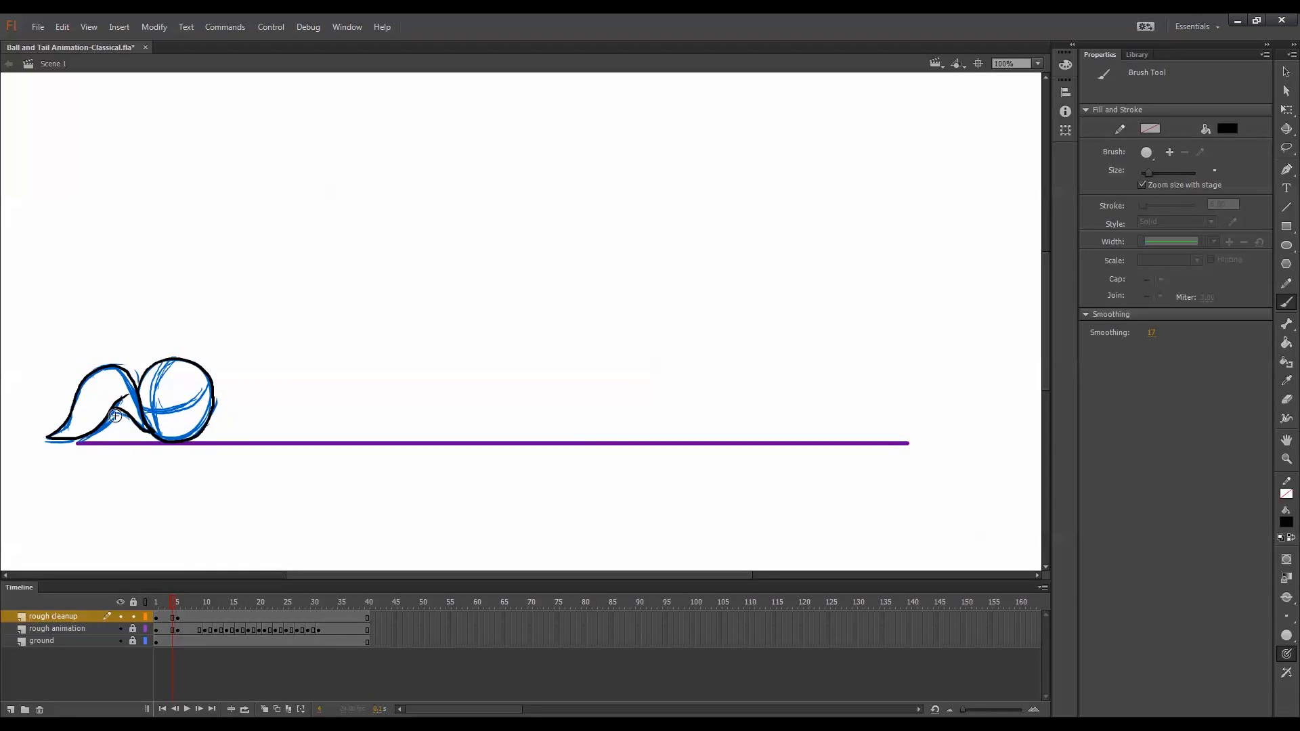
pyautogui.press('.')
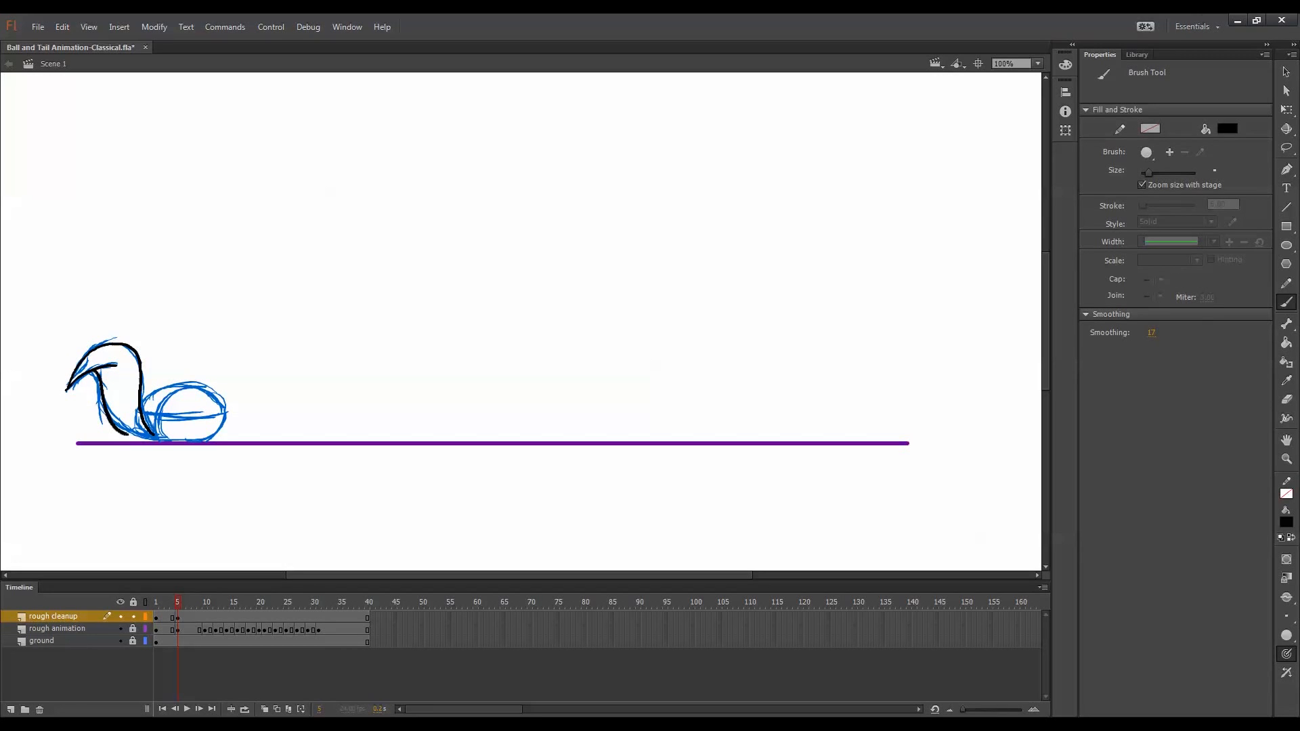
# Undo the extra tail stroke on the first drawing, and finish tracing the tail and squashed ball at frame 5.
pyautogui.press(',')
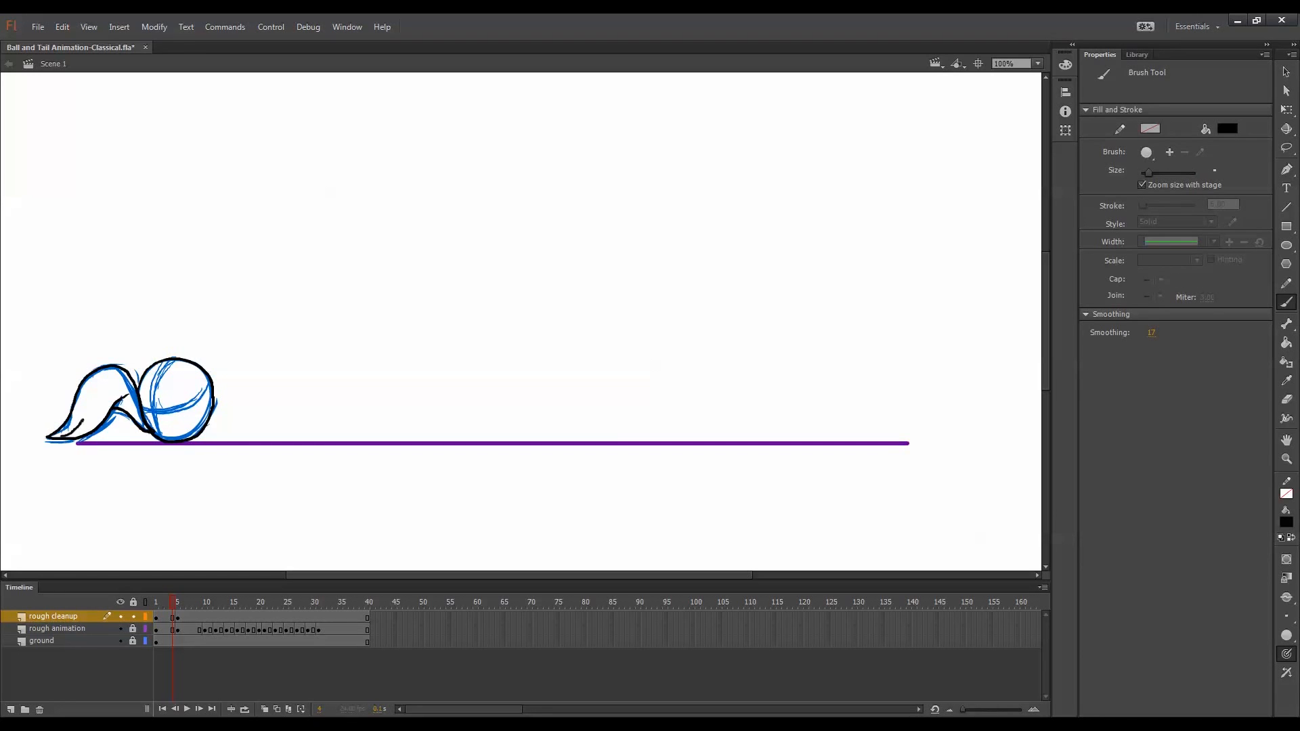
pyautogui.hotkey('ctrl', 'z')
pyautogui.press(',')
pyautogui.press('.')
pyautogui.press('.')
pyautogui.press(',')
pyautogui.press('.')
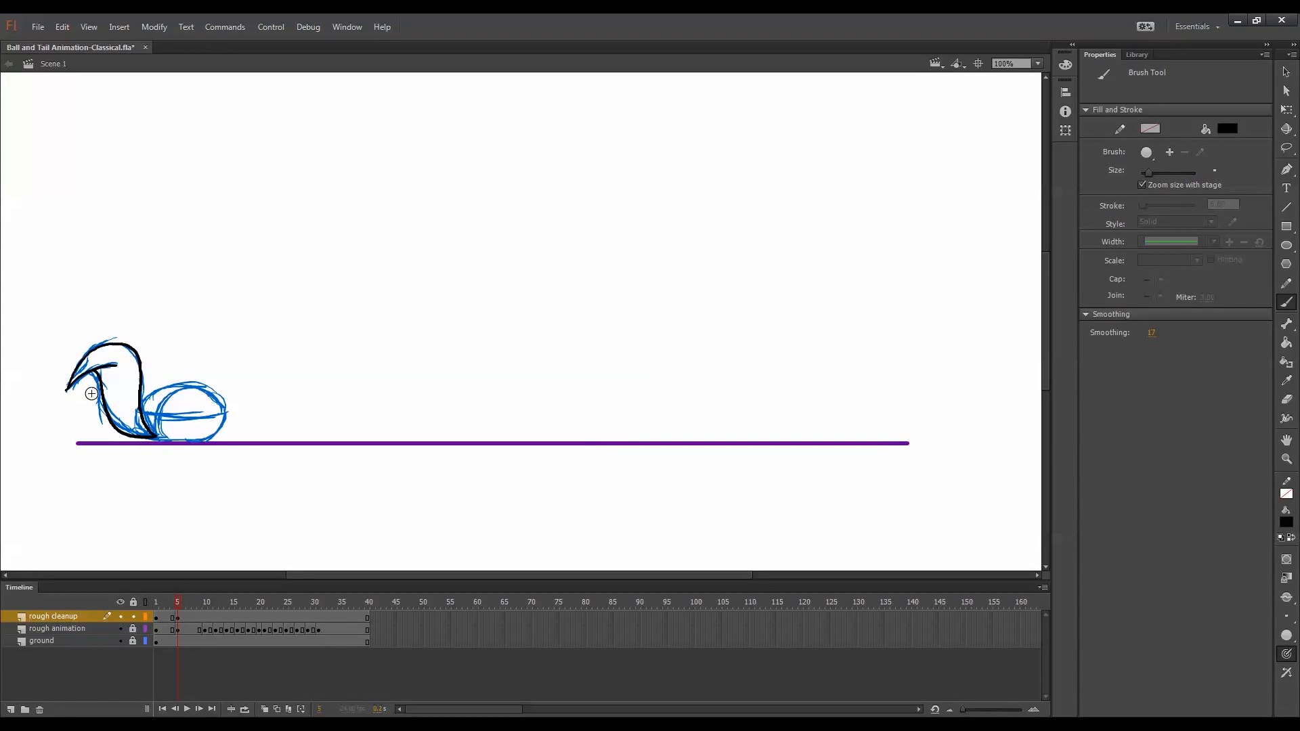
pyautogui.press(',')
pyautogui.press('.')
pyautogui.moveTo(141, 403)
pyautogui.mouseDown()
pyautogui.moveTo(166, 387)
pyautogui.moveTo(217, 394)
pyautogui.moveTo(228, 431)
pyautogui.mouseUp()
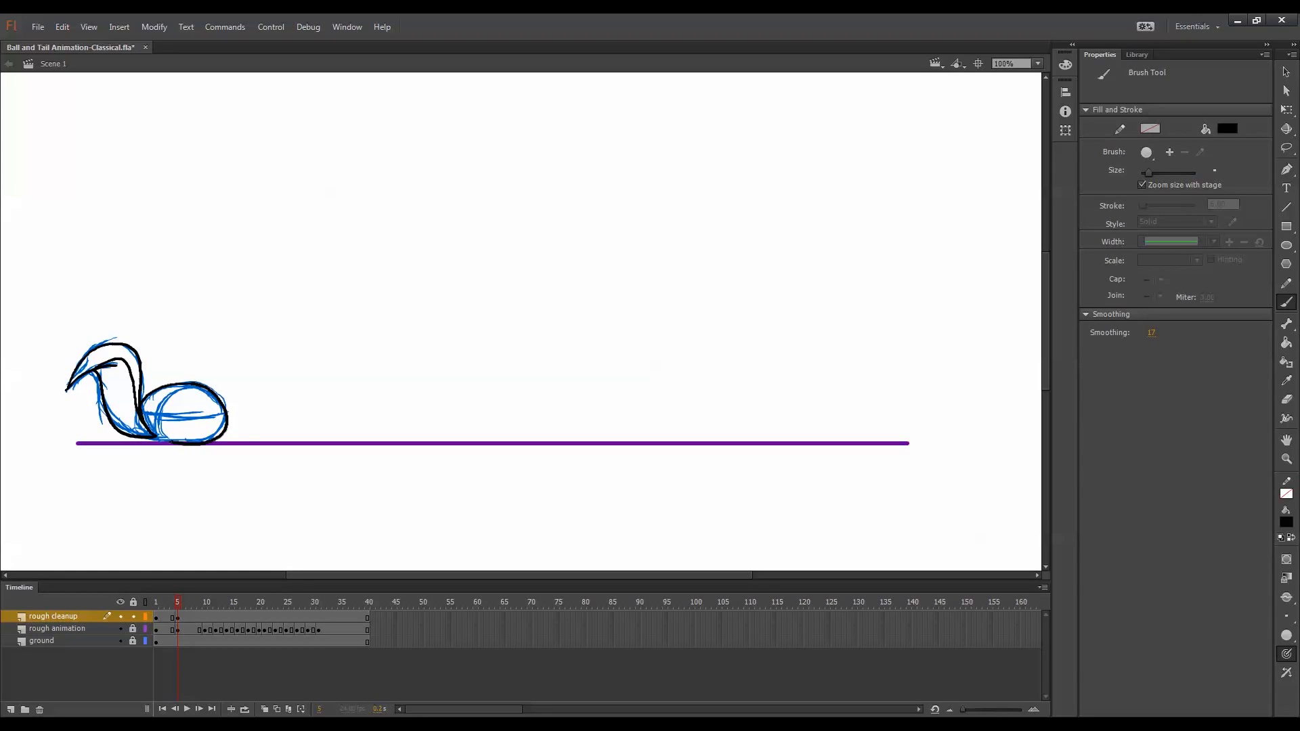
# Insert a blank keyframe at frame 10 on the rough cleanup layer and trace the stretched ball and curved tail.
pyautogui.press('.')
pyautogui.press('.')
pyautogui.press('.')
pyautogui.press('.')
pyautogui.press('.')
pyautogui.press('F7')
pyautogui.moveTo(221, 340)
pyautogui.mouseDown()
pyautogui.moveTo(264, 331)
pyautogui.moveTo(257, 365)
pyautogui.moveTo(200, 430)
pyautogui.moveTo(191, 413)
pyautogui.moveTo(230, 330)
pyautogui.mouseUp()
pyautogui.press(',')
pyautogui.press('.')
pyautogui.moveTo(121, 361)
pyautogui.mouseDown()
pyautogui.moveTo(135, 420)
pyautogui.moveTo(175, 440)
pyautogui.moveTo(219, 419)
pyautogui.moveTo(166, 418)
pyautogui.moveTo(136, 367)
pyautogui.moveTo(103, 360)
pyautogui.moveTo(156, 373)
pyautogui.mouseUp()
pyautogui.press('.')
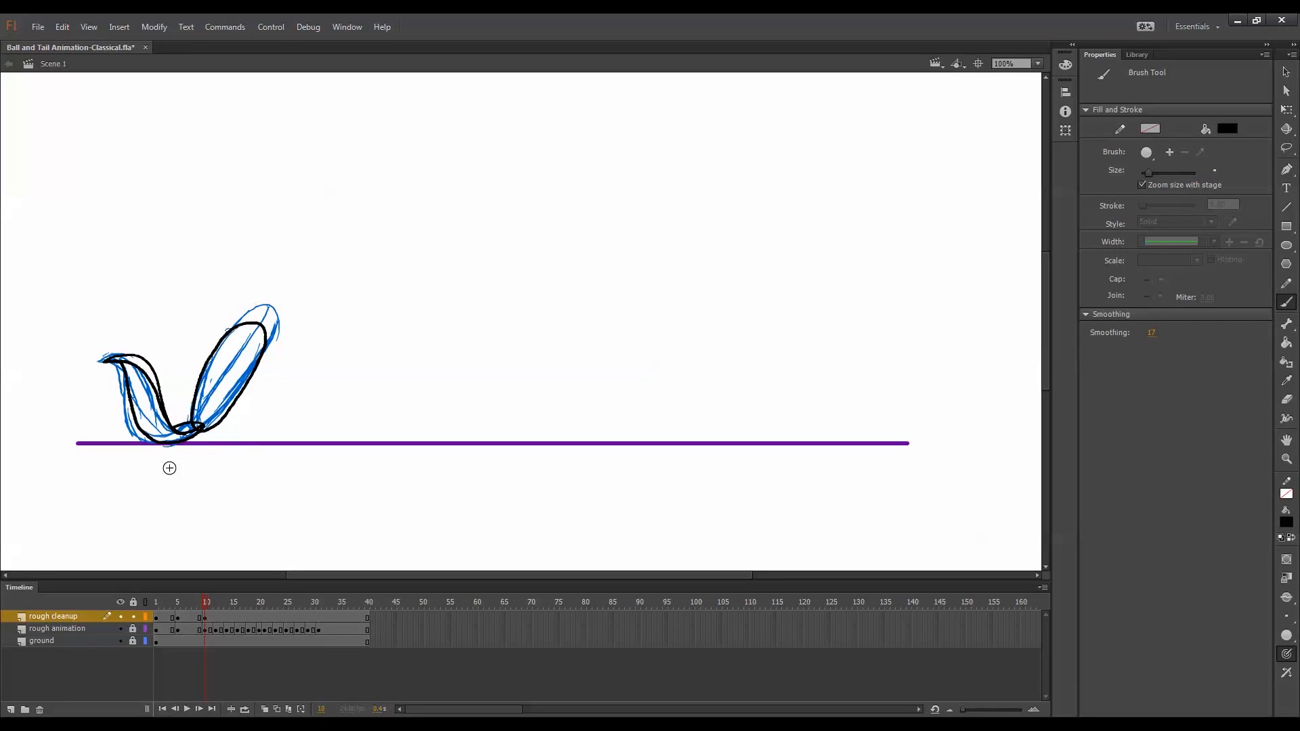
pyautogui.press(',')
pyautogui.press('.')
# Insert a blank keyframe at frame 12 and trace the rising ball and its trailing tail, flipping against the previous drawing.
pyautogui.press('.')
pyautogui.press('.')
pyautogui.press('F7')
pyautogui.press(',')
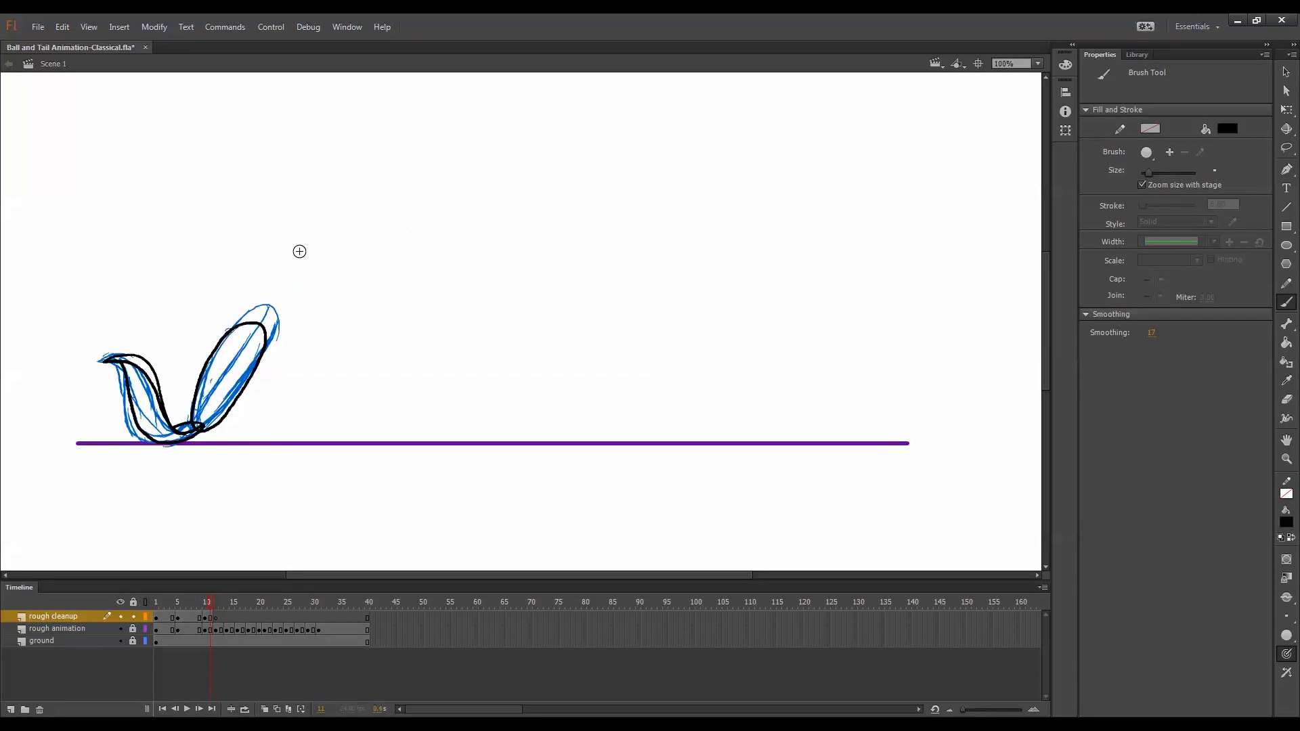
pyautogui.press('.')
pyautogui.moveTo(321, 213)
pyautogui.mouseDown()
pyautogui.moveTo(399, 183)
pyautogui.moveTo(405, 222)
pyautogui.moveTo(348, 260)
pyautogui.moveTo(317, 238)
pyautogui.moveTo(327, 205)
pyautogui.mouseUp()
pyautogui.press(',')
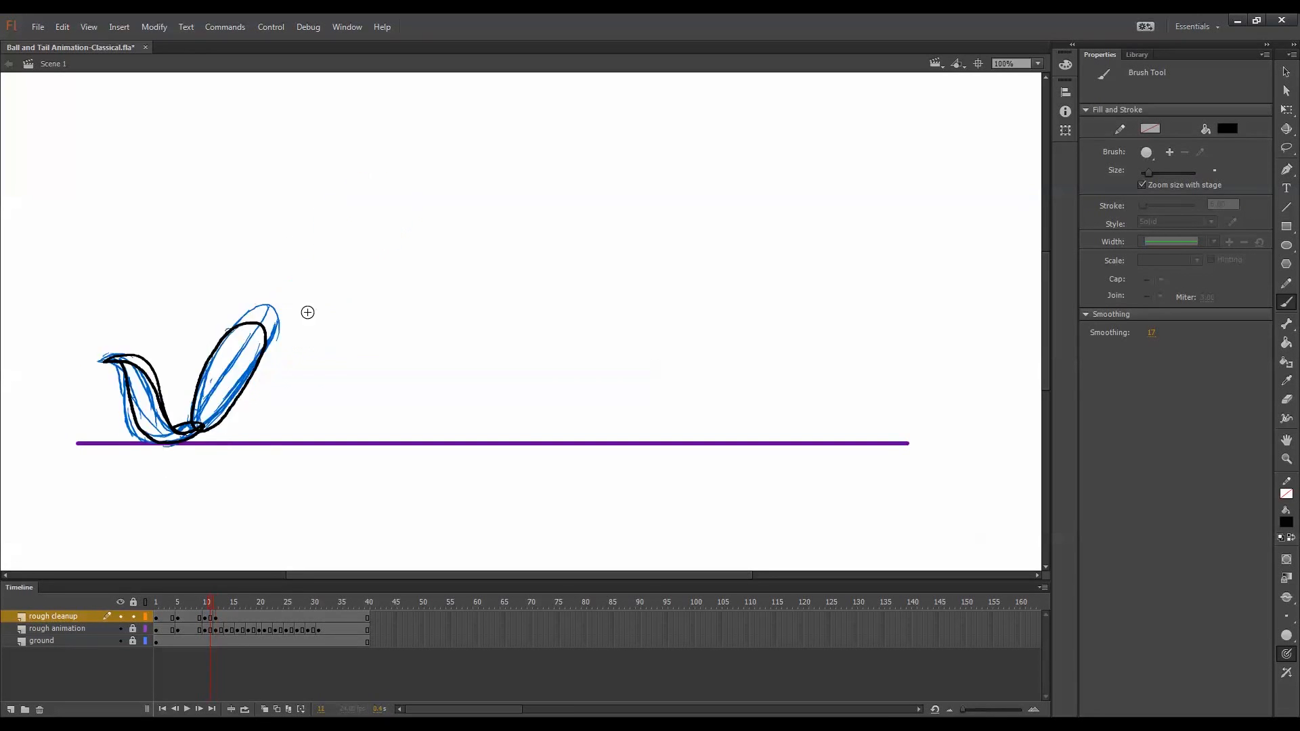
pyautogui.press('.')
pyautogui.moveTo(336, 254)
pyautogui.mouseDown()
pyautogui.moveTo(228, 407)
pyautogui.moveTo(275, 312)
pyautogui.moveTo(233, 398)
pyautogui.moveTo(305, 287)
pyautogui.moveTo(230, 403)
pyautogui.mouseUp()
pyautogui.press(',')
pyautogui.press('.')
pyautogui.press(',')
pyautogui.press('.')
# Insert a blank keyframe at frame 14 on the rough cleanup layer and trace the airborne ball and arched tail.
pyautogui.press('.')
pyautogui.press('.')
pyautogui.press('F7')
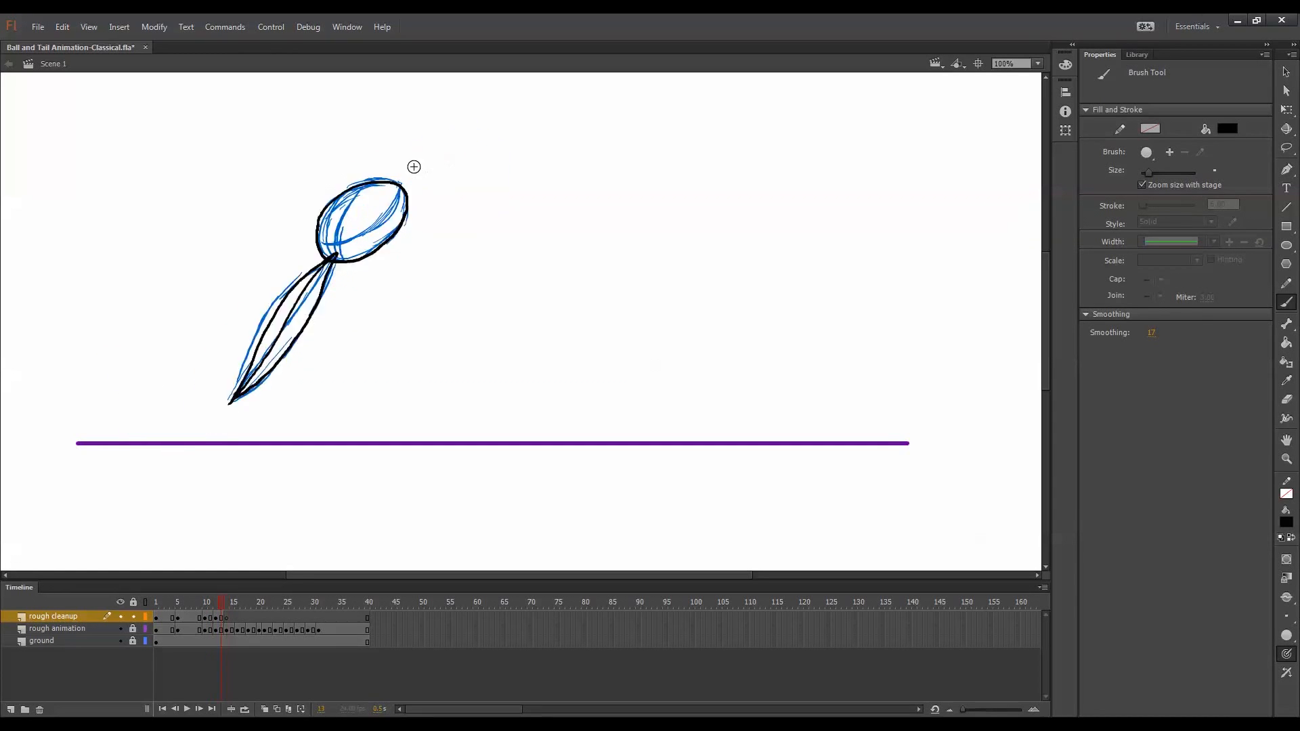
pyautogui.moveTo(413, 159)
pyautogui.mouseDown()
pyautogui.moveTo(467, 133)
pyautogui.moveTo(472, 217)
pyautogui.moveTo(422, 216)
pyautogui.moveTo(410, 179)
pyautogui.mouseUp()
pyautogui.press(',')
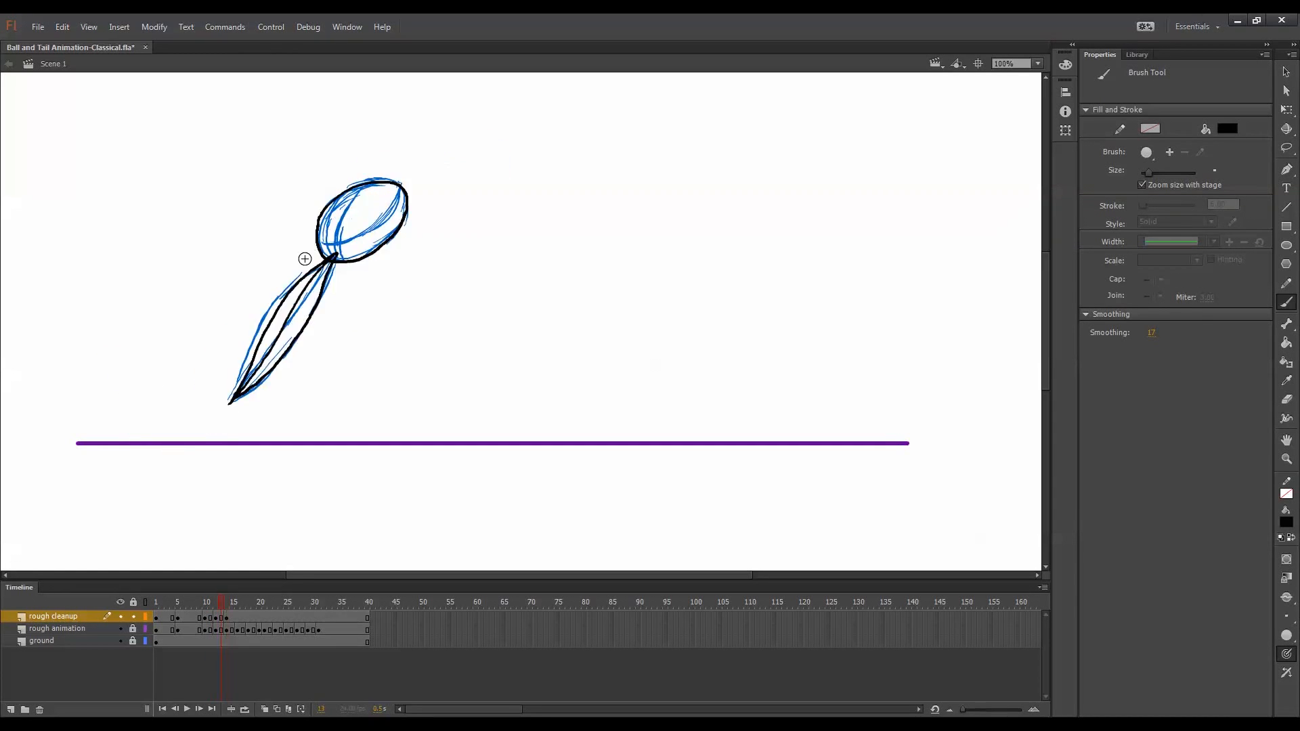
pyautogui.press('.')
pyautogui.moveTo(323, 246)
pyautogui.mouseDown()
pyautogui.moveTo(386, 164)
pyautogui.moveTo(440, 212)
pyautogui.moveTo(409, 189)
pyautogui.moveTo(434, 191)
pyautogui.moveTo(335, 230)
pyautogui.moveTo(406, 143)
pyautogui.moveTo(460, 190)
pyautogui.mouseUp()
# Insert a blank keyframe at frame 16 on the rough cleanup layer and trace the ball and tail near the jump's peak.
pyautogui.press('.')
pyautogui.press('.')
pyautogui.press('F7')
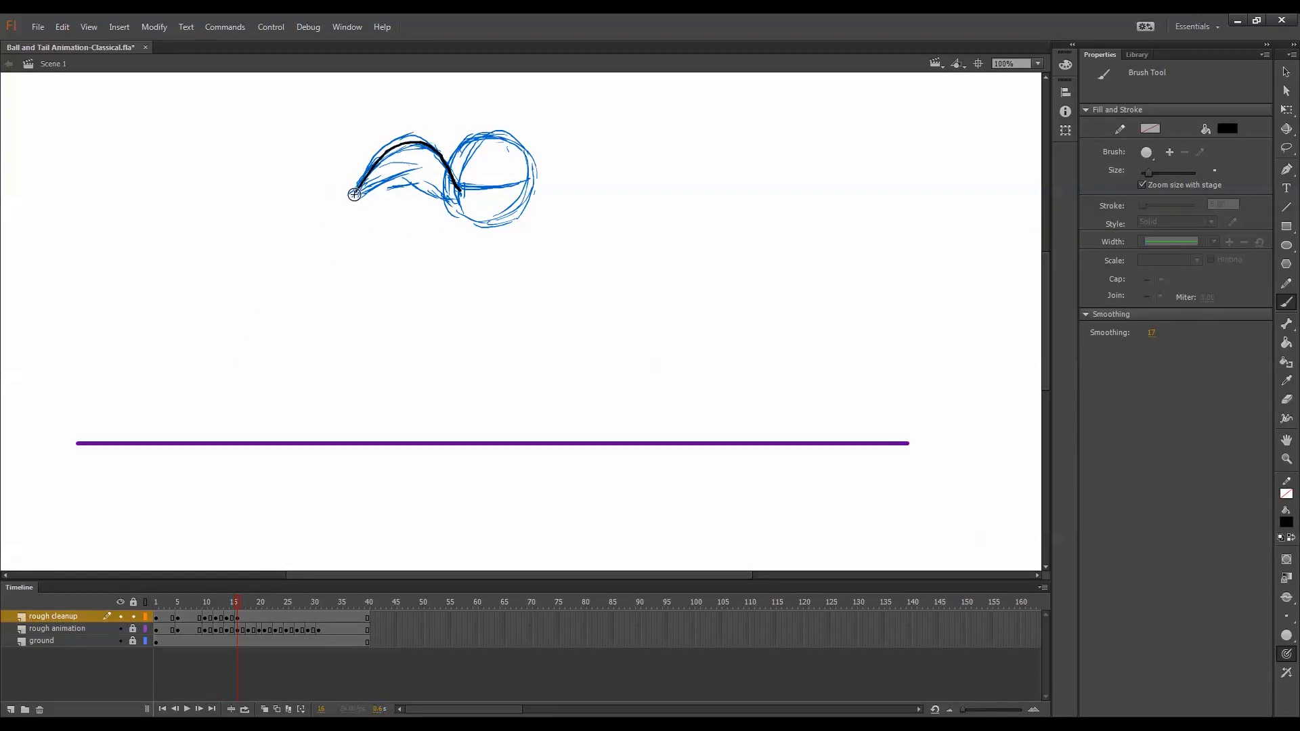
pyautogui.moveTo(356, 193)
pyautogui.mouseDown()
pyautogui.moveTo(403, 151)
pyautogui.moveTo(447, 156)
pyautogui.moveTo(501, 137)
pyautogui.moveTo(529, 177)
pyautogui.moveTo(508, 216)
pyautogui.moveTo(443, 199)
pyautogui.mouseUp()
# Compare the traced drawings at frames 12, 14 and 16, checking the frame 14 ball with the Free Transform tool.
pyautogui.press(',')
pyautogui.press(',')
pyautogui.press(',')
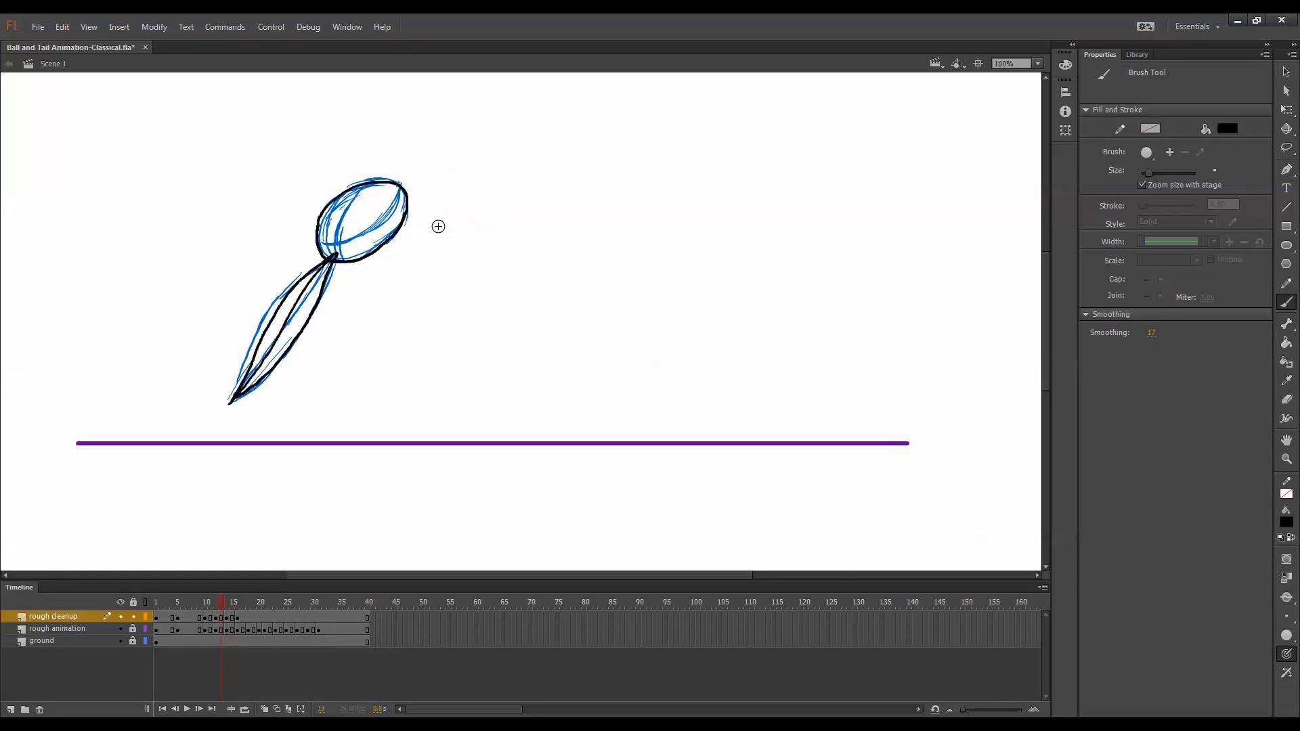
pyautogui.press('.')
pyautogui.click(1285, 109)
pyautogui.click(379, 178)
pyautogui.click(365, 166)
pyautogui.press('.')
pyautogui.press('.')
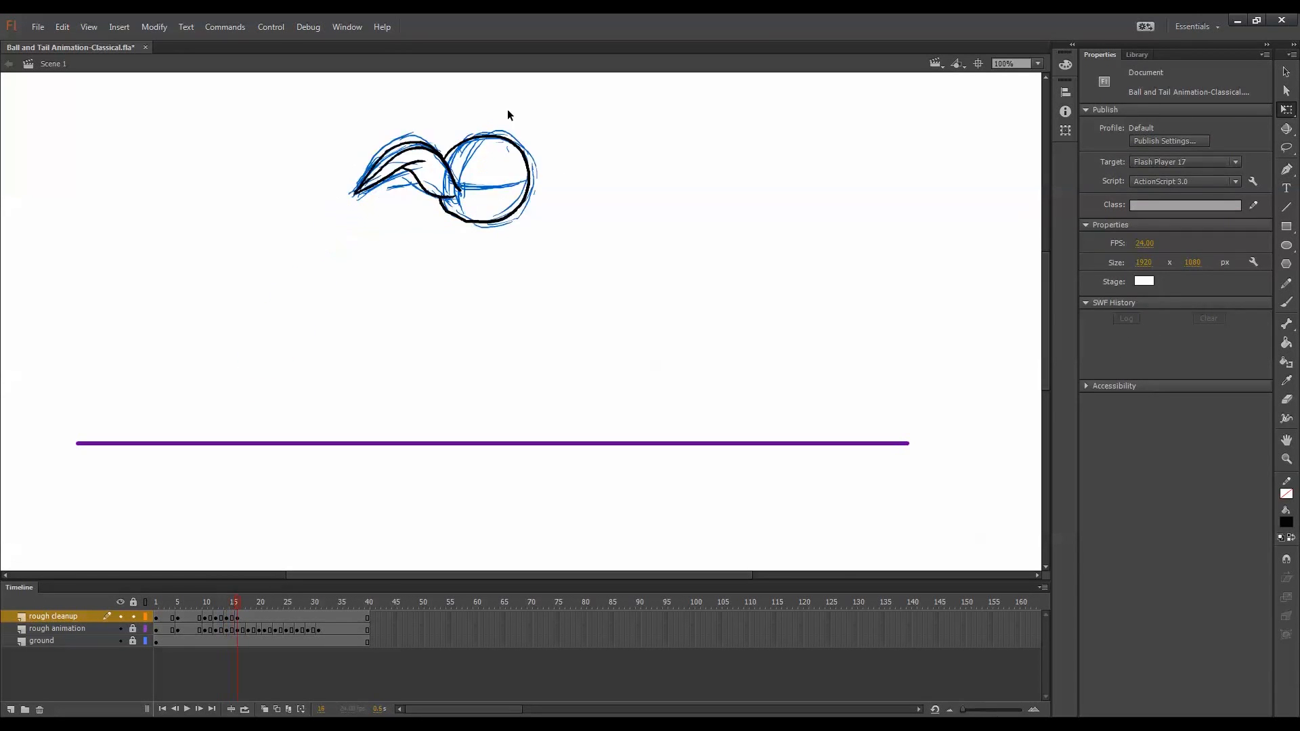
pyautogui.press(',')
pyautogui.press(',')
pyautogui.press('b')
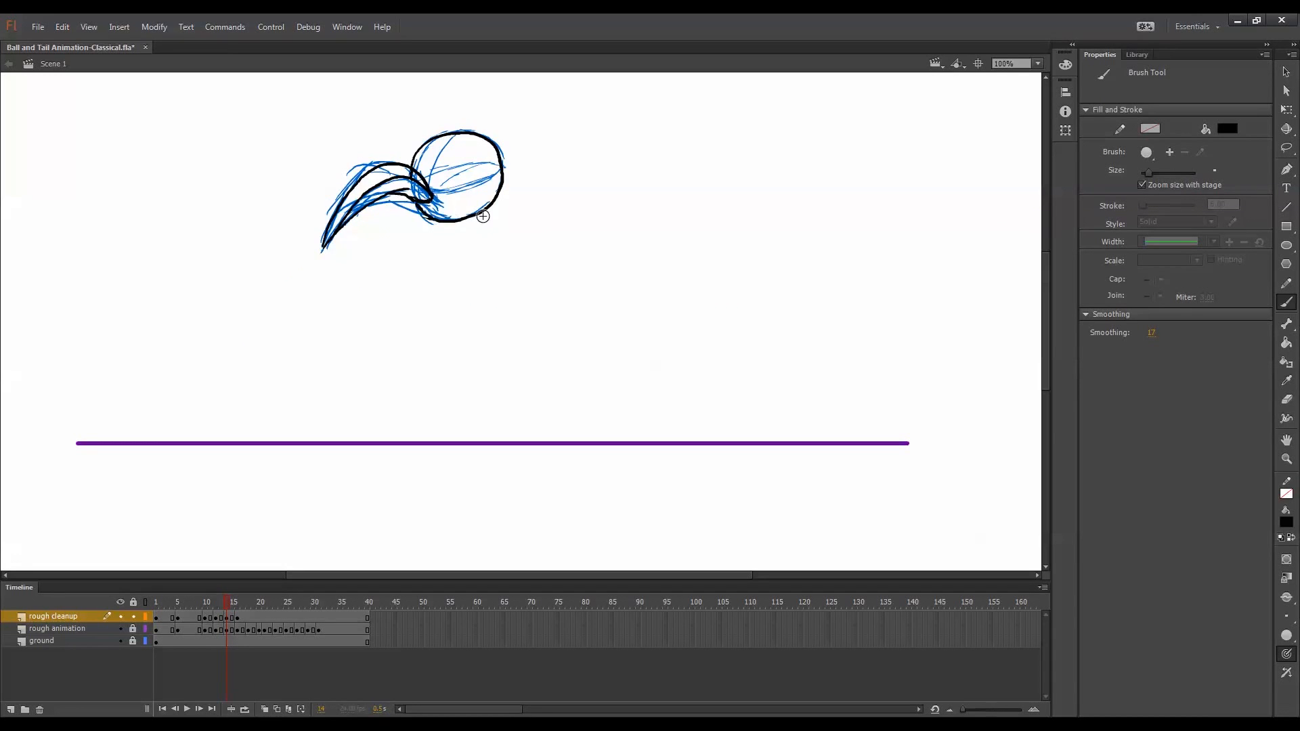
# Insert a blank keyframe at frame 18 on the rough cleanup layer and trace the descending ball's raised tail.
pyautogui.press('.')
pyautogui.press('.')
pyautogui.press('.')
pyautogui.press('.')
pyautogui.press(',')
pyautogui.press('.')
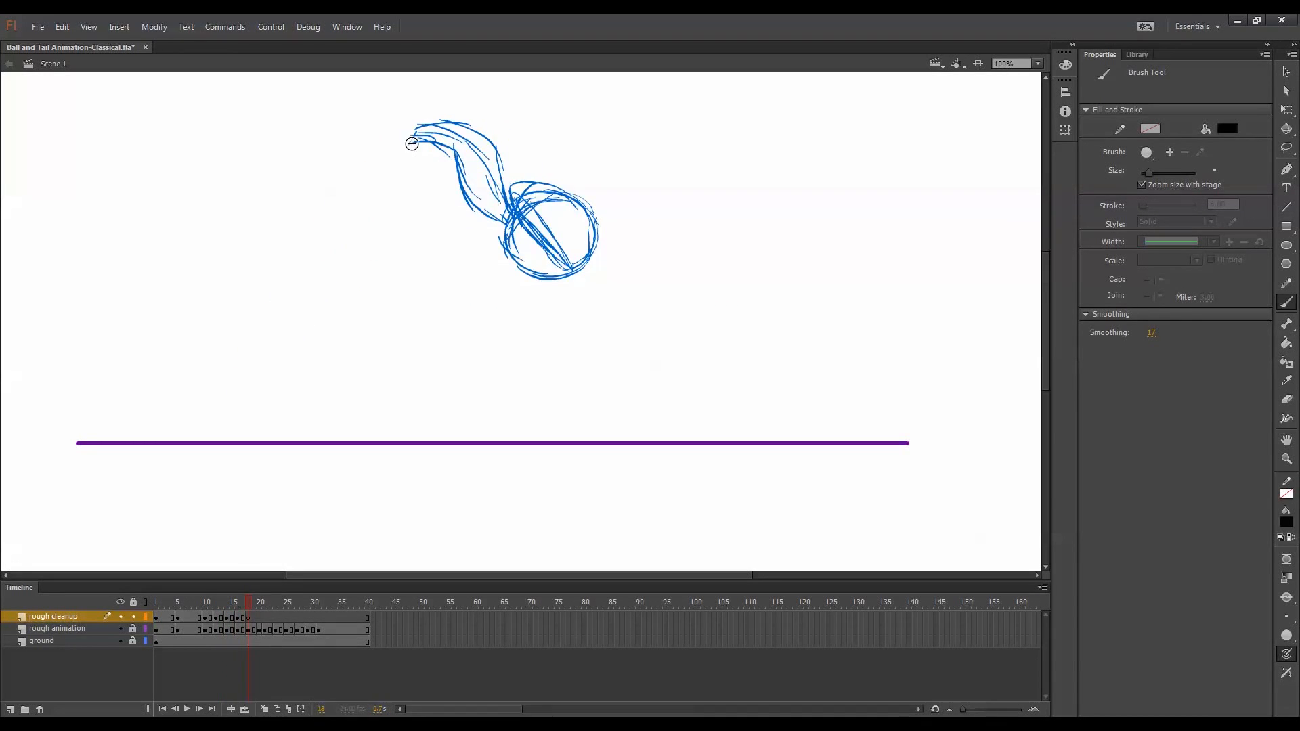
pyautogui.moveTo(410, 144); pyautogui.dragTo(511, 206)
pyautogui.press(',')
pyautogui.press('.')
pyautogui.moveTo(411, 144)
pyautogui.mouseDown()
pyautogui.moveTo(462, 146)
pyautogui.moveTo(489, 215)
pyautogui.moveTo(589, 234)
pyautogui.moveTo(521, 279)
pyautogui.moveTo(508, 210)
pyautogui.mouseUp()
# Insert a blank keyframe at frame 20 on the rough cleanup layer and trace the stretched falling ball and its trailing tail.
pyautogui.press('.')
pyautogui.press(',')
pyautogui.press('.')
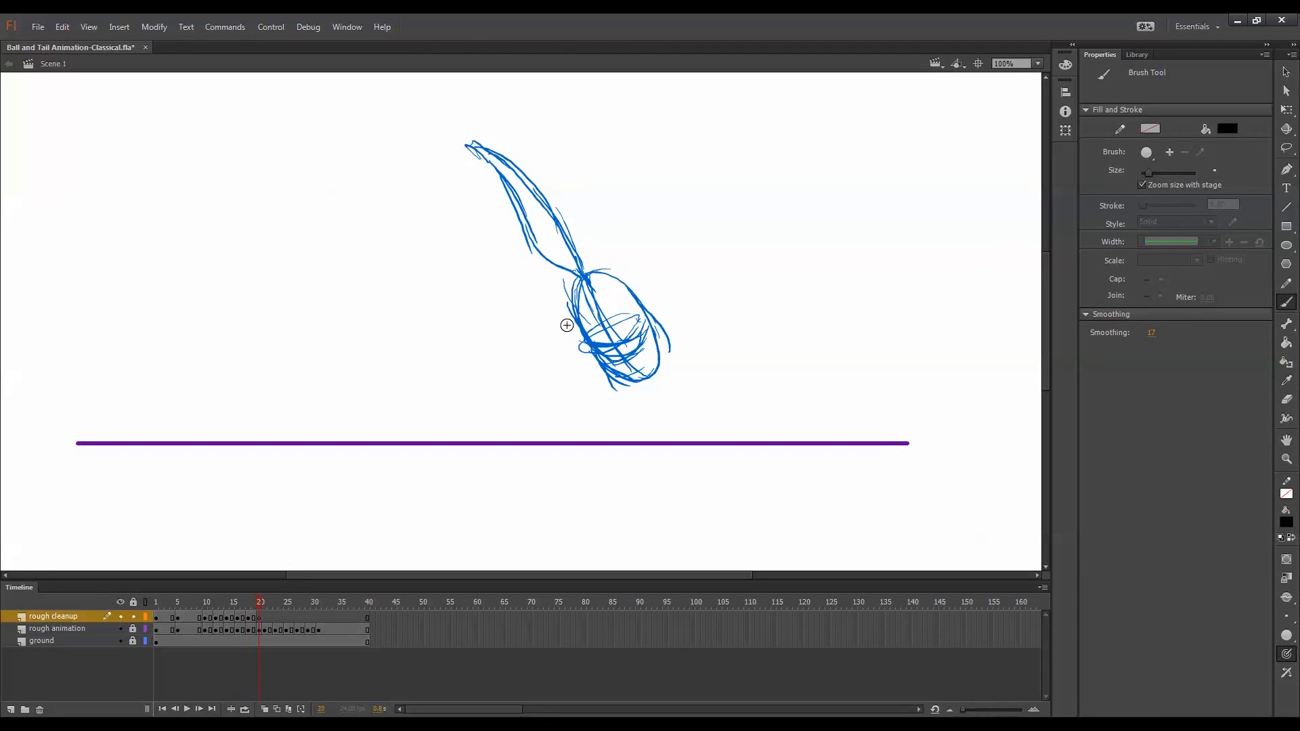
pyautogui.moveTo(562, 318)
pyautogui.mouseDown()
pyautogui.moveTo(638, 379)
pyautogui.moveTo(645, 324)
pyautogui.moveTo(613, 276)
pyautogui.moveTo(565, 274)
pyautogui.moveTo(559, 317)
pyautogui.mouseUp()
pyautogui.moveTo(474, 147)
pyautogui.mouseDown()
pyautogui.moveTo(568, 270)
pyautogui.moveTo(501, 162)
pyautogui.moveTo(567, 260)
pyautogui.mouseUp()
pyautogui.press(',')
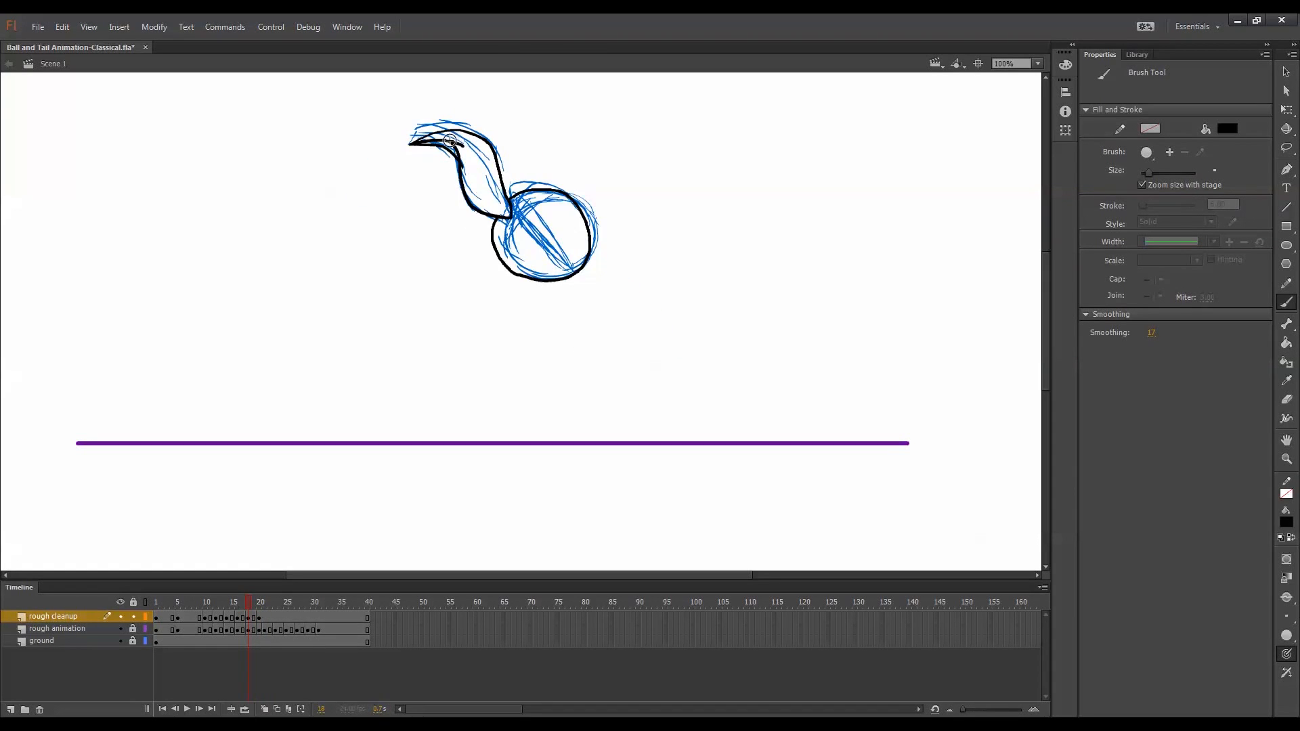
pyautogui.moveTo(440, 140)
pyautogui.mouseDown()
pyautogui.moveTo(468, 150)
pyautogui.moveTo(499, 205)
pyautogui.mouseUp()
pyautogui.press(',')
pyautogui.press(',')
pyautogui.press('.')
pyautogui.press('.')
pyautogui.press('.')
pyautogui.moveTo(490, 161); pyautogui.dragTo(568, 270)
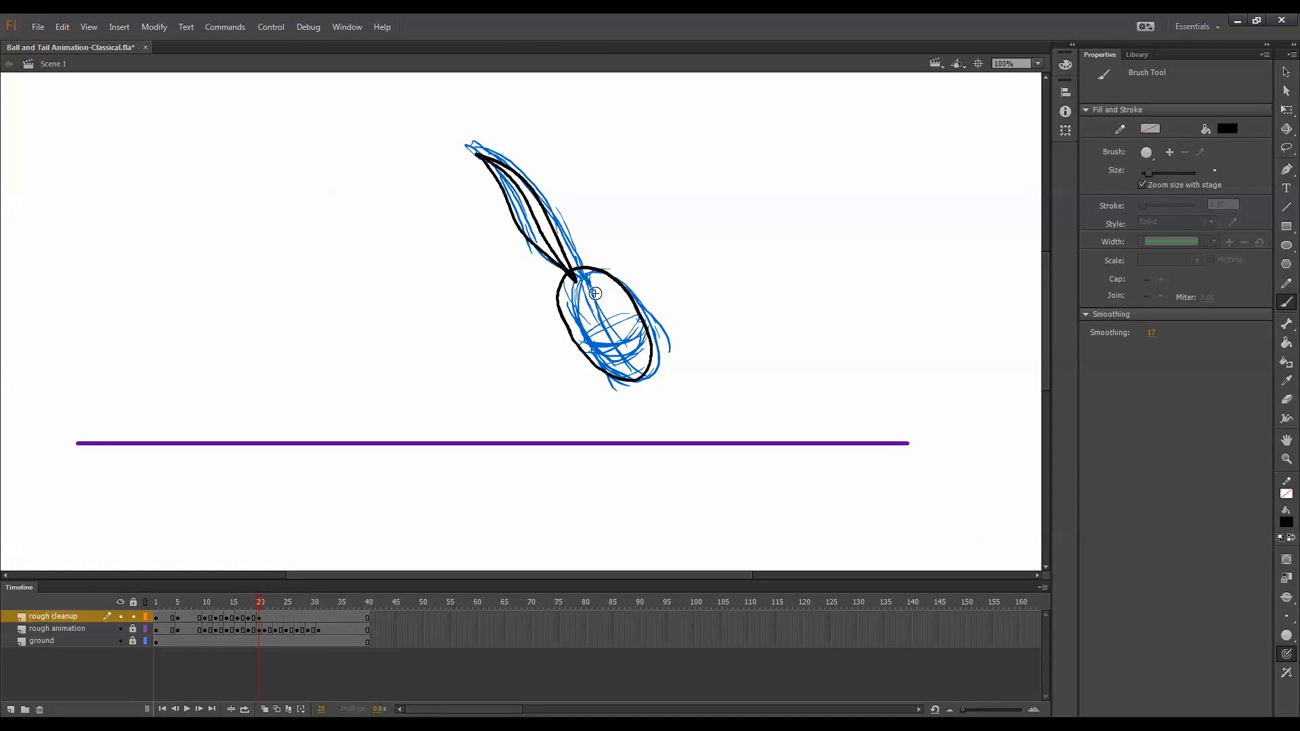
# Insert a blank keyframe at frame 21 on the rough cleanup layer and trace the squashed landing ball with its raised tail.
pyautogui.press('.')
pyautogui.press('F7')
pyautogui.moveTo(642, 404)
pyautogui.mouseDown()
pyautogui.moveTo(645, 440)
pyautogui.moveTo(715, 441)
pyautogui.moveTo(750, 406)
pyautogui.moveTo(660, 393)
pyautogui.moveTo(633, 411)
pyautogui.mouseUp()
pyautogui.moveTo(590, 288); pyautogui.dragTo(654, 429)
pyautogui.moveTo(593, 289)
pyautogui.mouseDown()
pyautogui.moveTo(663, 429)
pyautogui.moveTo(648, 356)
pyautogui.moveTo(656, 430)
pyautogui.mouseUp()
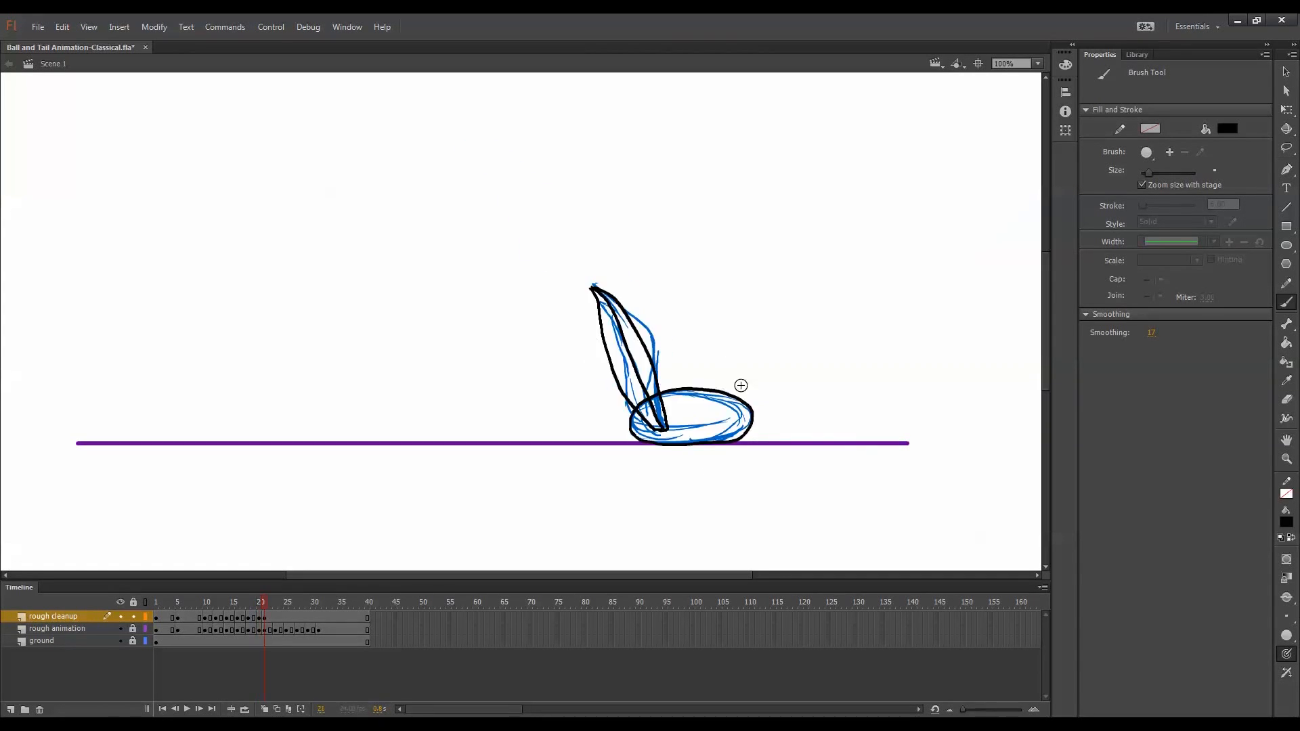
pyautogui.press(',')
pyautogui.press('.')
# Insert a blank keyframe at frame 23 on the rough cleanup layer and trace the S-shaped tail and recovering ball.
pyautogui.press('.')
pyautogui.press('.')
pyautogui.press('F7')
pyautogui.press(',')
pyautogui.press(',')
pyautogui.press(',')
pyautogui.press('.')
pyautogui.press('.')
pyautogui.press('.')
pyautogui.moveTo(618, 313)
pyautogui.mouseDown()
pyautogui.moveTo(643, 438)
pyautogui.moveTo(657, 426)
pyautogui.mouseUp()
pyautogui.moveTo(619, 314)
pyautogui.mouseDown()
pyautogui.moveTo(633, 369)
pyautogui.moveTo(618, 429)
pyautogui.mouseUp()
pyautogui.moveTo(627, 319)
pyautogui.mouseDown()
pyautogui.moveTo(642, 344)
pyautogui.moveTo(636, 420)
pyautogui.moveTo(662, 423)
pyautogui.mouseUp()
pyautogui.press(',')
pyautogui.press('.')
pyautogui.moveTo(618, 428); pyautogui.dragTo(658, 425)
pyautogui.moveTo(648, 394)
pyautogui.mouseDown()
pyautogui.moveTo(671, 373)
pyautogui.moveTo(714, 372)
pyautogui.moveTo(720, 438)
pyautogui.moveTo(657, 438)
pyautogui.mouseUp()
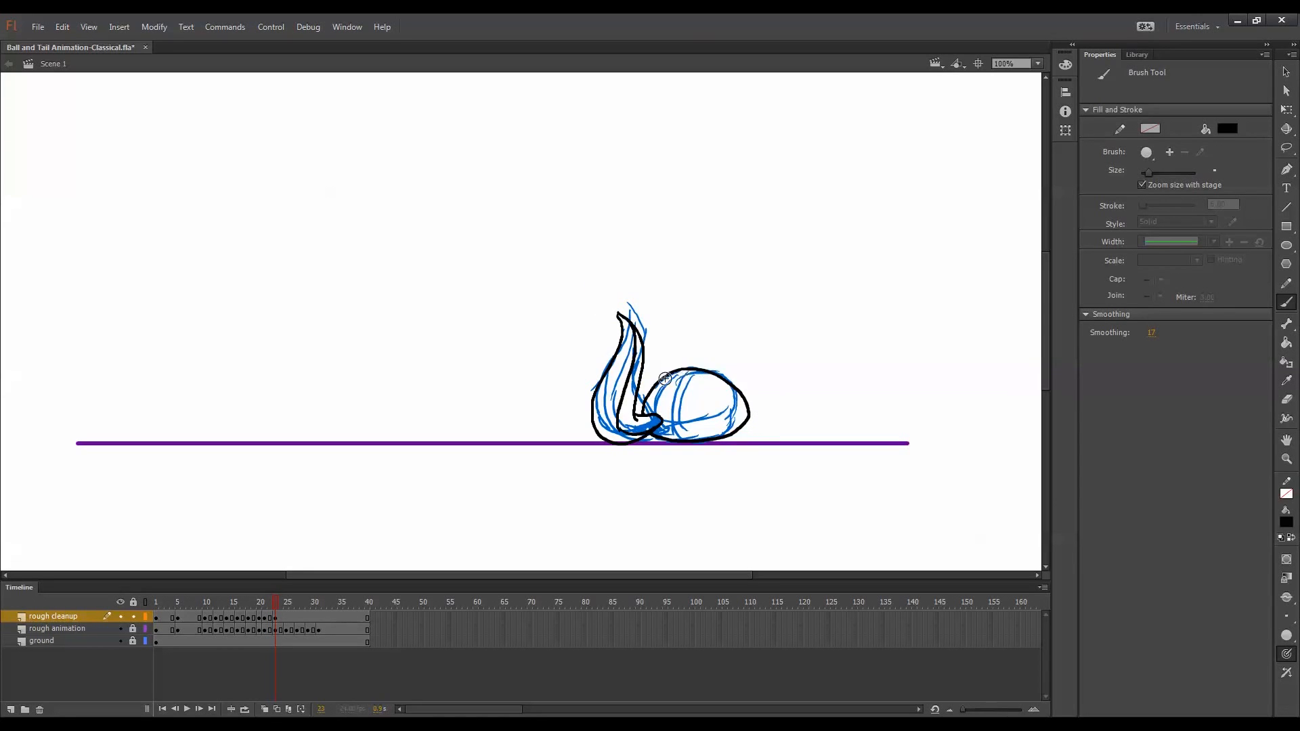
# Erase the top of the ball at frame 23 and redraw it slightly flatter.
pyautogui.press('e')
pyautogui.moveTo(661, 382)
pyautogui.mouseDown()
pyautogui.moveTo(738, 375)
pyautogui.moveTo(694, 377)
pyautogui.moveTo(735, 386)
pyautogui.mouseUp()
pyautogui.press('b')
# Insert a blank keyframe at frame 25 on the rough cleanup layer and trace the round ball and upturned tail, tidying where they join.
pyautogui.press('.')
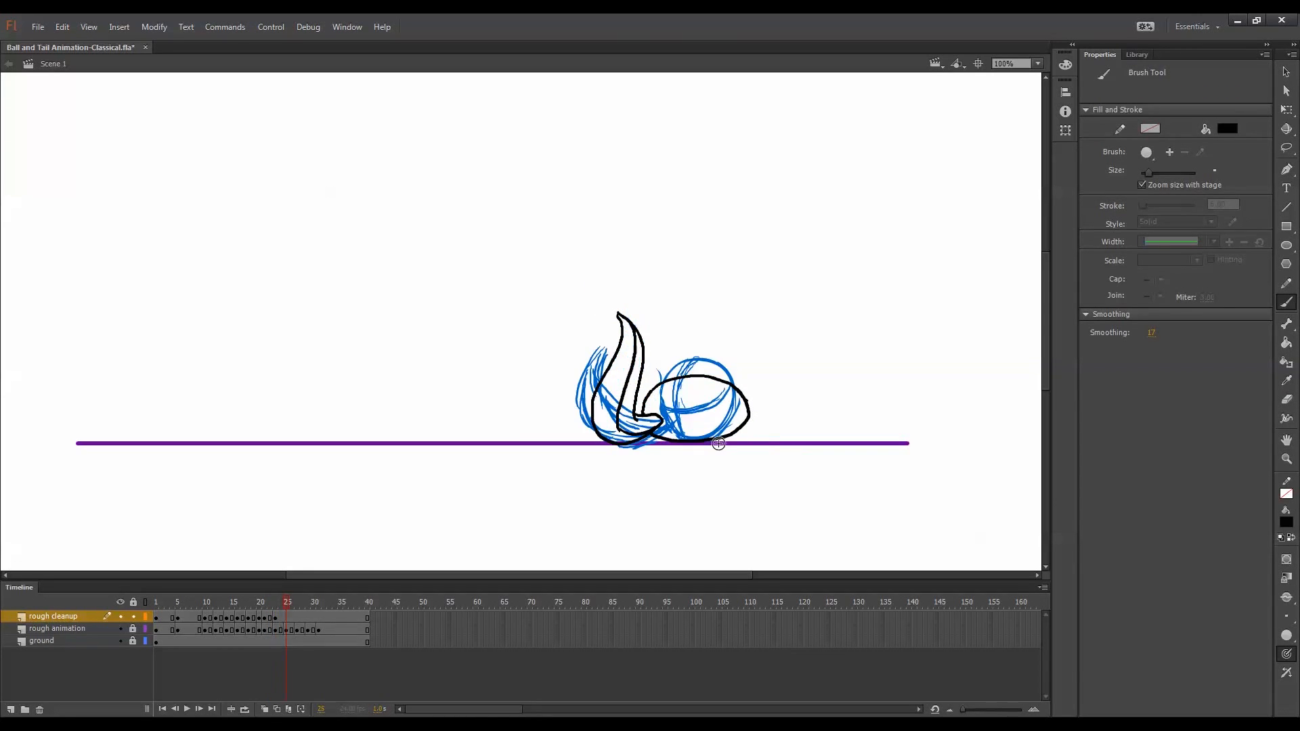
pyautogui.press('.')
pyautogui.press(',')
pyautogui.press(',')
pyautogui.press(',')
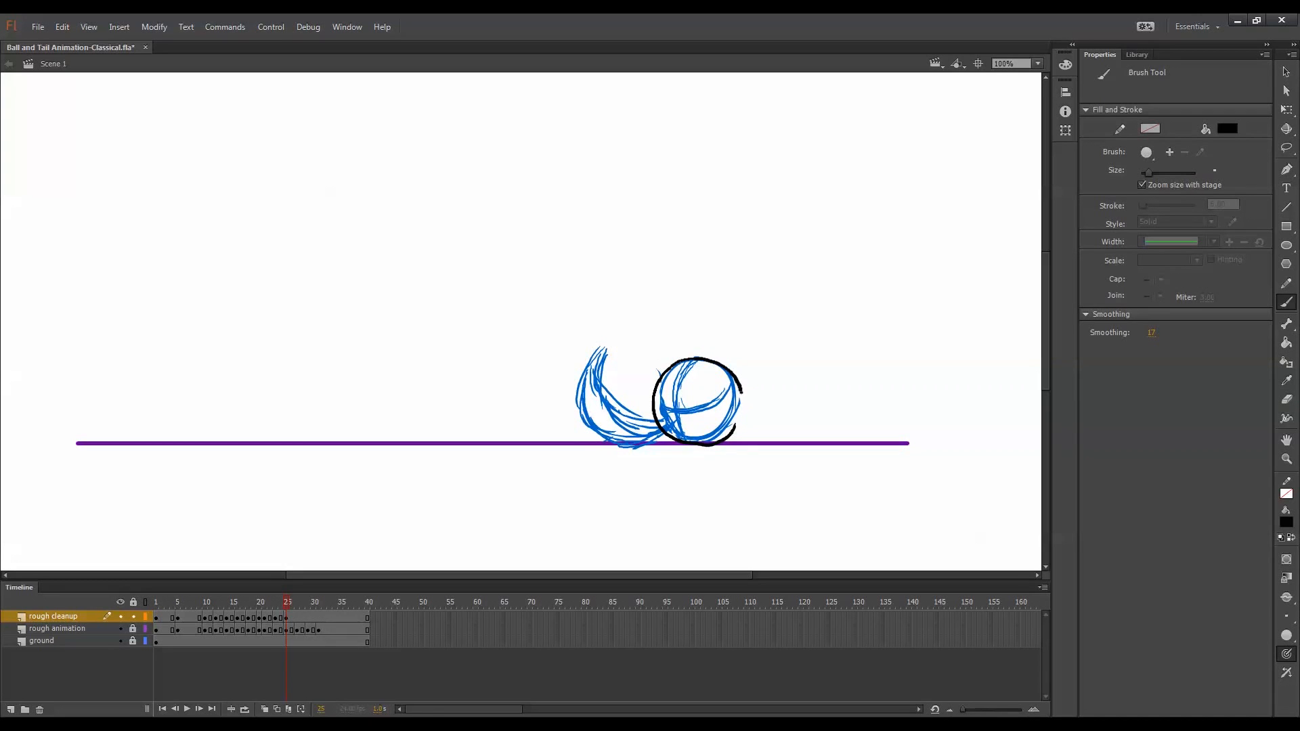
pyautogui.press('.')
pyautogui.press('.')
pyautogui.press('.')
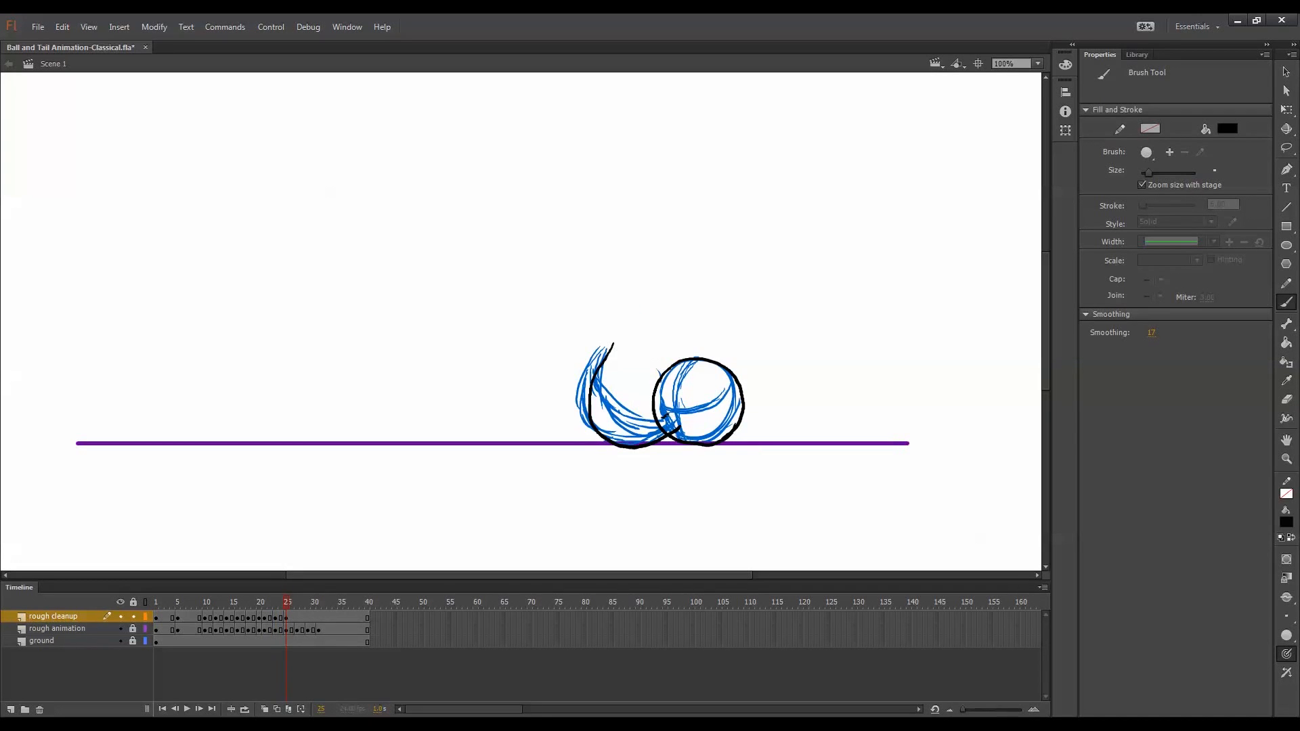
pyautogui.moveTo(614, 345)
pyautogui.mouseDown()
pyautogui.moveTo(616, 416)
pyautogui.moveTo(669, 416)
pyautogui.mouseUp()
pyautogui.press('e')
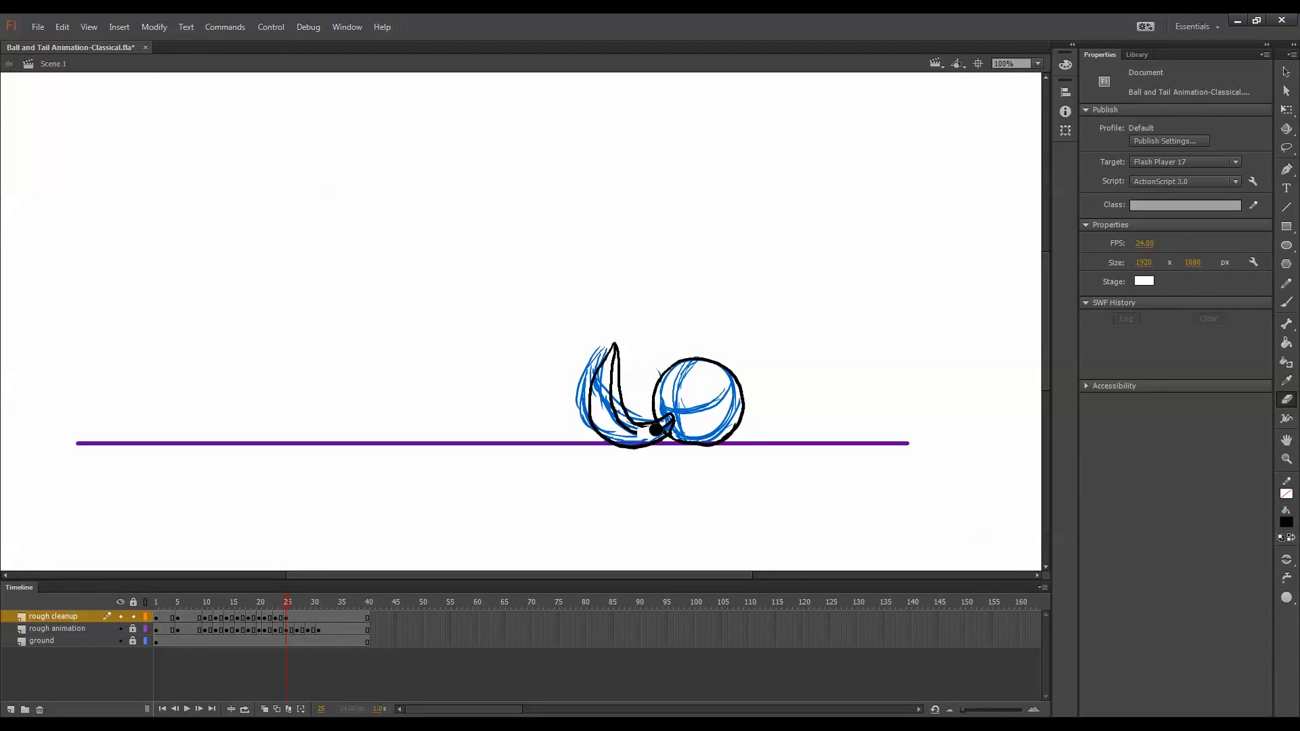
pyautogui.press('b')
# Insert a blank keyframe at frame 27 on the rough cleanup layer and trace the settled ball and lowering curved tail.
pyautogui.press('.')
pyautogui.press('.')
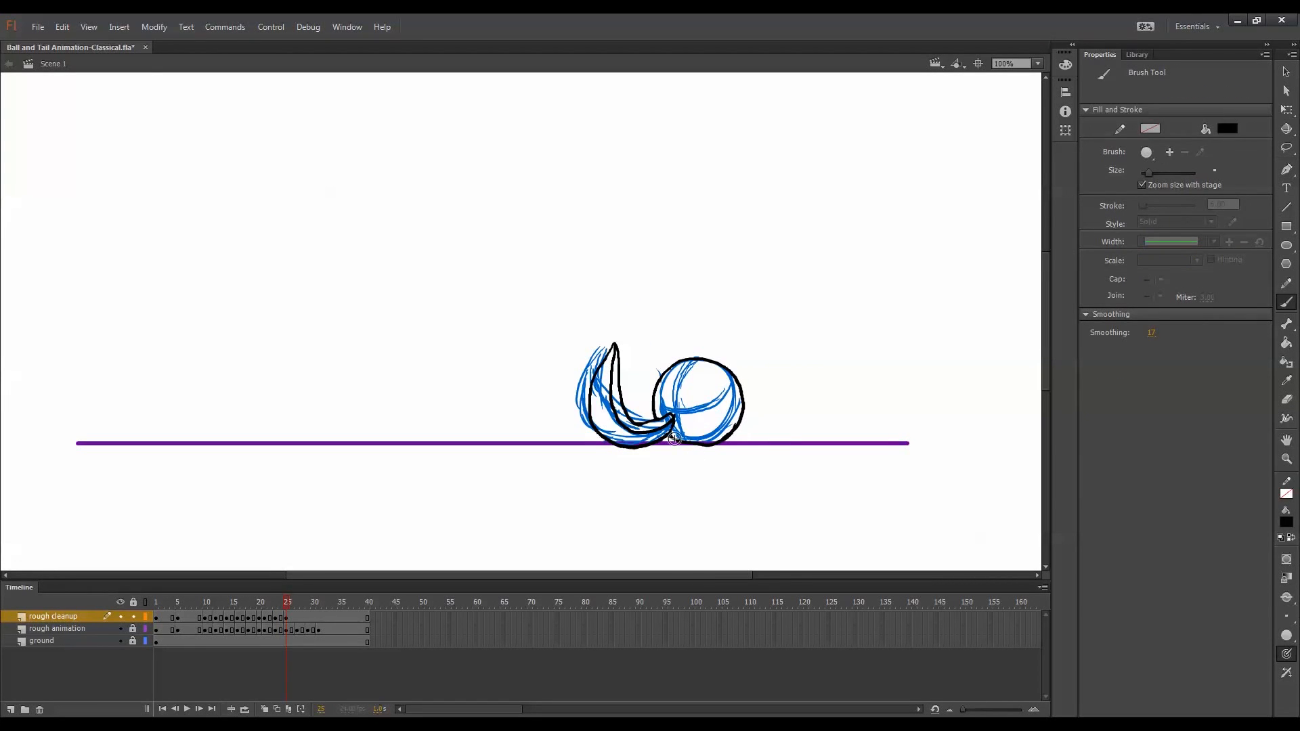
pyautogui.press('F7')
pyautogui.press(',')
pyautogui.press(',')
pyautogui.press('.')
pyautogui.press('.')
pyautogui.moveTo(674, 366); pyautogui.dragTo(653, 396)
pyautogui.moveTo(584, 374)
pyautogui.mouseDown()
pyautogui.moveTo(604, 444)
pyautogui.moveTo(671, 417)
pyautogui.moveTo(603, 421)
pyautogui.moveTo(673, 412)
pyautogui.moveTo(635, 420)
pyautogui.moveTo(669, 409)
pyautogui.moveTo(689, 359)
pyautogui.moveTo(728, 434)
pyautogui.moveTo(696, 444)
pyautogui.mouseUp()
pyautogui.press(',')
pyautogui.press(',')
pyautogui.press('.')
pyautogui.press('.')
pyautogui.press(',')
pyautogui.press(',')
pyautogui.press('.')
pyautogui.press('.')
# Insert a blank keyframe at frame 29 on the rough cleanup layer and trace the wavy low tail and the ball.
pyautogui.press('.')
pyautogui.press('.')
pyautogui.press('F7')
pyautogui.press(',')
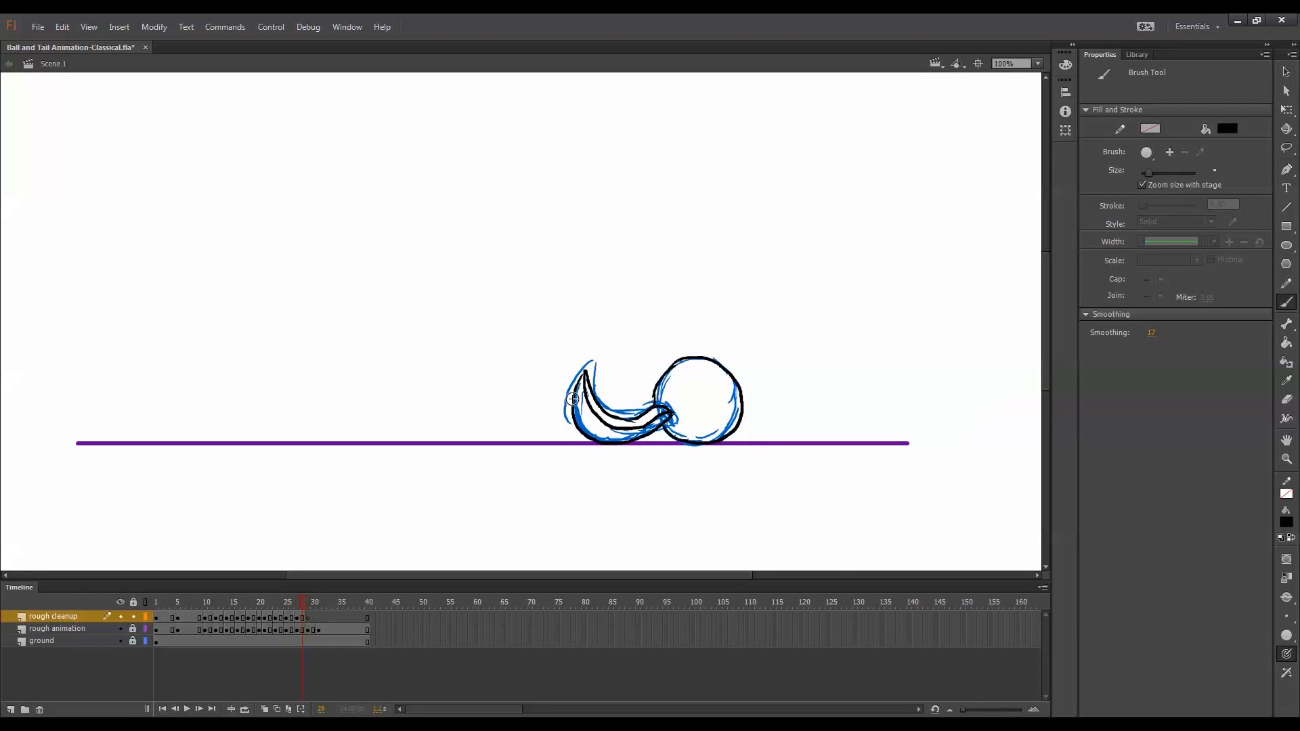
pyautogui.press('.')
pyautogui.moveTo(564, 391)
pyautogui.mouseDown()
pyautogui.moveTo(599, 436)
pyautogui.moveTo(643, 414)
pyautogui.mouseUp()
pyautogui.moveTo(623, 393); pyautogui.dragTo(651, 387)
pyautogui.press(',')
pyautogui.moveTo(572, 405)
pyautogui.mouseDown()
pyautogui.moveTo(617, 418)
pyautogui.moveTo(609, 405)
pyautogui.moveTo(623, 394)
pyautogui.mouseUp()
pyautogui.press('.')
pyautogui.moveTo(612, 419)
pyautogui.mouseDown()
pyautogui.moveTo(672, 413)
pyautogui.moveTo(660, 378)
pyautogui.moveTo(710, 358)
pyautogui.moveTo(742, 411)
pyautogui.moveTo(680, 441)
pyautogui.mouseUp()
pyautogui.press(',')
pyautogui.press('.')
pyautogui.press(',')
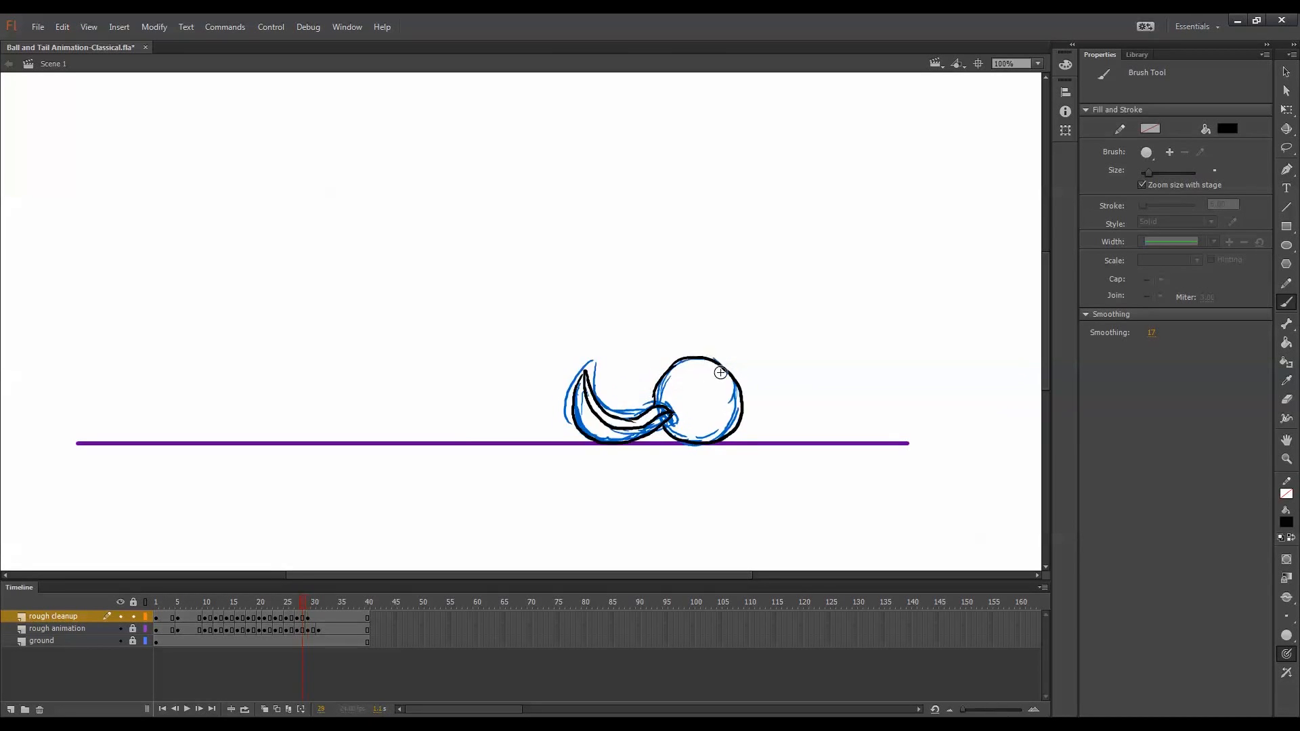
pyautogui.press('.')
# Insert a blank keyframe at frame 31 on the rough cleanup layer and trace the arched tail and the ball.
pyautogui.press('.')
pyautogui.press('.')
pyautogui.press('F7')
pyautogui.moveTo(573, 396)
pyautogui.mouseDown()
pyautogui.moveTo(642, 353)
pyautogui.moveTo(676, 423)
pyautogui.mouseUp()
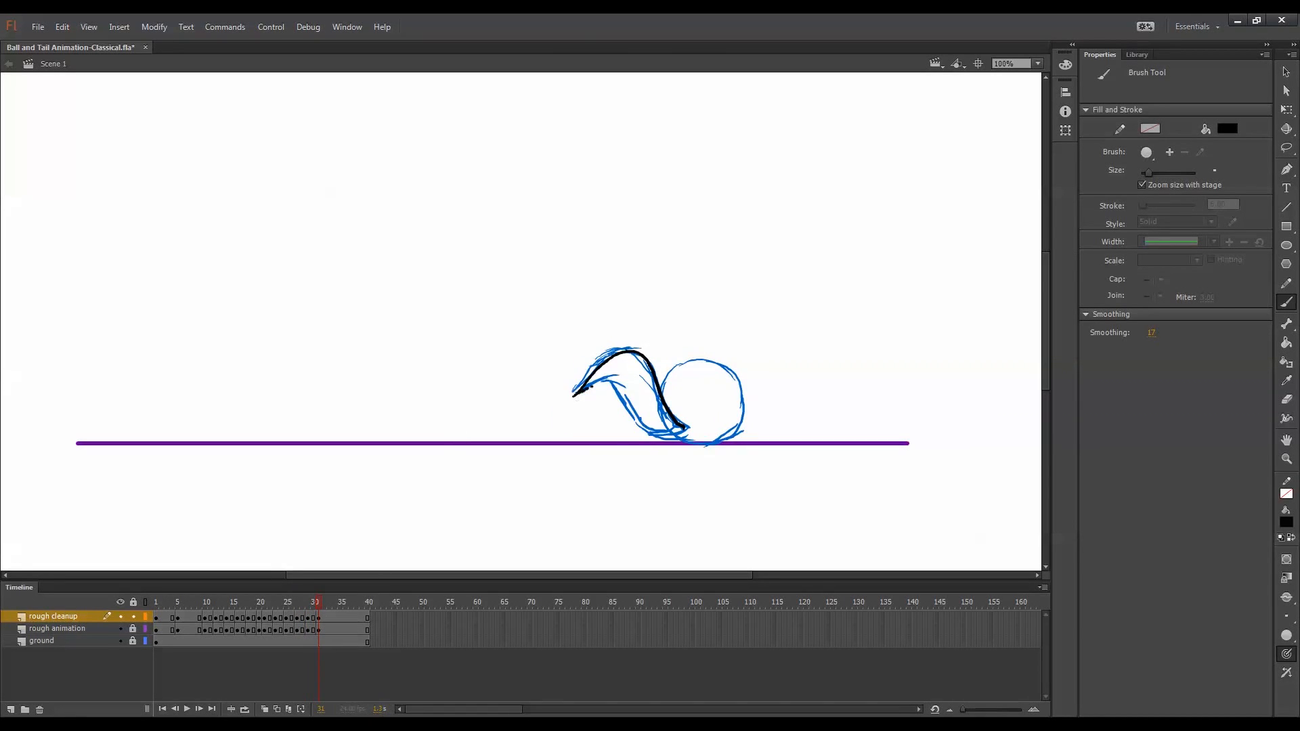
pyautogui.moveTo(572, 394)
pyautogui.mouseDown()
pyautogui.moveTo(639, 374)
pyautogui.moveTo(669, 434)
pyautogui.moveTo(679, 427)
pyautogui.moveTo(655, 434)
pyautogui.mouseUp()
pyautogui.press(',')
pyautogui.press('.')
pyautogui.press('e')
pyautogui.press('b')
pyautogui.press(',')
pyautogui.press('.')
pyautogui.press(',')
pyautogui.press('.')
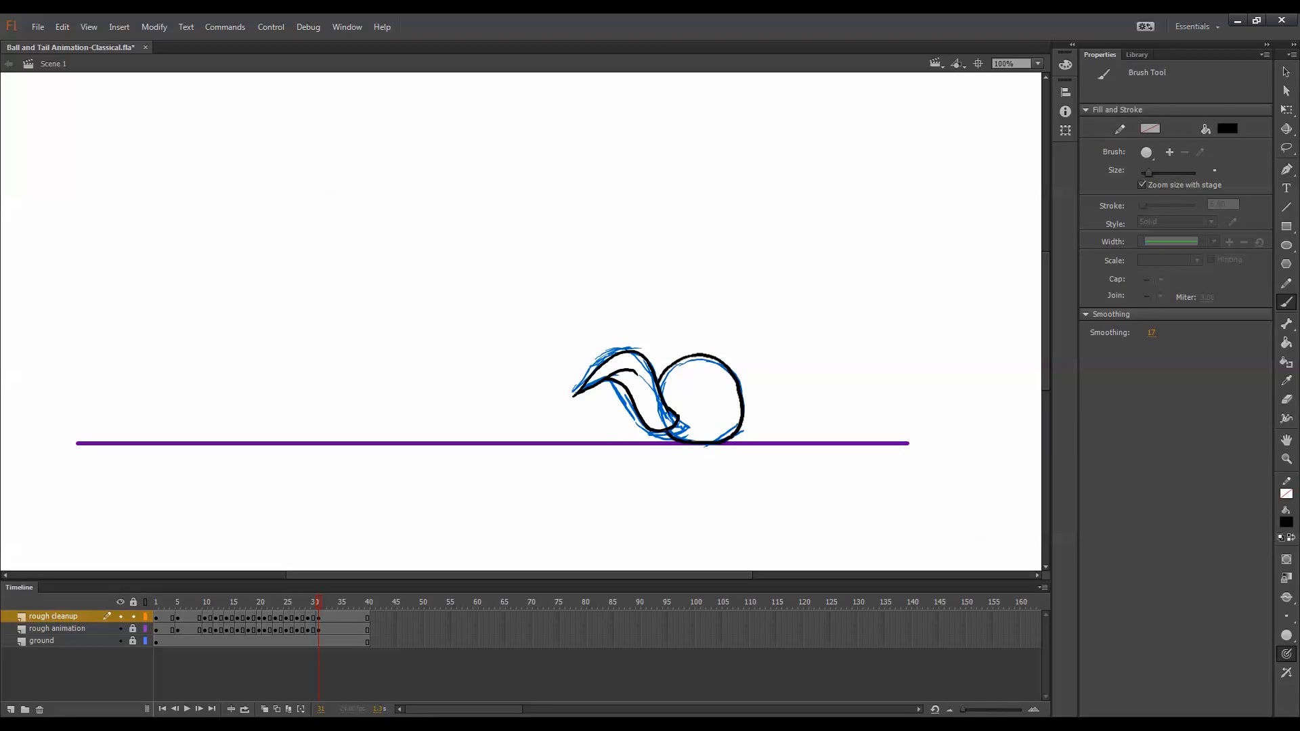
# Erase and redraw the right and top edges of the frame 31 ball, and finish the tail's inner line.
pyautogui.press('e')
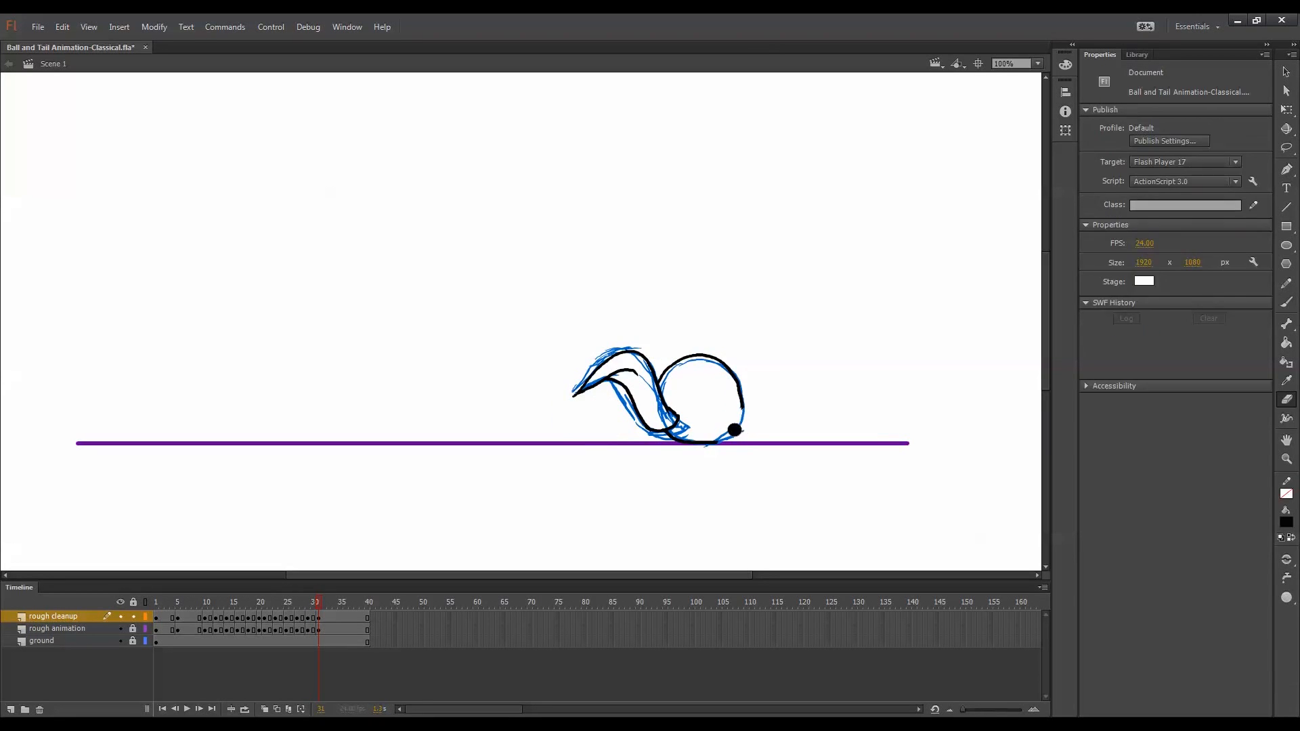
pyautogui.press('b')
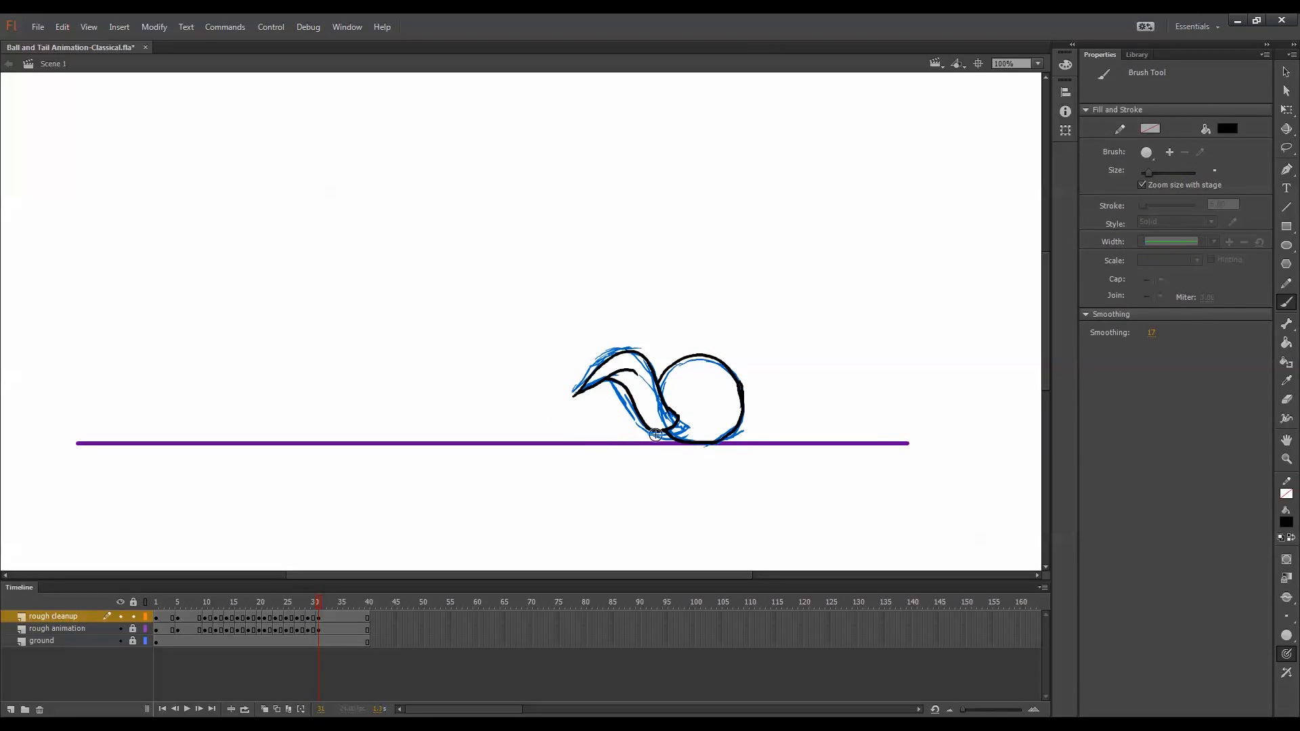
pyautogui.press(',')
pyautogui.press('.')
pyautogui.moveTo(674, 421); pyautogui.dragTo(659, 417)
pyautogui.press('e')
pyautogui.moveTo(664, 354); pyautogui.dragTo(721, 363)
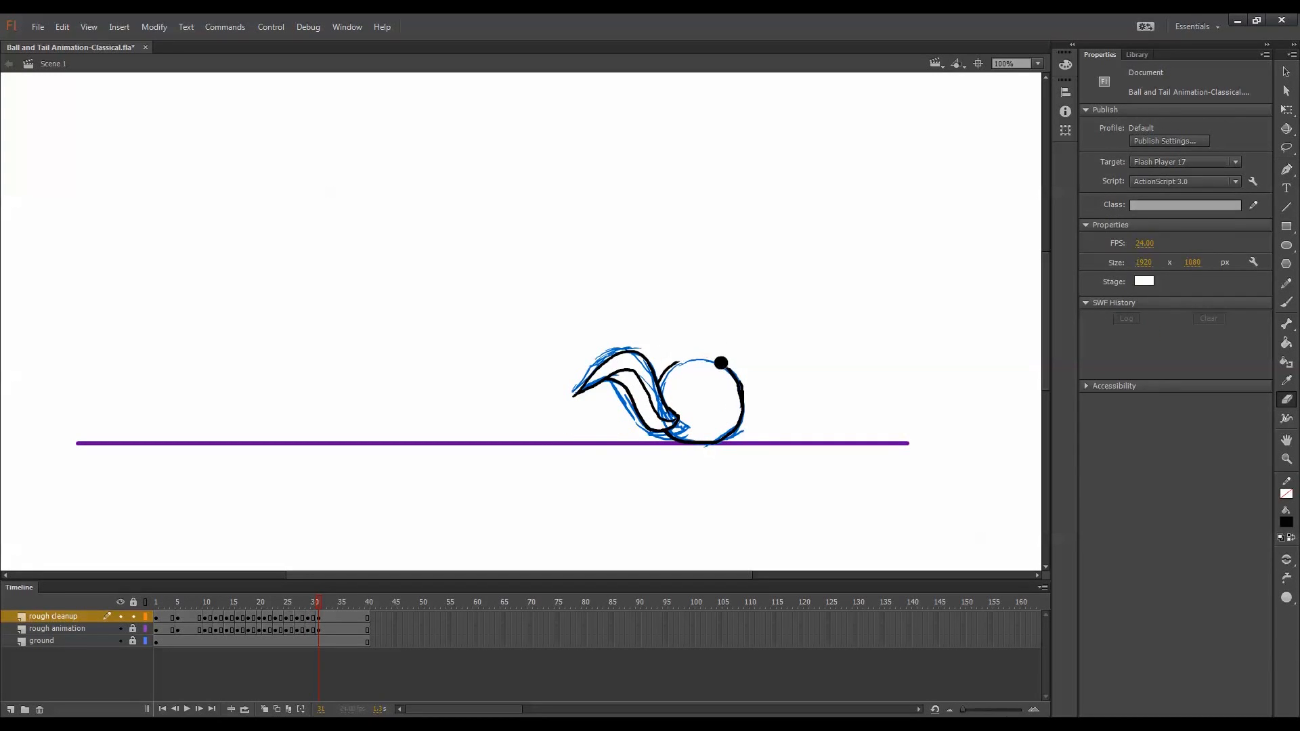
pyautogui.press('b')
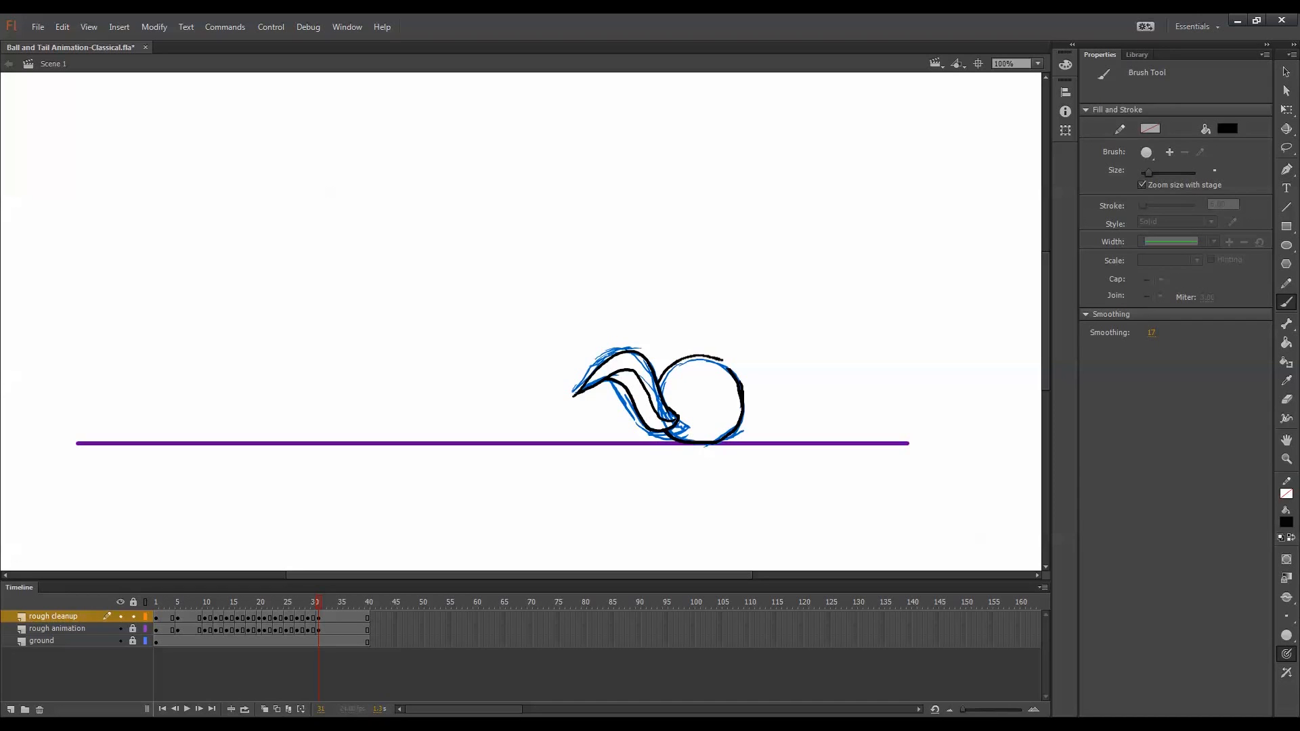
pyautogui.moveTo(732, 370); pyautogui.dragTo(740, 399)
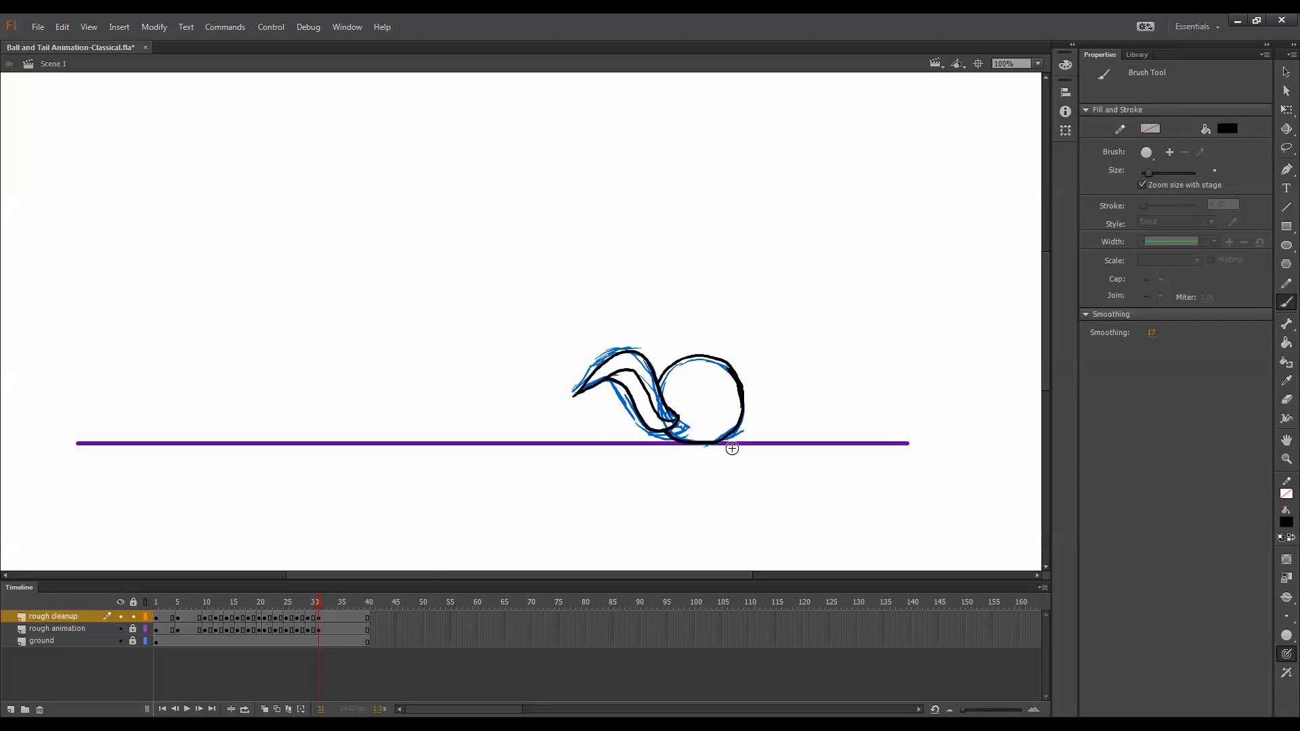
# Insert a blank keyframe at frame 30 on the rough cleanup layer and hide the rough animation layer.
pyautogui.click(315, 616)
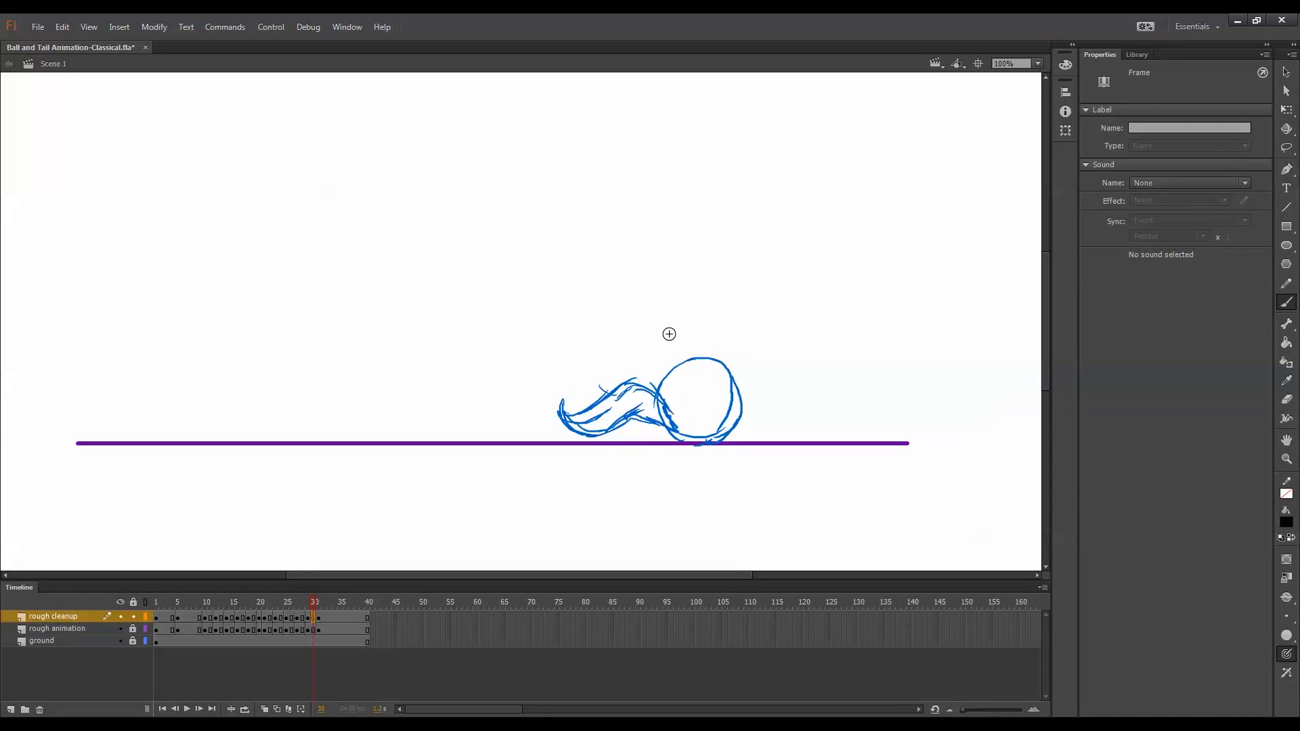
pyautogui.click(120, 628)
pyautogui.press('.')
pyautogui.press('.')
pyautogui.press('.')
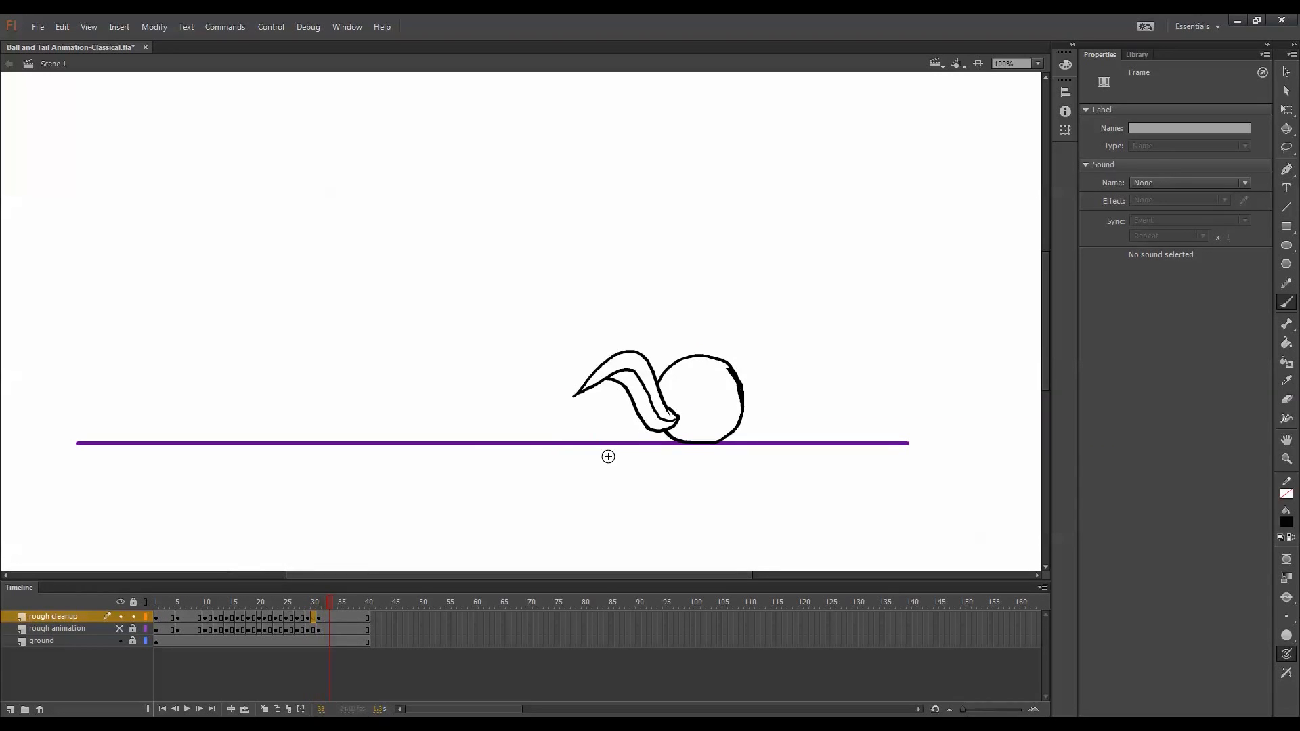
pyautogui.press(',')
pyautogui.press(',')
pyautogui.press(',')
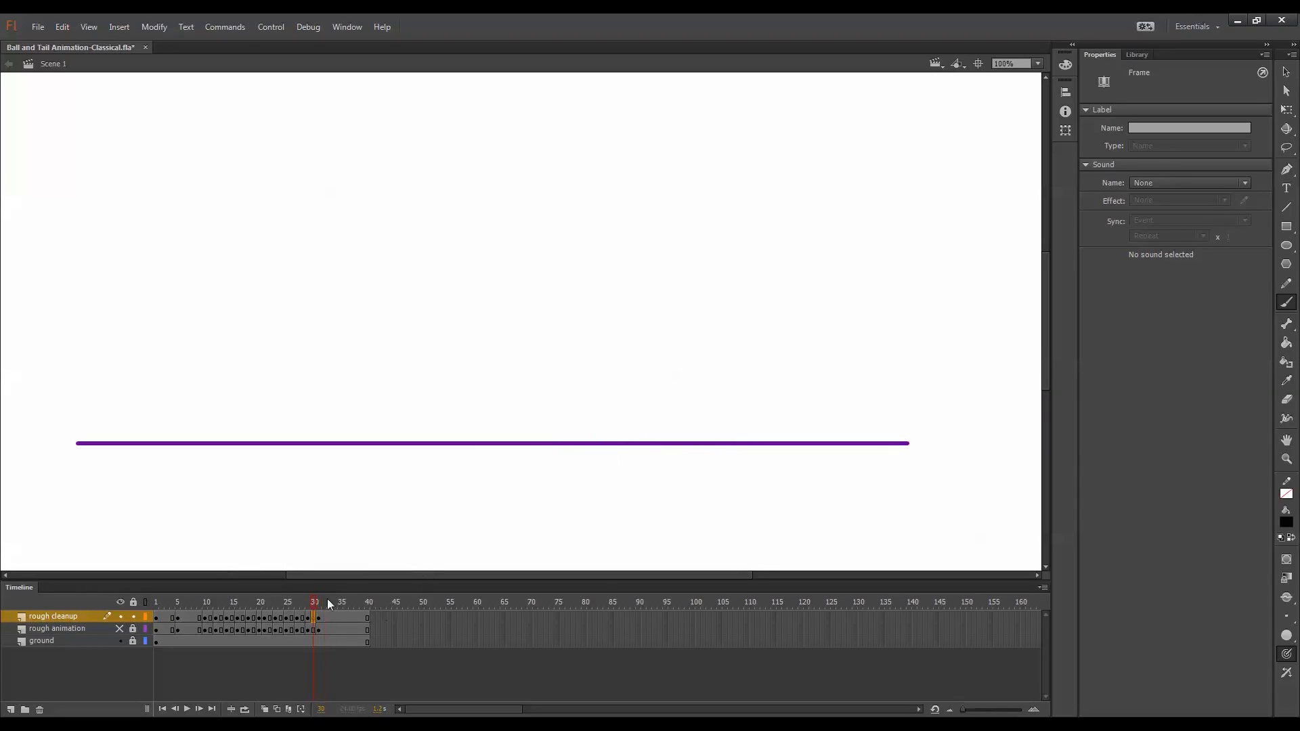
# Turn on onion skinning for the adjacent frames and draw the in-between tail outline at frame 30.
pyautogui.click(267, 710)
pyautogui.moveTo(308, 602); pyautogui.dragTo(310, 602)
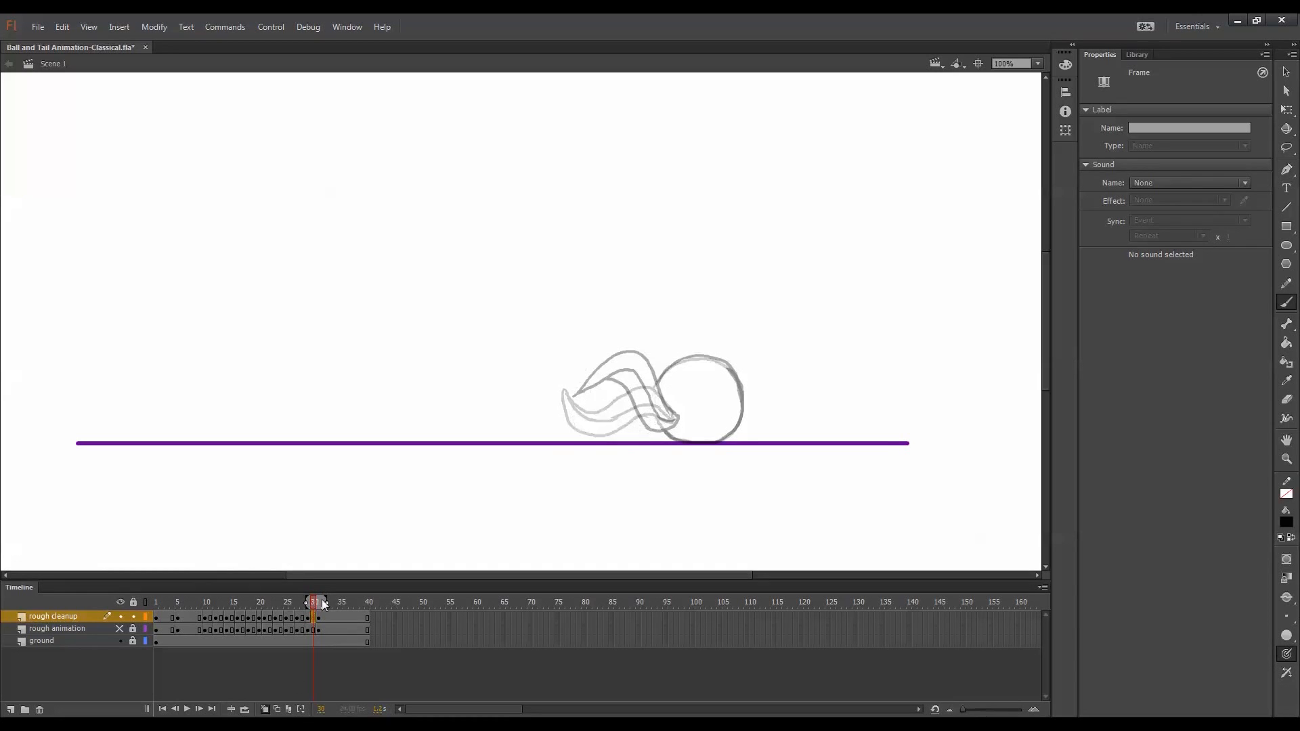
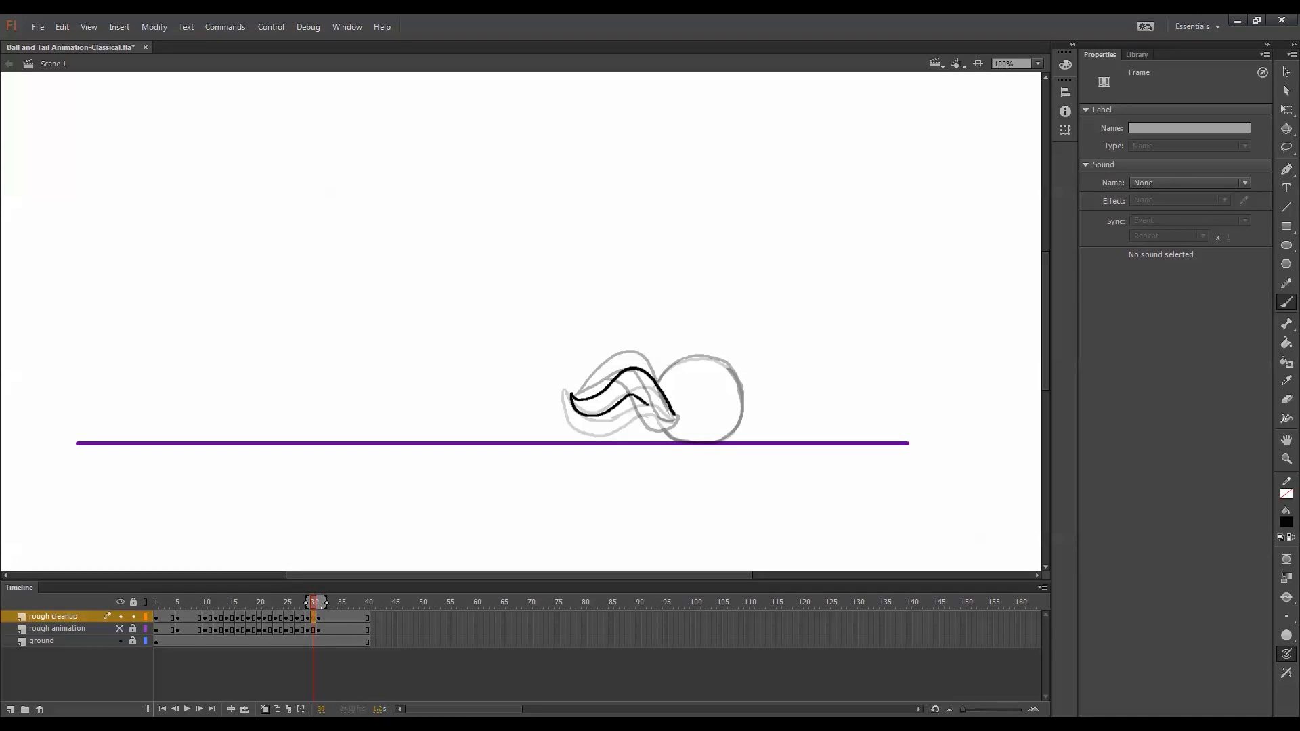
pyautogui.click(672, 412)
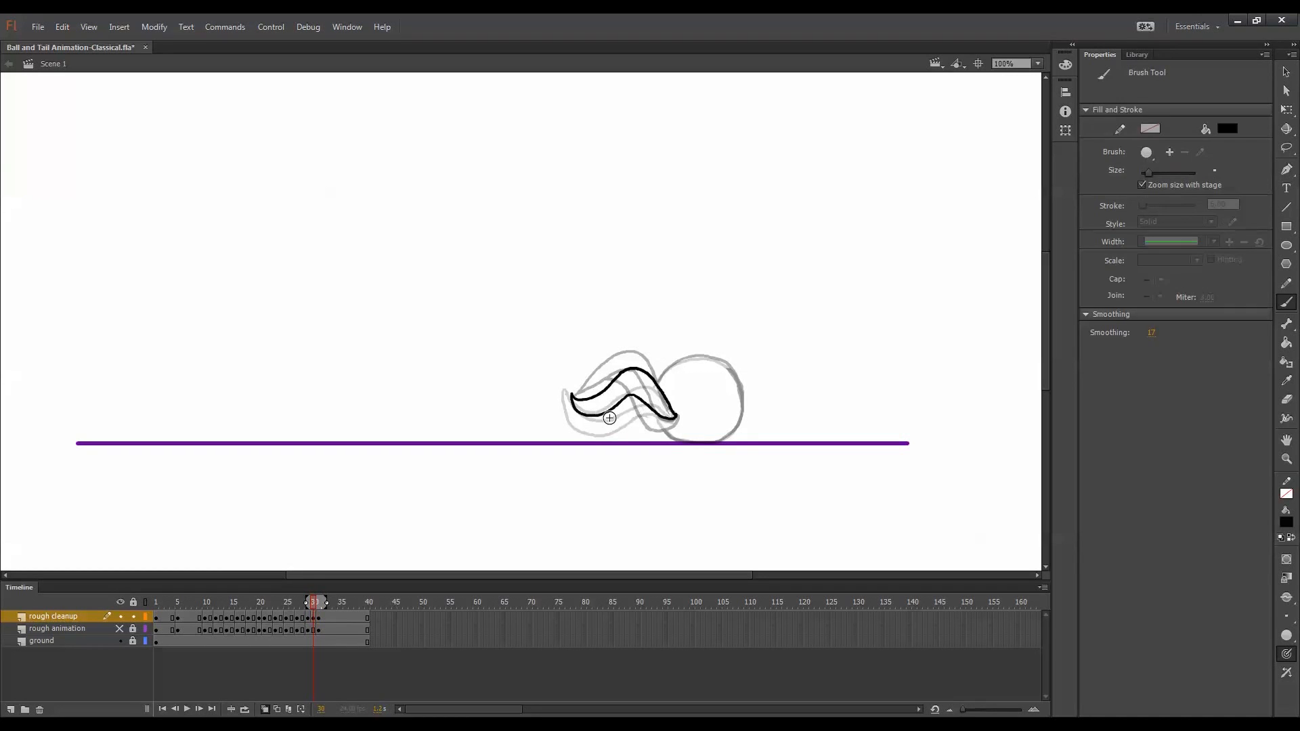
# Compare frame 30 with frames 29 and 31, and draw its ball over the onion-skinned outlines.
pyautogui.press(',')
pyautogui.press('.')
pyautogui.press('.')
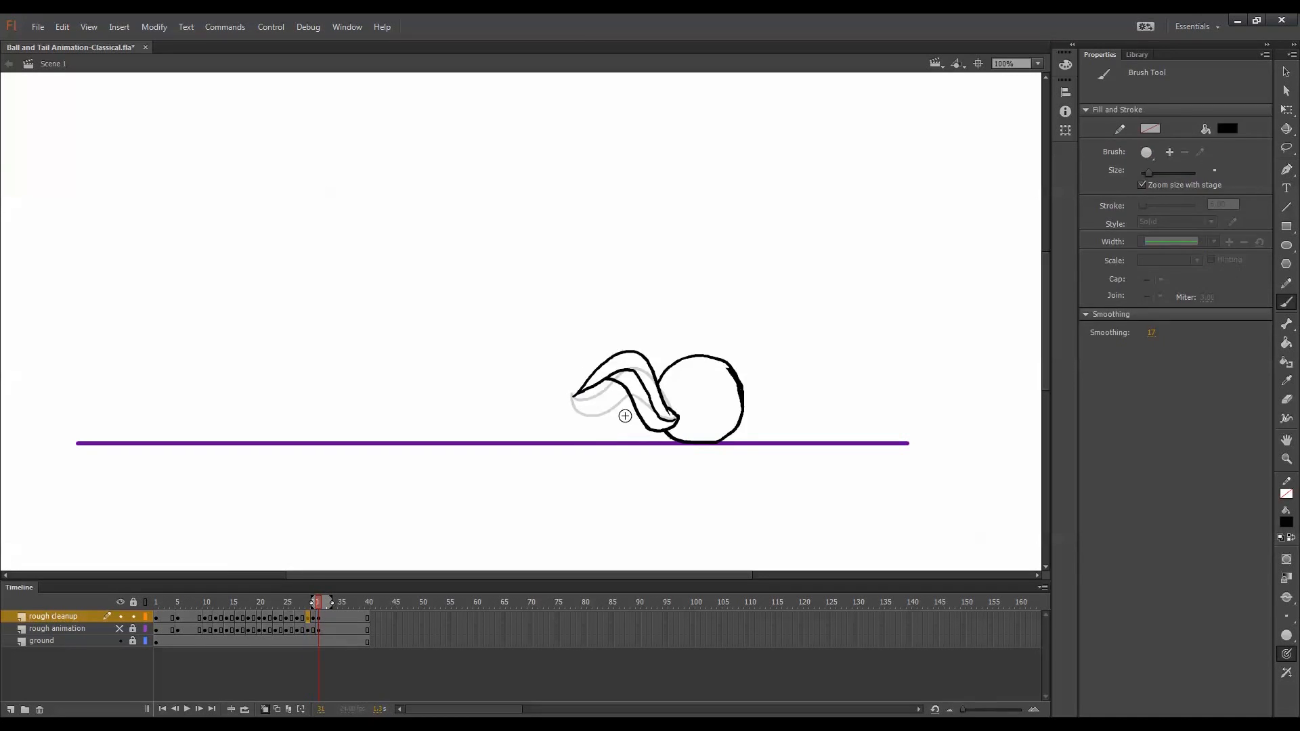
pyautogui.press(',')
pyautogui.press('.')
pyautogui.press(',')
pyautogui.press(',')
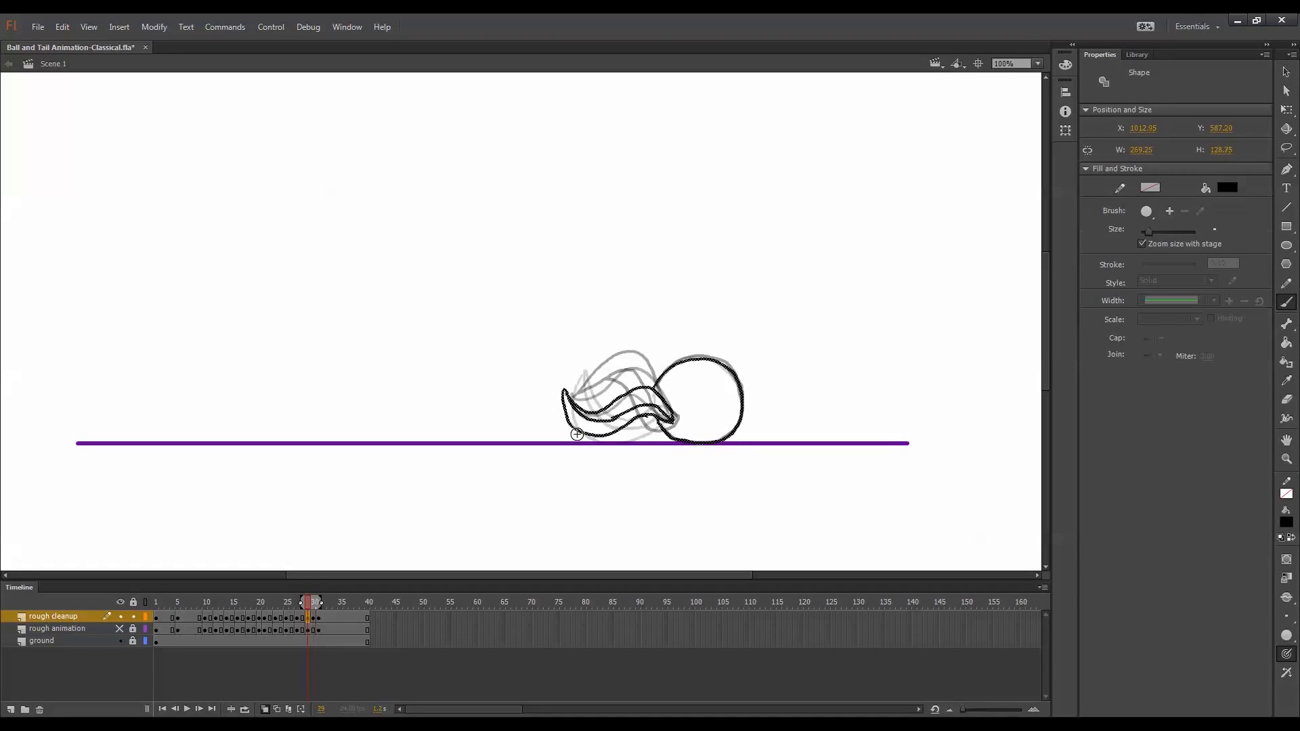
pyautogui.press('.')
pyautogui.press(',')
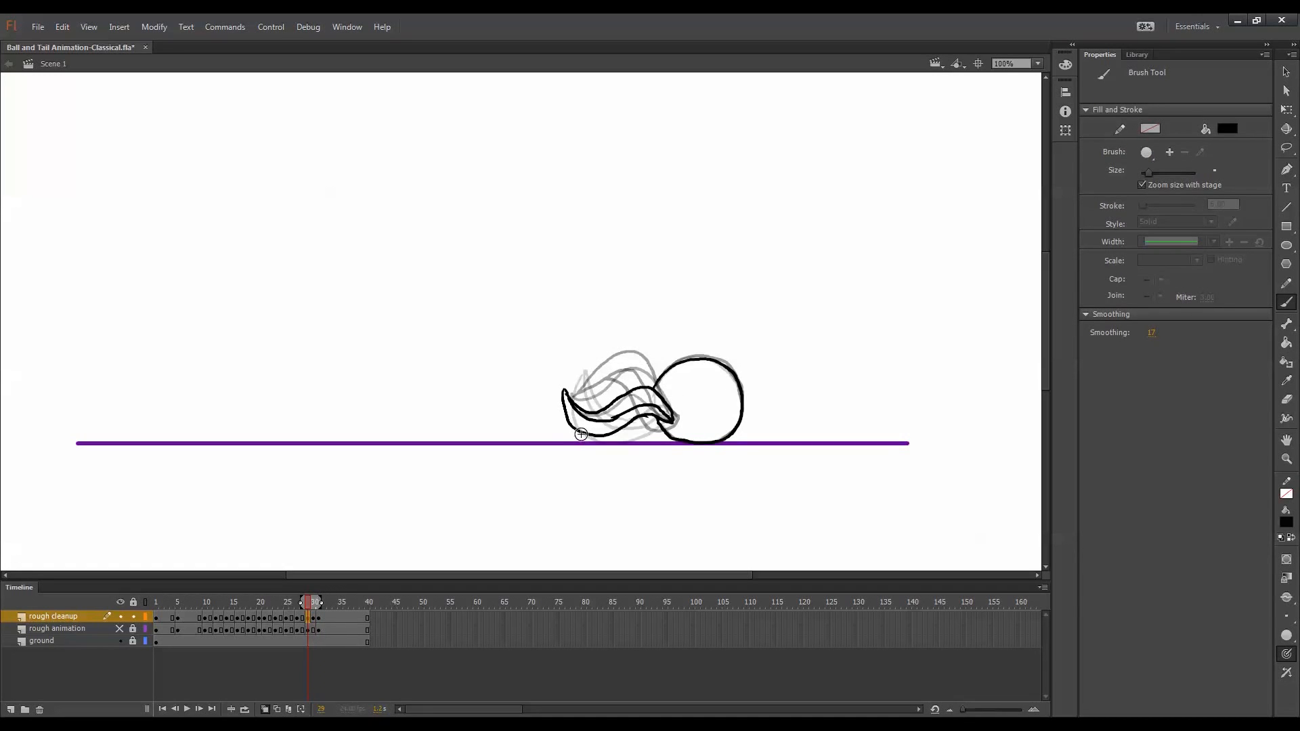
pyautogui.press('.')
pyautogui.press(',')
pyautogui.press('.')
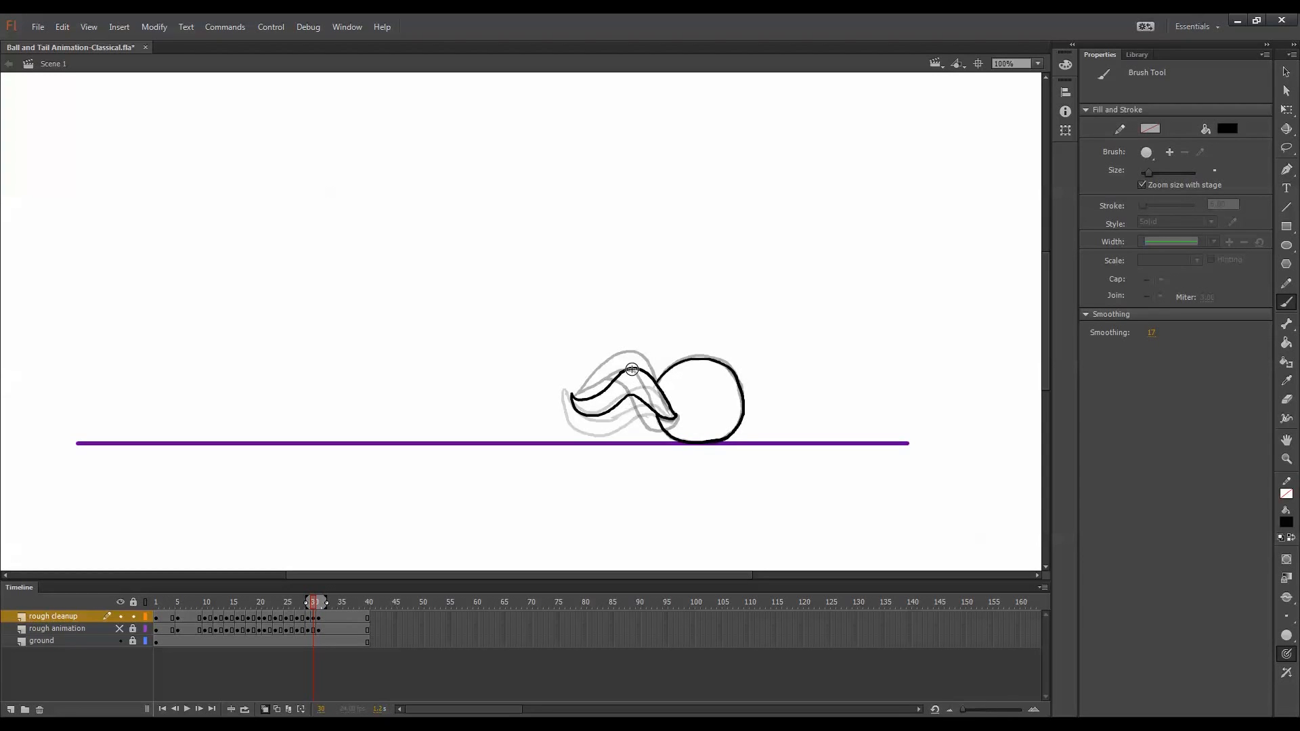
# Turn off onion skinning and add the inner line to the tail at frame 30.
pyautogui.click(266, 709)
pyautogui.press('.')
pyautogui.press(',')
pyautogui.press('.')
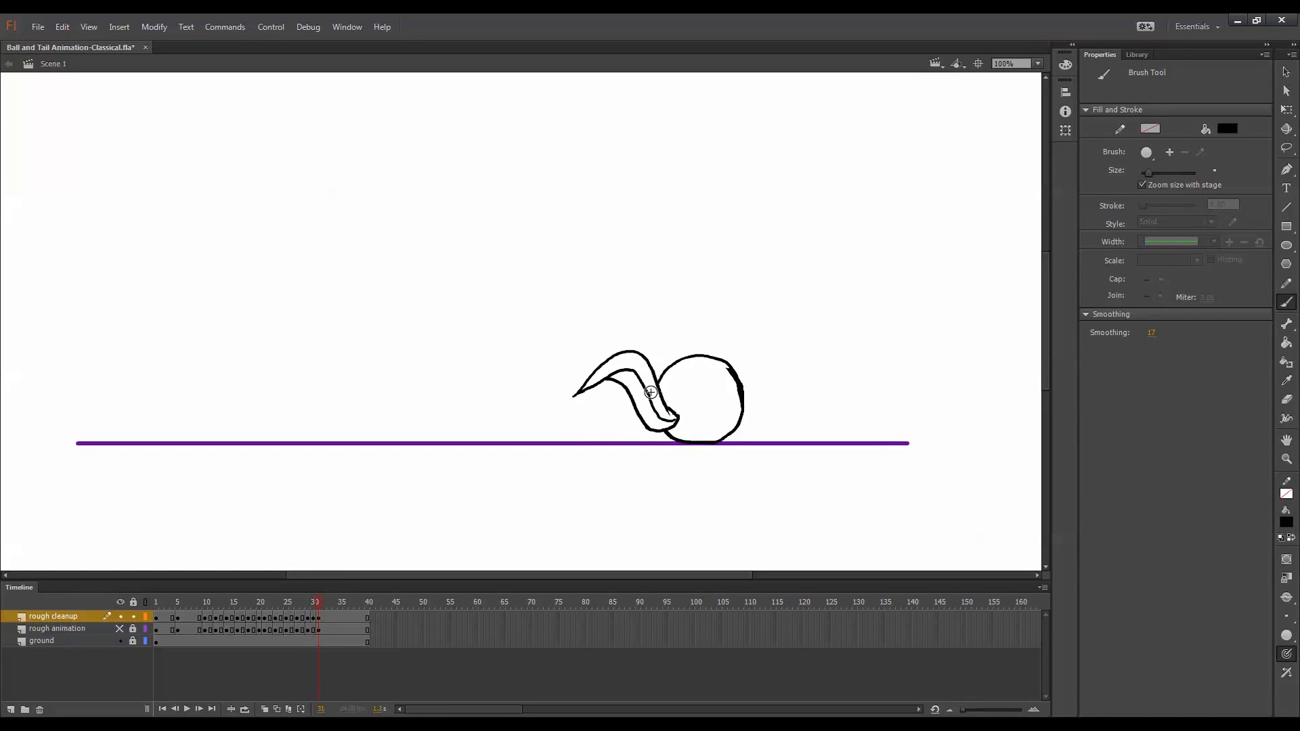
pyautogui.press(',')
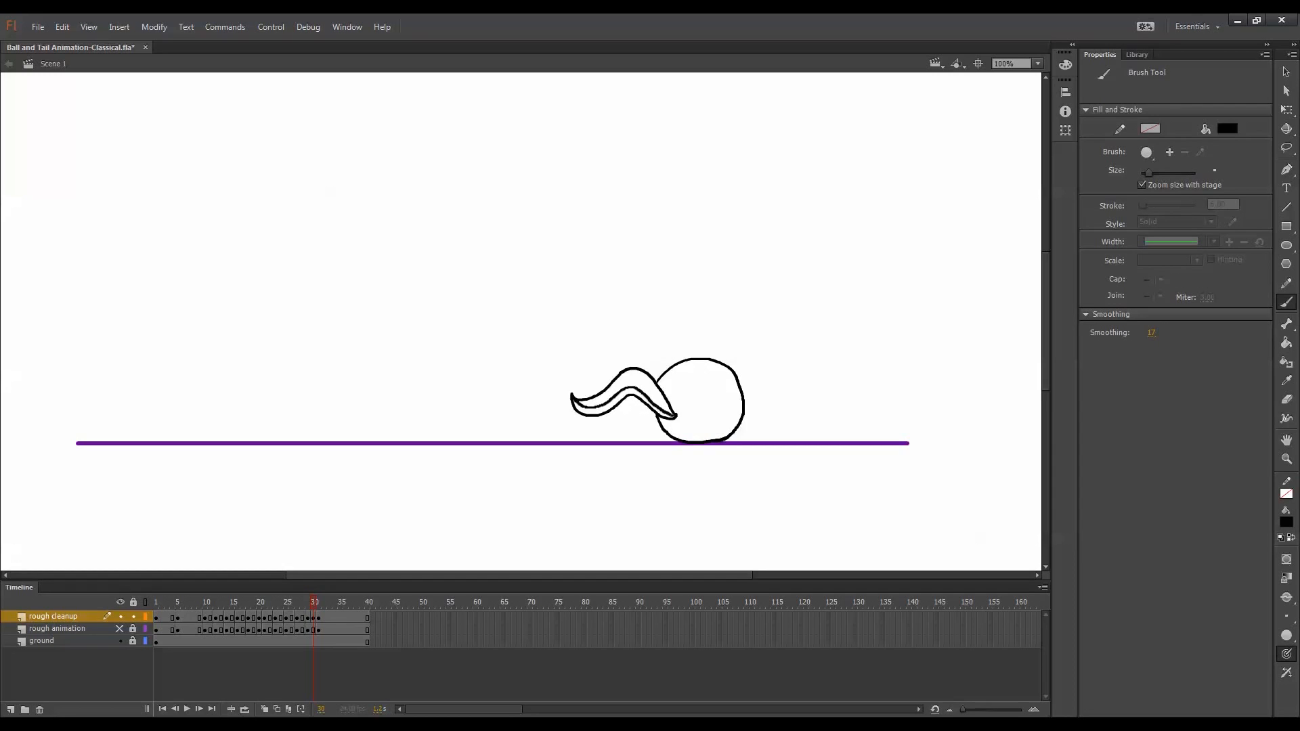
# Flip between frames 29, 30 and 31 to examine the tail's motion.
pyautogui.press(',')
pyautogui.press('.')
pyautogui.press('.')
pyautogui.press(',')
pyautogui.press(',')
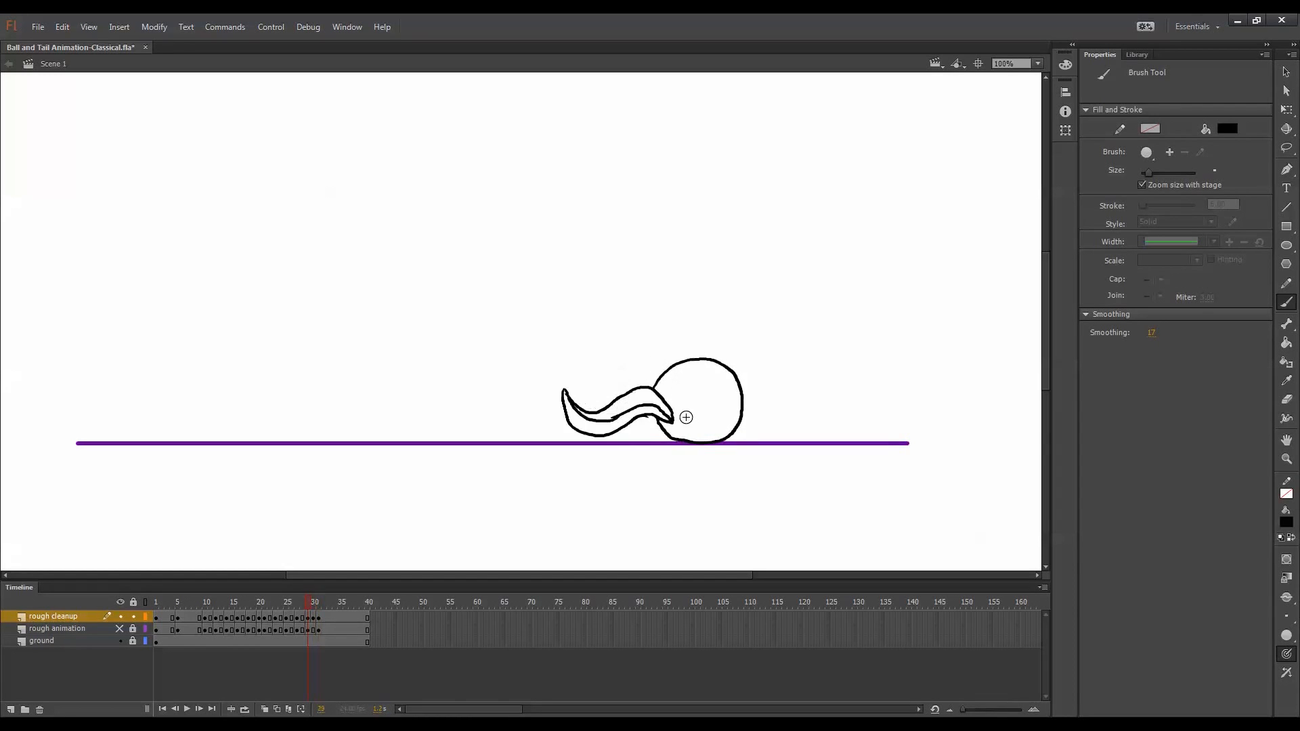
pyautogui.press('.')
pyautogui.press('.')
pyautogui.press(',')
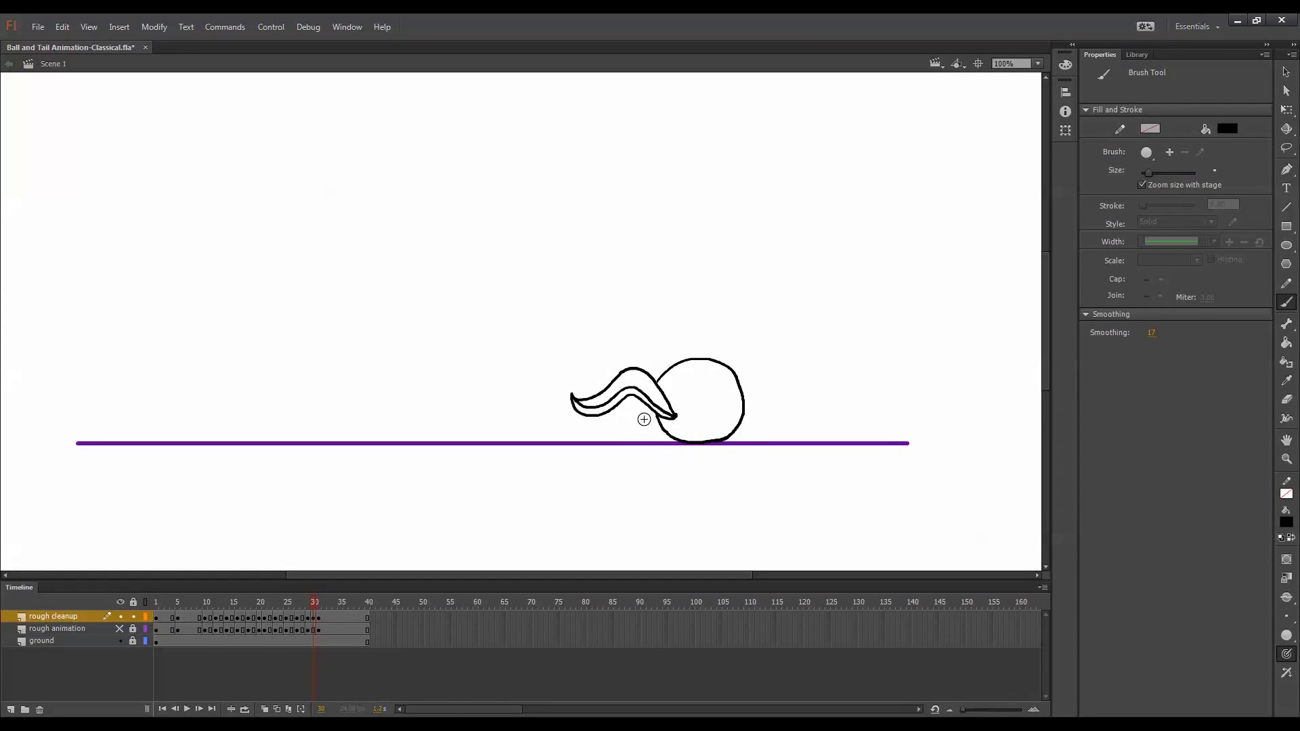
# Erase the tail's lower line near the ball at frame 30 and redraw it, comparing it with frames 29 and 31.
pyautogui.press('e')
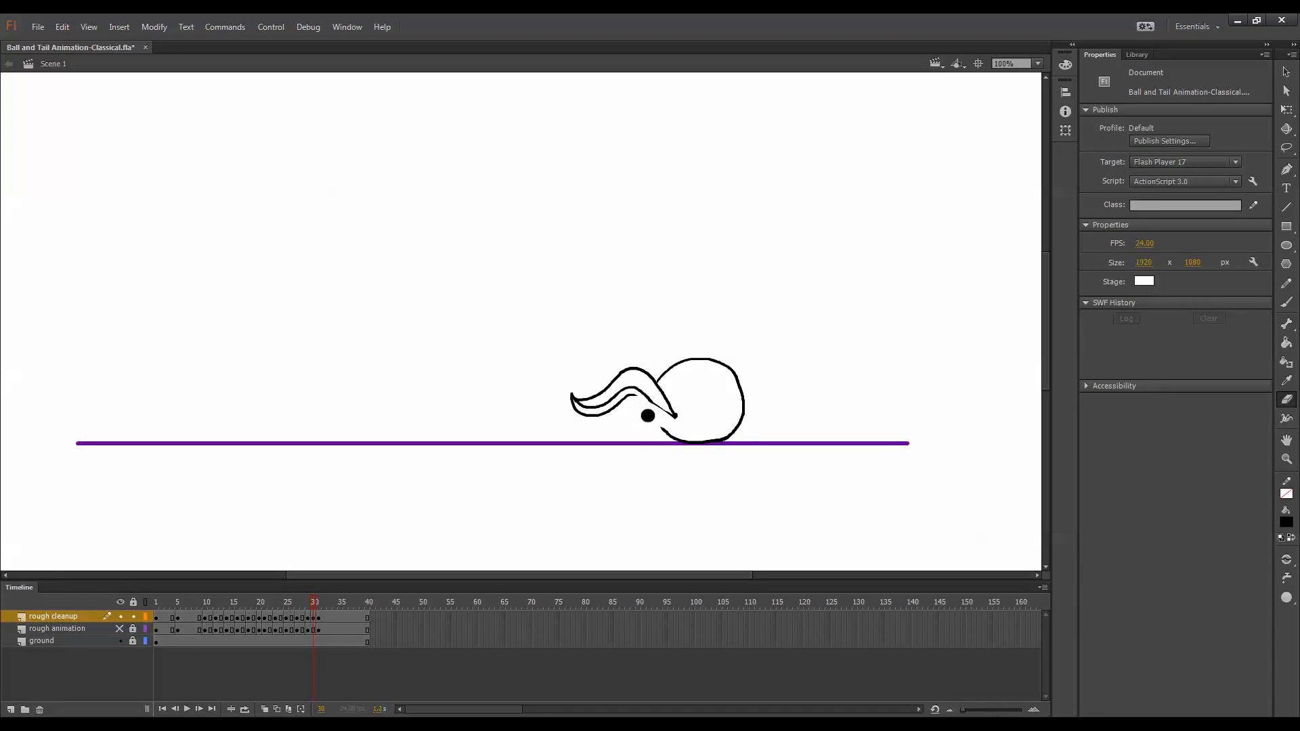
pyautogui.press('b')
pyautogui.press('.')
pyautogui.press(',')
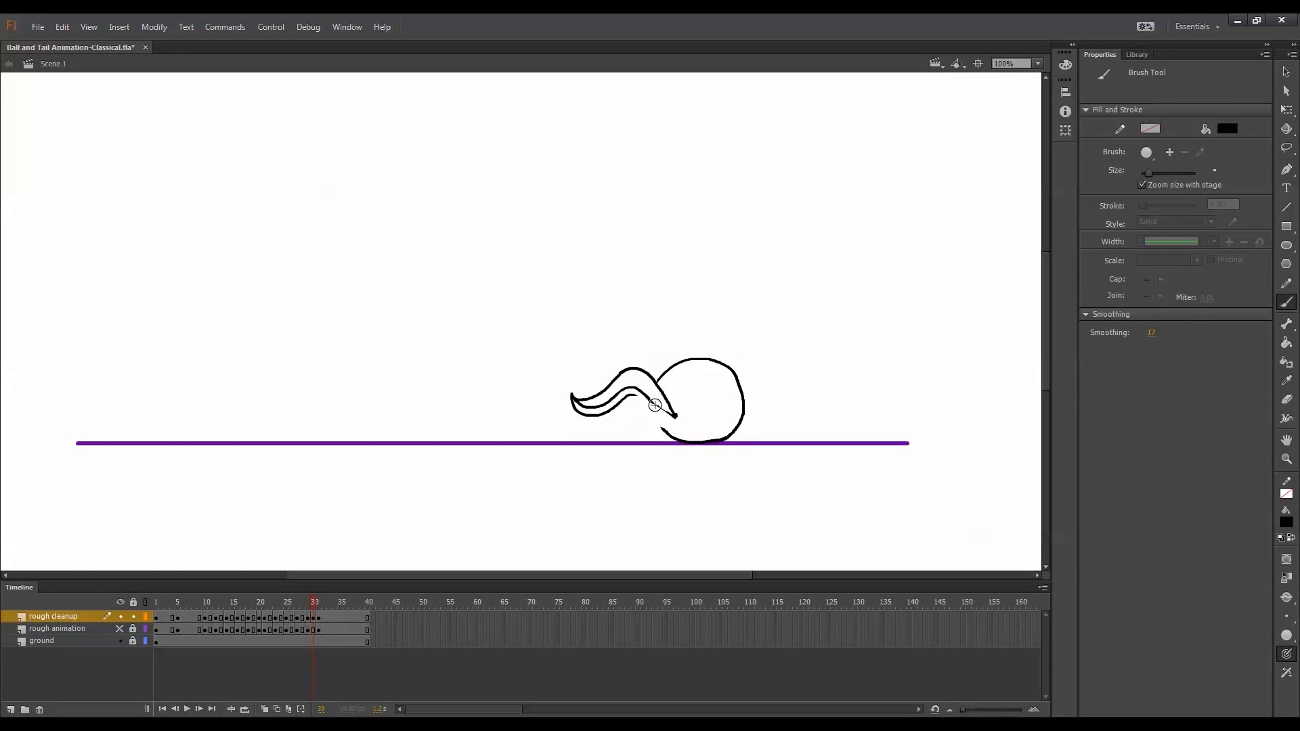
pyautogui.press(',')
pyautogui.press('.')
pyautogui.press(',')
pyautogui.press('.')
pyautogui.press('.')
pyautogui.press(',')
pyautogui.press(',')
pyautogui.press('.')
pyautogui.press('.')
pyautogui.press(',')
pyautogui.press(',')
pyautogui.press('.')
pyautogui.press(',')
pyautogui.press('.')
# Erase the tail's tip inside the ball at frame 30 and redraw it, comparing it with the adjacent frames.
pyautogui.press('e')
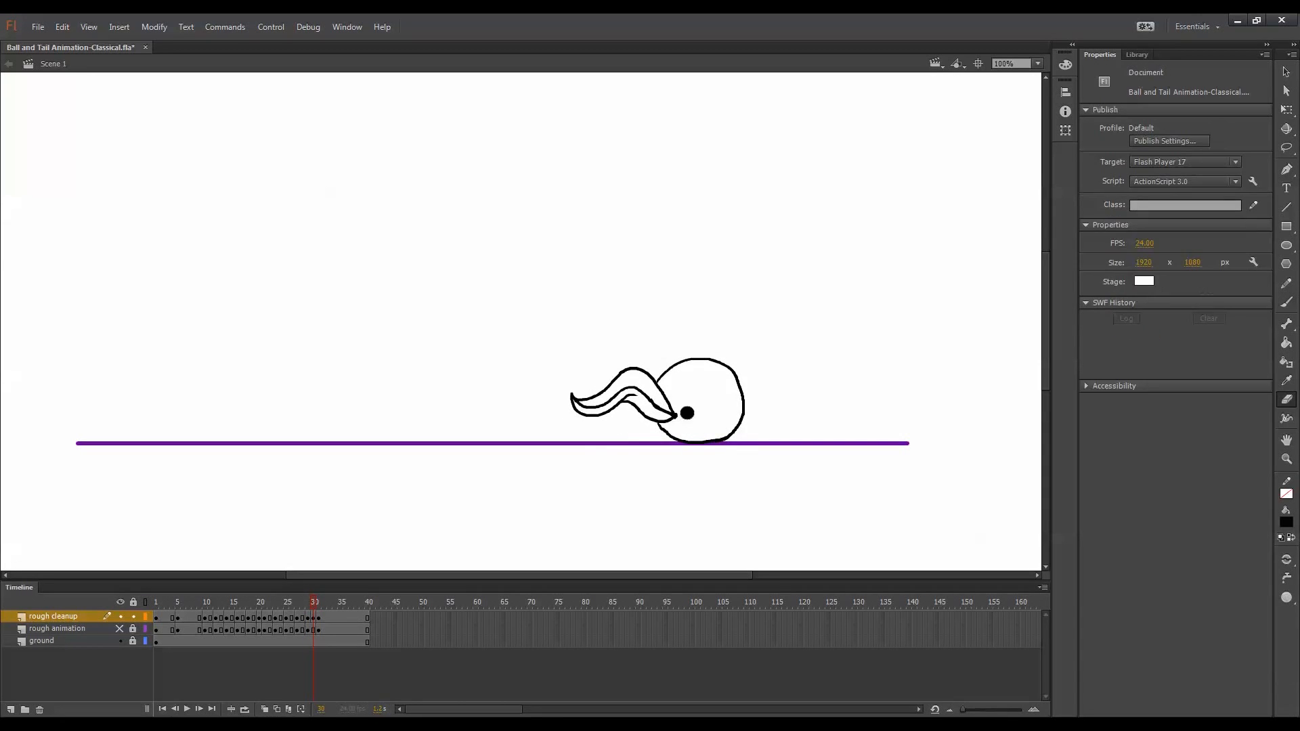
pyautogui.press('b')
pyautogui.press(',')
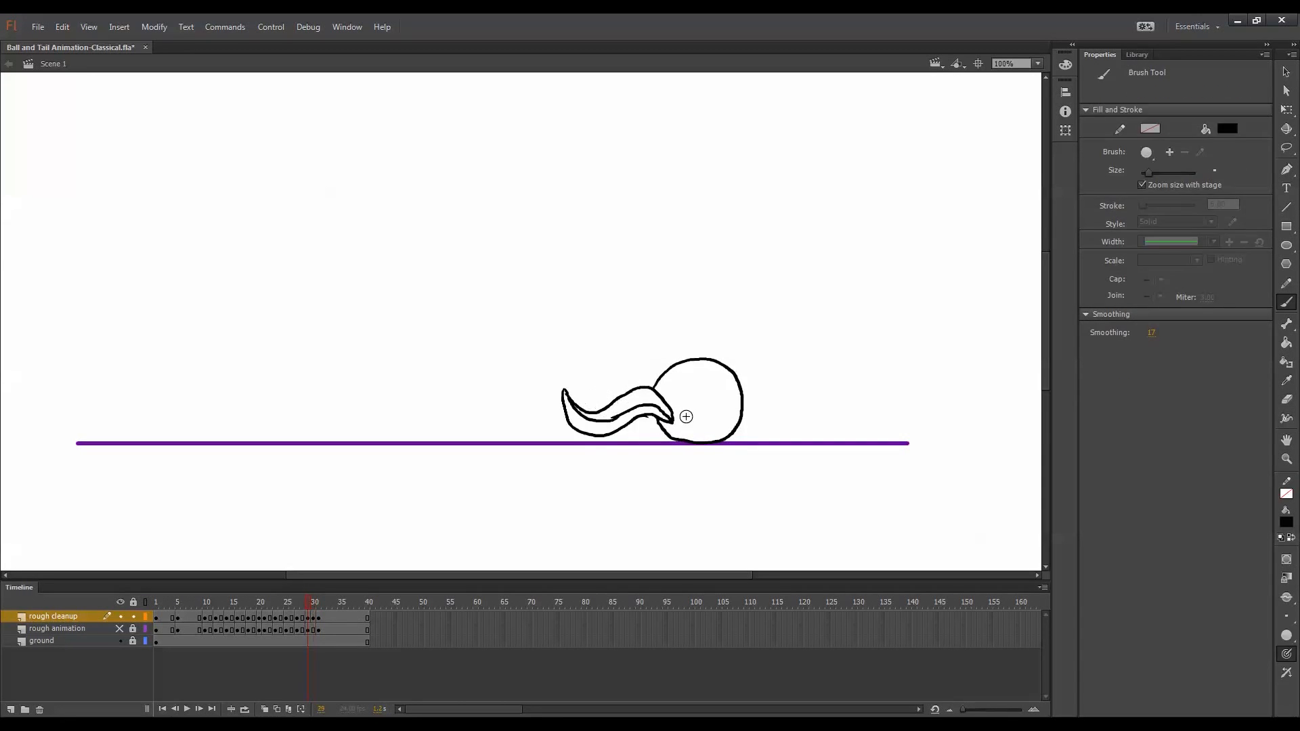
pyautogui.press('.')
pyautogui.press('.')
pyautogui.press(',')
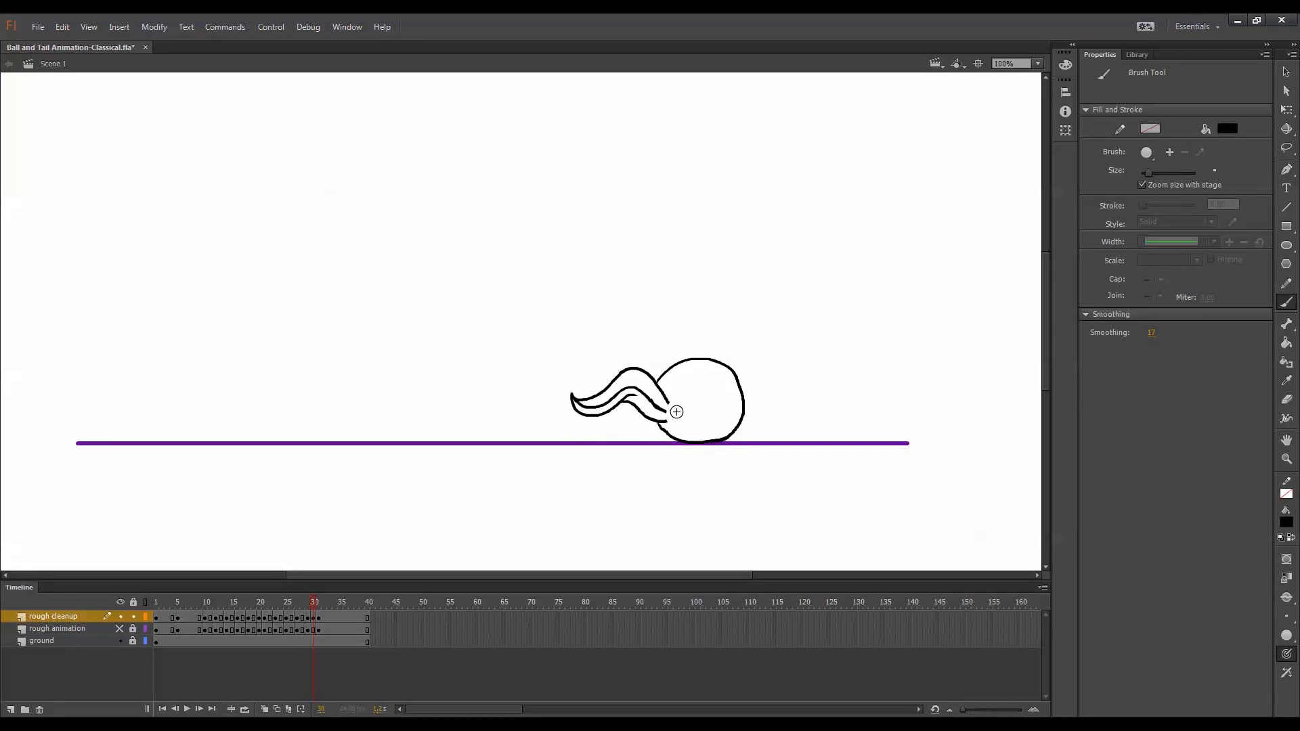
pyautogui.press('.')
pyautogui.press(',')
pyautogui.press(',')
pyautogui.press('.')
pyautogui.press(',')
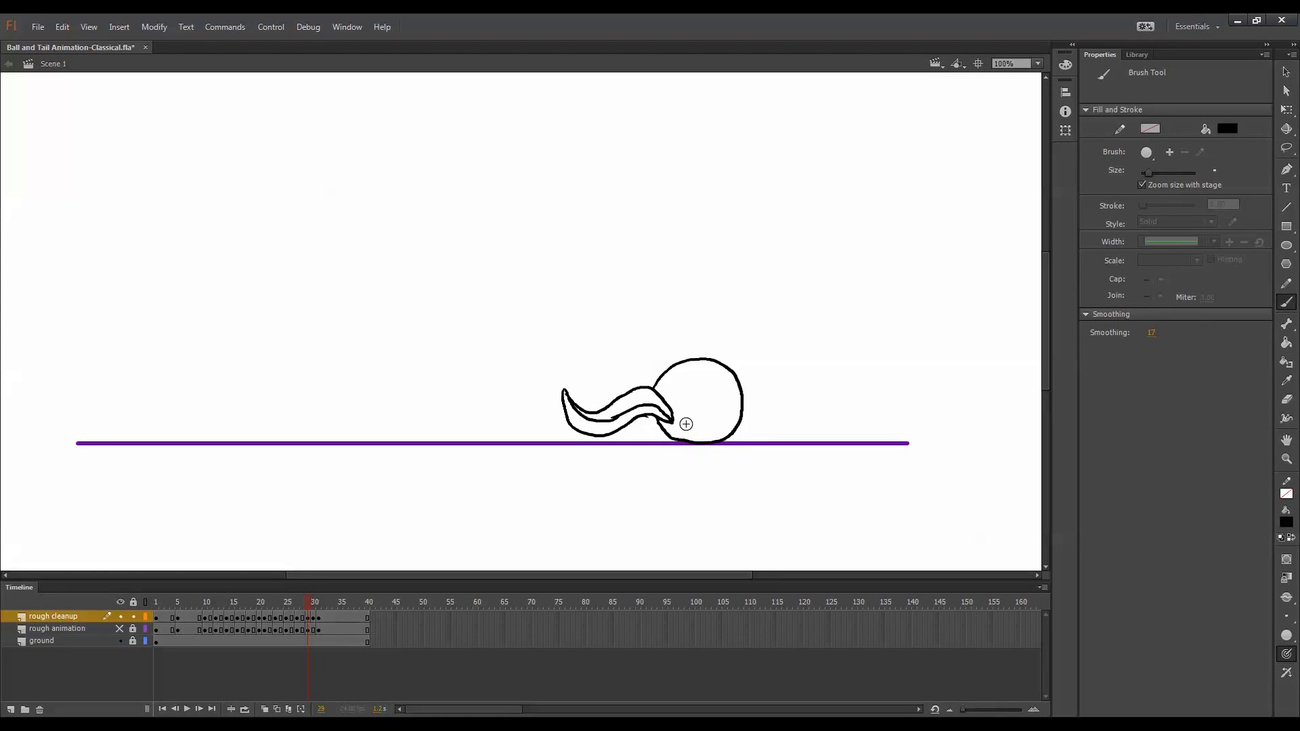
# Erase and redraw the tail's end inside the ball at frame 29, flipping through the neighbouring frames to match it.
pyautogui.press('e')
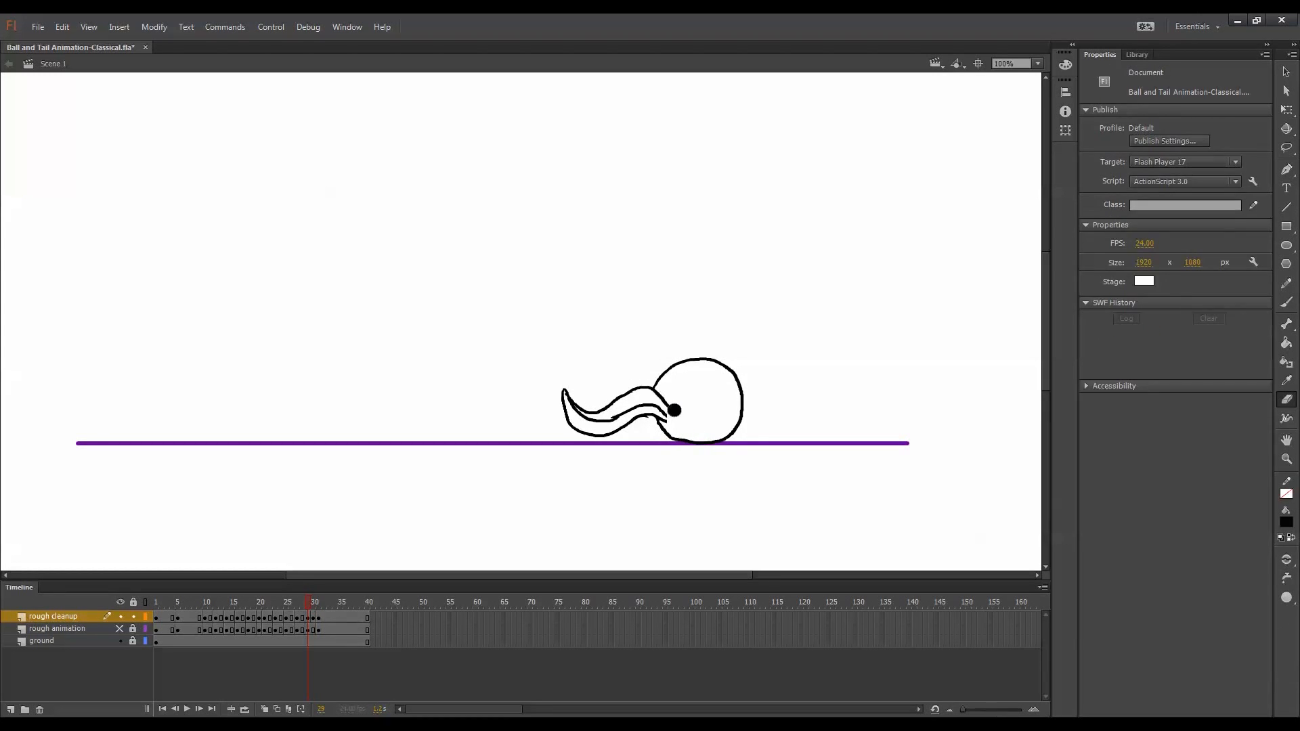
pyautogui.press('b')
pyautogui.press('.')
pyautogui.press(',')
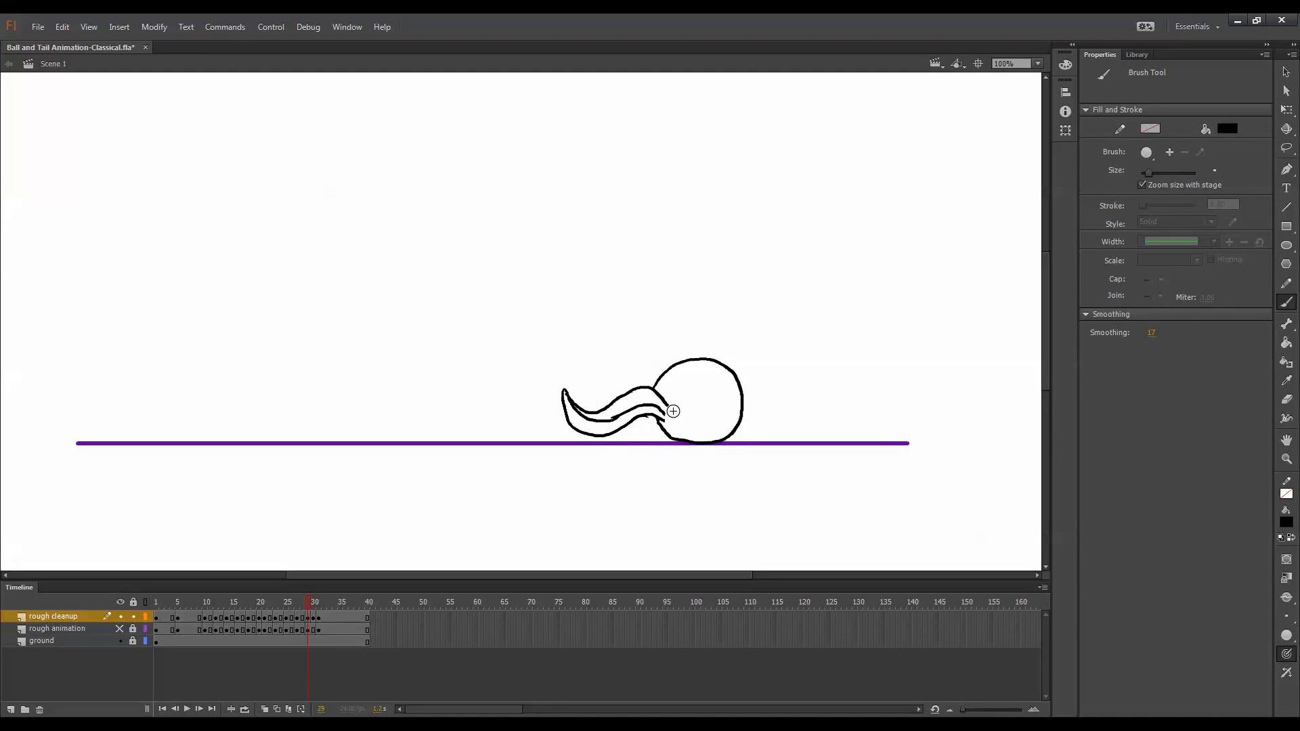
pyautogui.press(',')
pyautogui.press('.')
pyautogui.press('.')
pyautogui.press(',')
pyautogui.press(',')
pyautogui.press('.')
pyautogui.press('.')
pyautogui.press(',')
pyautogui.press('.')
pyautogui.press('.')
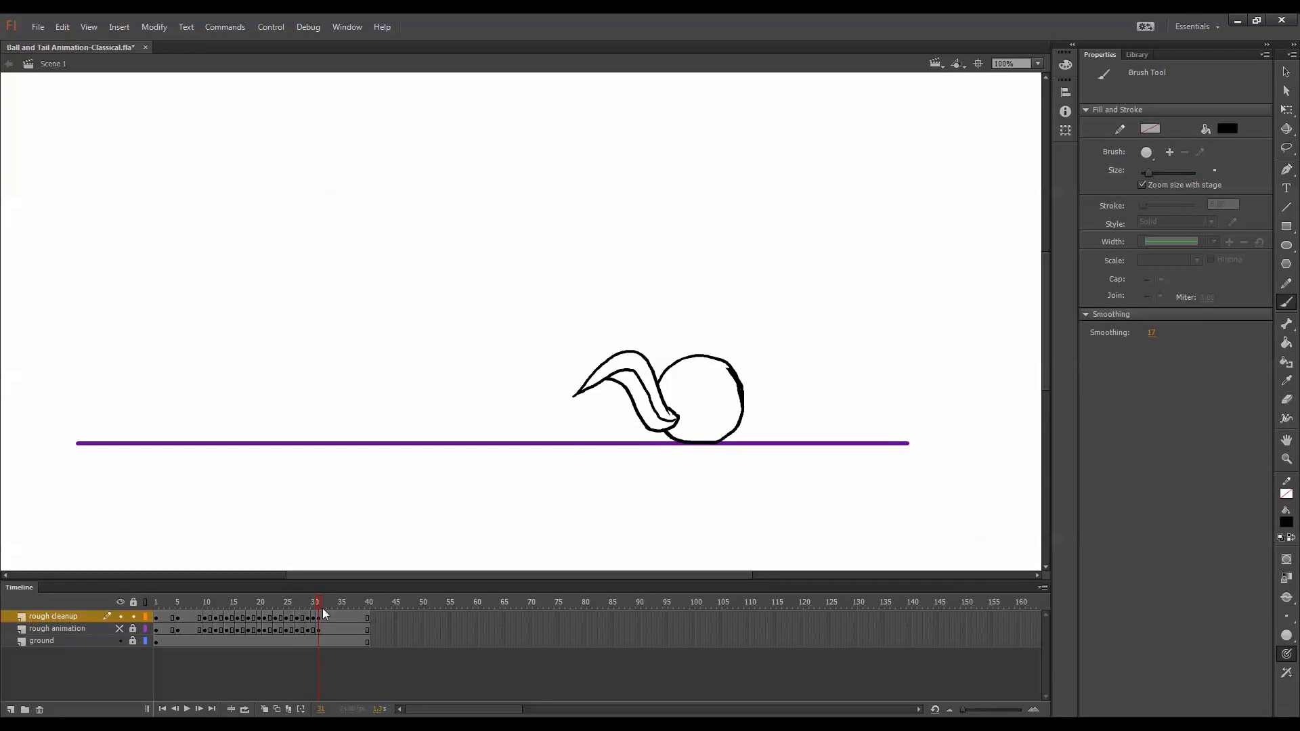
# Play back the animation and remove frame 24 from all layers.
pyautogui.click(187, 709)
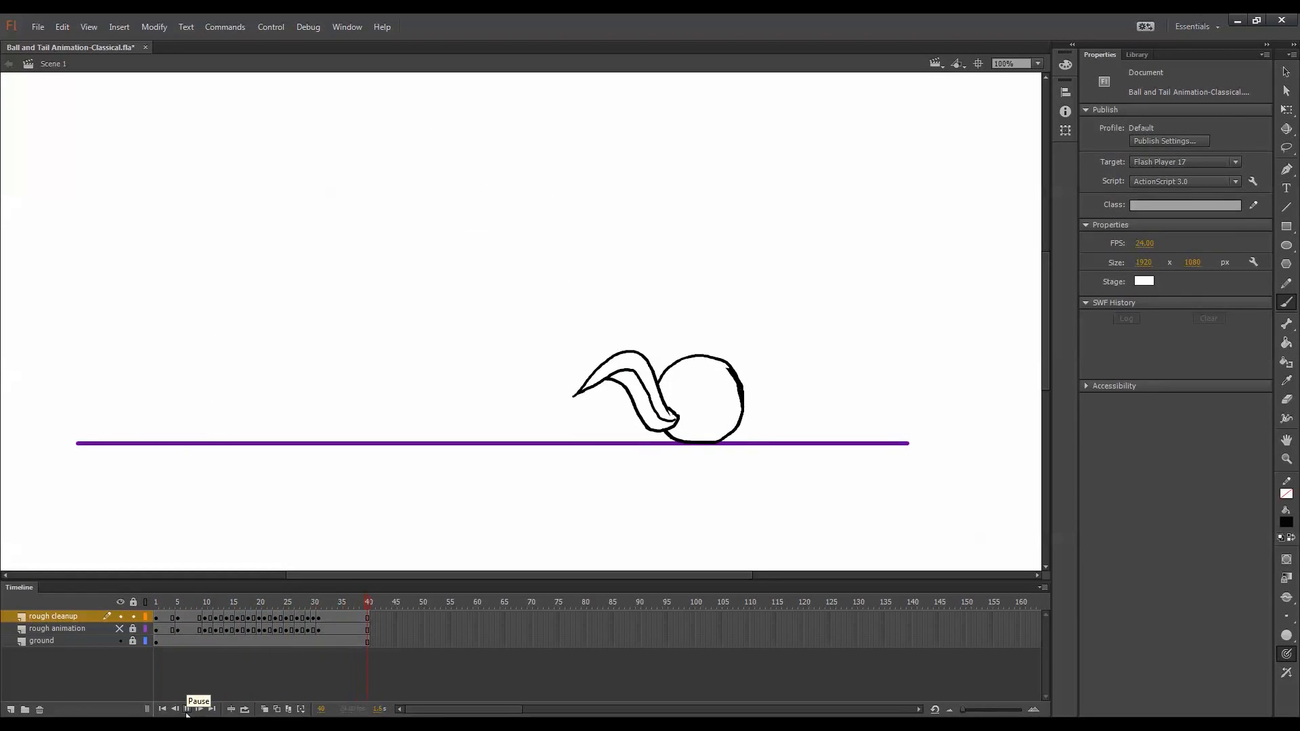
pyautogui.moveTo(178, 725)
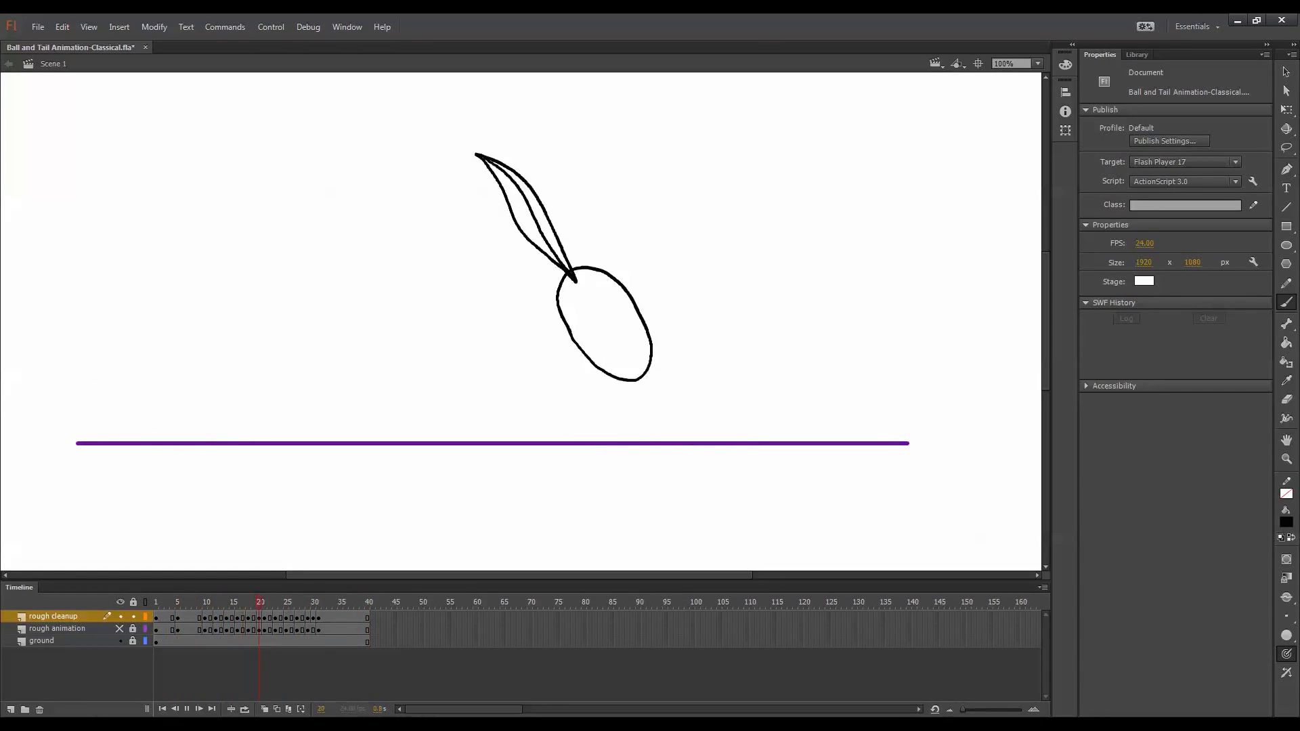
pyautogui.click(284, 617)
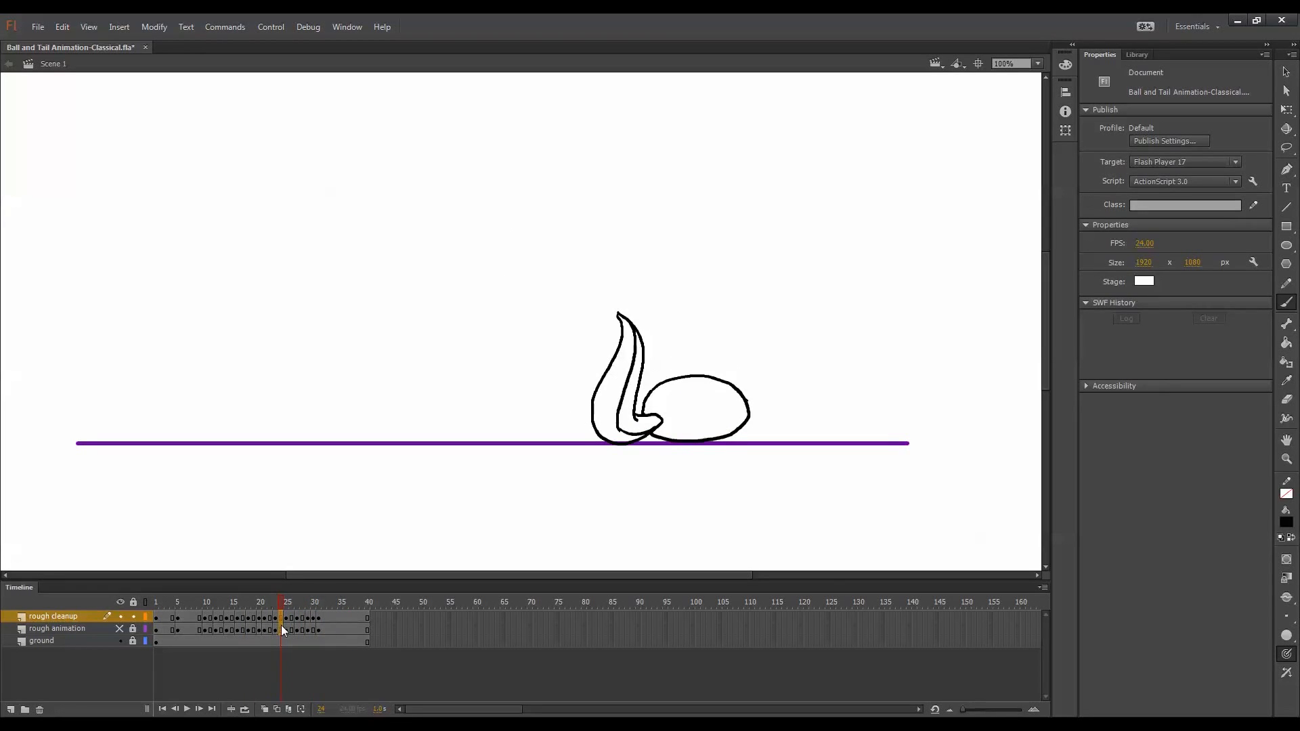
pyautogui.click(281, 640)
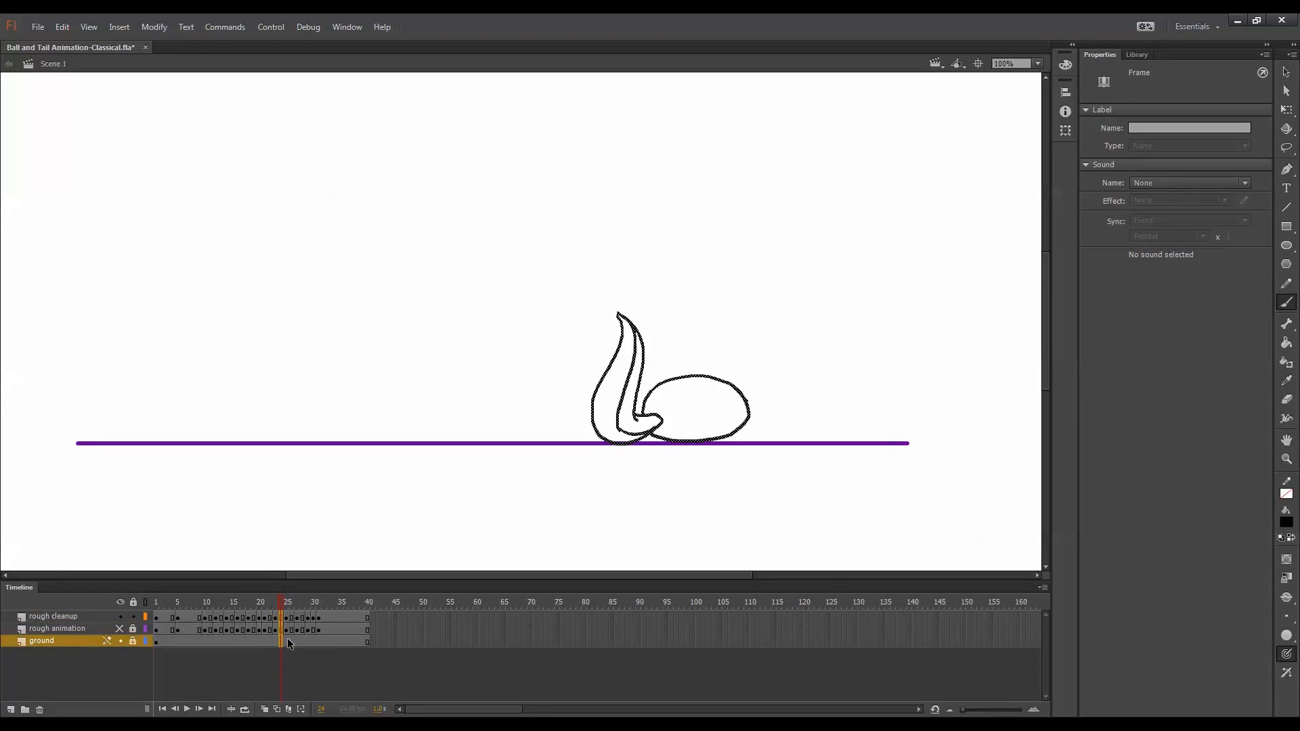
pyautogui.hotkey('shift', 'F5')
pyautogui.click(281, 602)
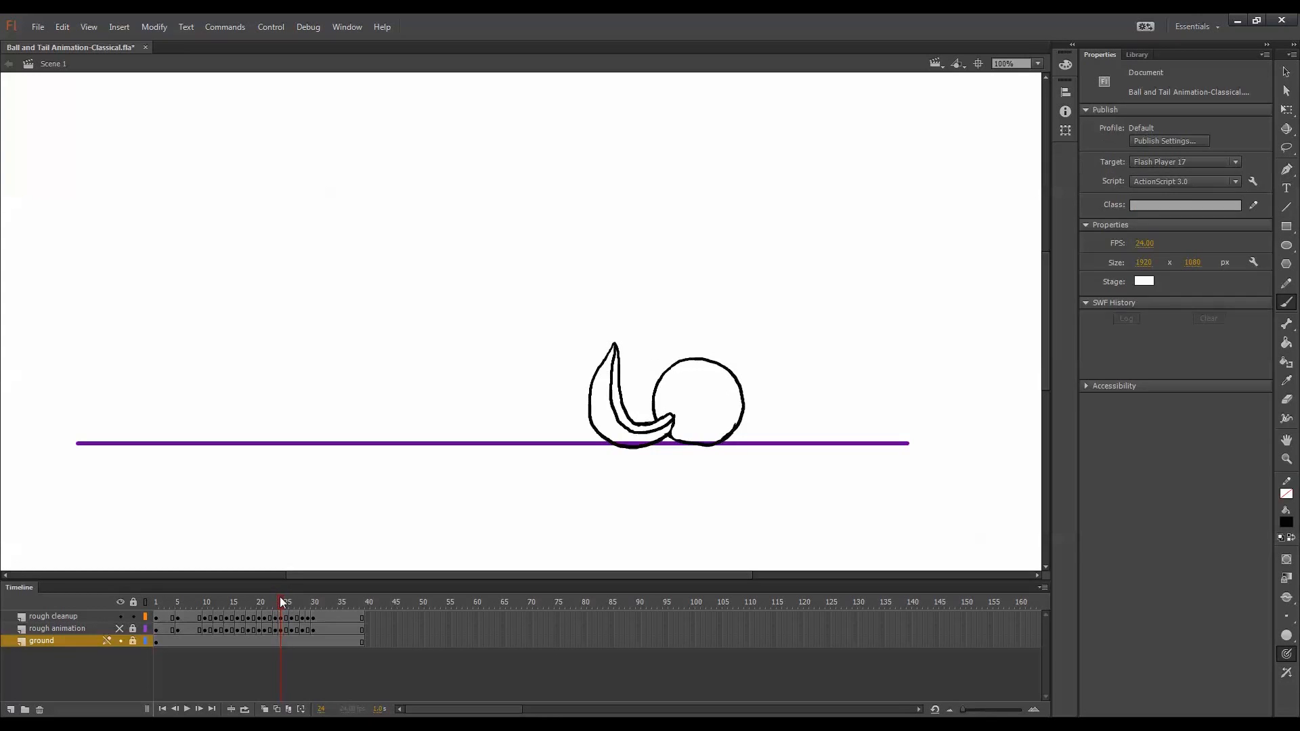
# Blank out frame 27 on the rough cleanup layer for a new drawing and turn on onion skinning.
pyautogui.moveTo(285, 604); pyautogui.dragTo(299, 603)
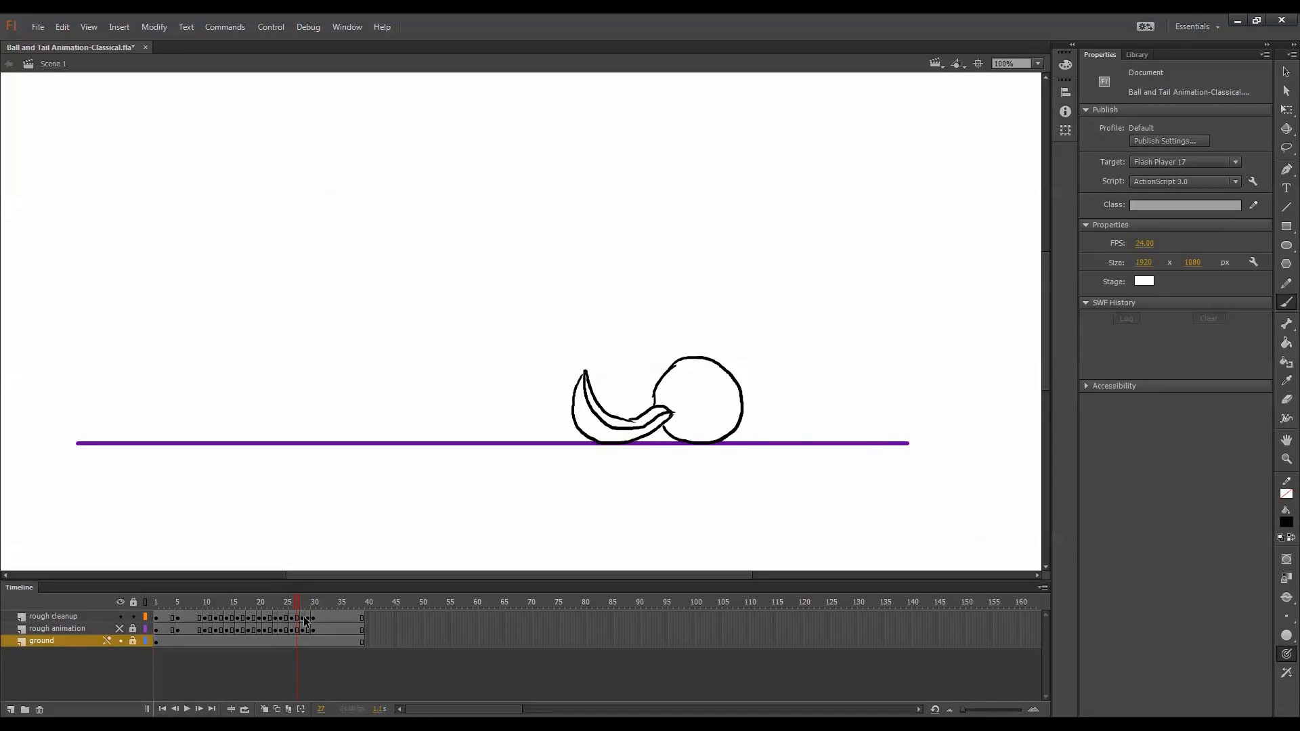
pyautogui.click(297, 618)
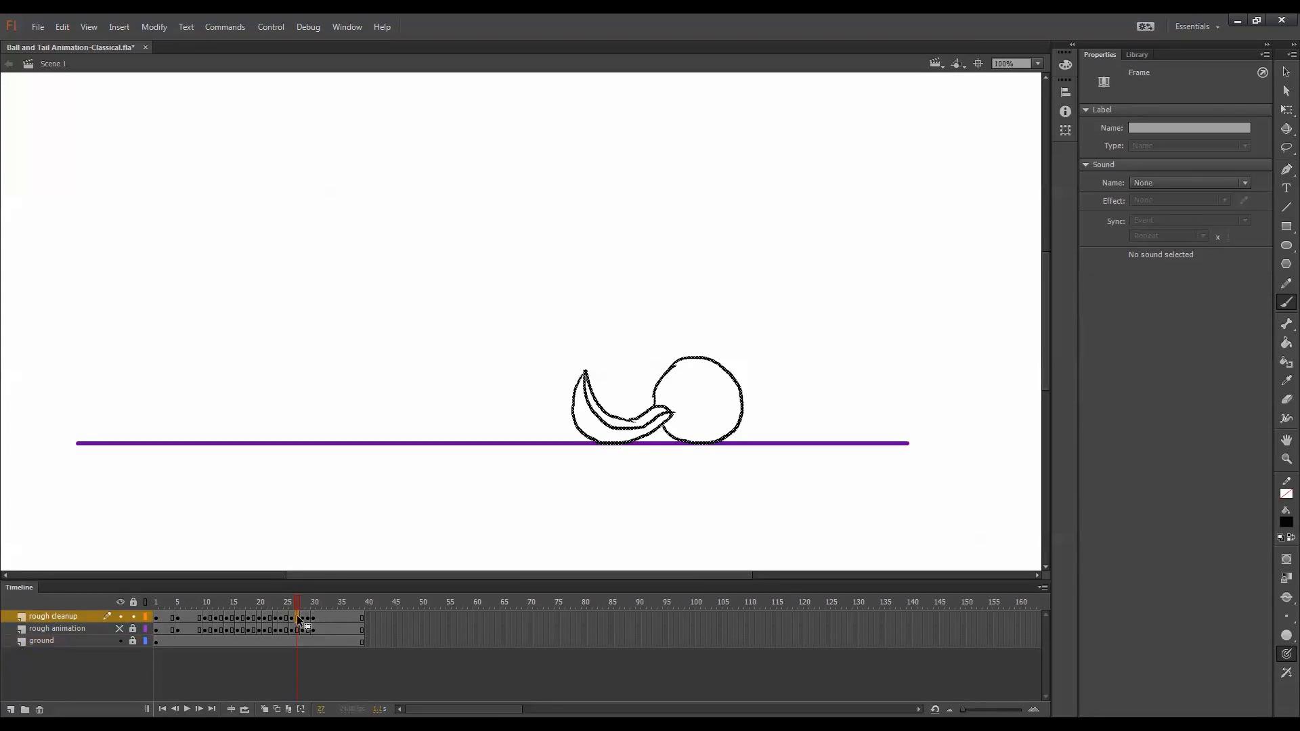
pyautogui.press('Delete')
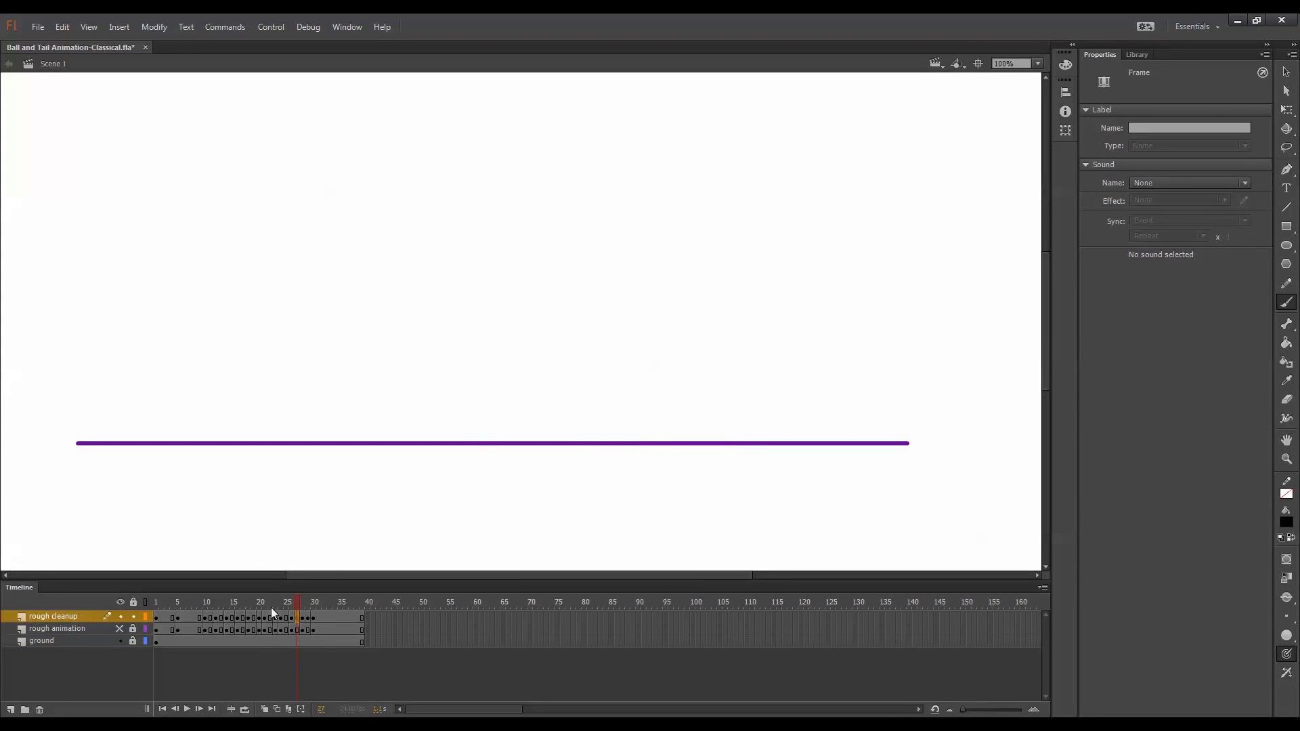
pyautogui.click(265, 708)
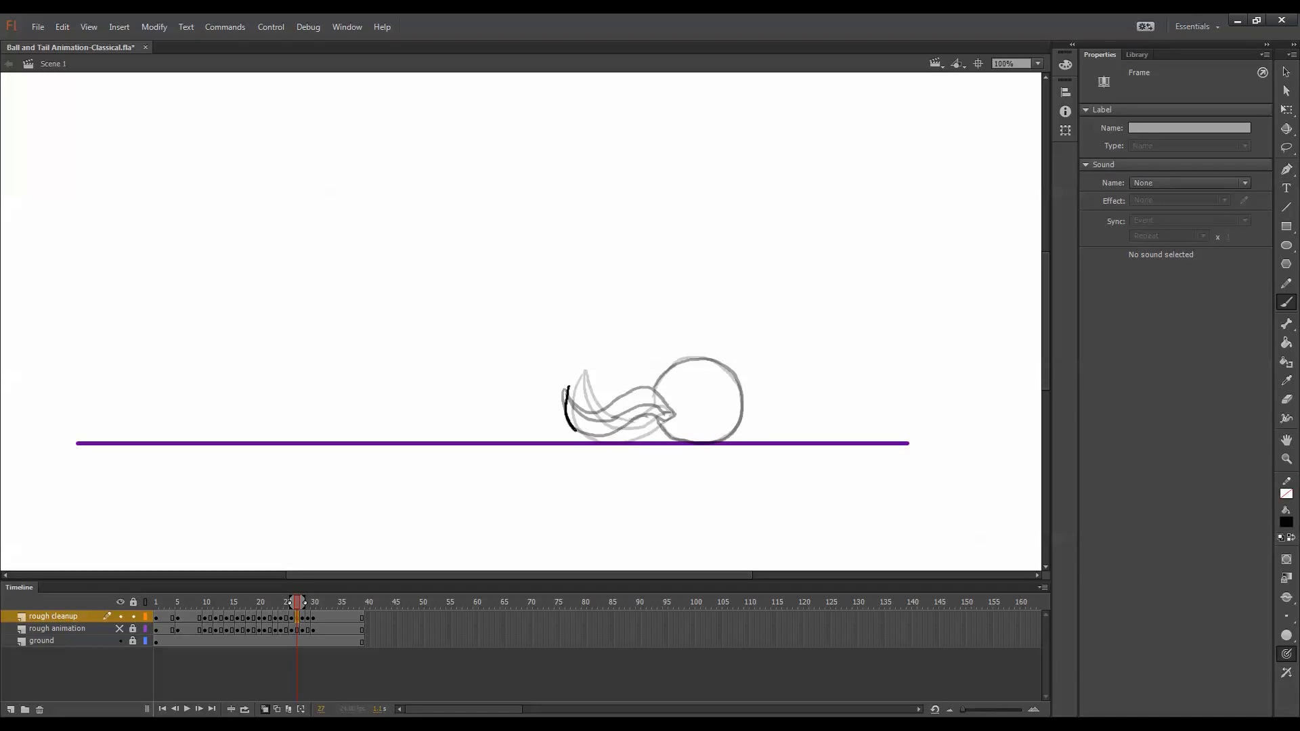
# Draw the in-between tail and ball at frame 27 over the onion-skinned outlines.
pyautogui.moveTo(616, 439); pyautogui.dragTo(639, 422)
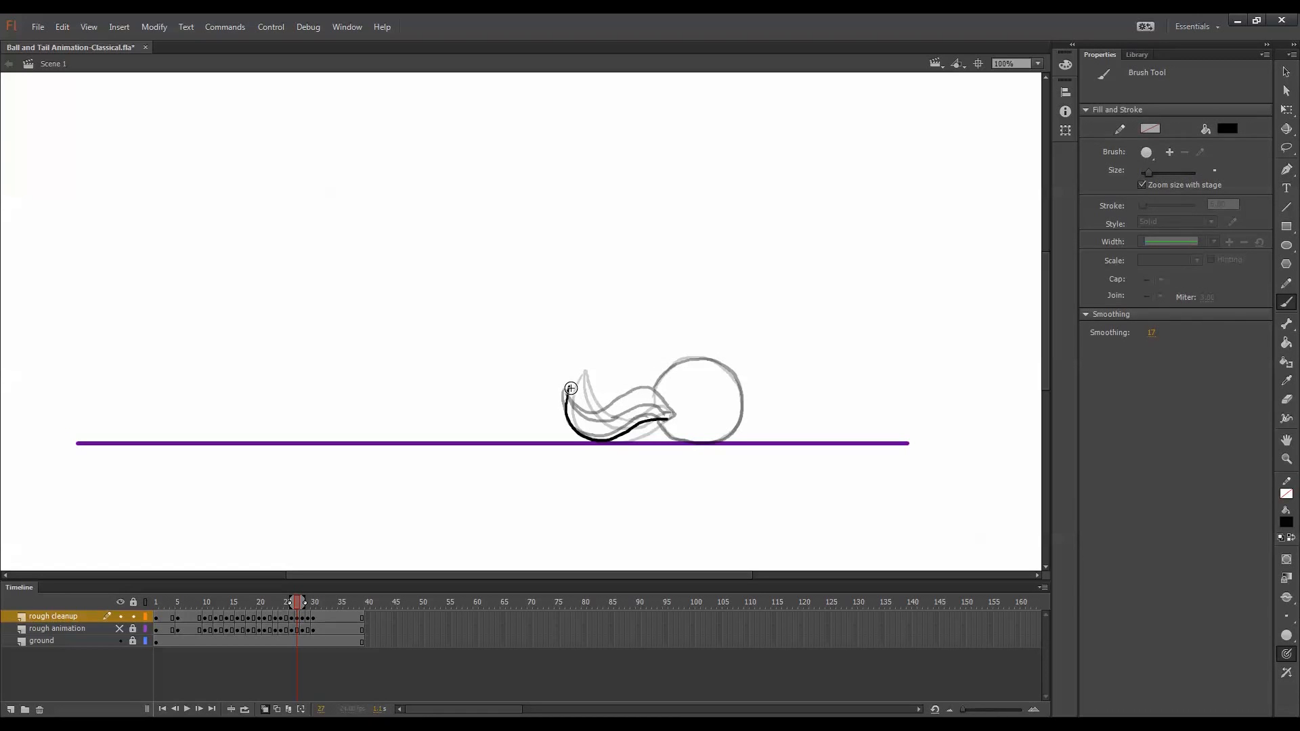
pyautogui.moveTo(569, 387)
pyautogui.mouseDown()
pyautogui.moveTo(607, 420)
pyautogui.moveTo(667, 408)
pyautogui.mouseUp()
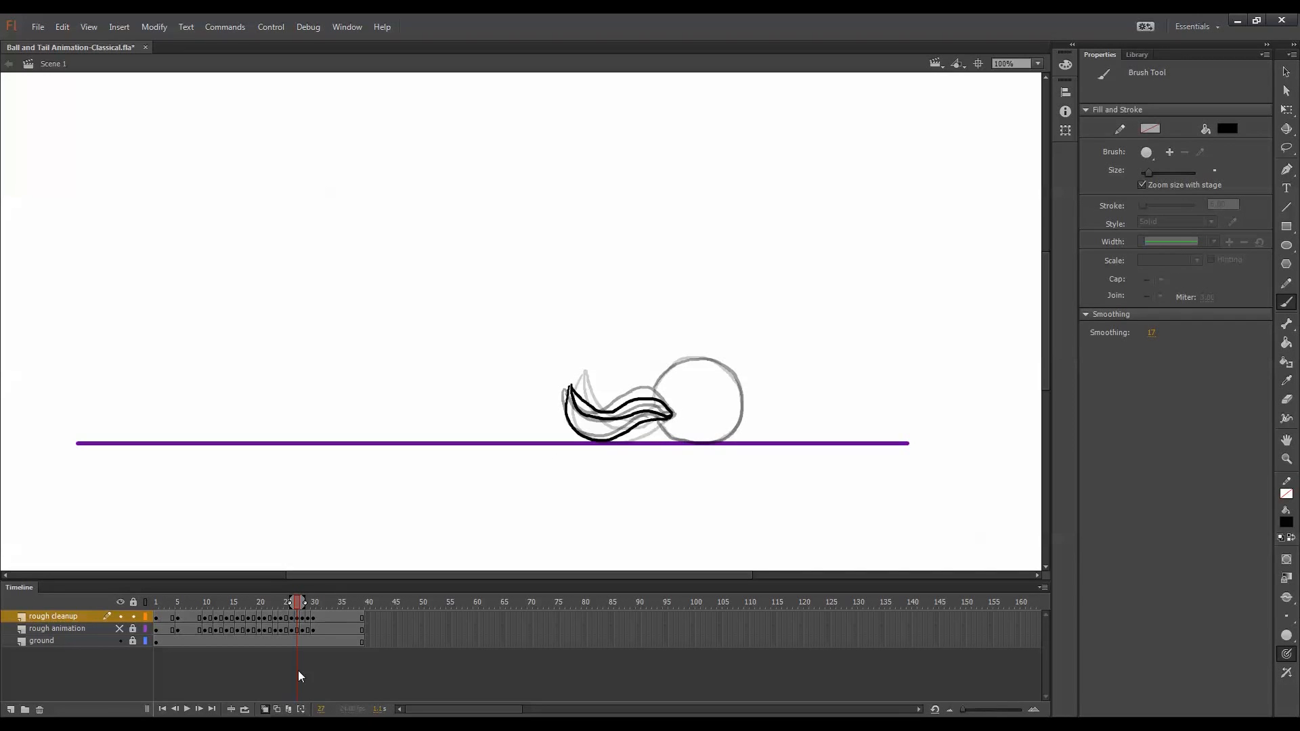
pyautogui.moveTo(652, 396); pyautogui.dragTo(656, 384)
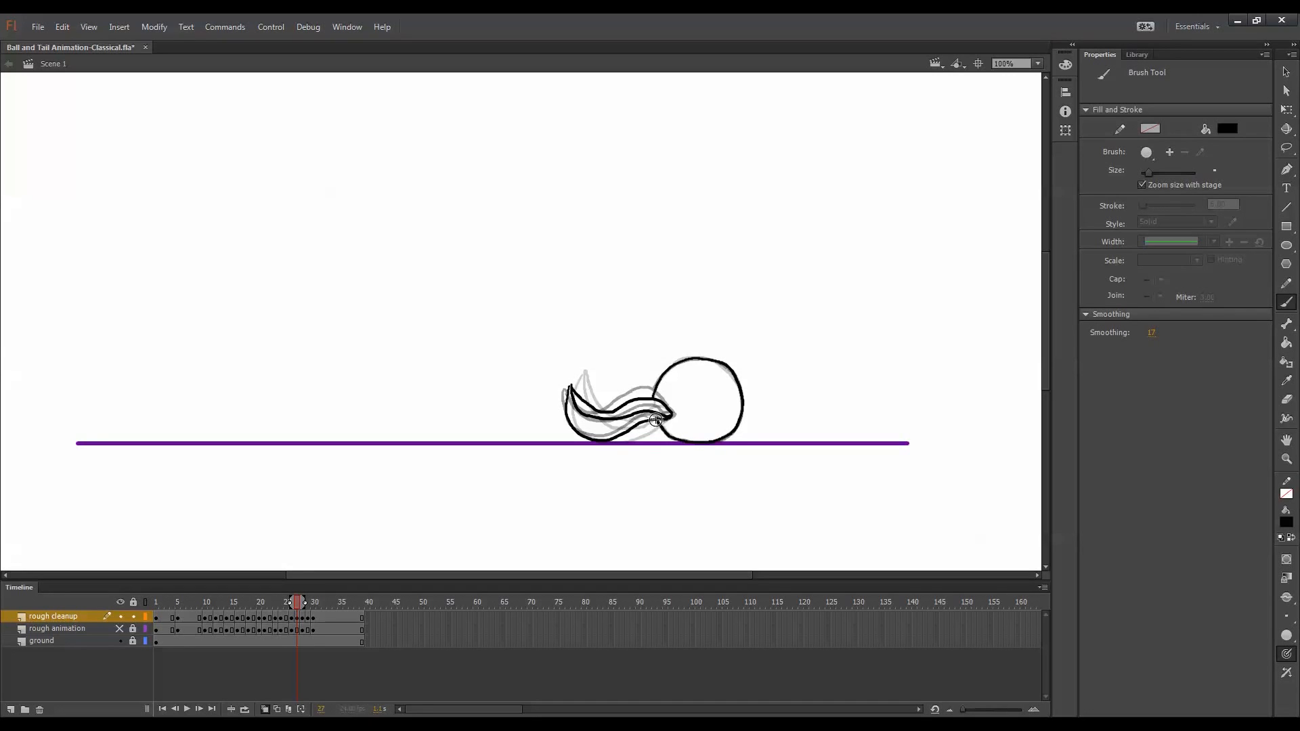
# Turn off onion skinning and step forward from frame 26 to check how the new in-between moves.
pyautogui.click(265, 709)
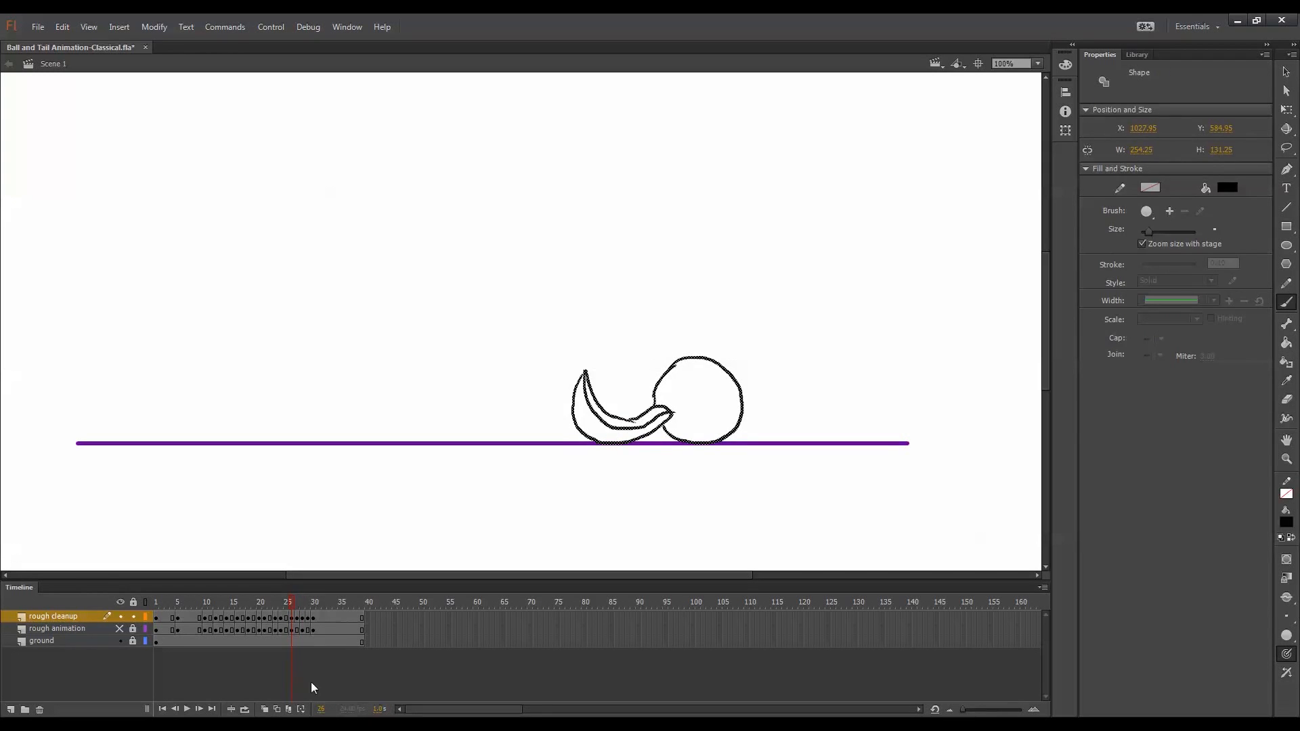
pyautogui.press('.')
pyautogui.press('.')
pyautogui.press('.')
pyautogui.press('.')
pyautogui.press('.')
pyautogui.press('.')
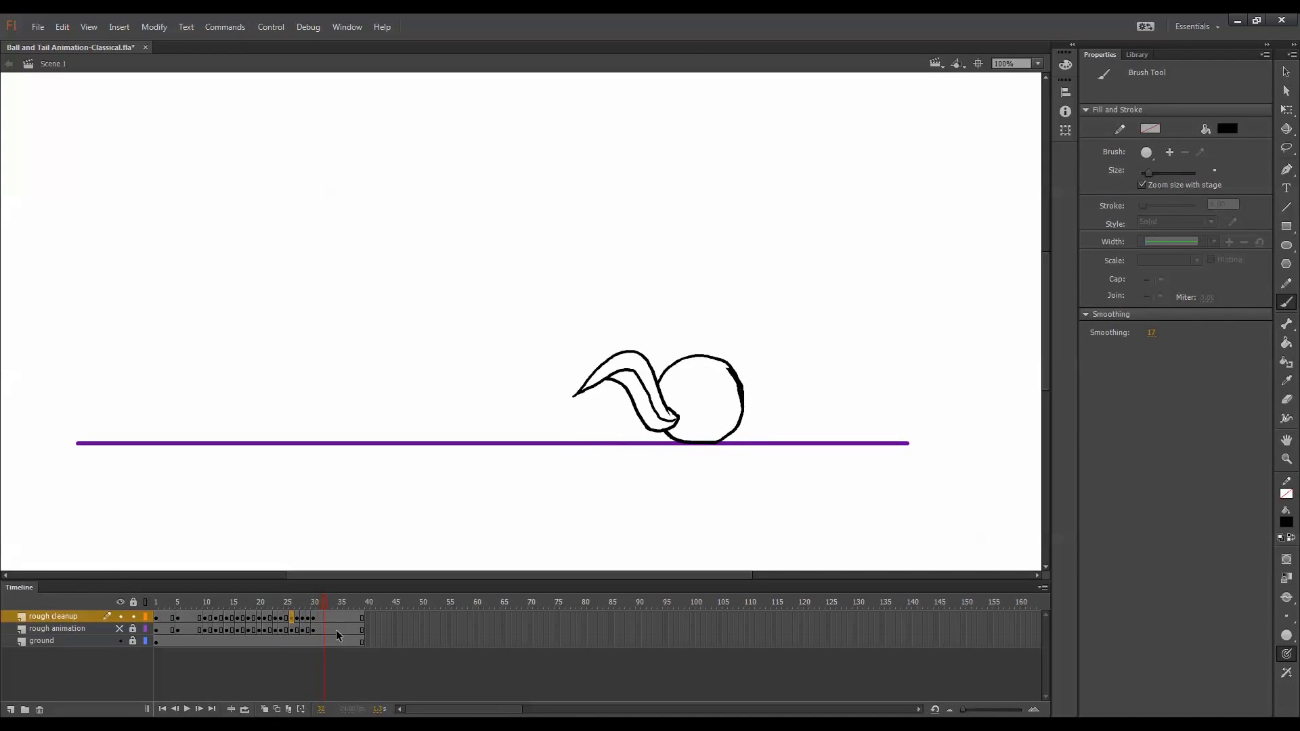
# Insert one frame at frame 26 on all layers to lengthen that drawing's hold.
pyautogui.moveTo(319, 608)
pyautogui.mouseDown()
pyautogui.moveTo(253, 607)
pyautogui.moveTo(305, 603)
pyautogui.moveTo(293, 638)
pyautogui.mouseUp()
pyautogui.press('Return')
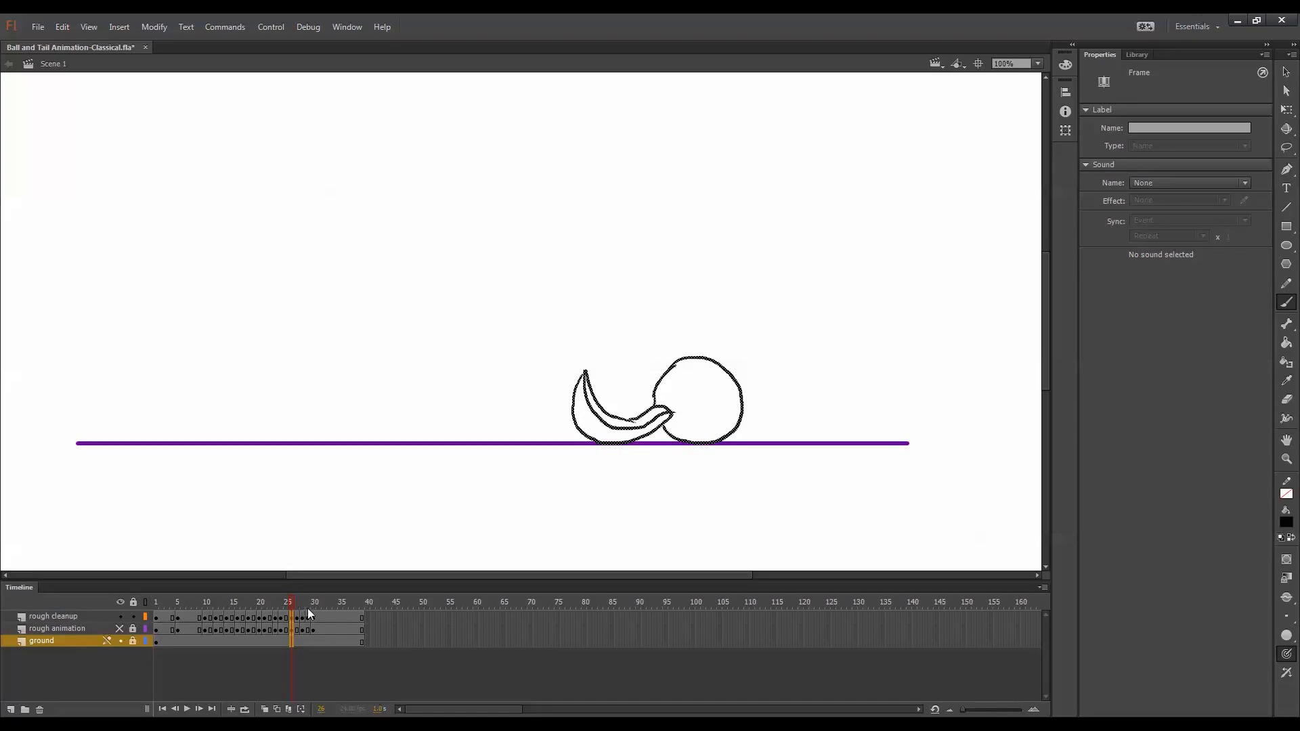
pyautogui.press('F5')
pyautogui.click(303, 605)
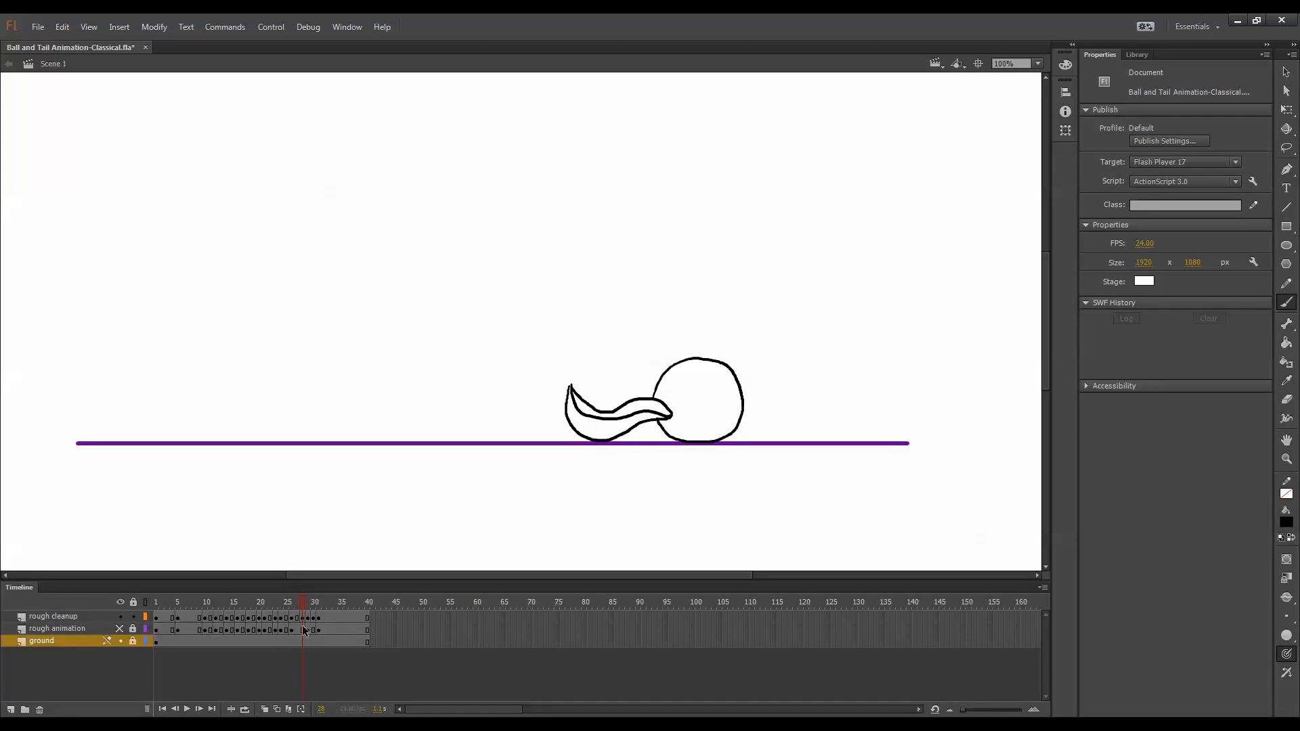
# Insert three more frames on all layers to hold the drawings from frame 28 onward longer.
pyautogui.moveTo(303, 634)
pyautogui.mouseDown()
pyautogui.moveTo(325, 632)
pyautogui.moveTo(270, 601)
pyautogui.moveTo(289, 603)
pyautogui.moveTo(288, 640)
pyautogui.moveTo(285, 604)
pyautogui.moveTo(301, 612)
pyautogui.moveTo(303, 647)
pyautogui.mouseUp()
pyautogui.press('F5')
pyautogui.press('F5')
pyautogui.press('F5')
# Remove two held frames from all layers, including frame 28, and play back the animation.
pyautogui.hotkey('shift', 'F5')
pyautogui.click(284, 601)
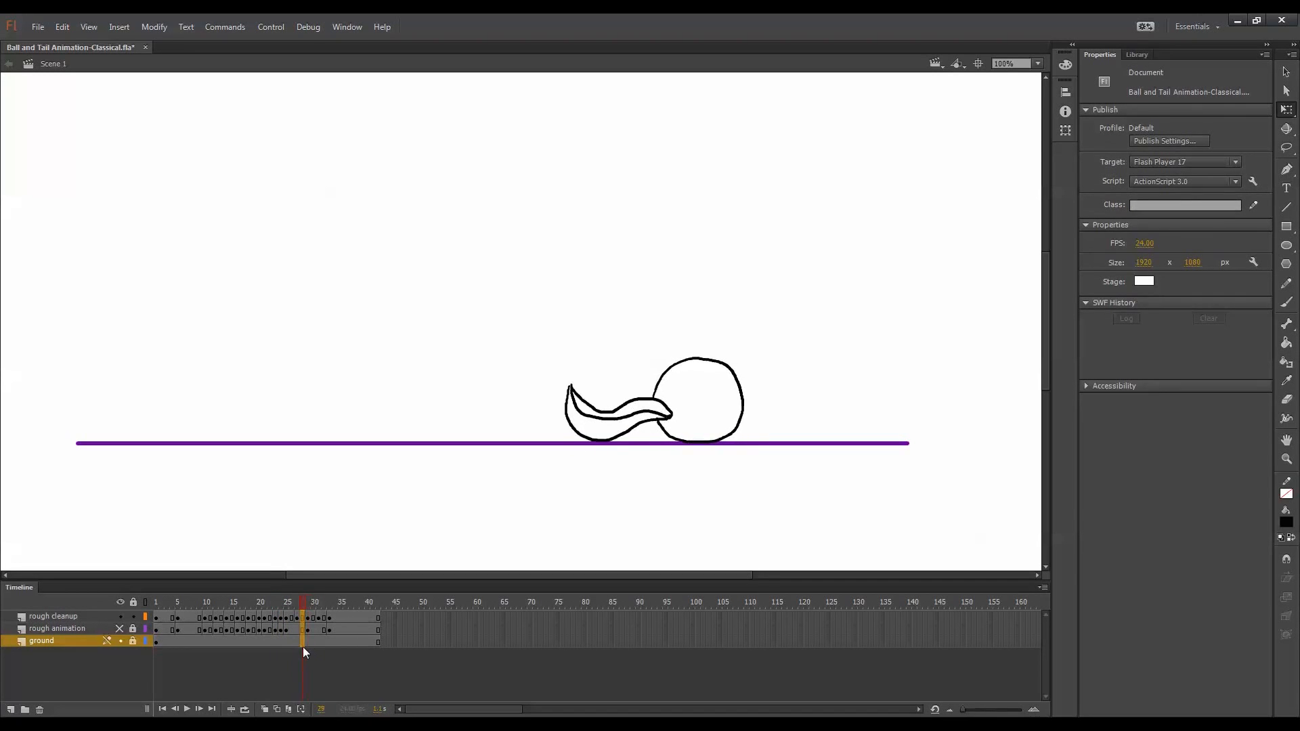
pyautogui.hotkey('shift', 'F5')
pyautogui.moveTo(303, 600); pyautogui.dragTo(227, 609)
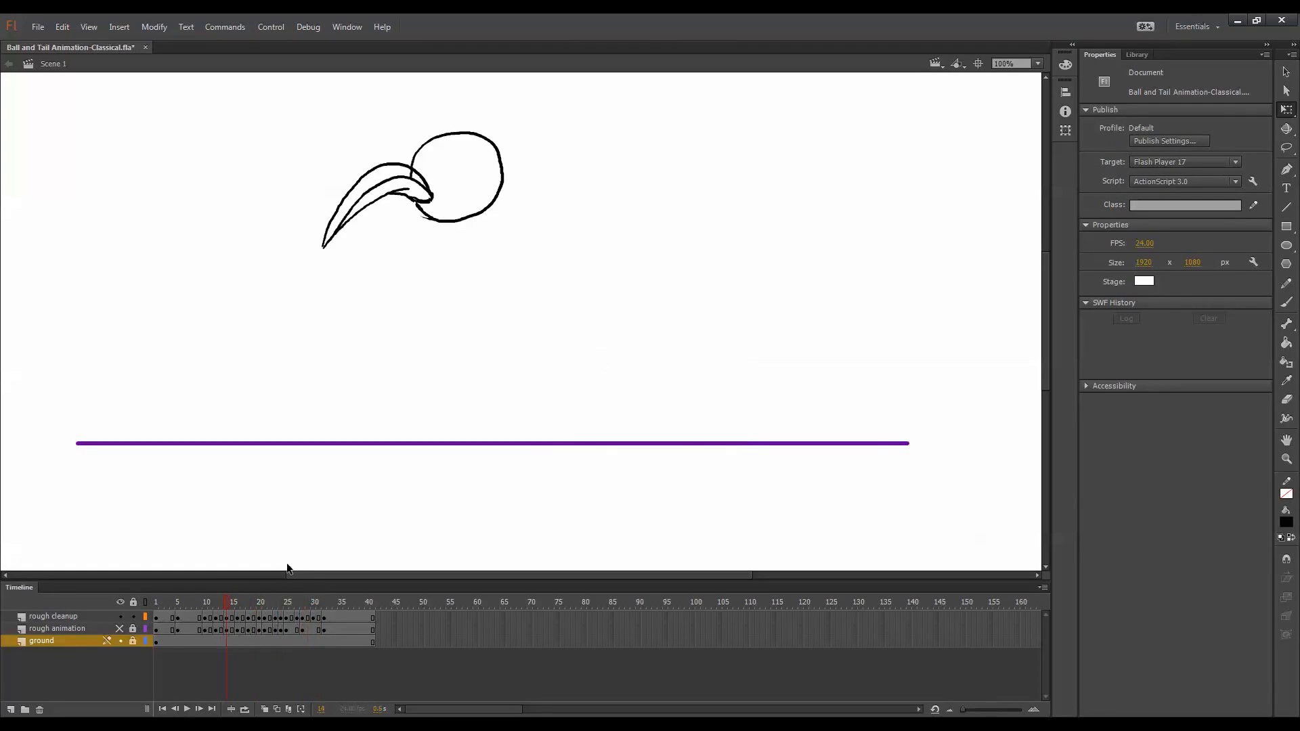
pyautogui.press('Return')
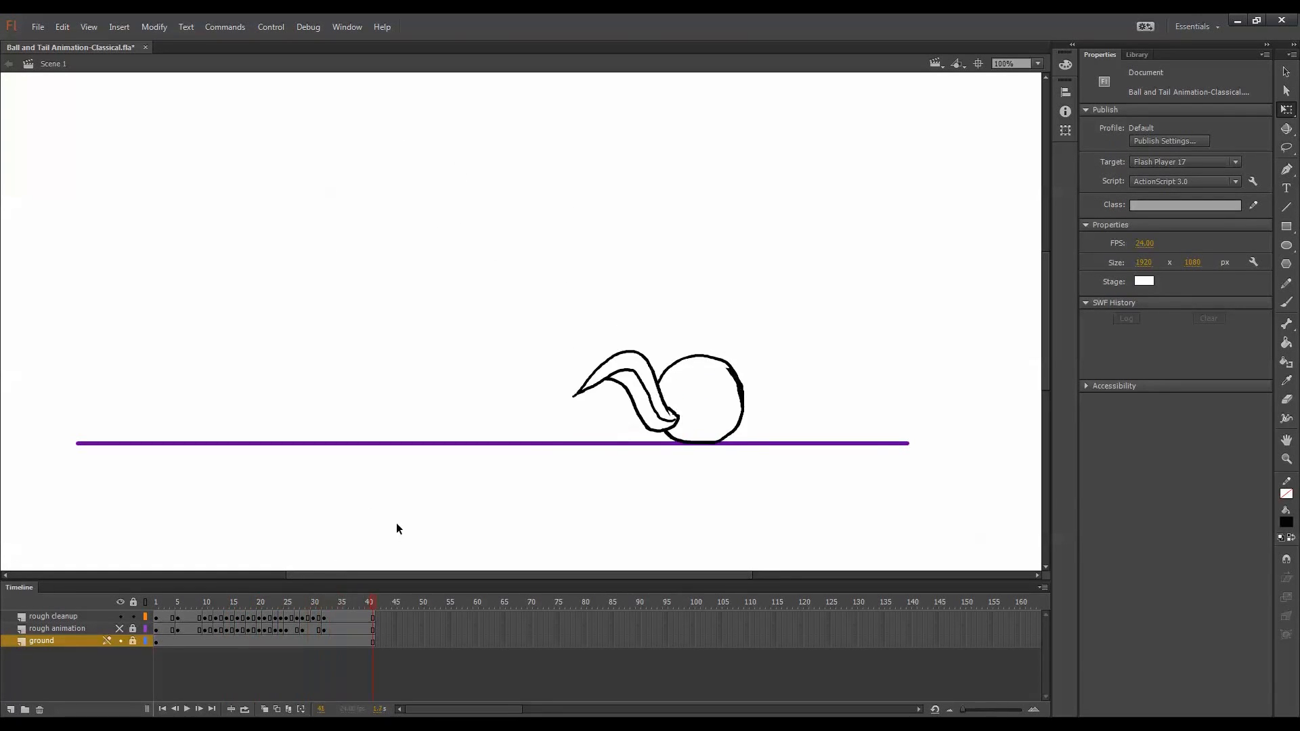
# Remove frames 31, 29 and 26 from all layers to shorten the holds of the settling drawings.
pyautogui.moveTo(322, 600); pyautogui.dragTo(319, 625)
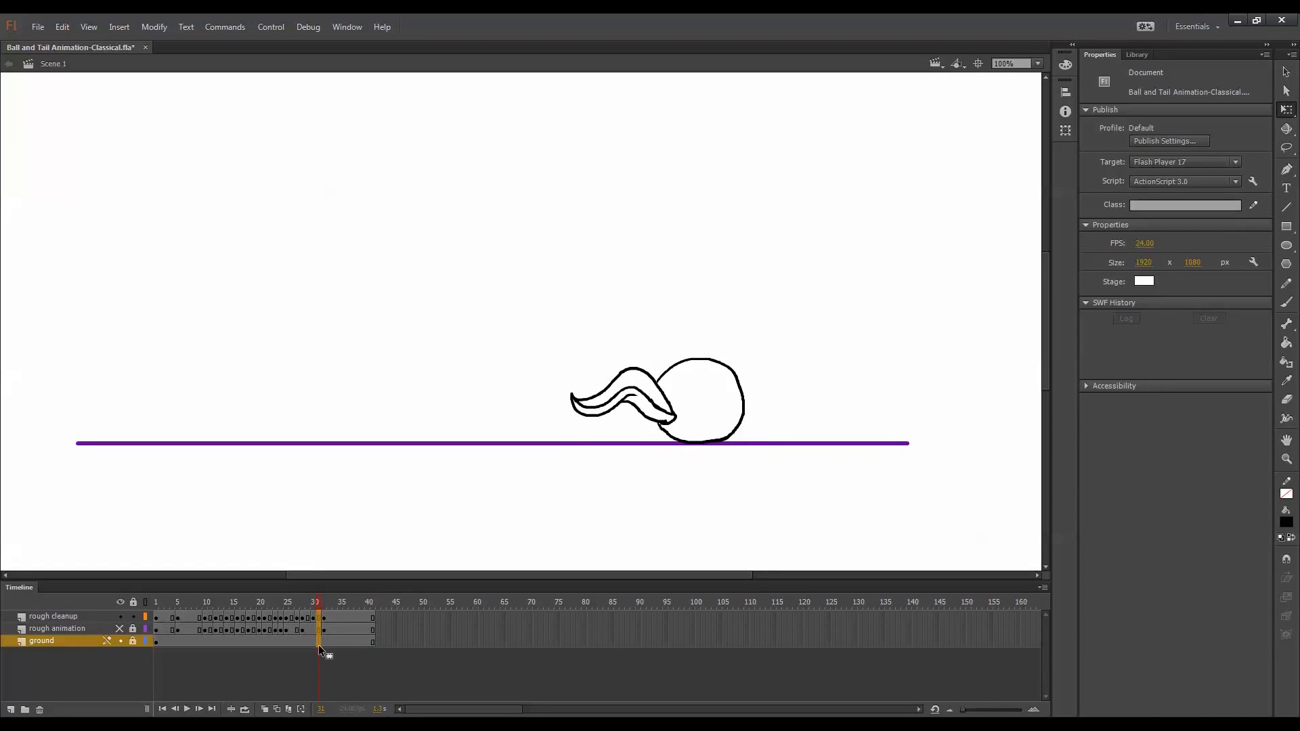
pyautogui.click(318, 642)
pyautogui.hotkey('shift', 'F5')
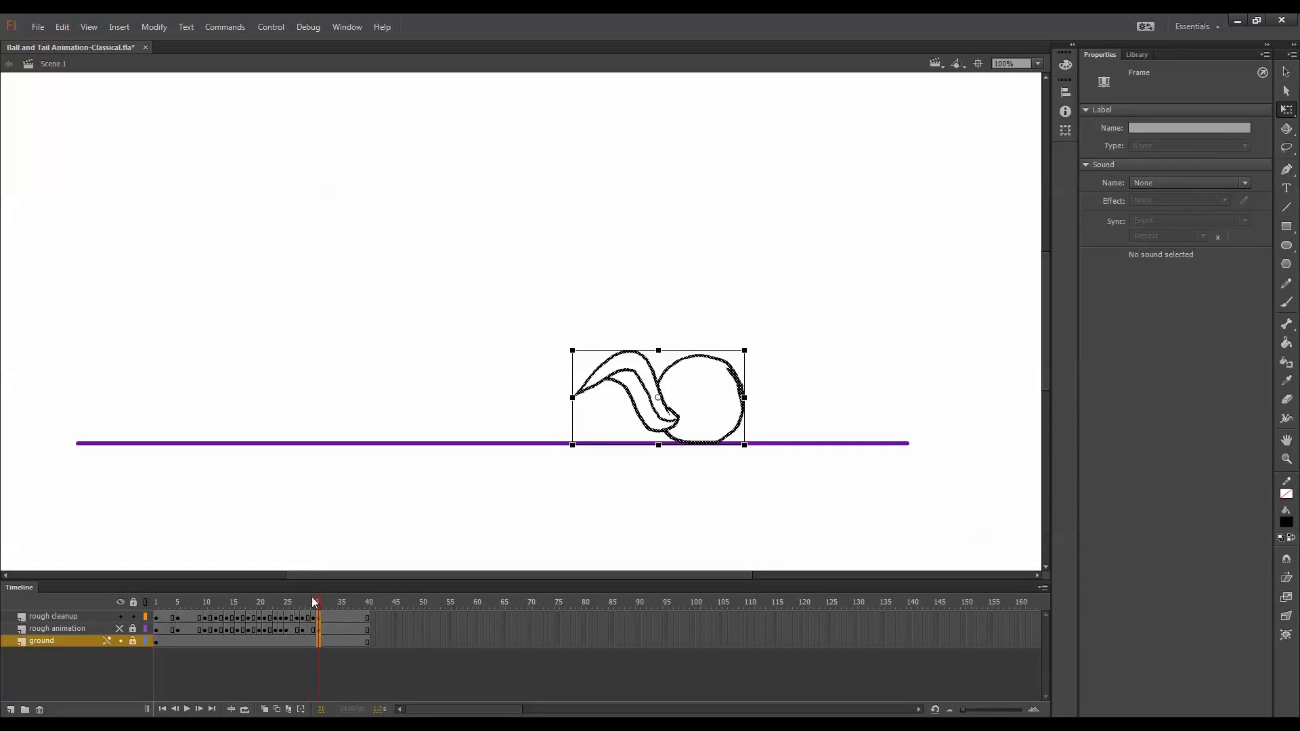
pyautogui.moveTo(315, 602); pyautogui.dragTo(307, 609)
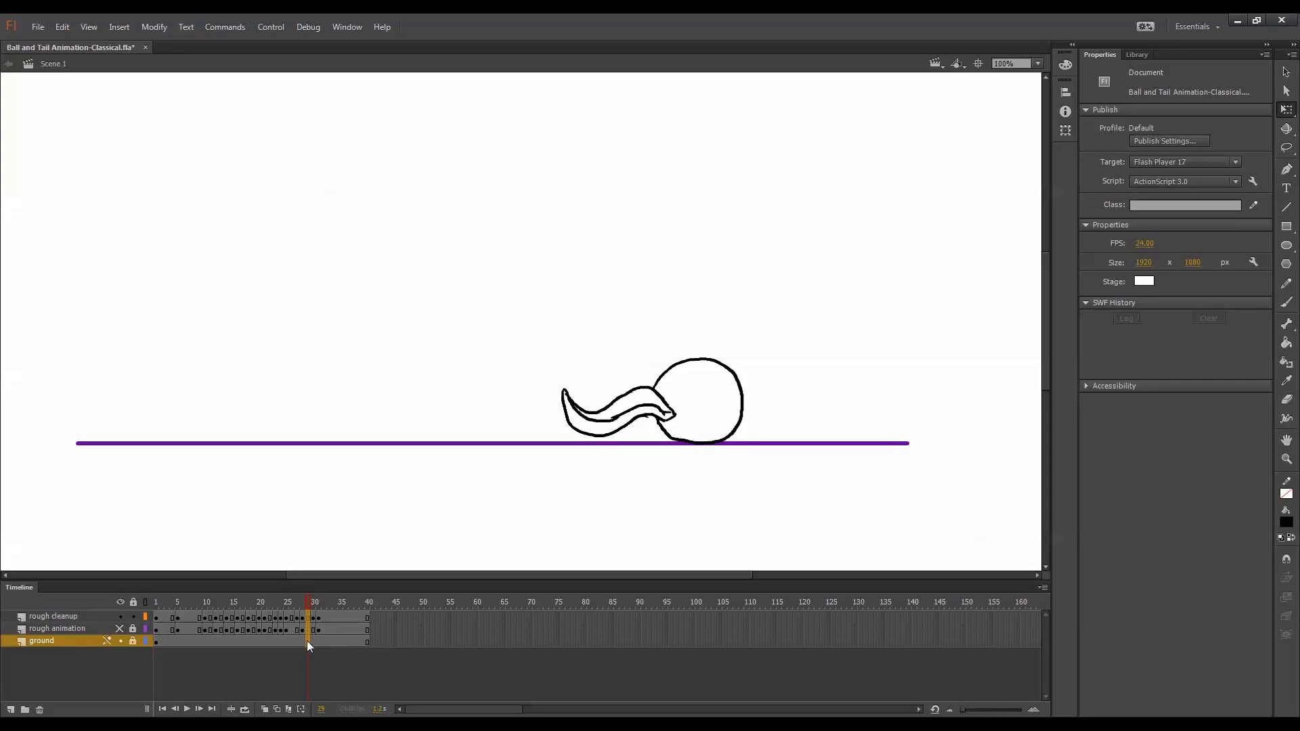
pyautogui.click(307, 640)
pyautogui.hotkey('shift', 'F5')
pyautogui.click(292, 601)
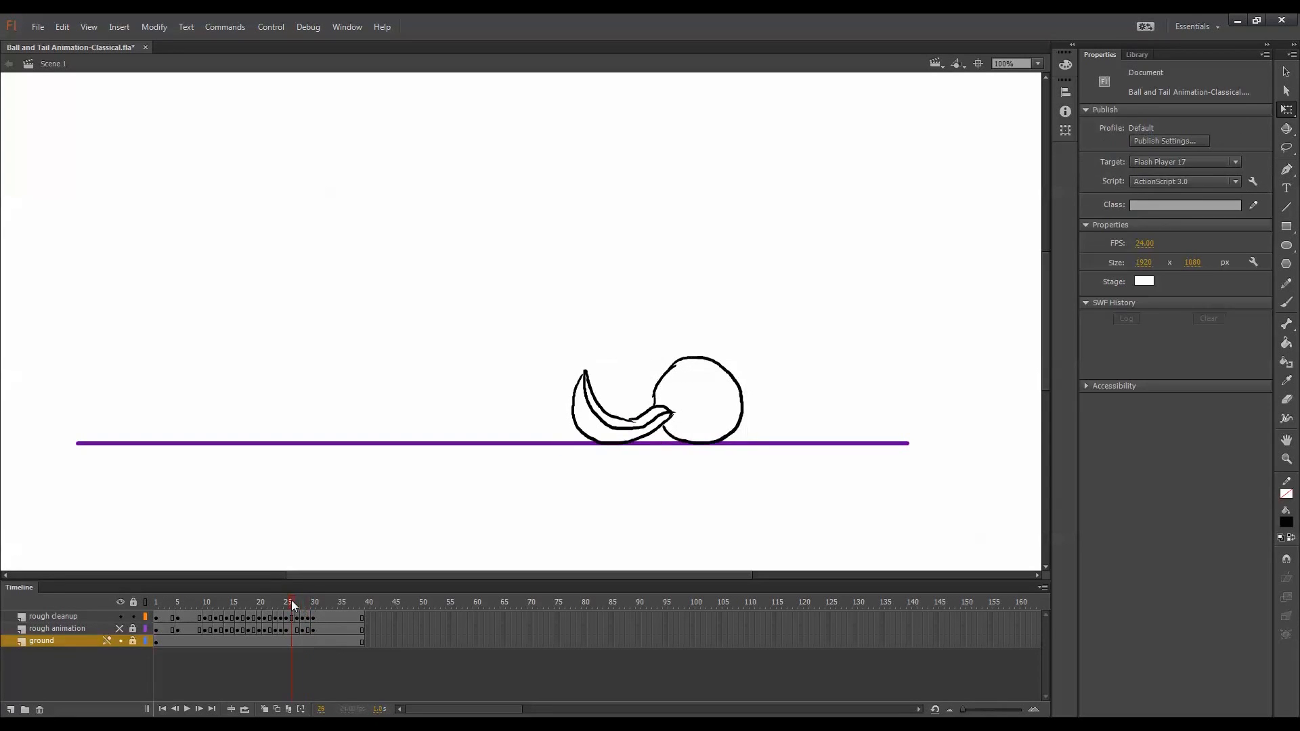
pyautogui.click(291, 640)
pyautogui.hotkey('shift', 'F5')
pyautogui.click(336, 537)
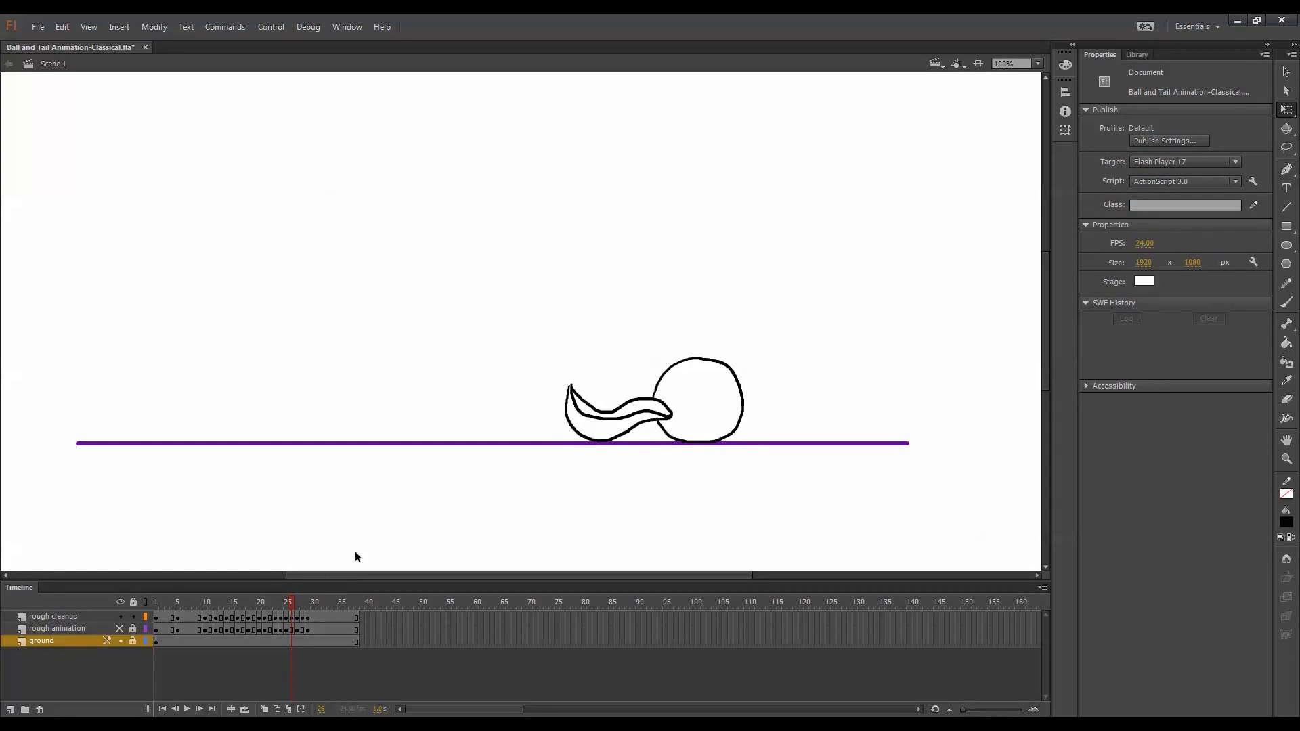
# Step through the settling frames after frame 26 and play back the animation to check its timing.
pyautogui.press('.')
pyautogui.press('.')
pyautogui.press('.')
pyautogui.press('.')
pyautogui.press('.')
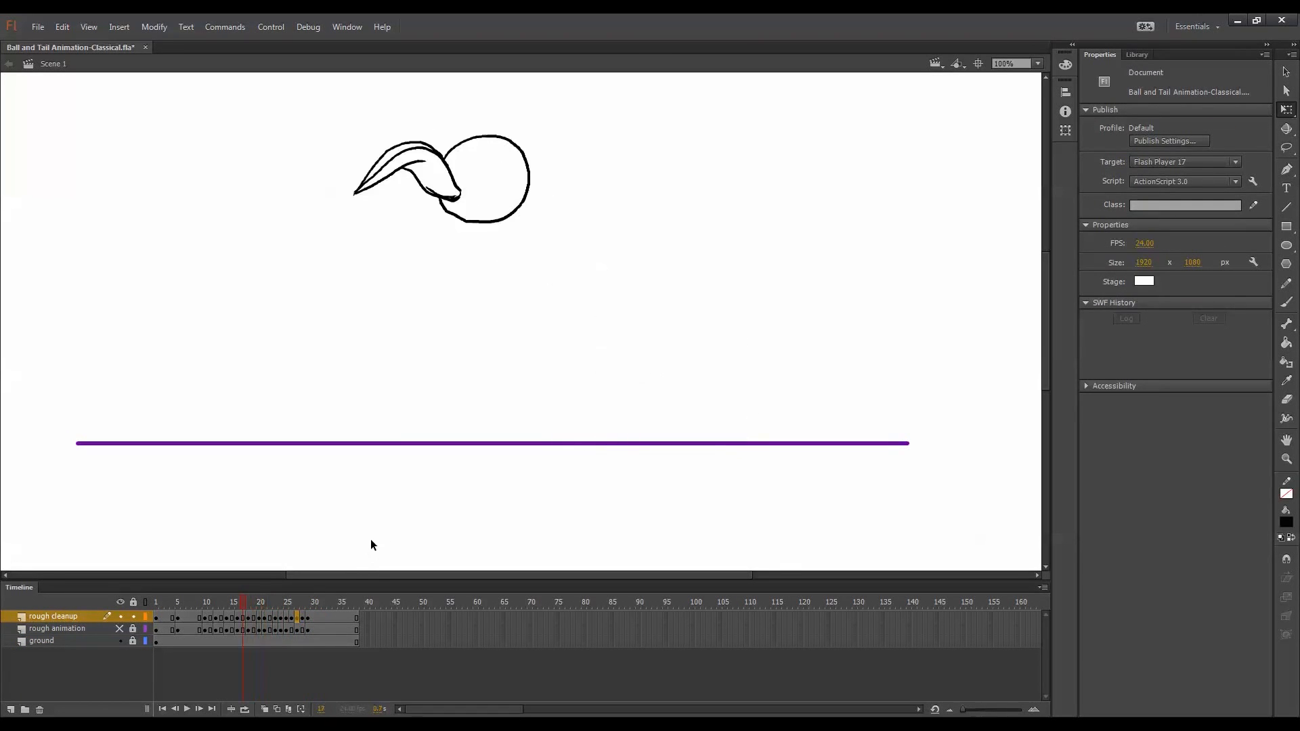
pyautogui.press('Return')
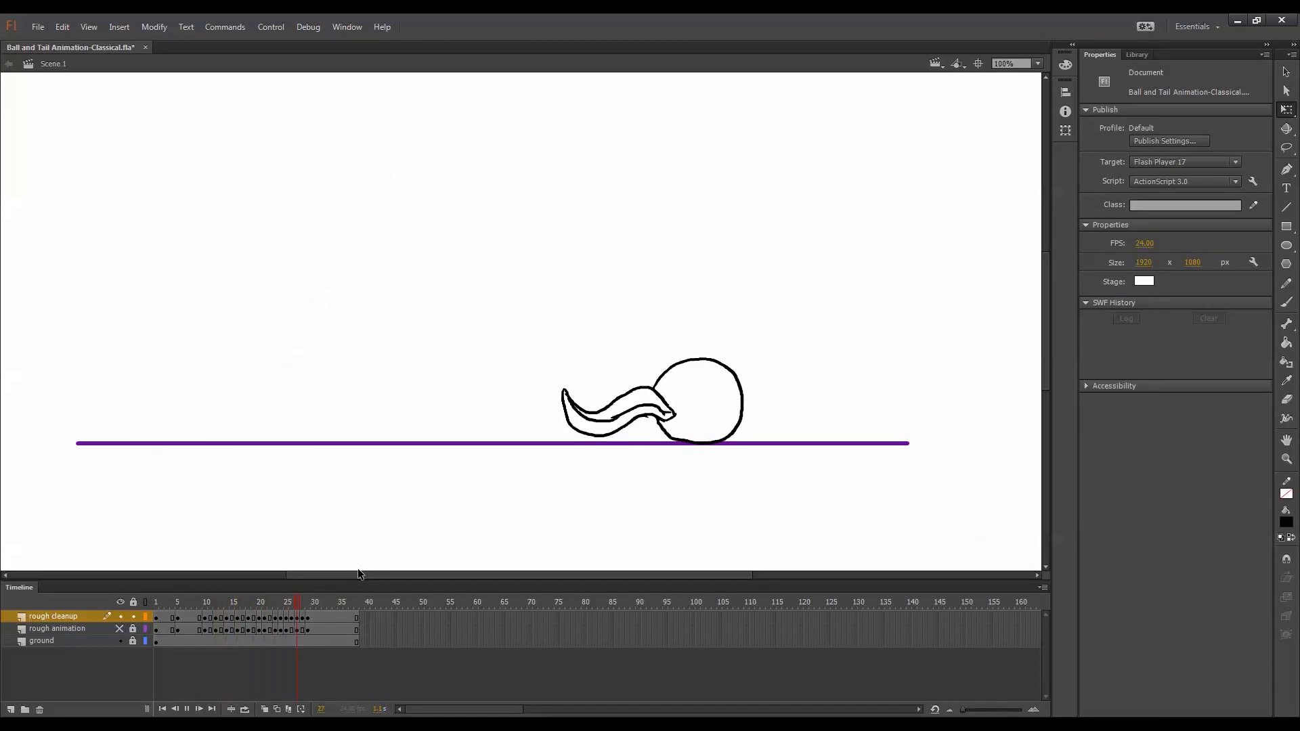
# Replace frame 9 of the rough cleanup layer with a blank keyframe and turn on onion skinning for brush drawing.
pyautogui.click(205, 605)
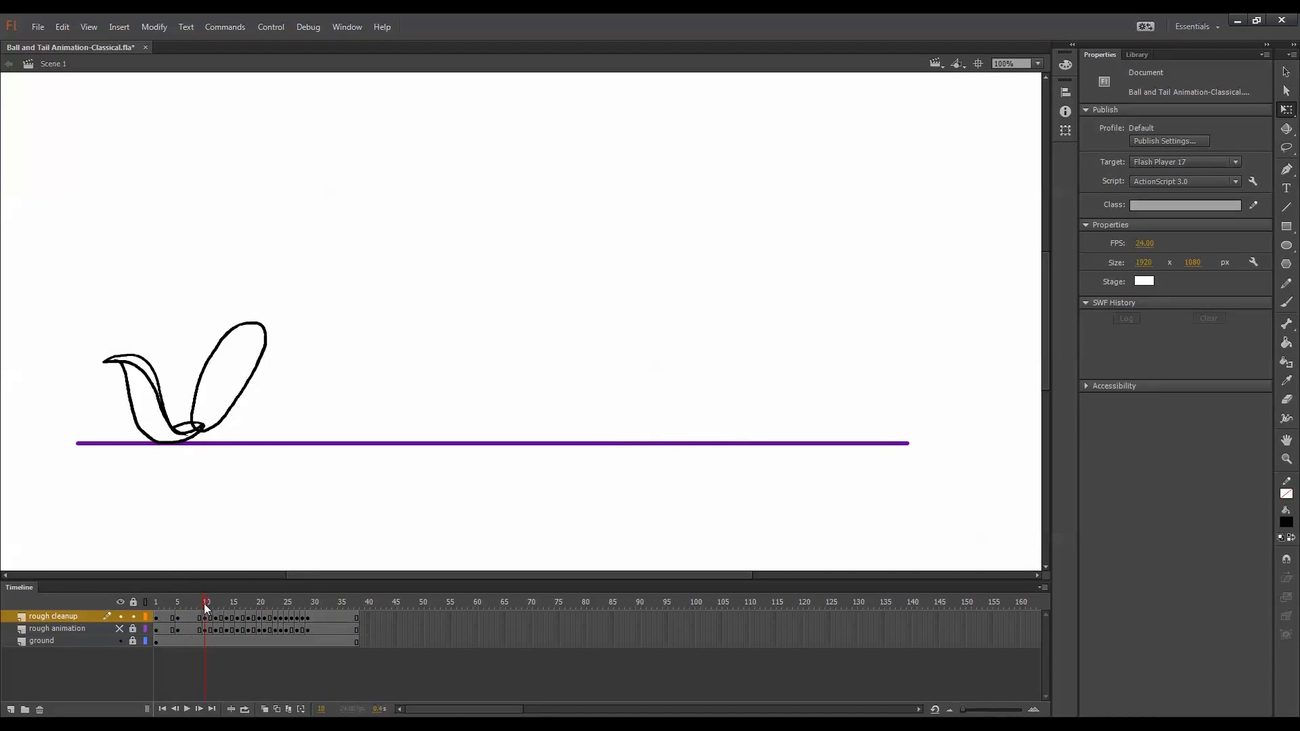
pyautogui.moveTo(206, 607); pyautogui.dragTo(199, 608)
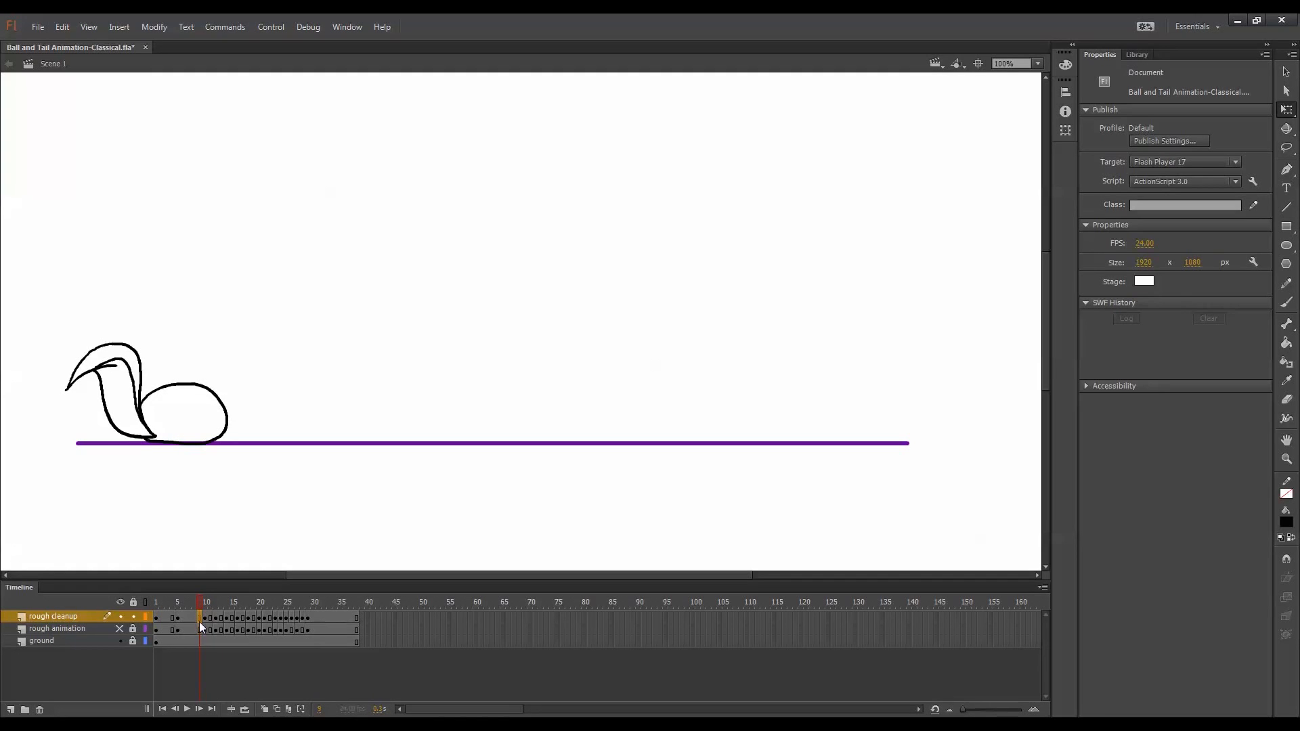
pyautogui.click(199, 618)
pyautogui.press('Delete')
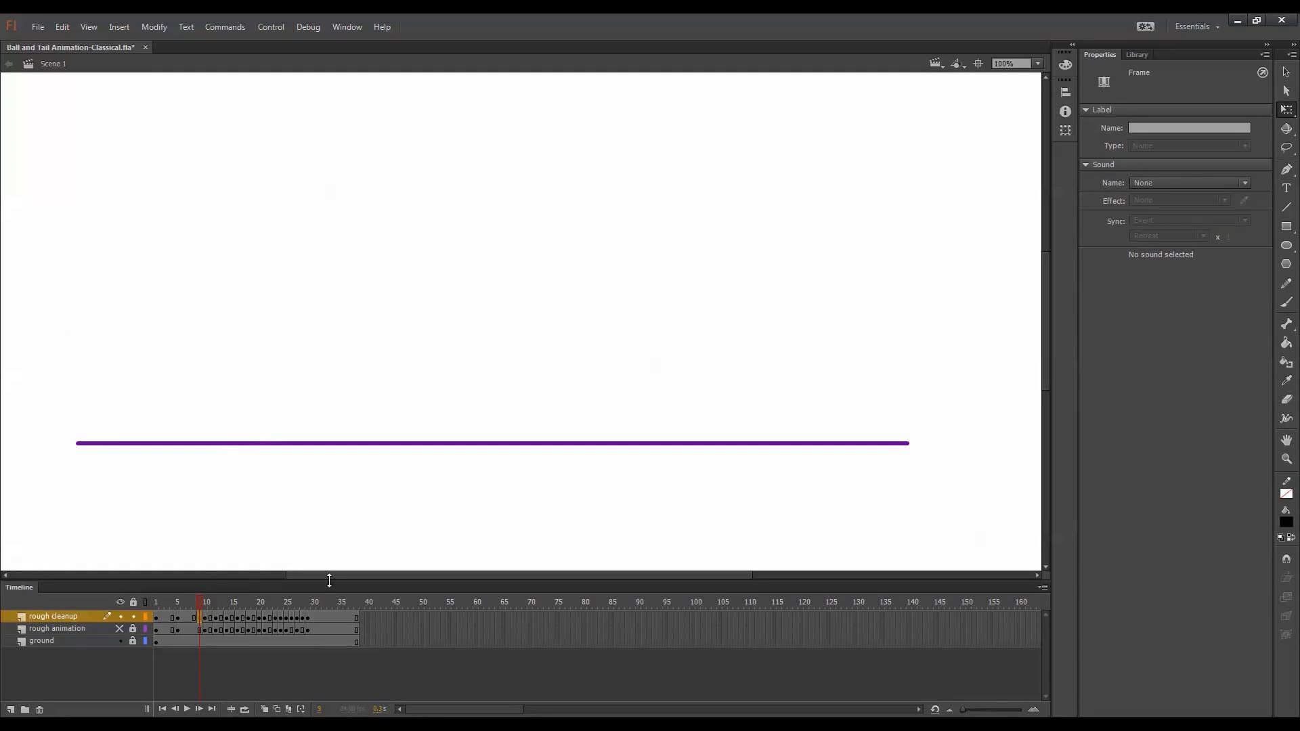
pyautogui.click(265, 709)
pyautogui.press('b')
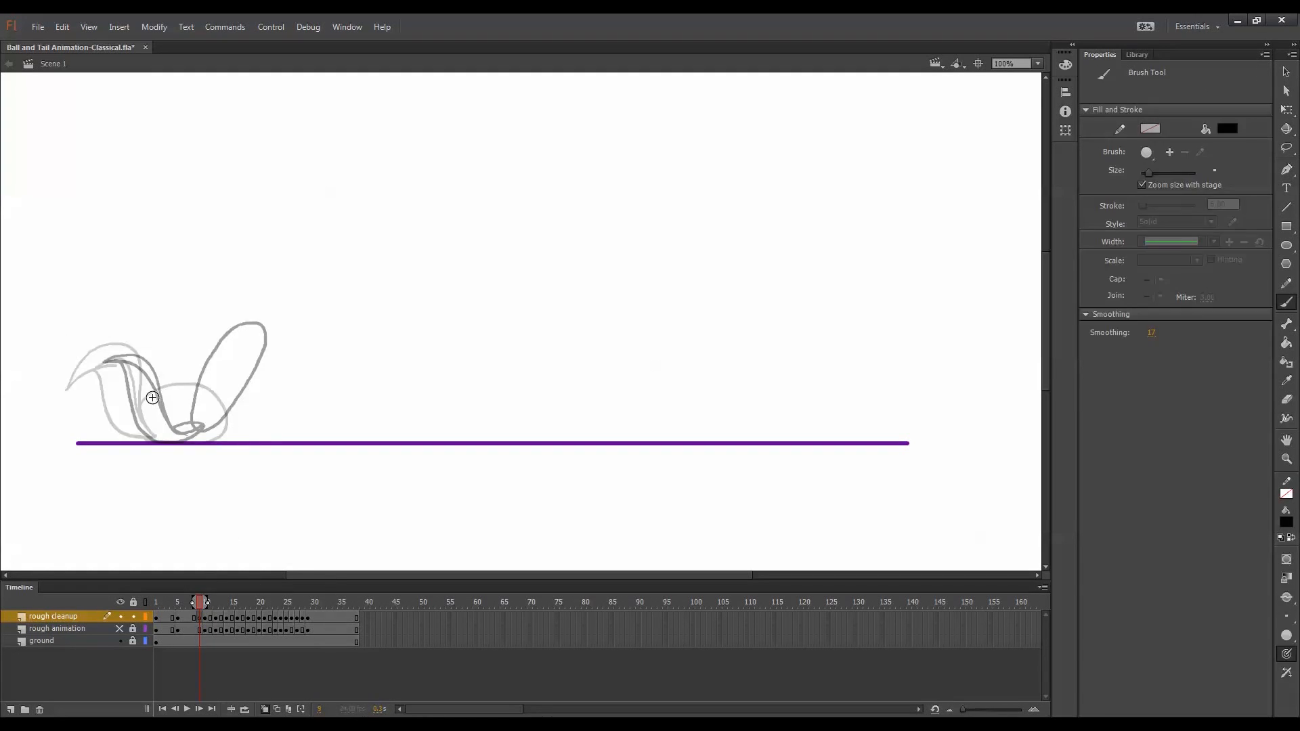
# Draw the ball's in-between outline on frame 9 between the squash and stretch poses, erasing its upper-left edge near the tail.
pyautogui.moveTo(154, 399)
pyautogui.mouseDown()
pyautogui.moveTo(204, 419)
pyautogui.moveTo(183, 410)
pyautogui.mouseUp()
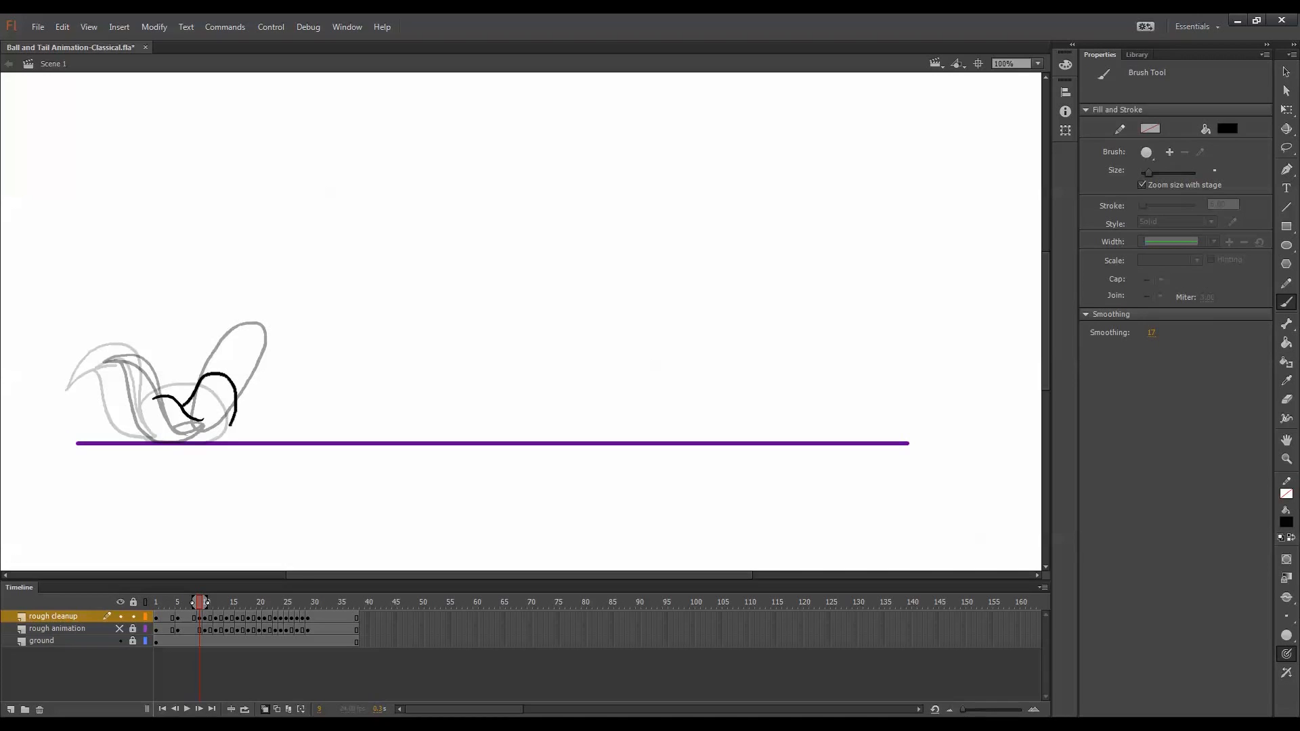
pyautogui.moveTo(221, 434); pyautogui.dragTo(206, 443)
pyautogui.moveTo(159, 396); pyautogui.dragTo(146, 404)
pyautogui.moveTo(136, 424); pyautogui.dragTo(157, 441)
pyautogui.press('e')
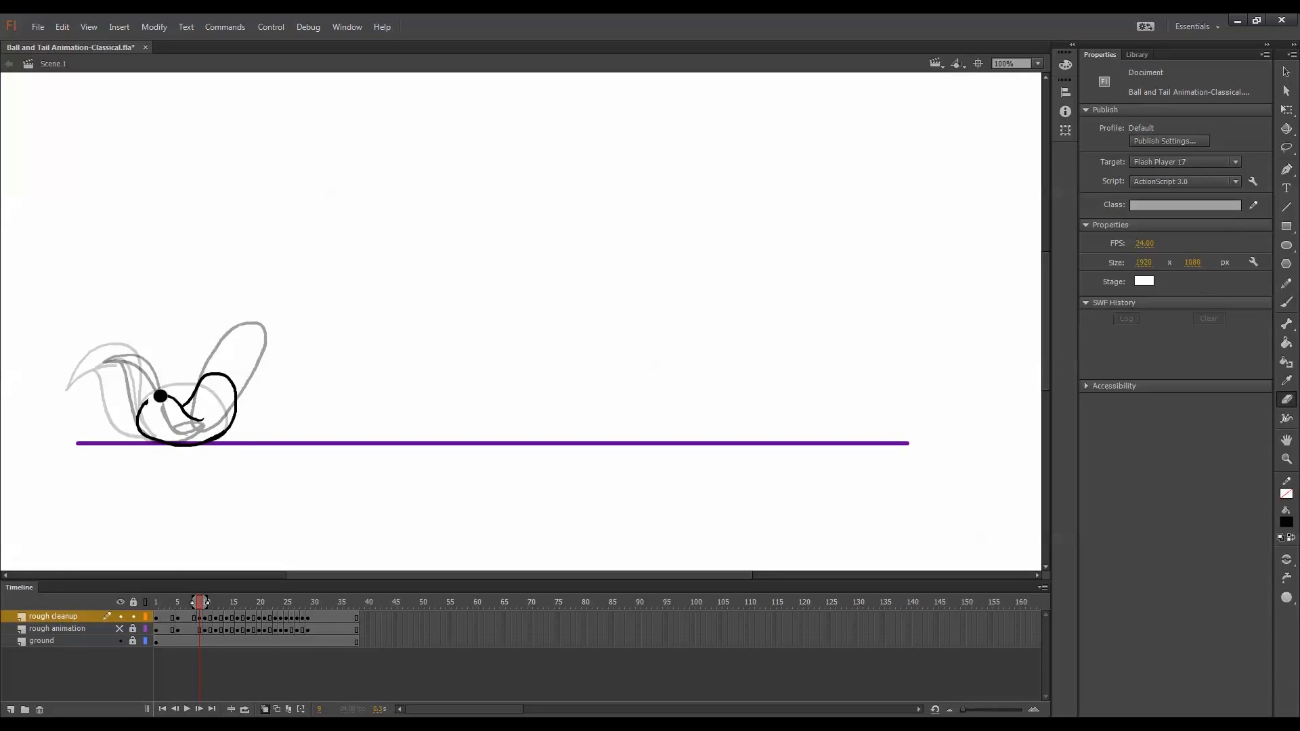
pyautogui.moveTo(160, 397); pyautogui.dragTo(149, 404)
# Draw the curled tail on frame 9 between the onion-skinned poses and erase the ball outline that overlaps it.
pyautogui.press('b')
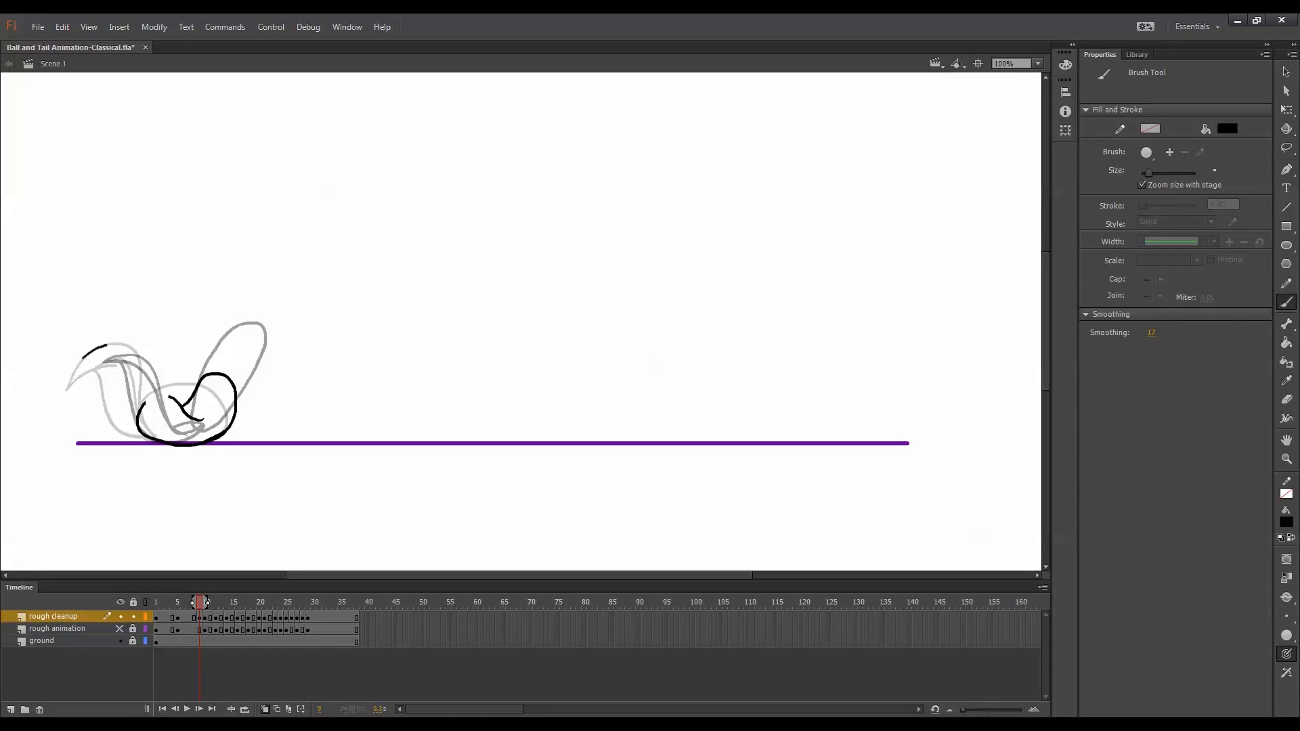
pyautogui.moveTo(147, 364); pyautogui.dragTo(165, 421)
pyautogui.moveTo(86, 358); pyautogui.dragTo(83, 361)
pyautogui.moveTo(157, 415); pyautogui.dragTo(173, 428)
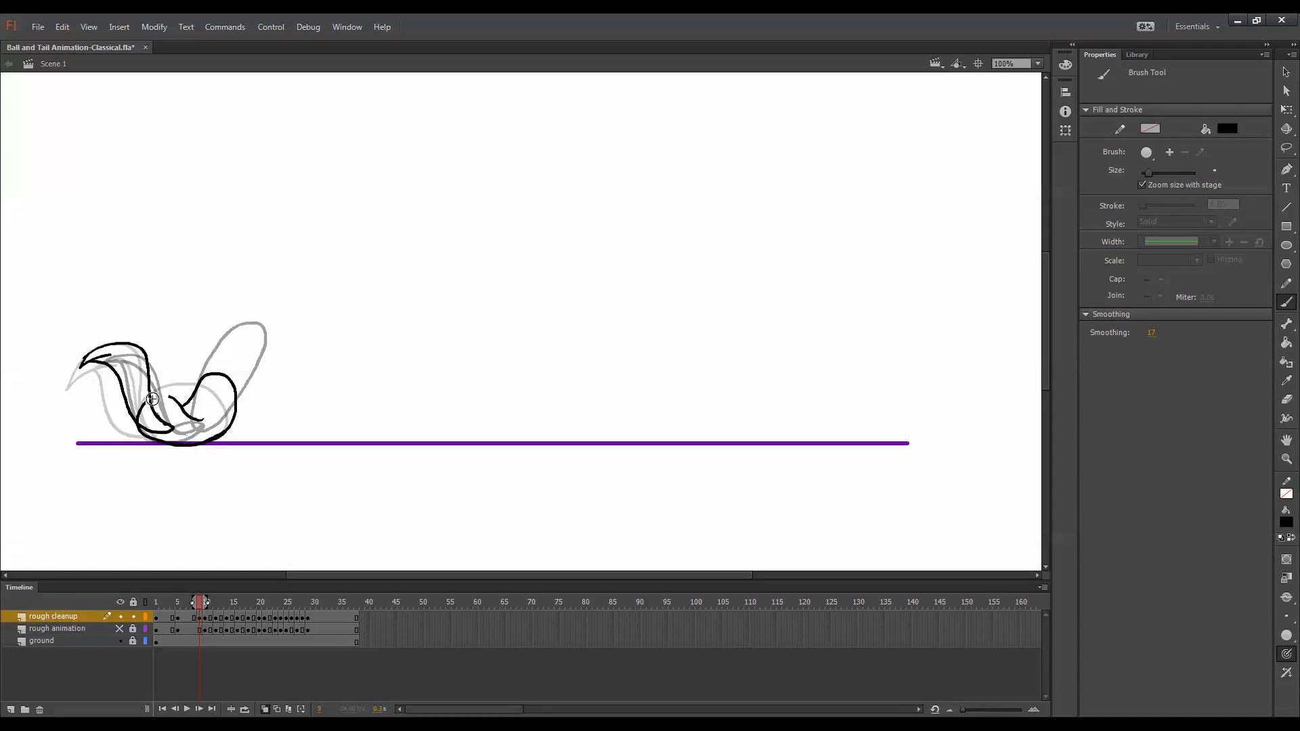
pyautogui.moveTo(151, 399); pyautogui.dragTo(157, 397)
pyautogui.press('e')
pyautogui.moveTo(140, 399)
pyautogui.mouseDown()
pyautogui.moveTo(141, 413)
pyautogui.moveTo(138, 402)
pyautogui.mouseUp()
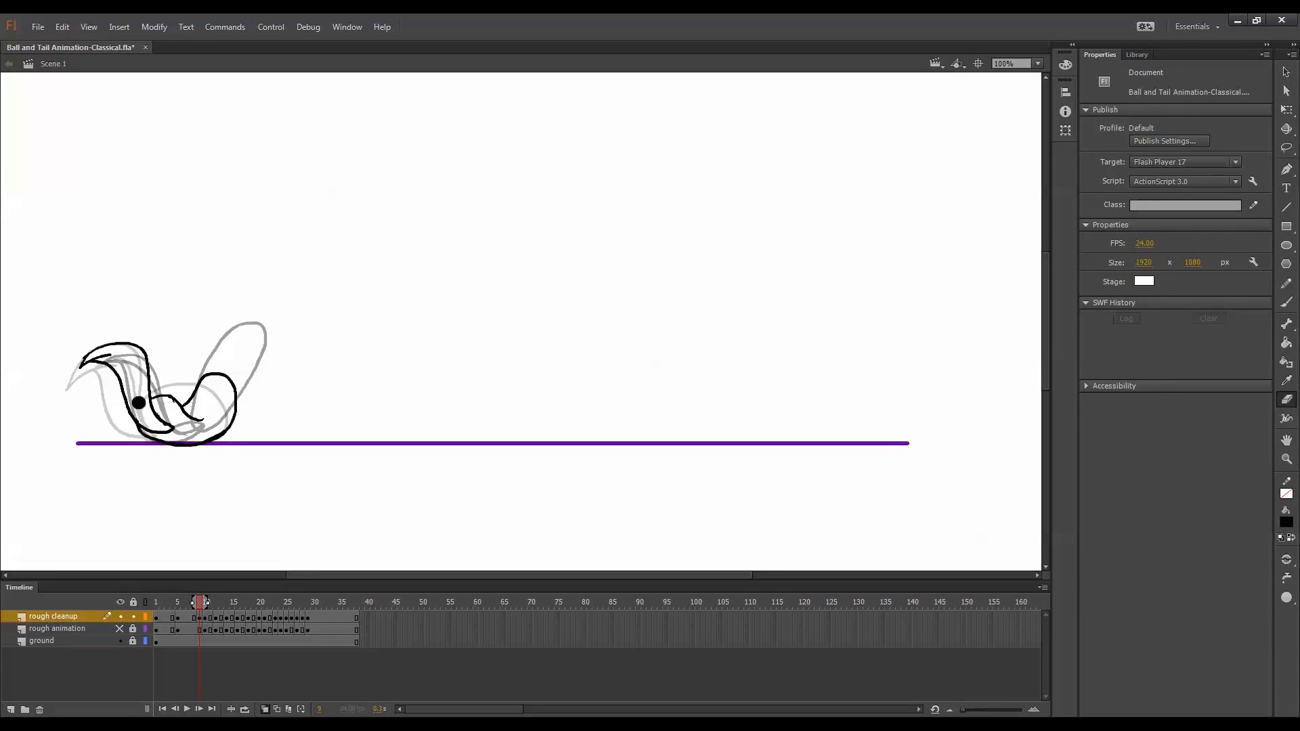
# Add the tail's inner line on frame 9 with onion skinning off and step ahead to frame 12 to check the motion.
pyautogui.click(265, 709)
pyautogui.press('b')
pyautogui.moveTo(130, 359); pyautogui.dragTo(151, 414)
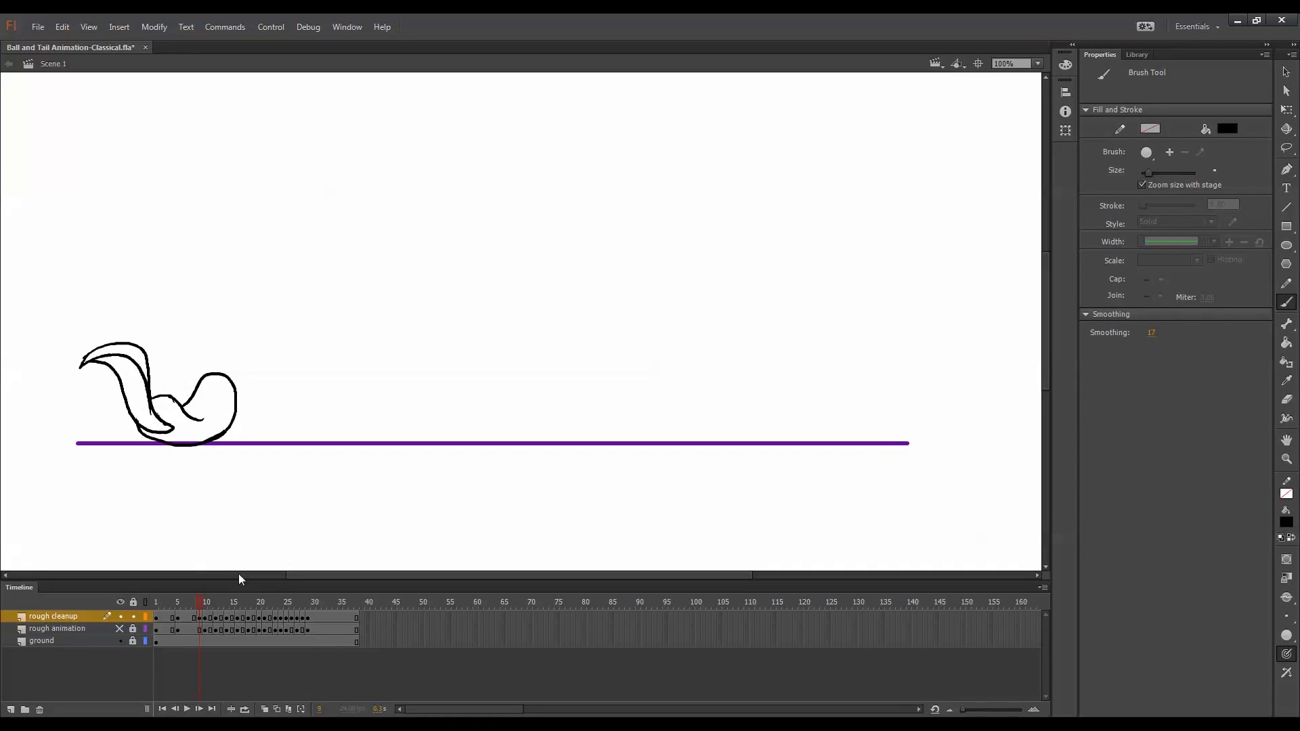
pyautogui.press('.')
pyautogui.press('.')
pyautogui.press('.')
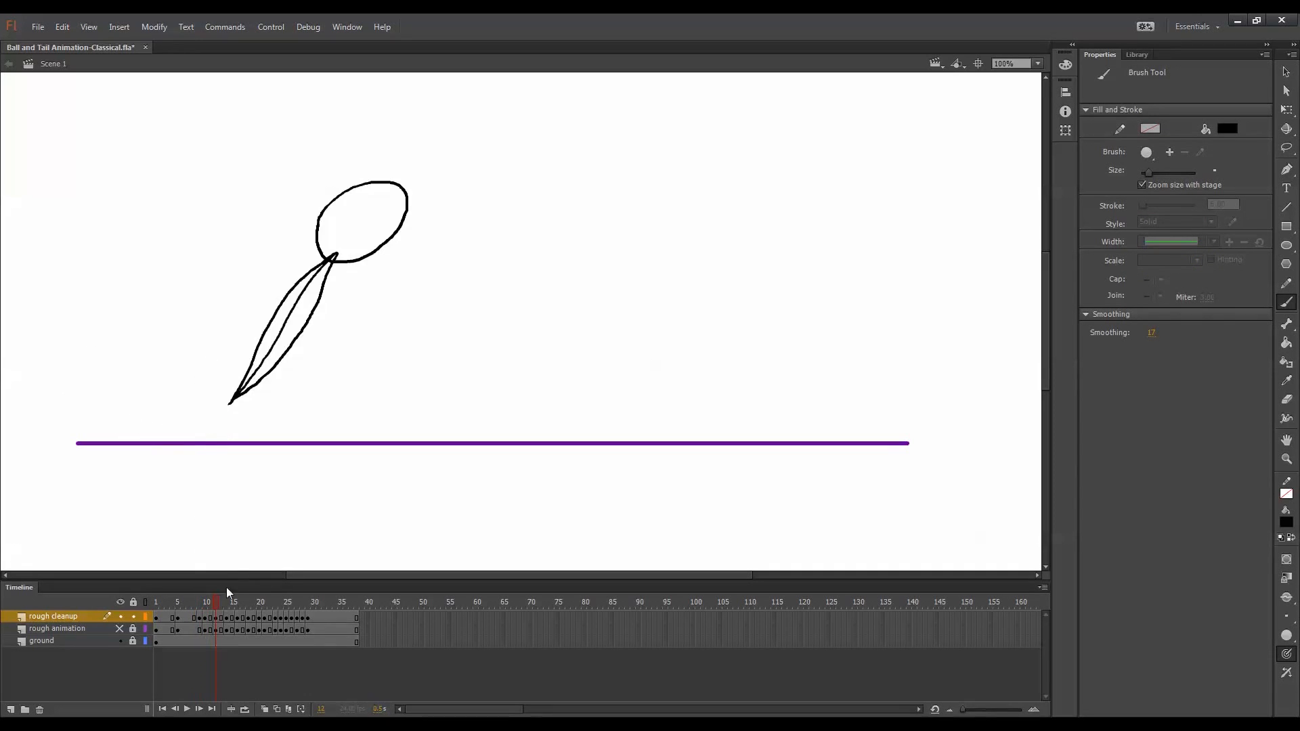
# Add a keyframe at frame 7 and a blank keyframe at frame 6 on the rough cleanup layer.
pyautogui.moveTo(223, 602); pyautogui.dragTo(188, 614)
pyautogui.click(188, 616)
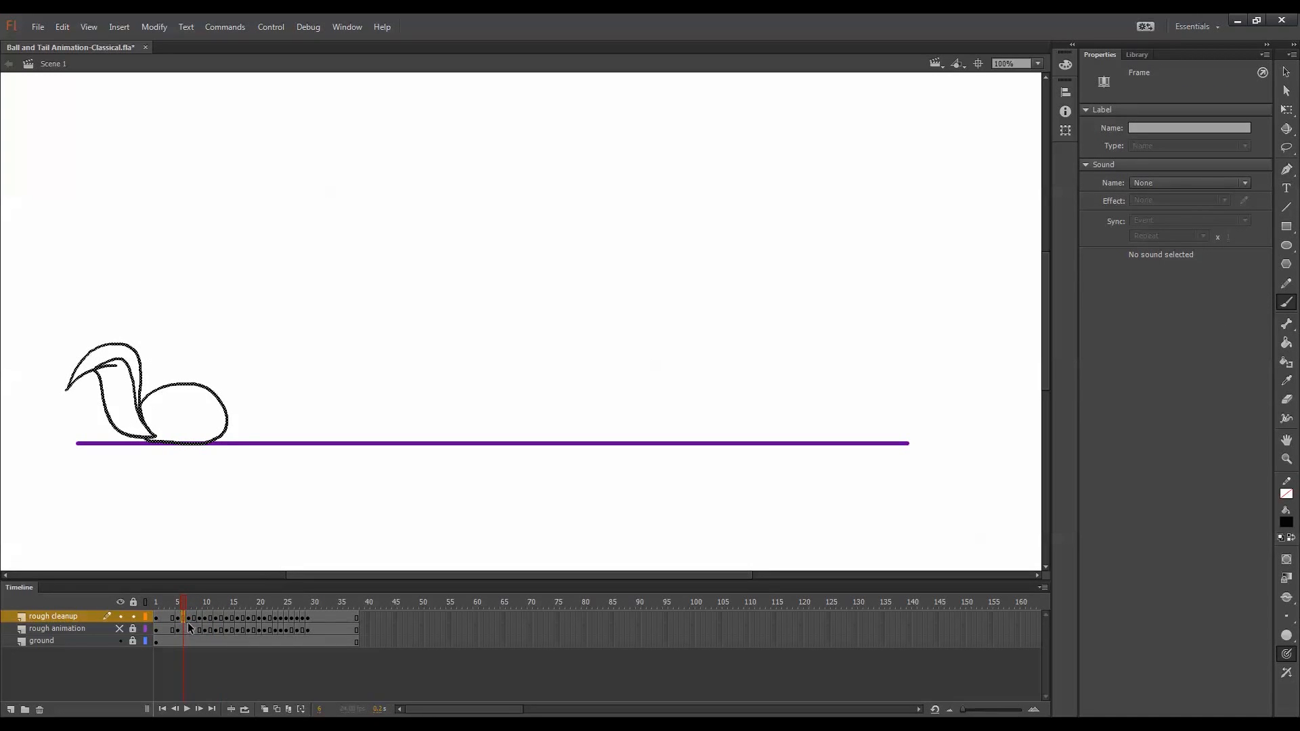
pyautogui.press('F7')
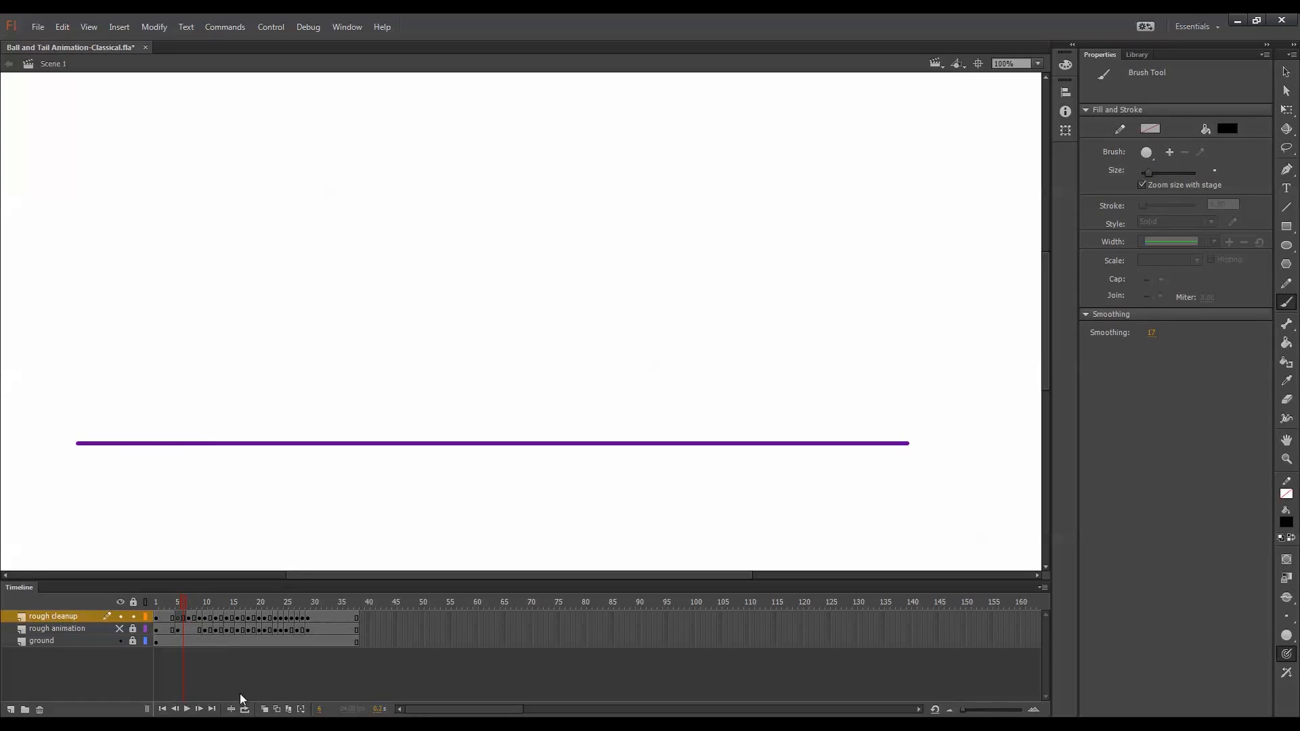
# Draw the slightly squashed ball on frame 6, using onion skinning extended back to the round starting pose.
pyautogui.click(265, 709)
pyautogui.moveTo(180, 603); pyautogui.dragTo(174, 603)
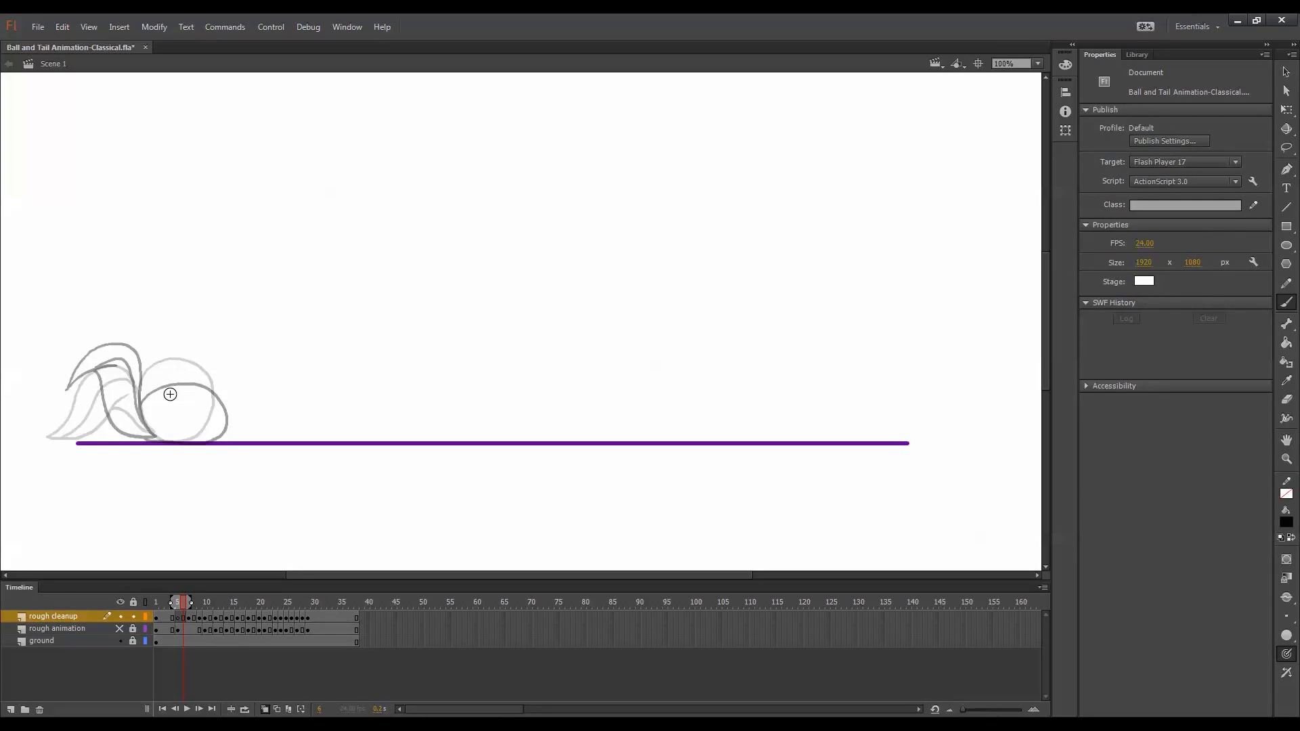
pyautogui.moveTo(141, 394); pyautogui.dragTo(151, 385)
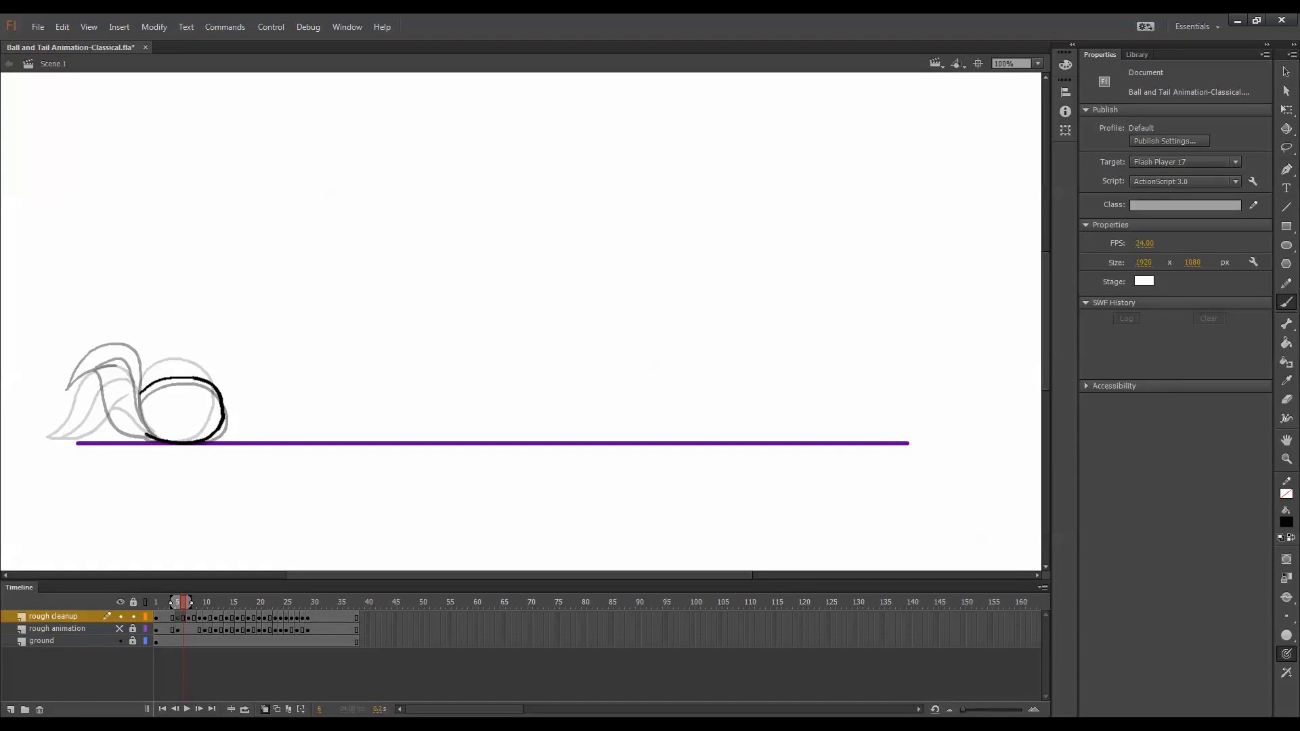
pyautogui.moveTo(146, 434); pyautogui.dragTo(141, 429)
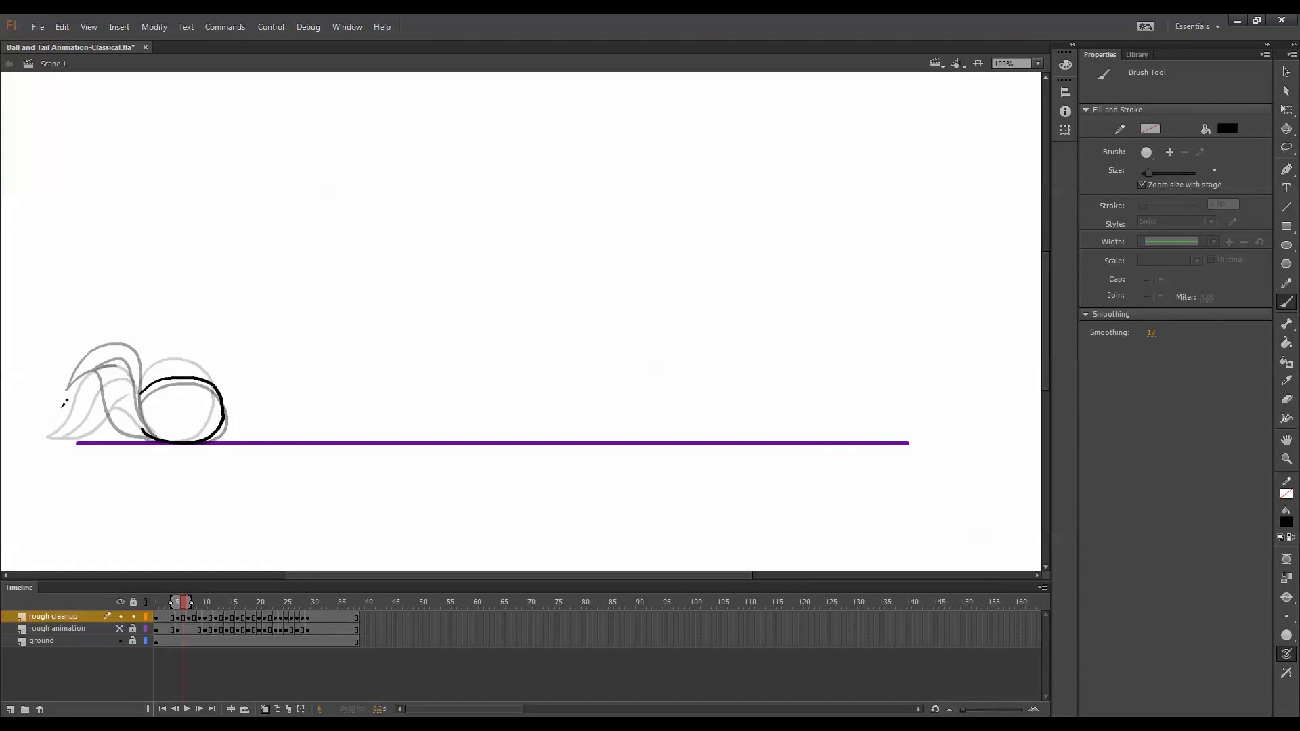
# Draw the tail on frame 6 between the onion-skinned poses, erasing and redrawing its upper curve and inner line.
pyautogui.moveTo(63, 403)
pyautogui.mouseDown()
pyautogui.moveTo(88, 362)
pyautogui.moveTo(127, 357)
pyautogui.moveTo(155, 437)
pyautogui.mouseUp()
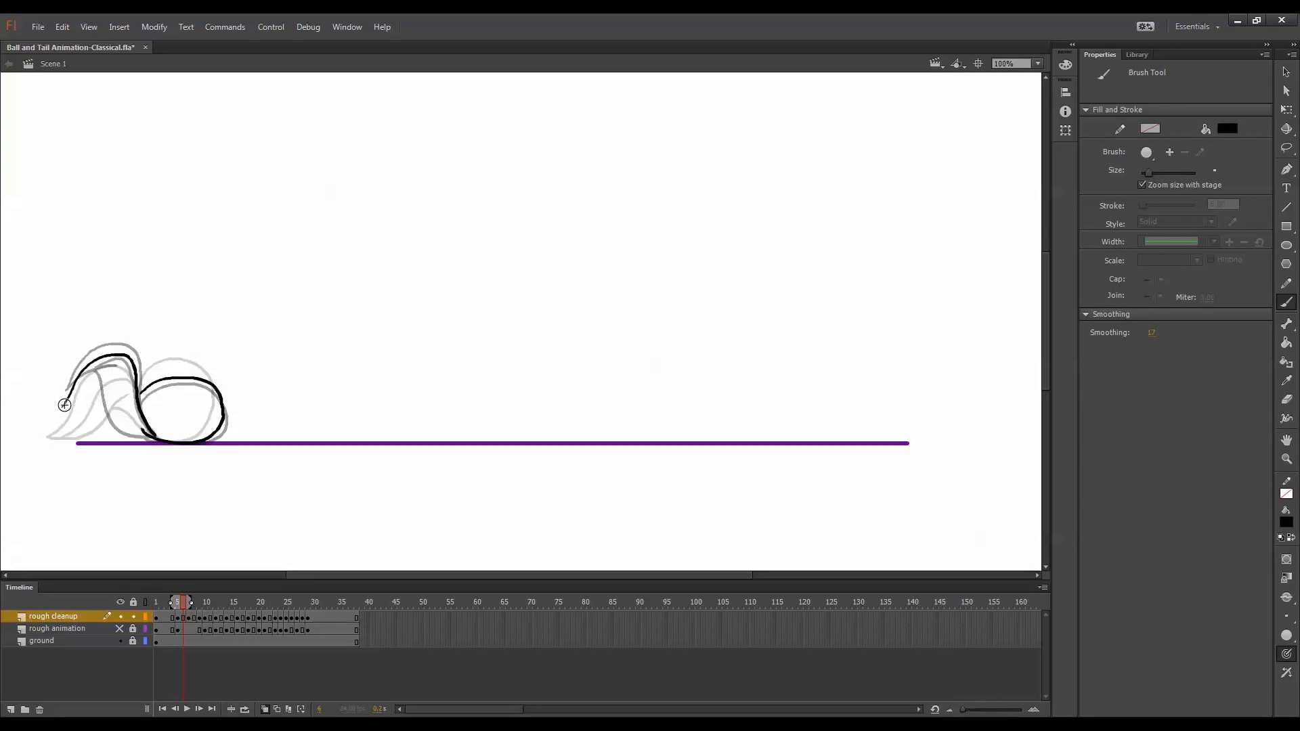
pyautogui.moveTo(62, 406); pyautogui.dragTo(109, 384)
pyautogui.moveTo(105, 400); pyautogui.dragTo(122, 416)
pyautogui.press('e')
pyautogui.moveTo(116, 354); pyautogui.dragTo(136, 366)
pyautogui.moveTo(137, 373); pyautogui.dragTo(135, 376)
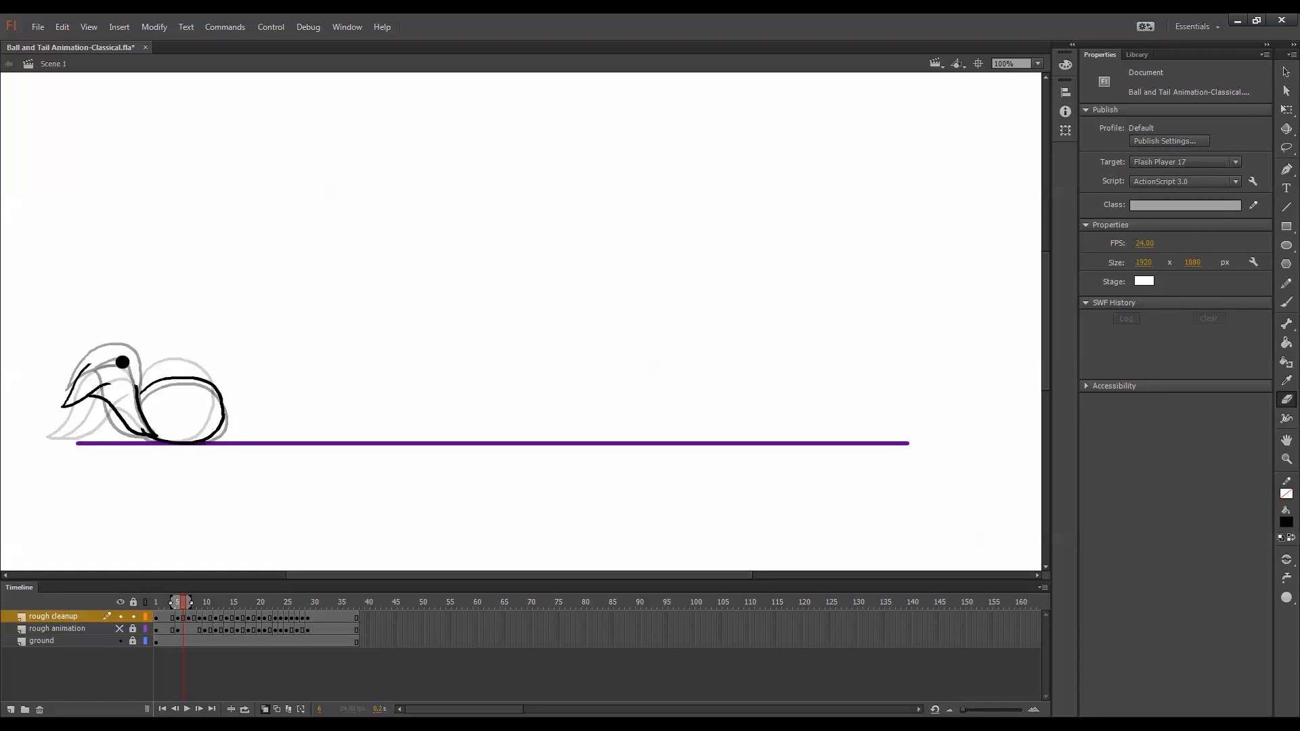
pyautogui.press('b')
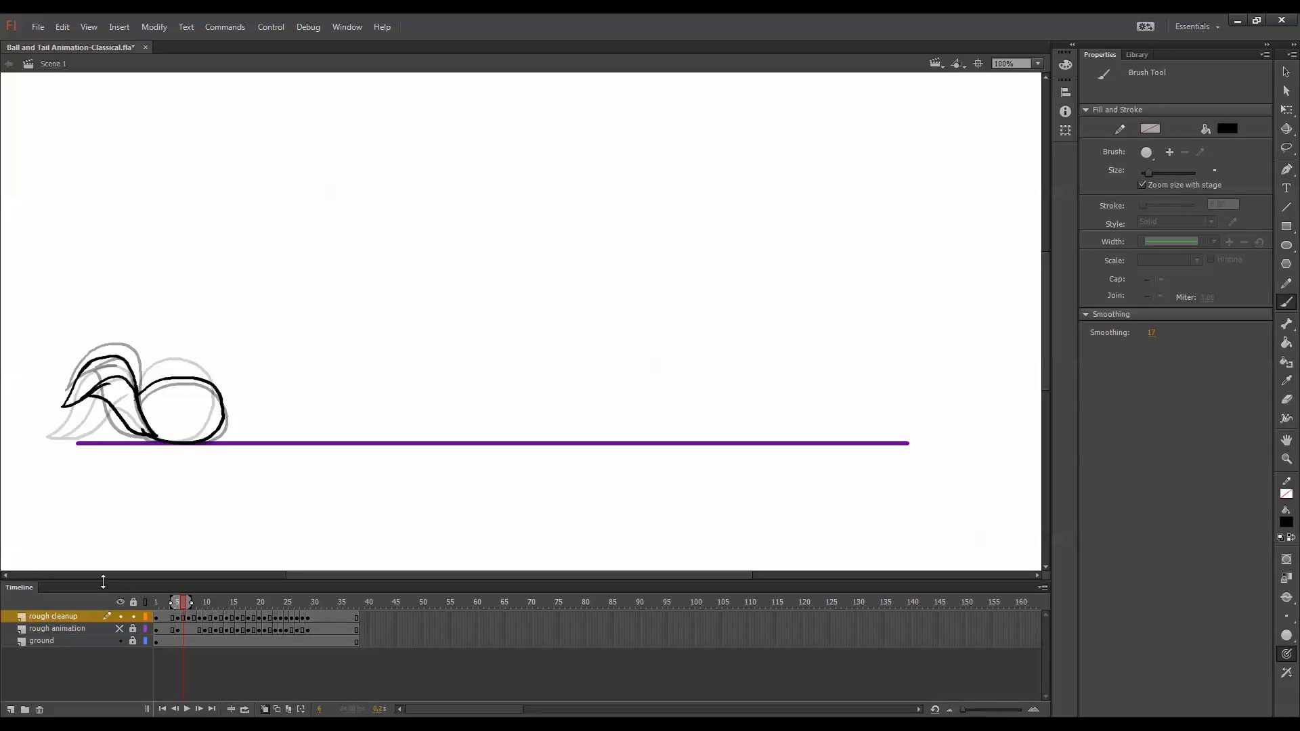
# Turn off onion skinning and flip between frames 6 and 7 to check the new in-between.
pyautogui.click(266, 709)
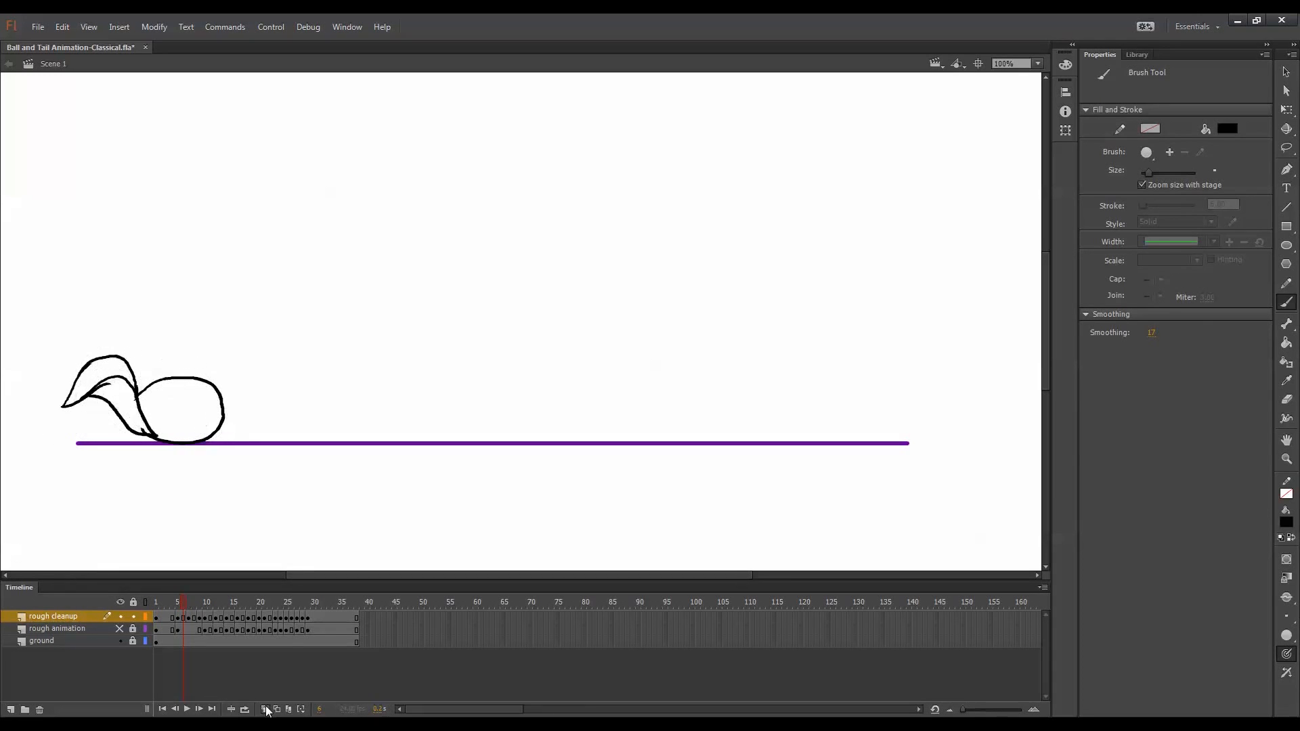
pyautogui.press('.')
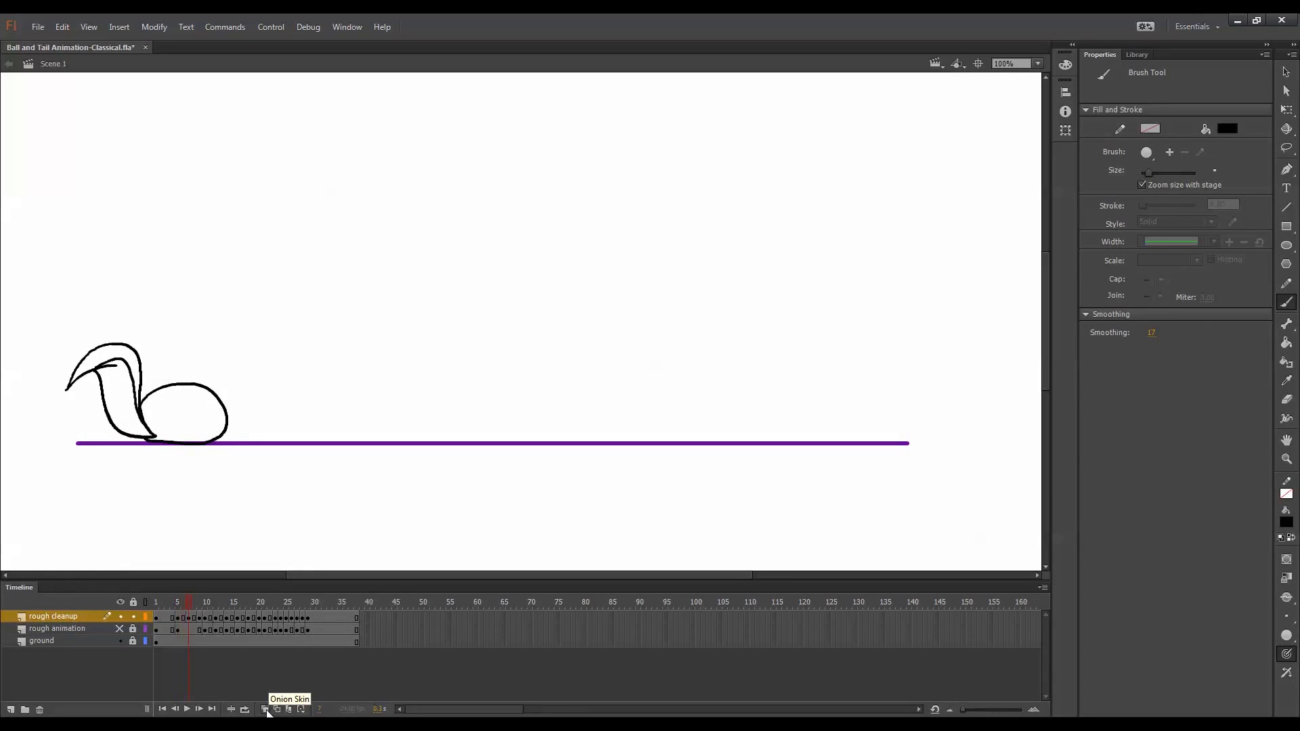
pyautogui.press(',')
pyautogui.press('.')
pyautogui.press(',')
# Tidy the lines at the tail's base on frame 6 with a smaller eraser and play back the animation.
pyautogui.press('e')
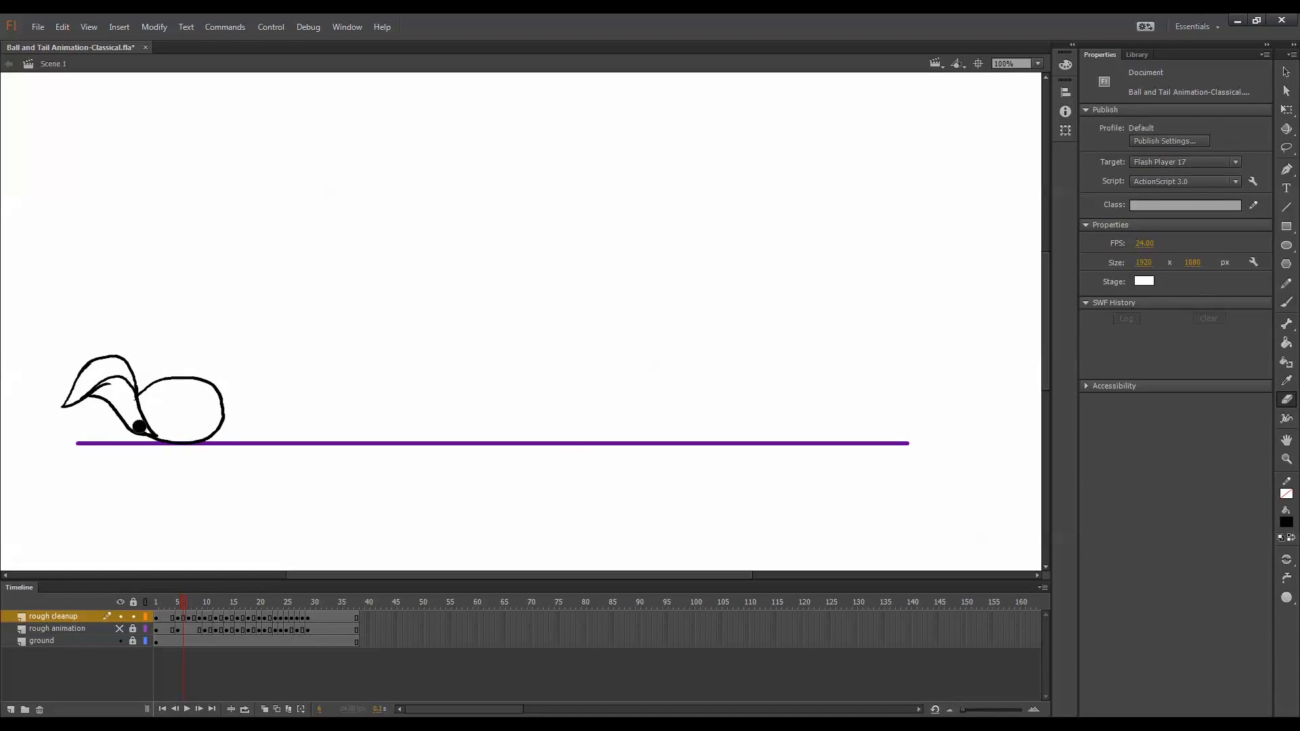
pyautogui.press('[')
pyautogui.press('[')
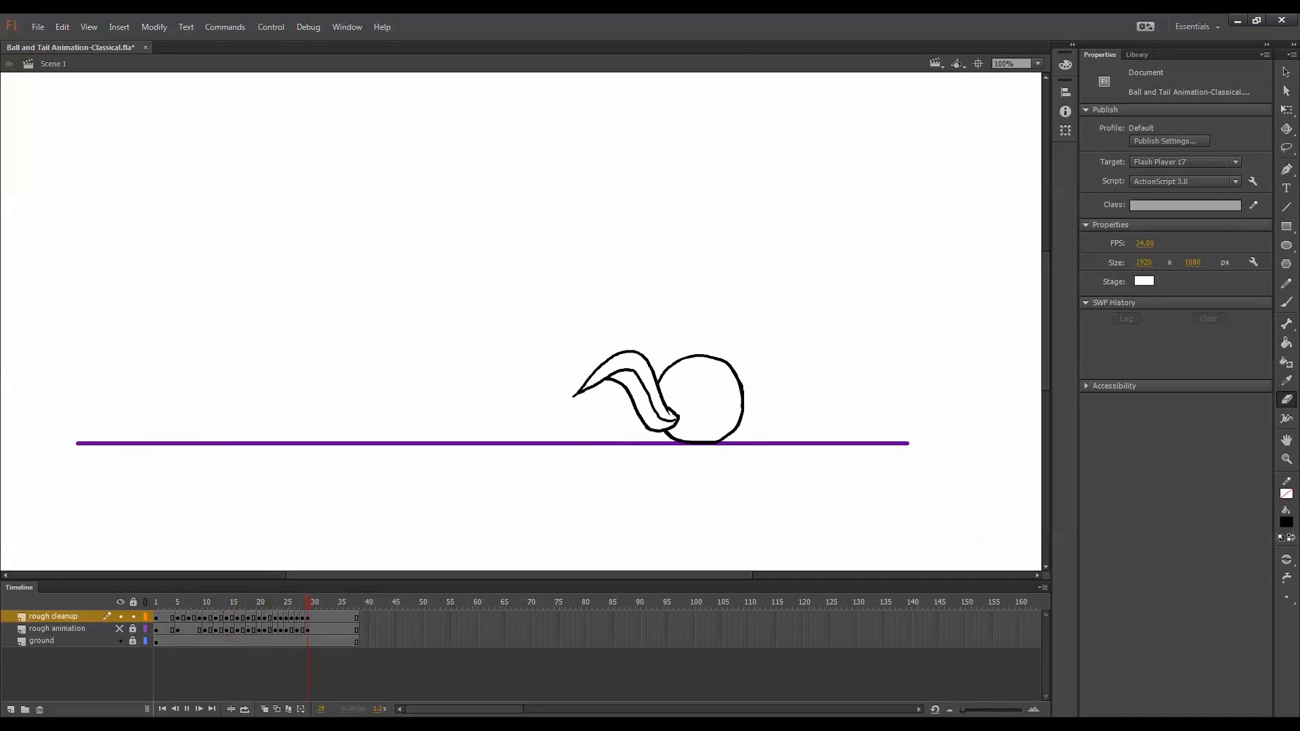
# Set the Paint Bucket's fill color to light grey #999999.
pyautogui.click(1286, 522)
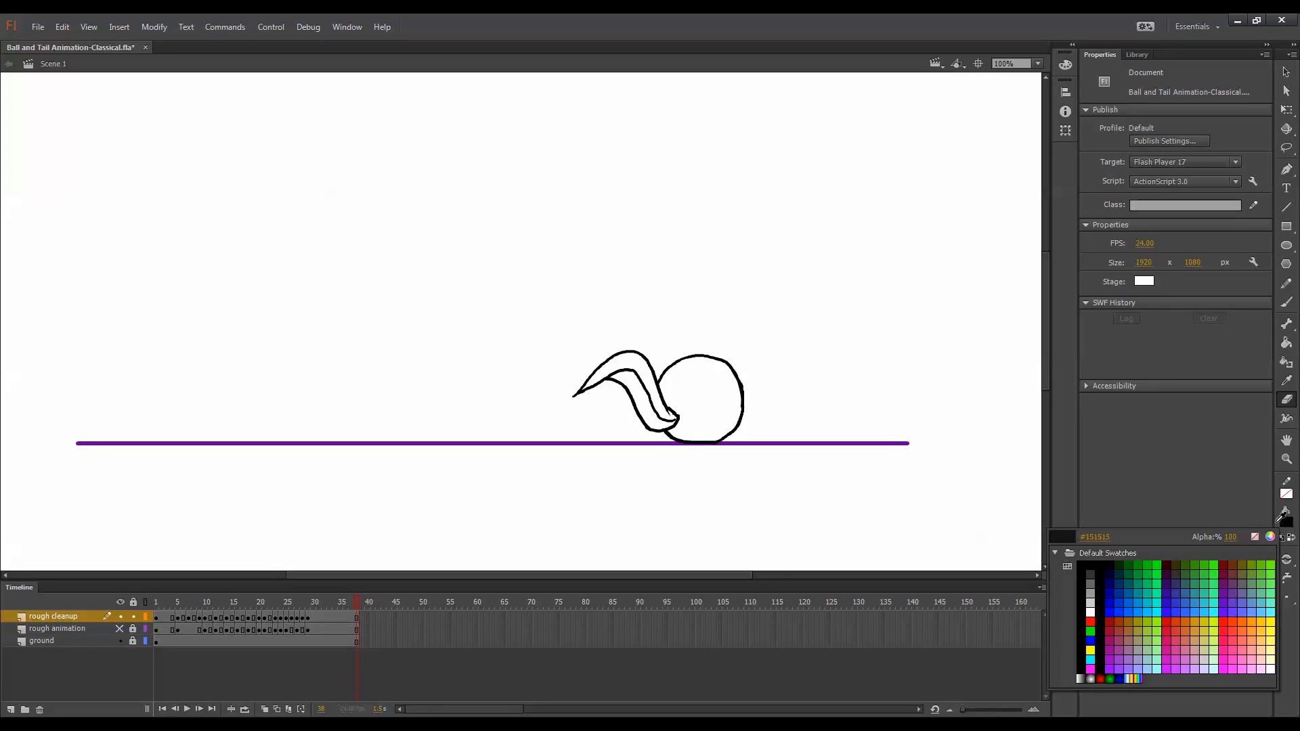
pyautogui.click(1088, 585)
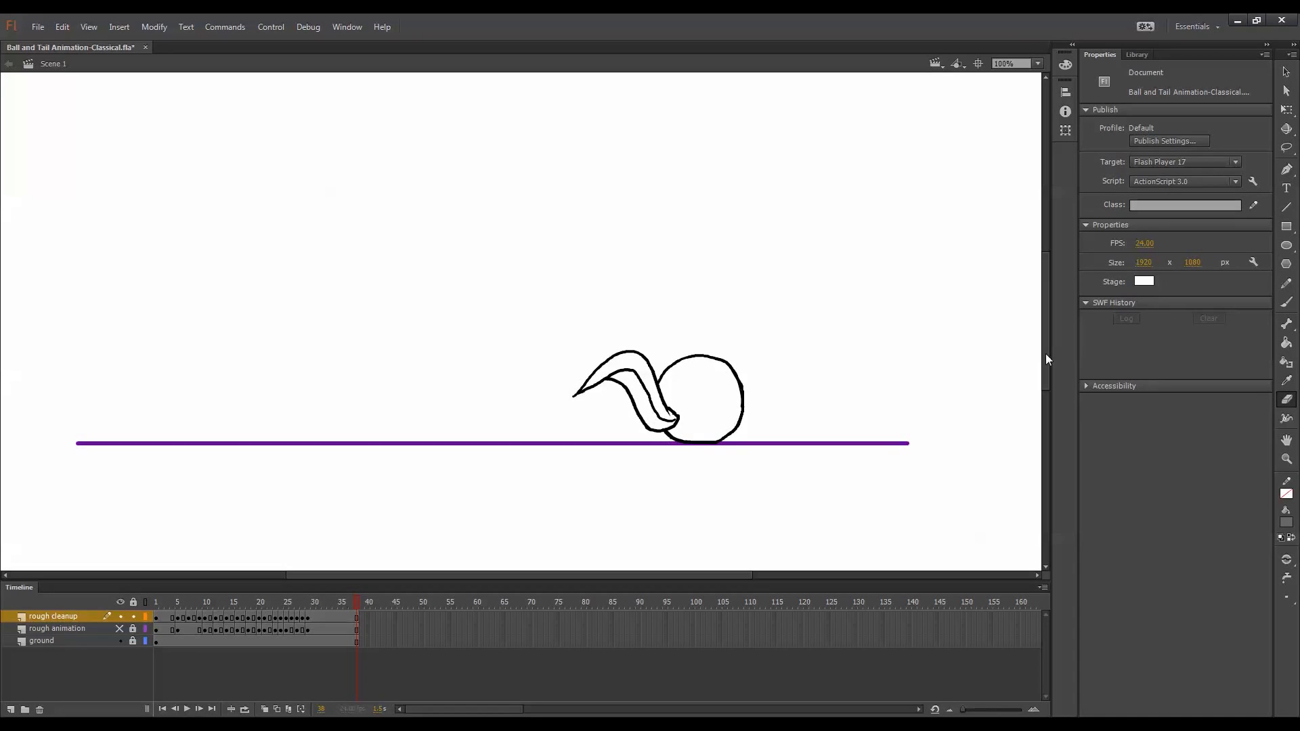
pyautogui.click(1286, 344)
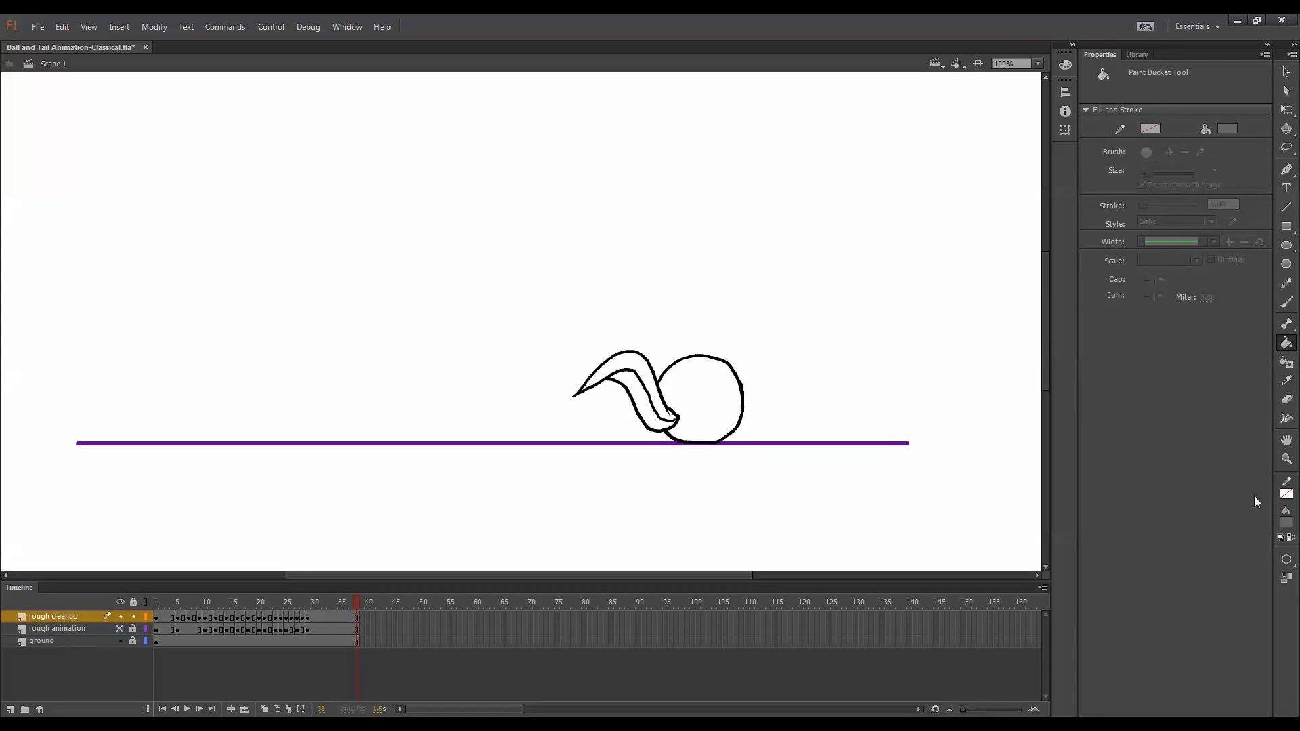
pyautogui.click(1287, 524)
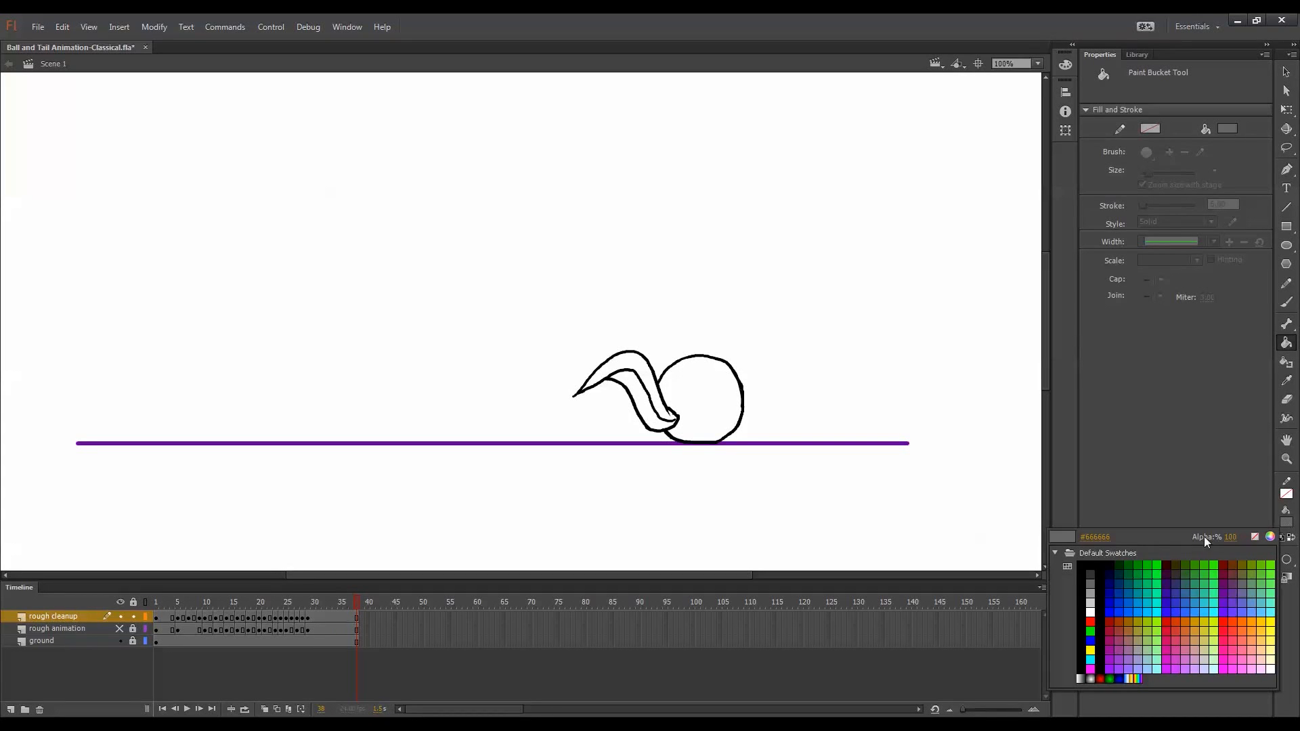
pyautogui.click(1091, 594)
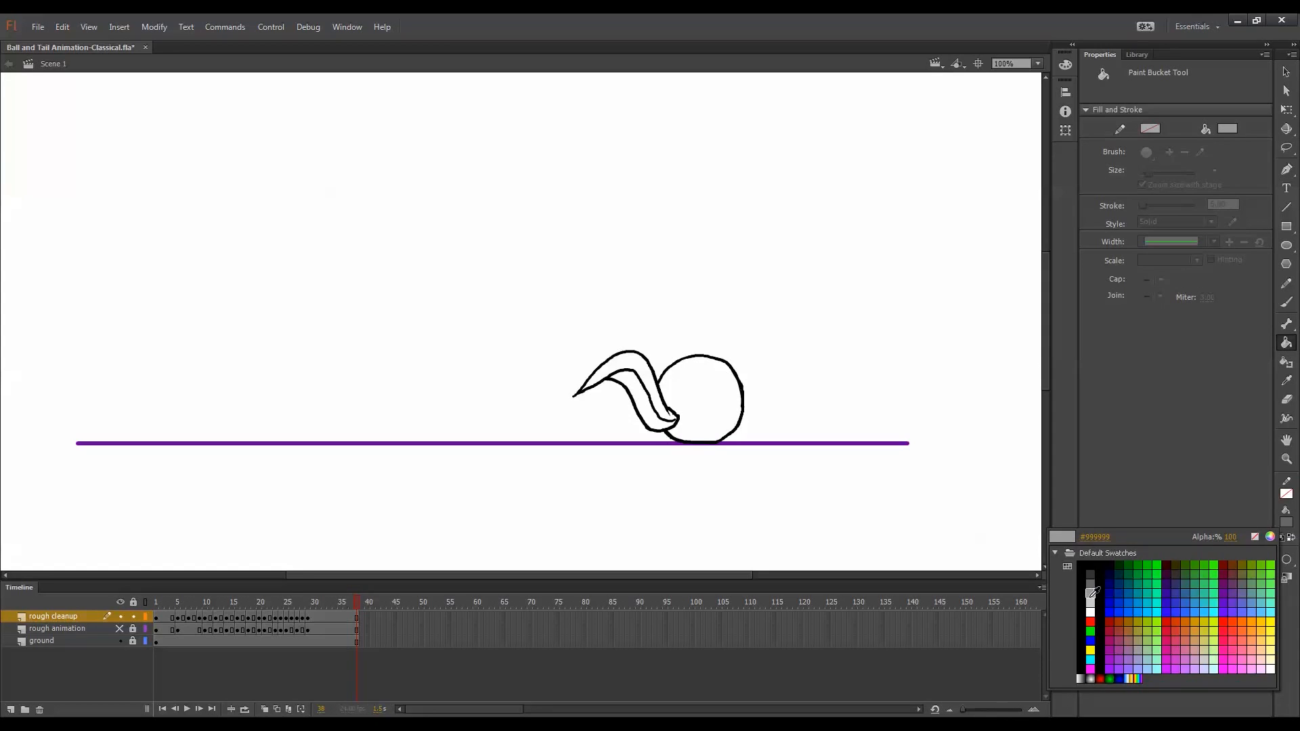
# Fill the upper band of the tail with grey on the final drawing and on the opening drawing at frame 4.
pyautogui.click(623, 375)
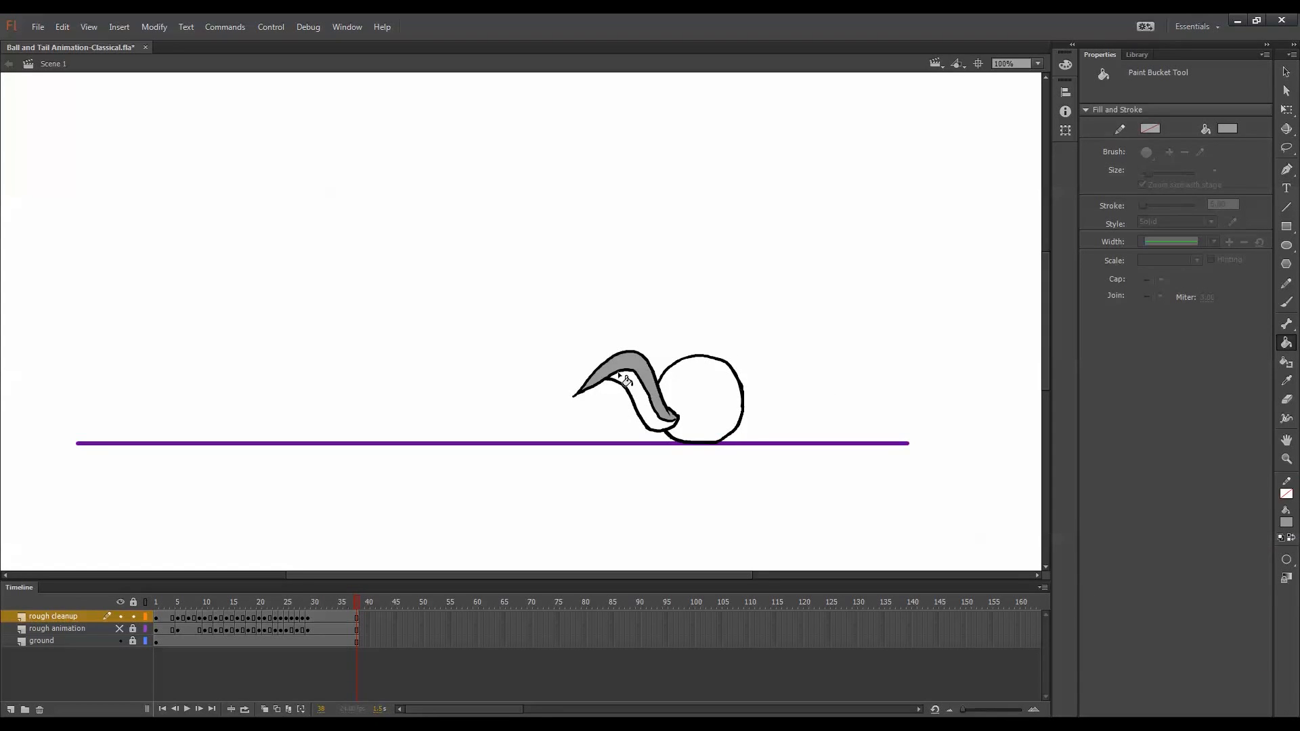
pyautogui.press(',')
pyautogui.click(168, 602)
pyautogui.click(103, 379)
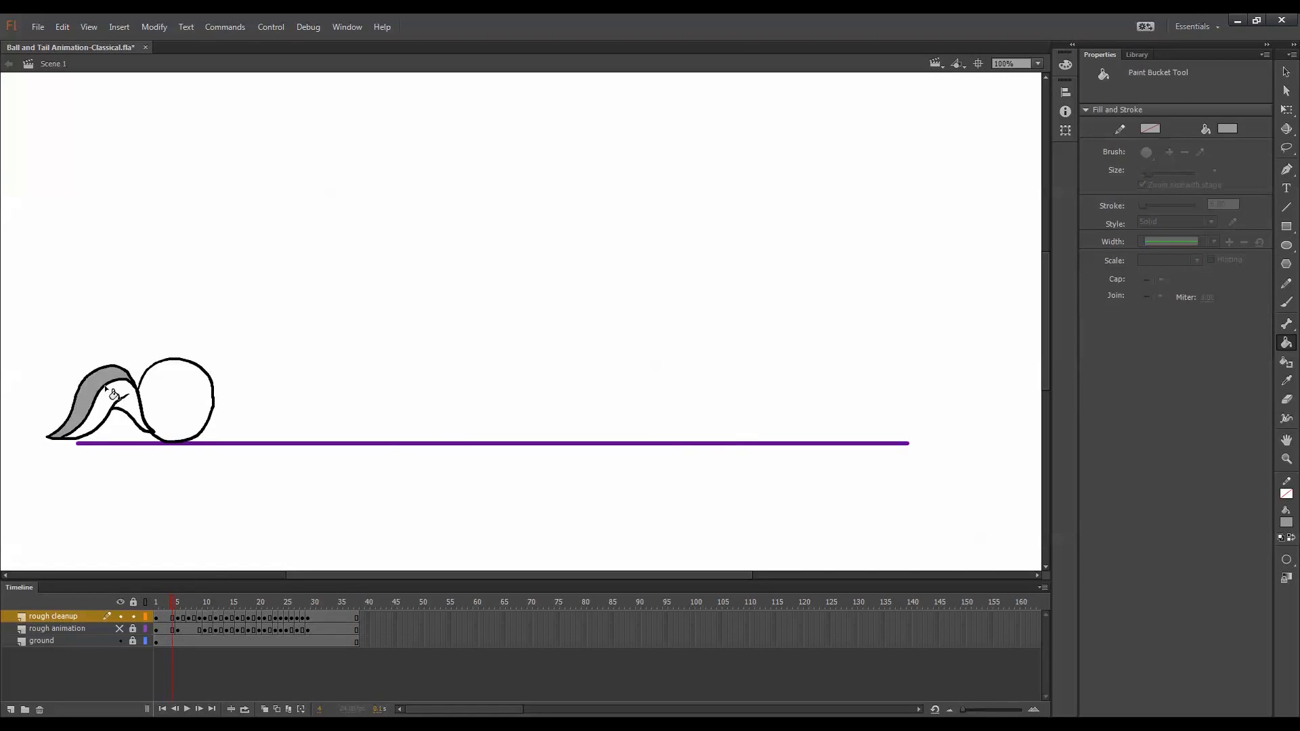
# Step through the drawings from frame 4 to frame 12 with the Paint Bucket to examine the tail areas for filling.
pyautogui.press('.')
pyautogui.press('.')
pyautogui.click(123, 378)
pyautogui.press('.')
pyautogui.press('.')
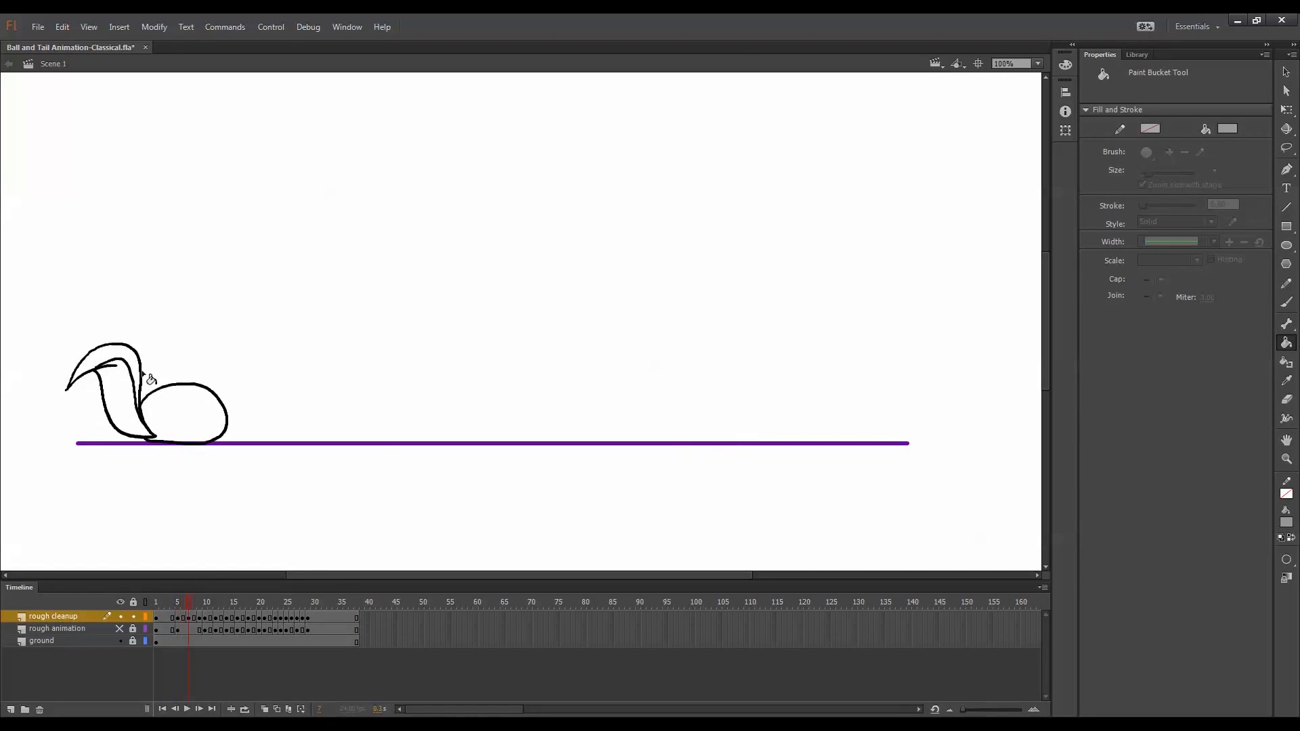
pyautogui.click(143, 377)
pyautogui.press('.')
pyautogui.press('.')
pyautogui.click(157, 379)
pyautogui.press('.')
pyautogui.press('.')
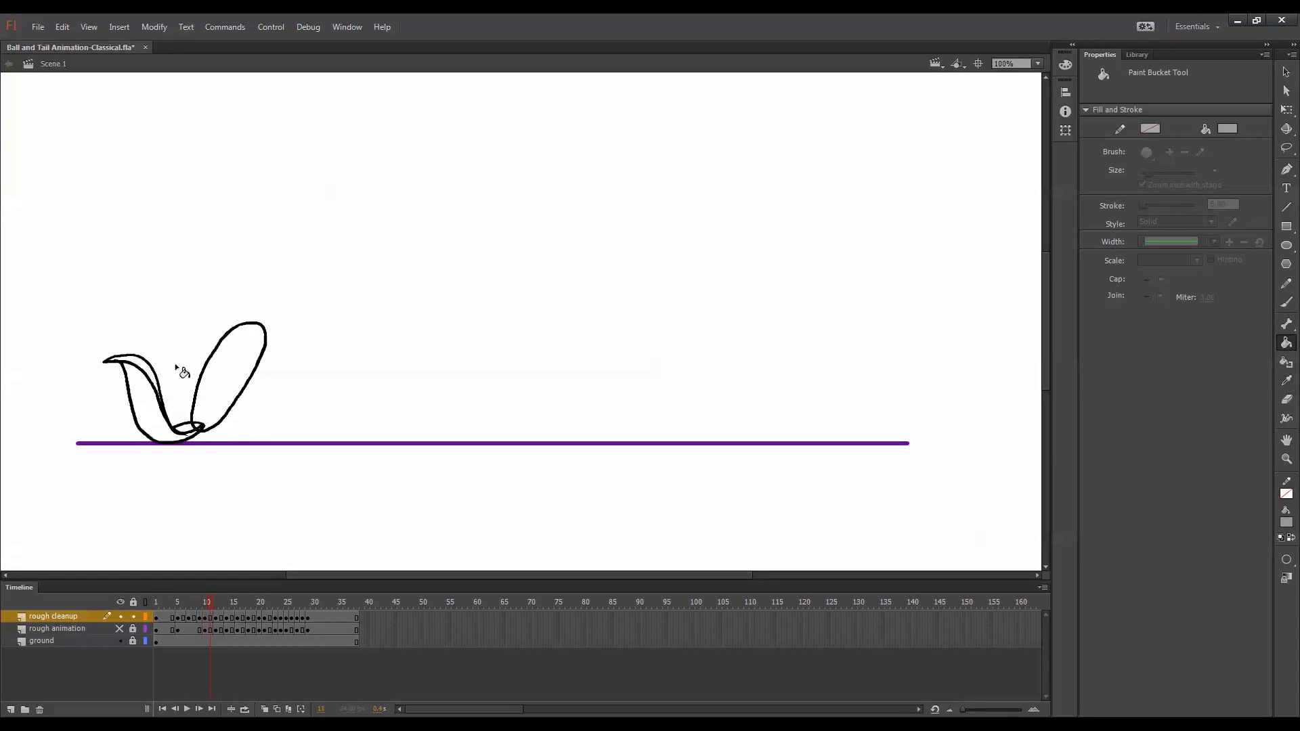
pyautogui.click(171, 379)
pyautogui.press('.')
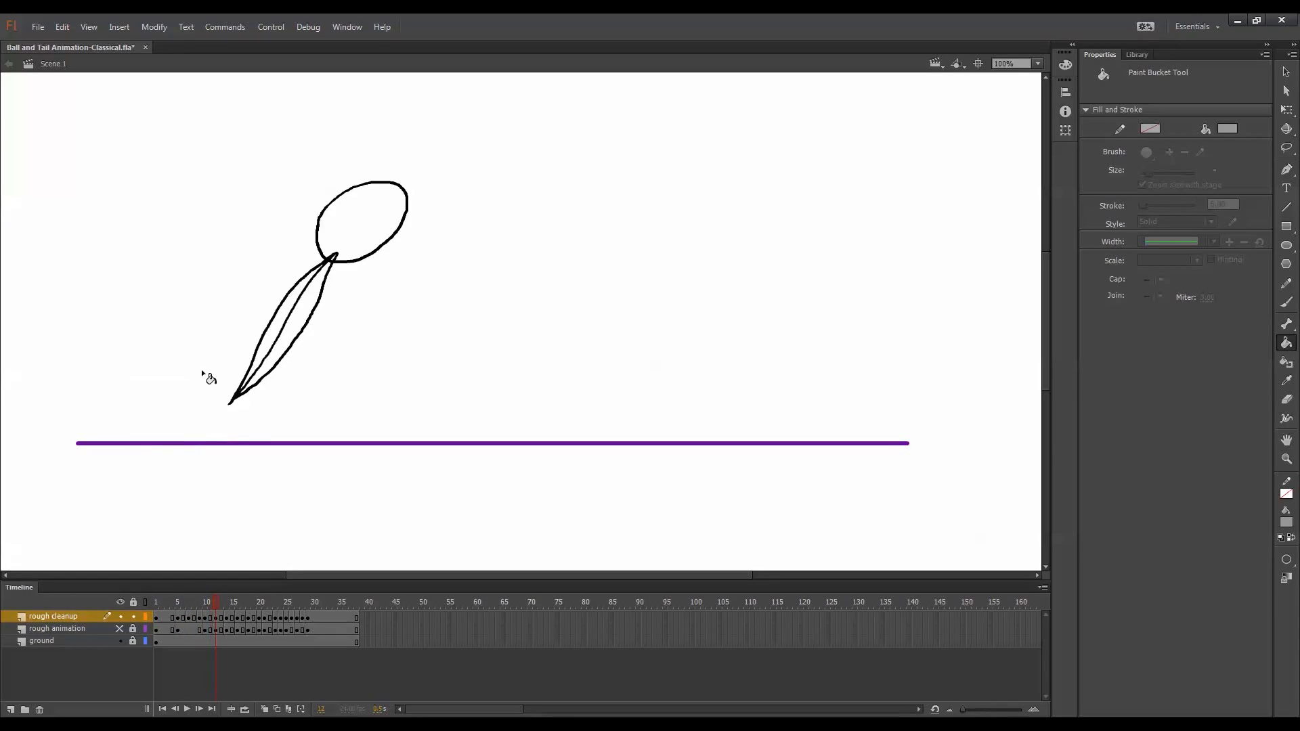
pyautogui.click(298, 324)
# Set the Paint Bucket to Close Medium Gaps and fill the tail's upper band with grey on frame 14.
pyautogui.press('.')
pyautogui.press('.')
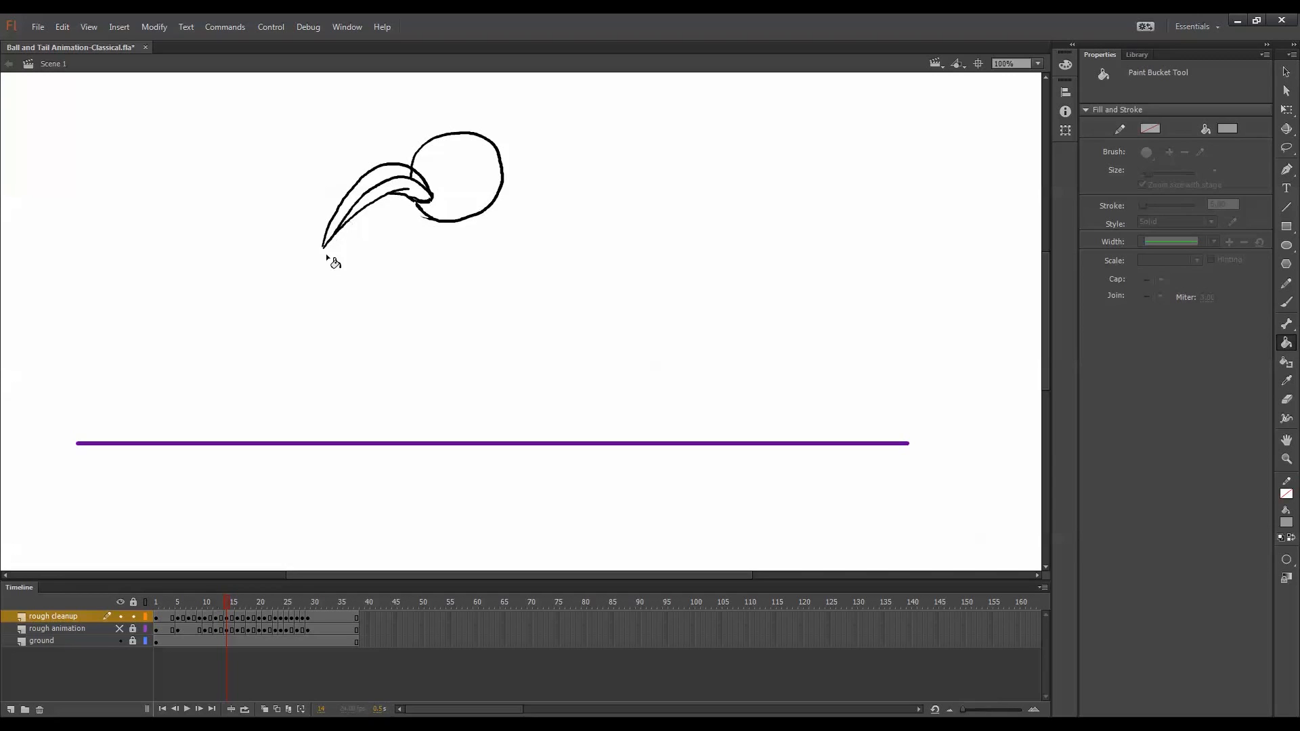
pyautogui.click(1287, 560)
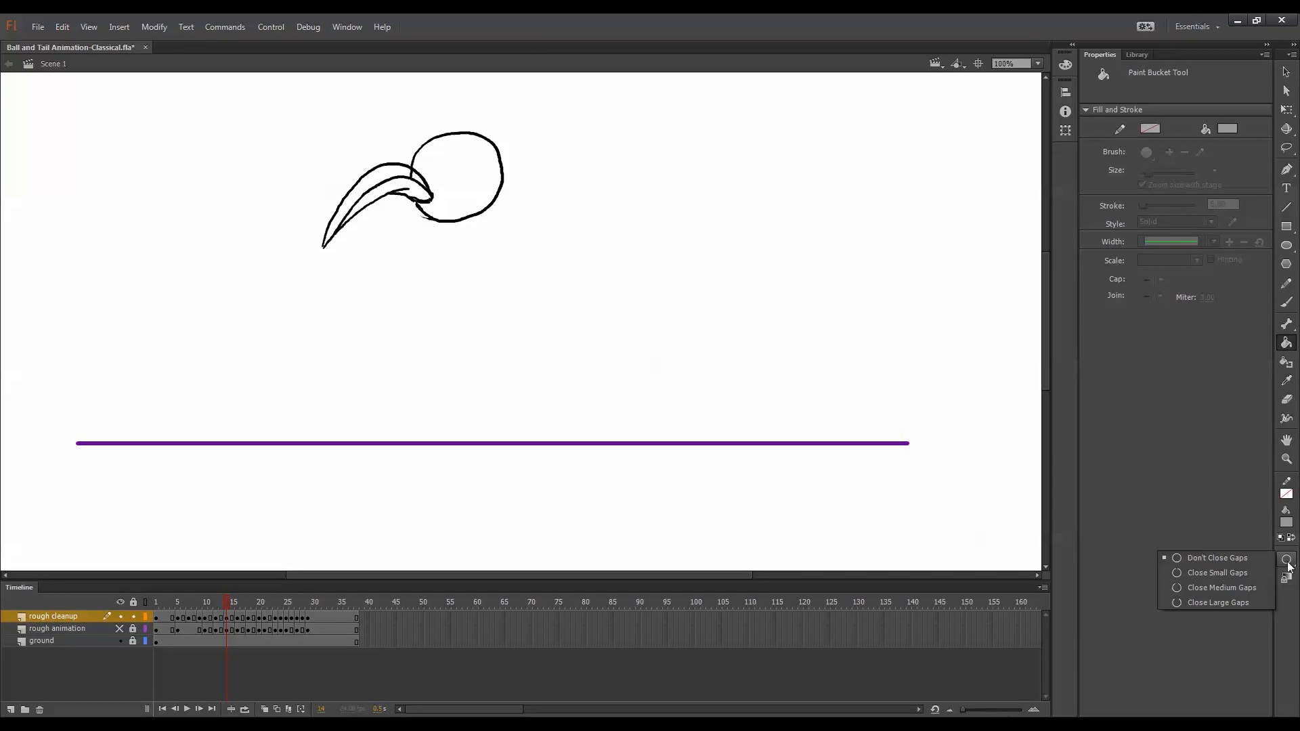
pyautogui.click(1231, 588)
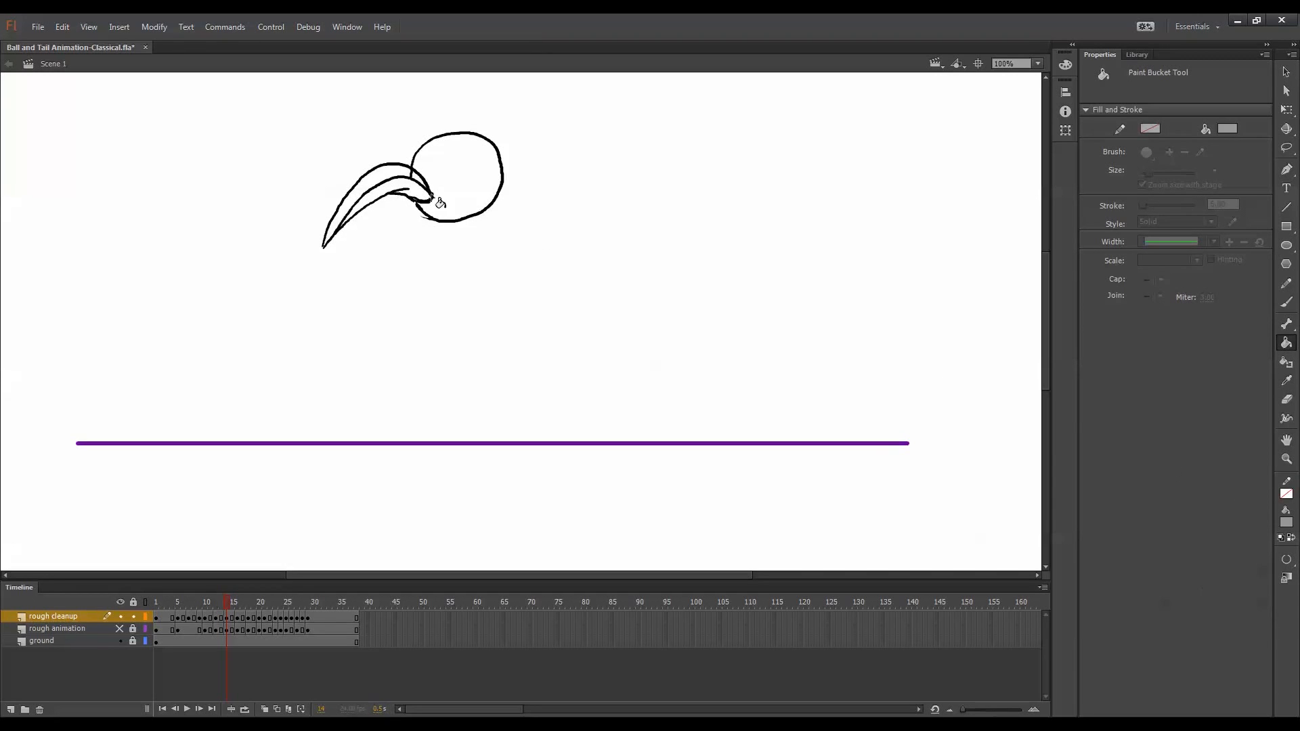
pyautogui.click(386, 180)
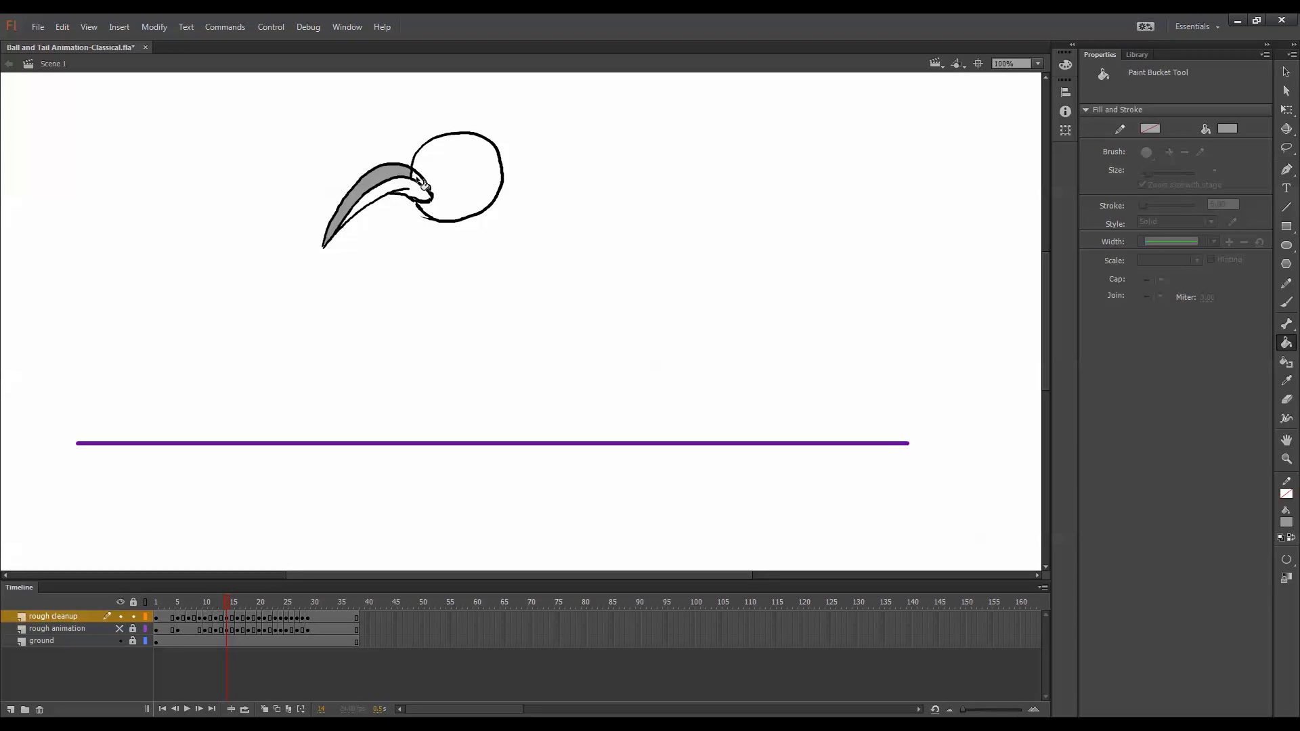
# Undo the fill on frame 14, erase the ball outline crossing the tail and refill the whole upper band with grey.
pyautogui.hotkey('ctrl', 'z')
pyautogui.press('e')
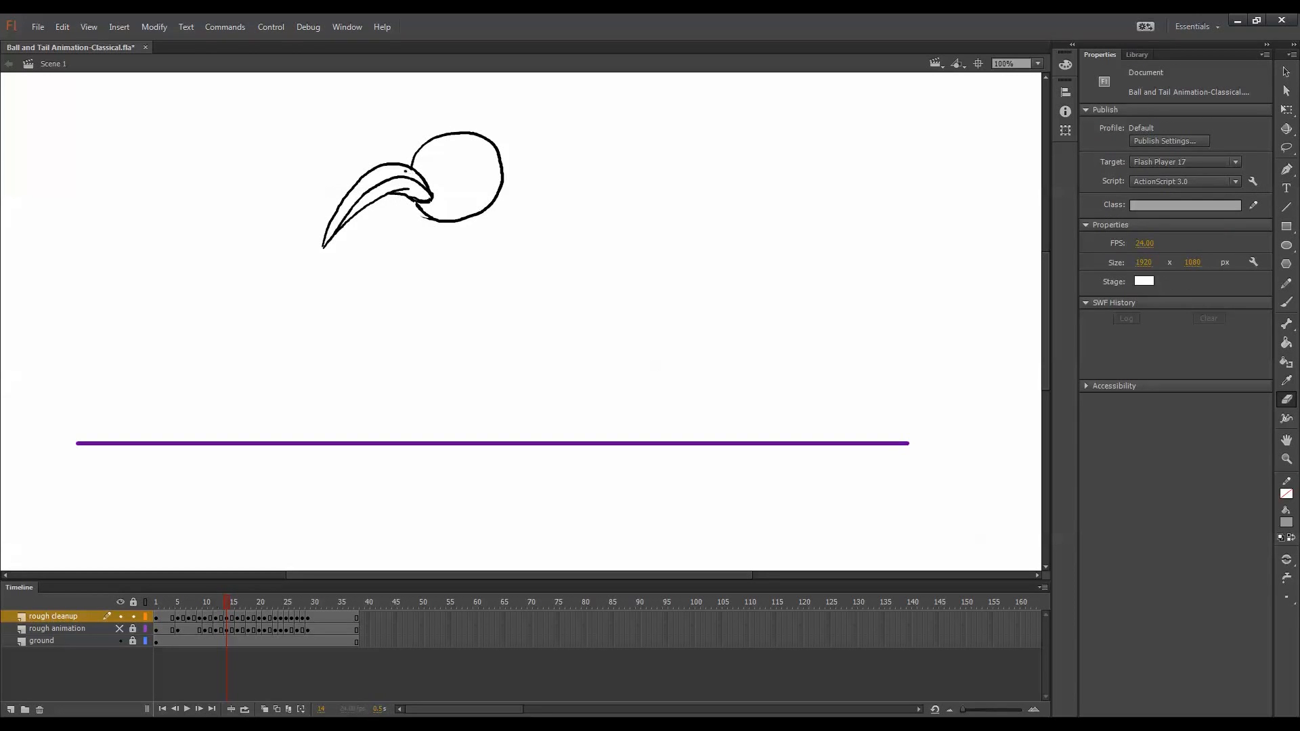
pyautogui.press('k')
pyautogui.click(406, 179)
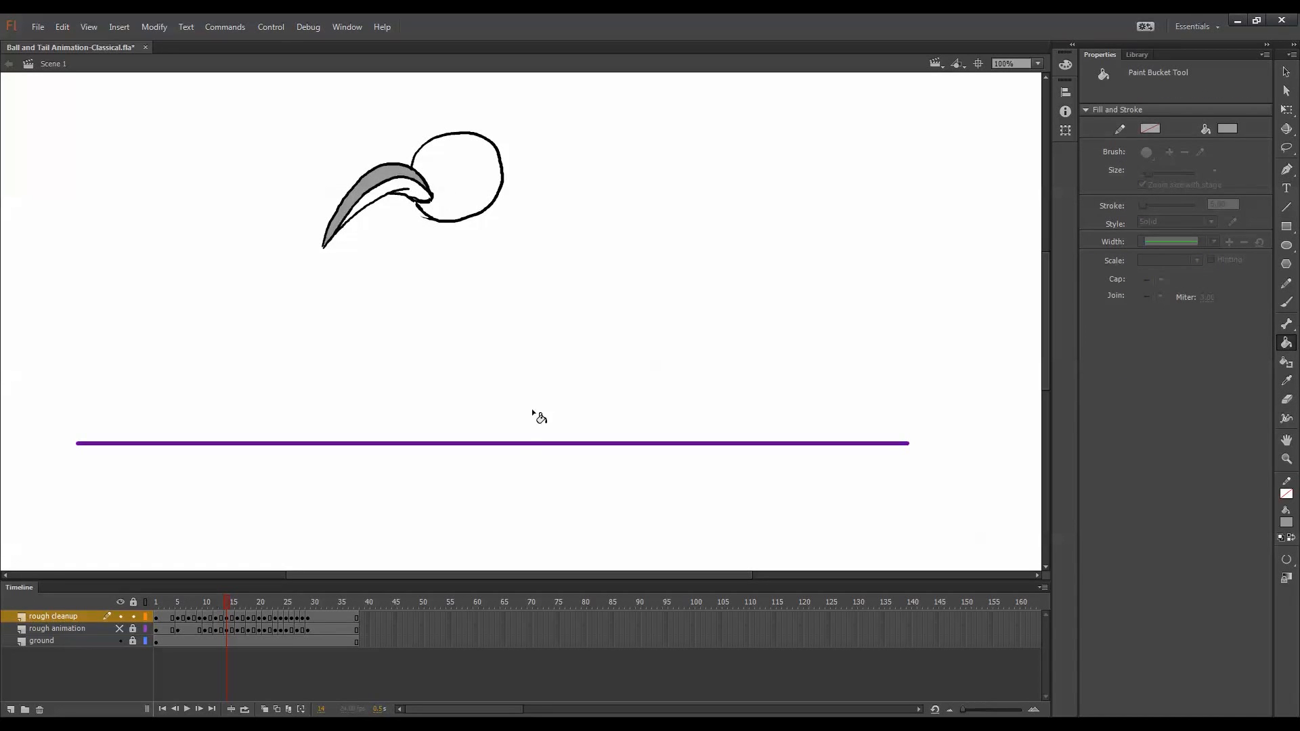
# Fill the tail's upper band with grey on frames 16 and 18, switching to Don't Close Gaps before frame 18.
pyautogui.press('.')
pyautogui.press('.')
pyautogui.click(403, 156)
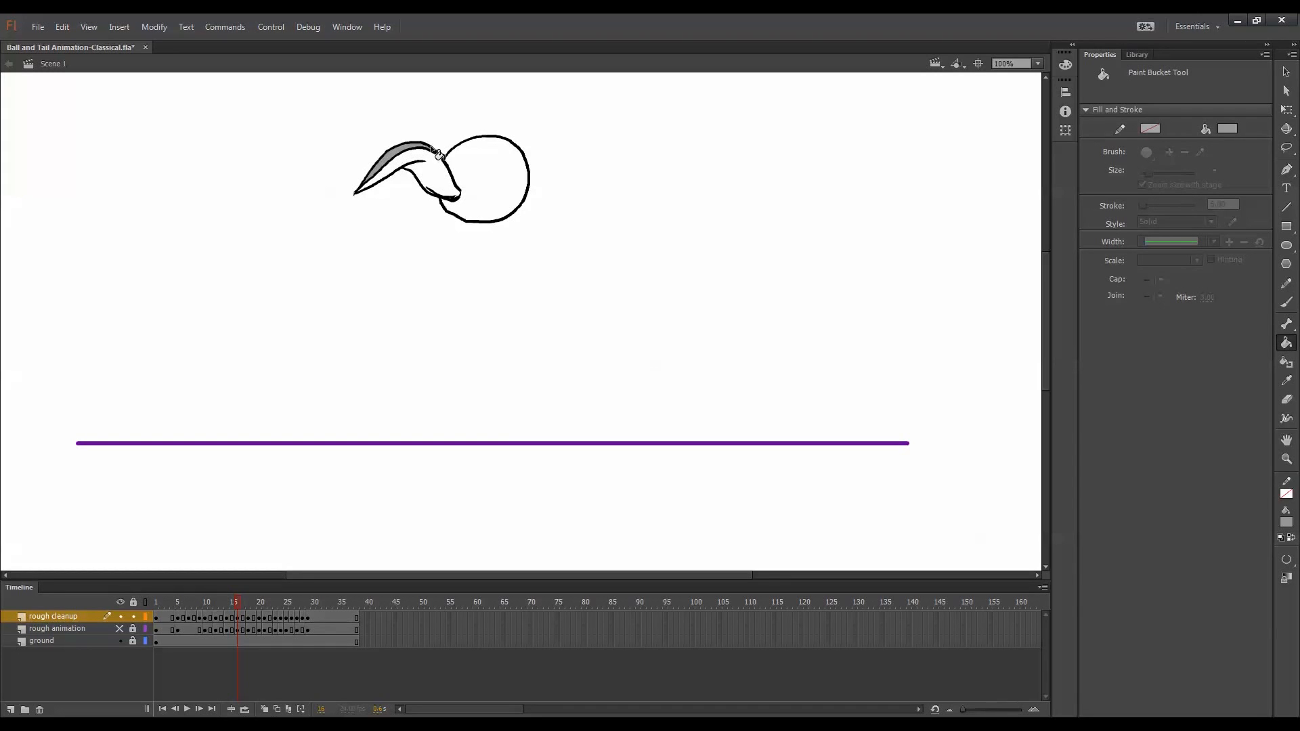
pyautogui.click(1287, 562)
pyautogui.click(1231, 558)
pyautogui.press('.')
pyautogui.press('.')
pyautogui.click(499, 175)
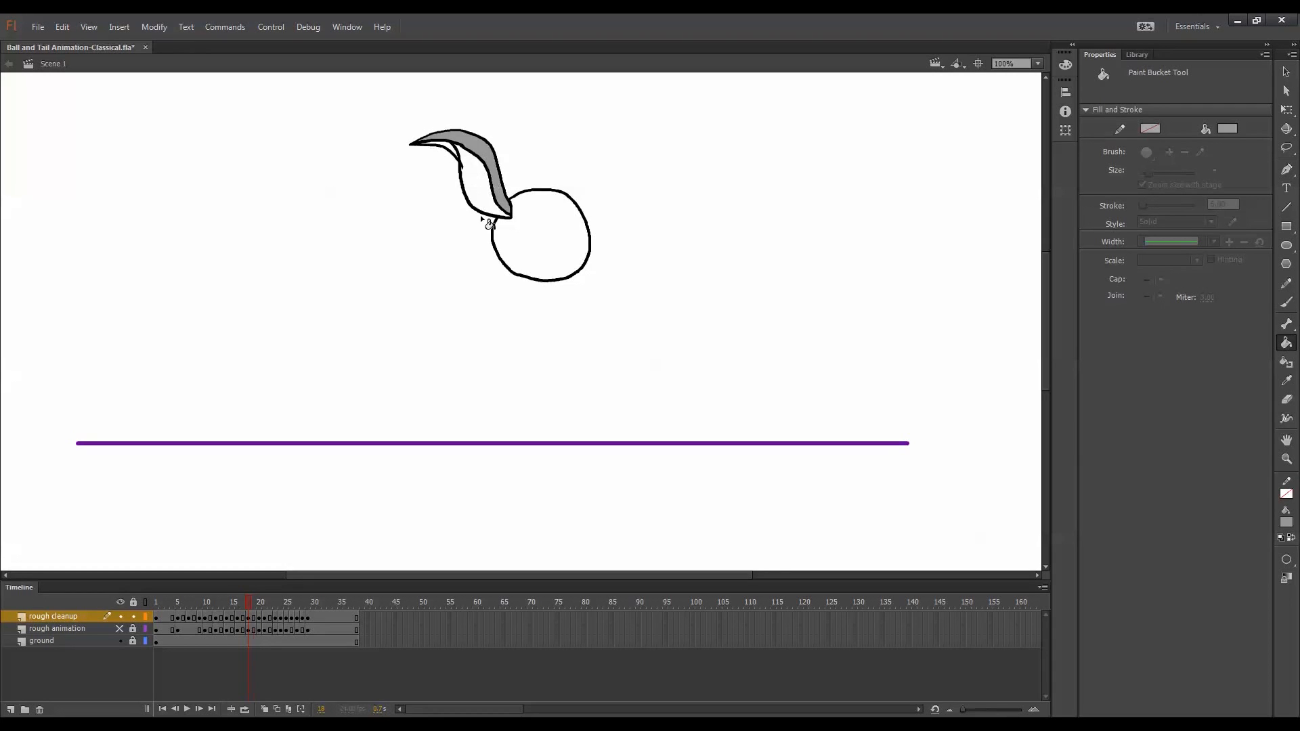
# On frame 21, erase the ball outline crossing the tail and fill the tail's ball-side band with grey down to its base.
pyautogui.press('.')
pyautogui.press('.')
pyautogui.press('.')
pyautogui.click(636, 353)
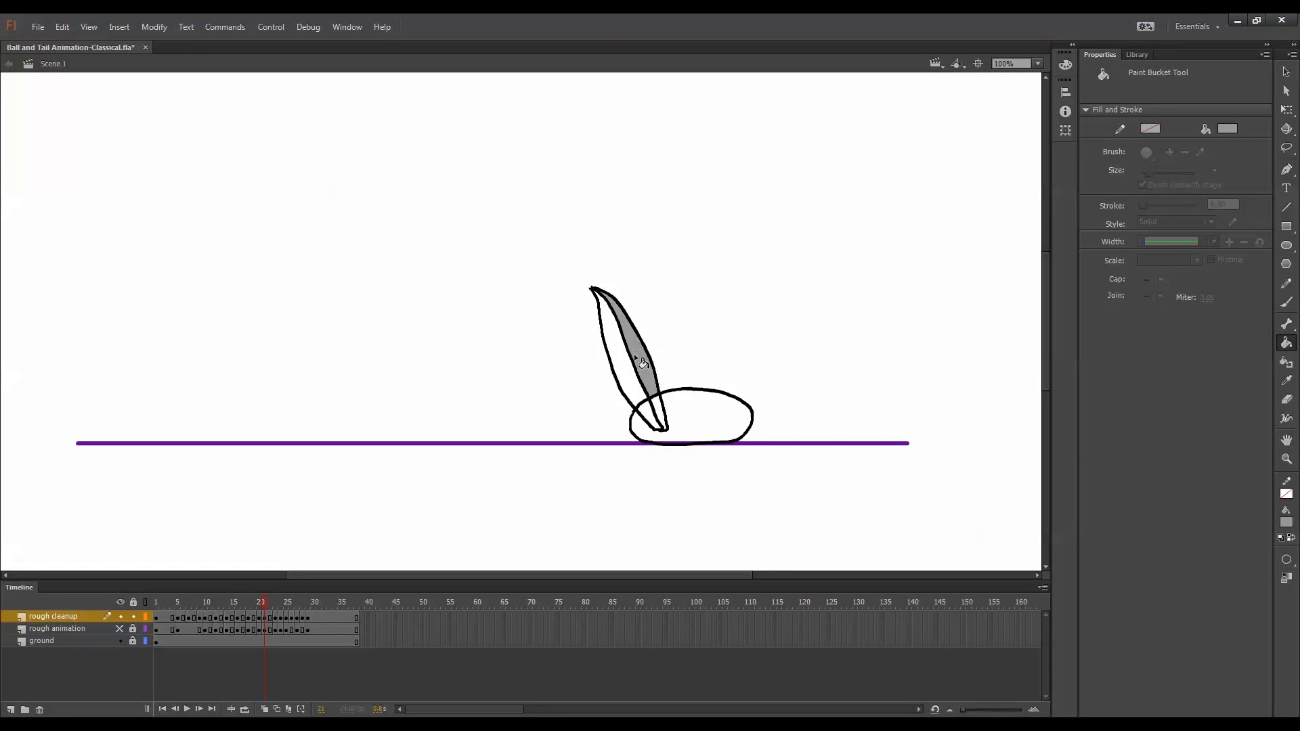
pyautogui.hotkey('ctrl', 'z')
pyautogui.press('e')
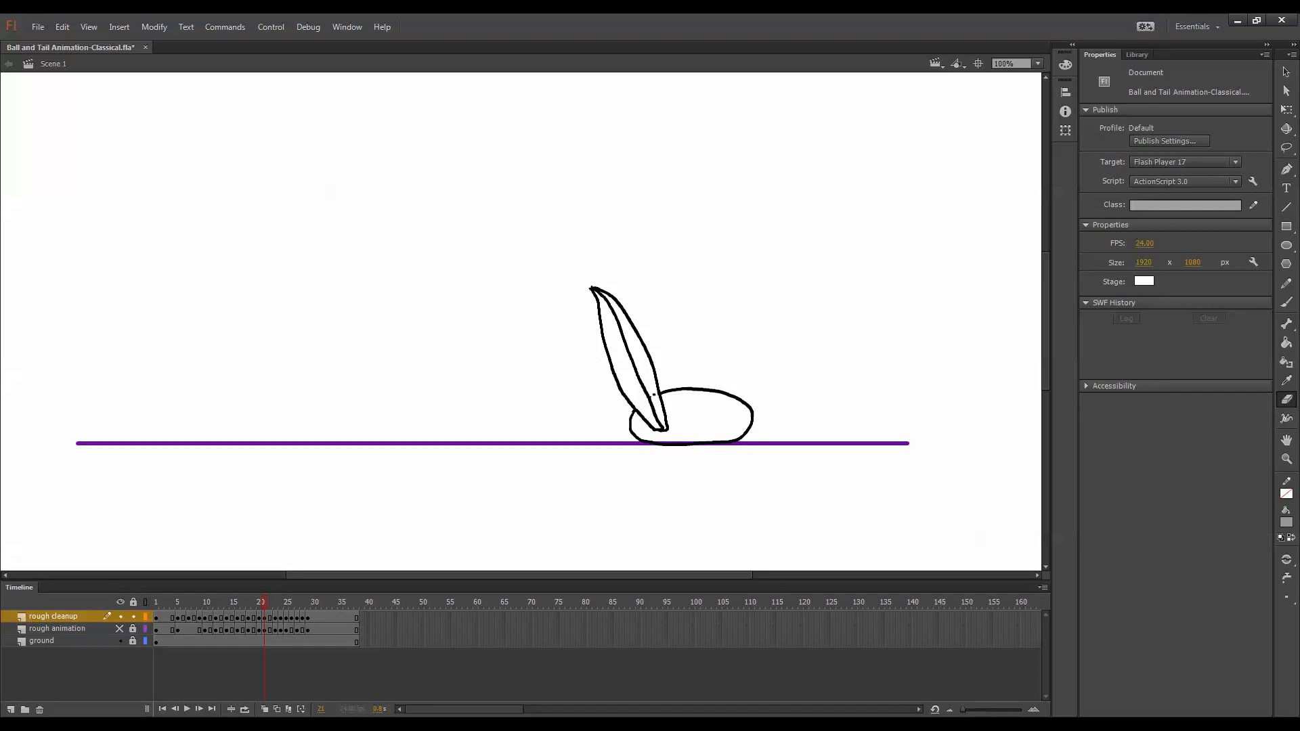
pyautogui.press('k')
pyautogui.click(648, 379)
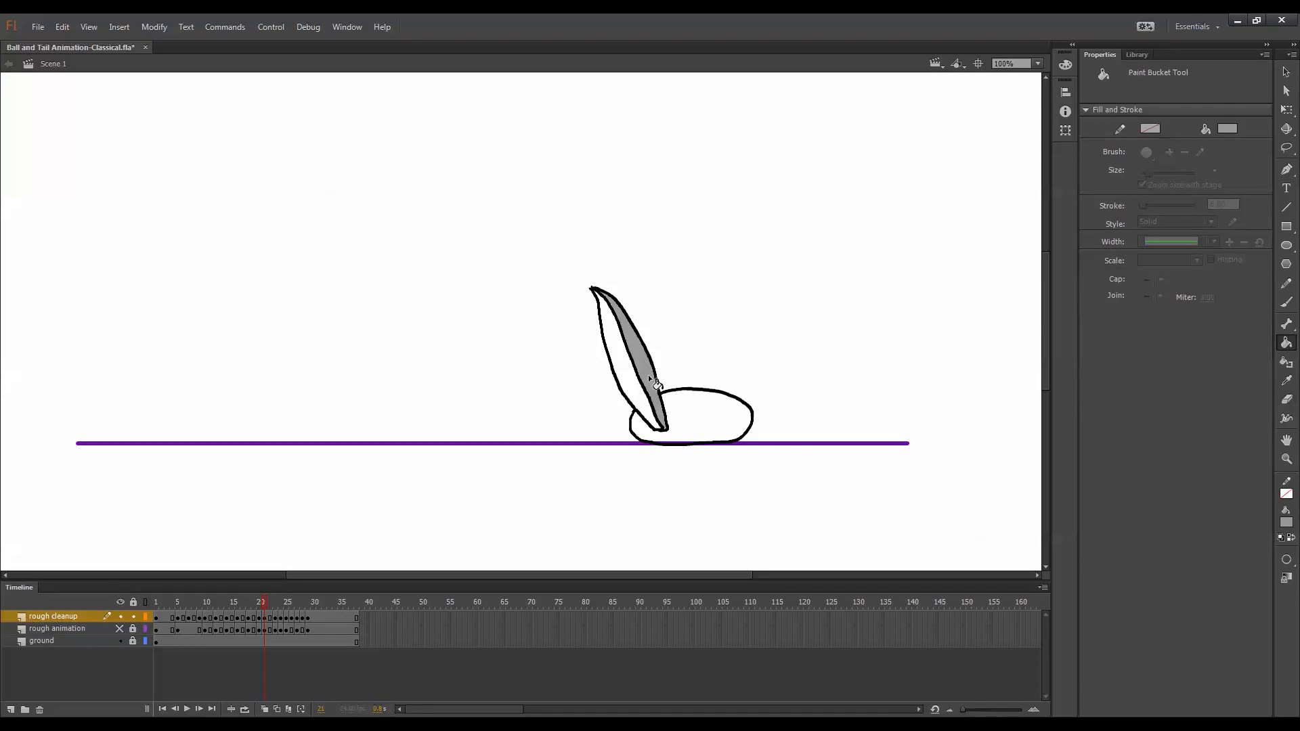
# Fill the inner band of the curling tail with grey on frames 23 and 24.
pyautogui.press('.')
pyautogui.press('.')
pyautogui.click(637, 393)
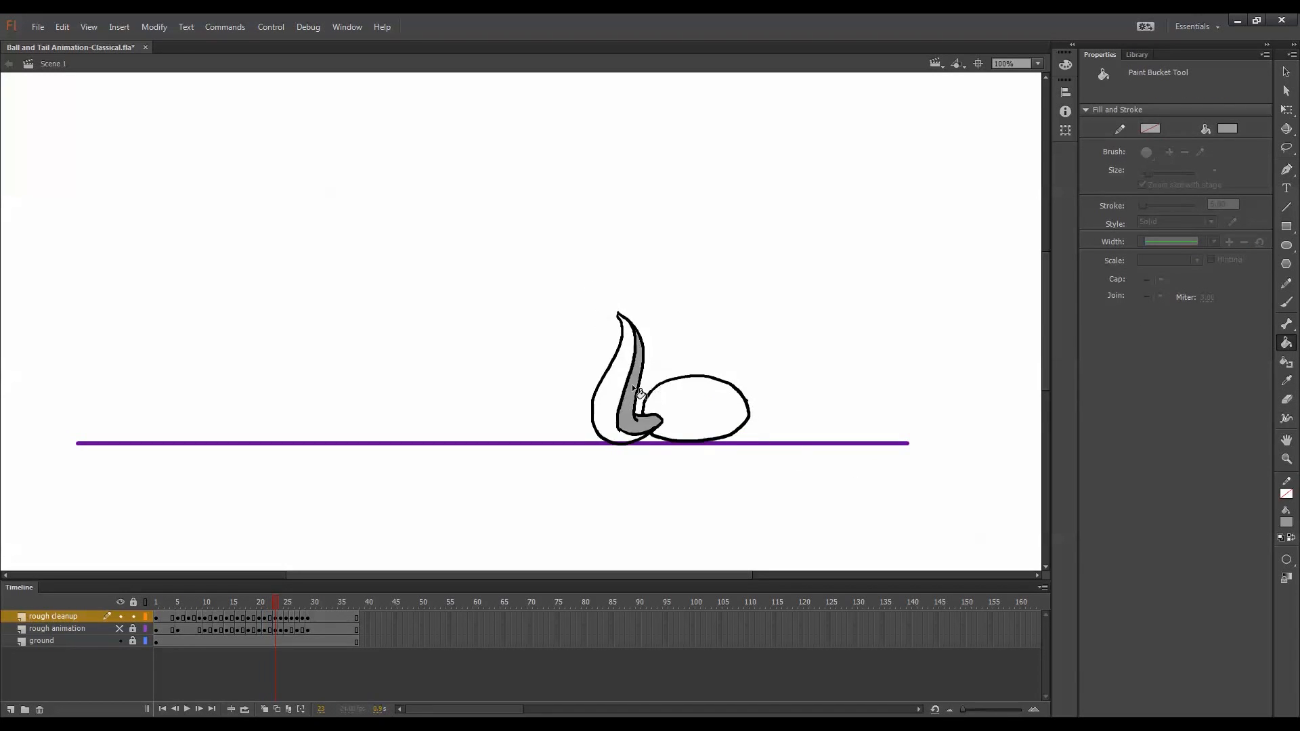
pyautogui.press('.')
pyautogui.click(640, 426)
# Set the Paint Bucket to Close Small Gaps and fill the tail's upper band with grey on frame 25.
pyautogui.press('.')
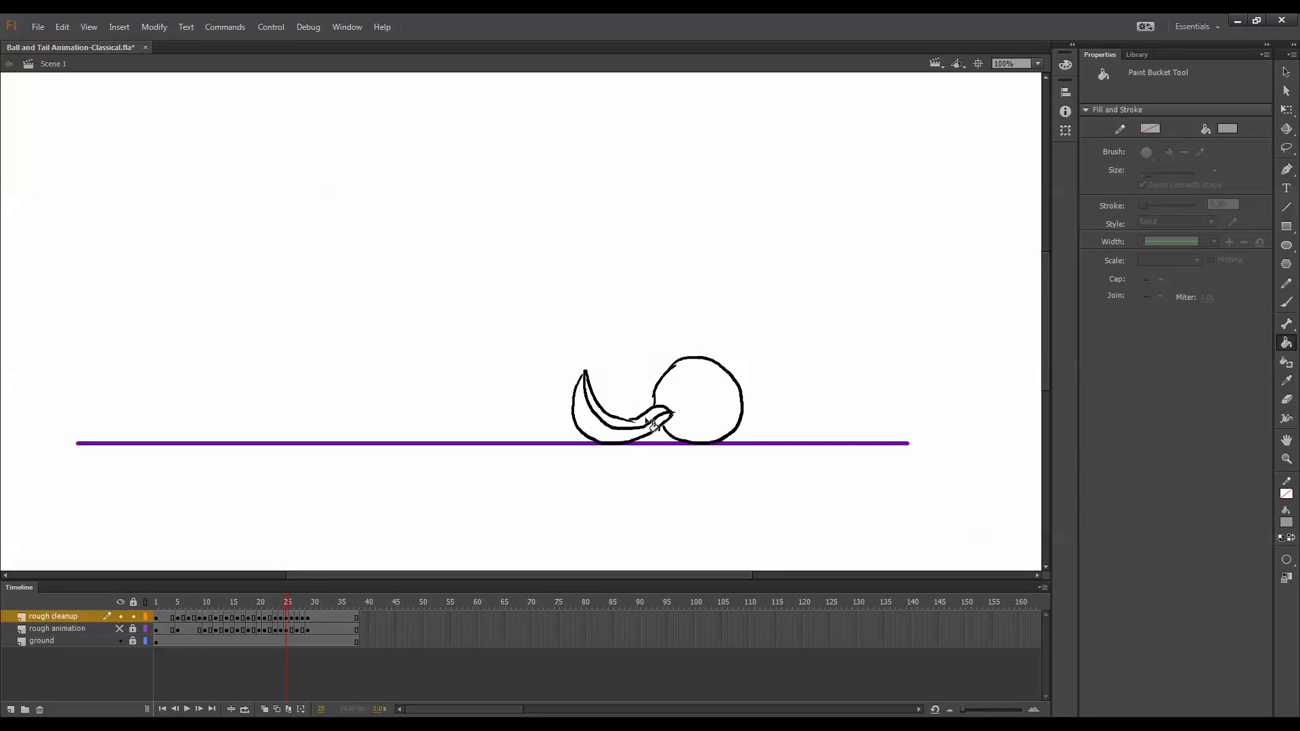
pyautogui.click(1286, 559)
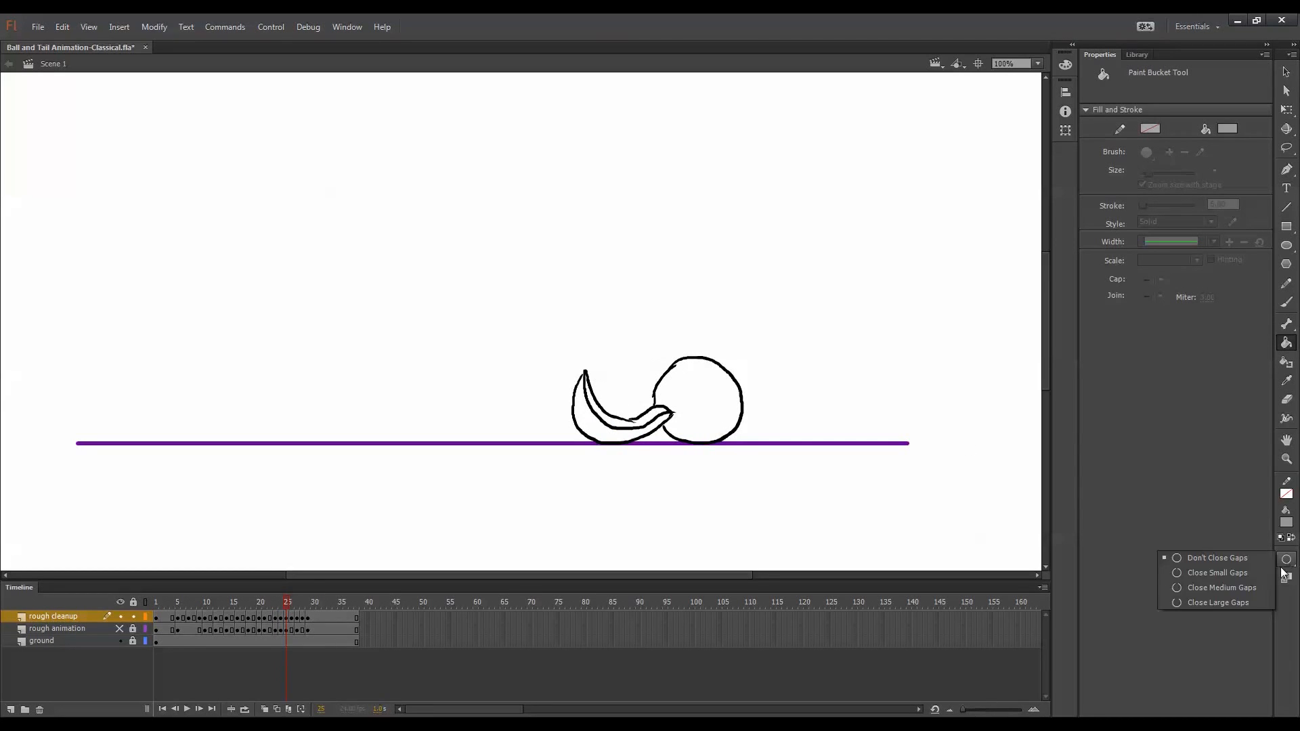
pyautogui.click(1215, 574)
pyautogui.click(664, 420)
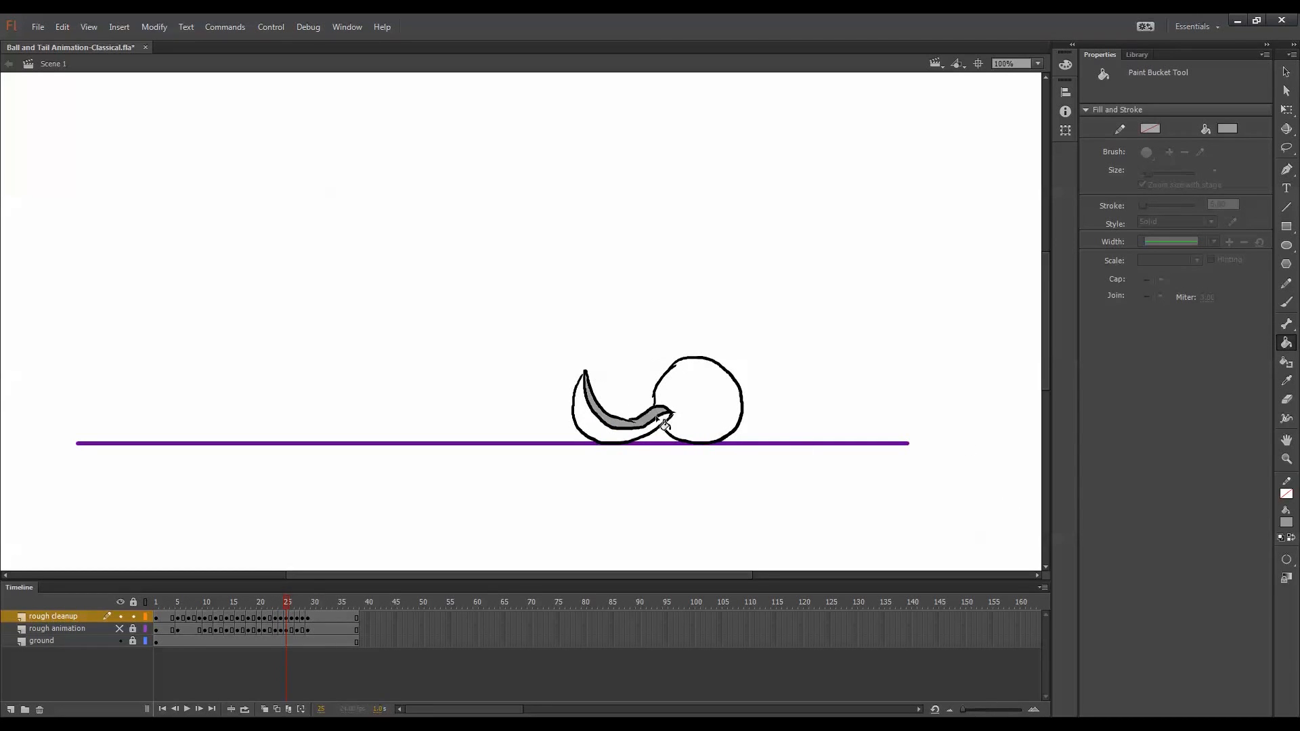
# Fill the tail's upper band with grey on each drawing from frame 26 to frame 29.
pyautogui.press('.')
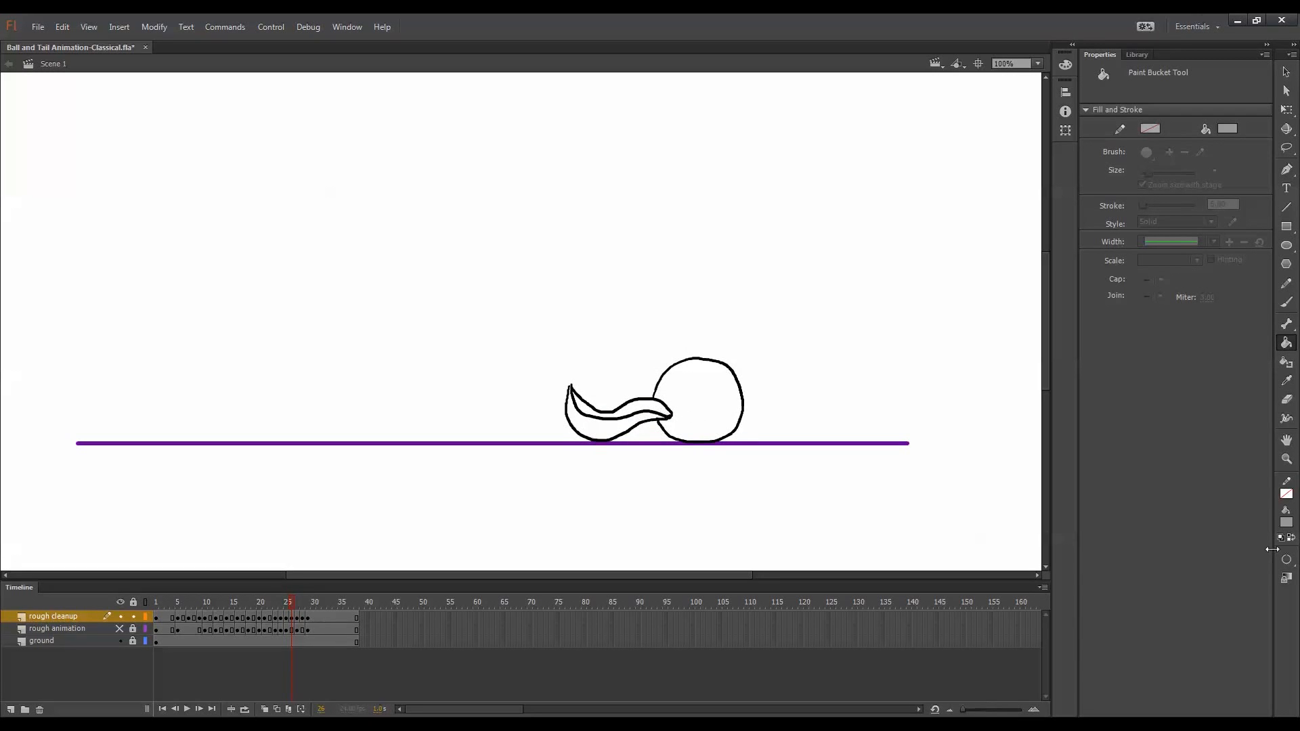
pyautogui.click(655, 411)
pyautogui.press('.')
pyautogui.click(657, 406)
pyautogui.press('.')
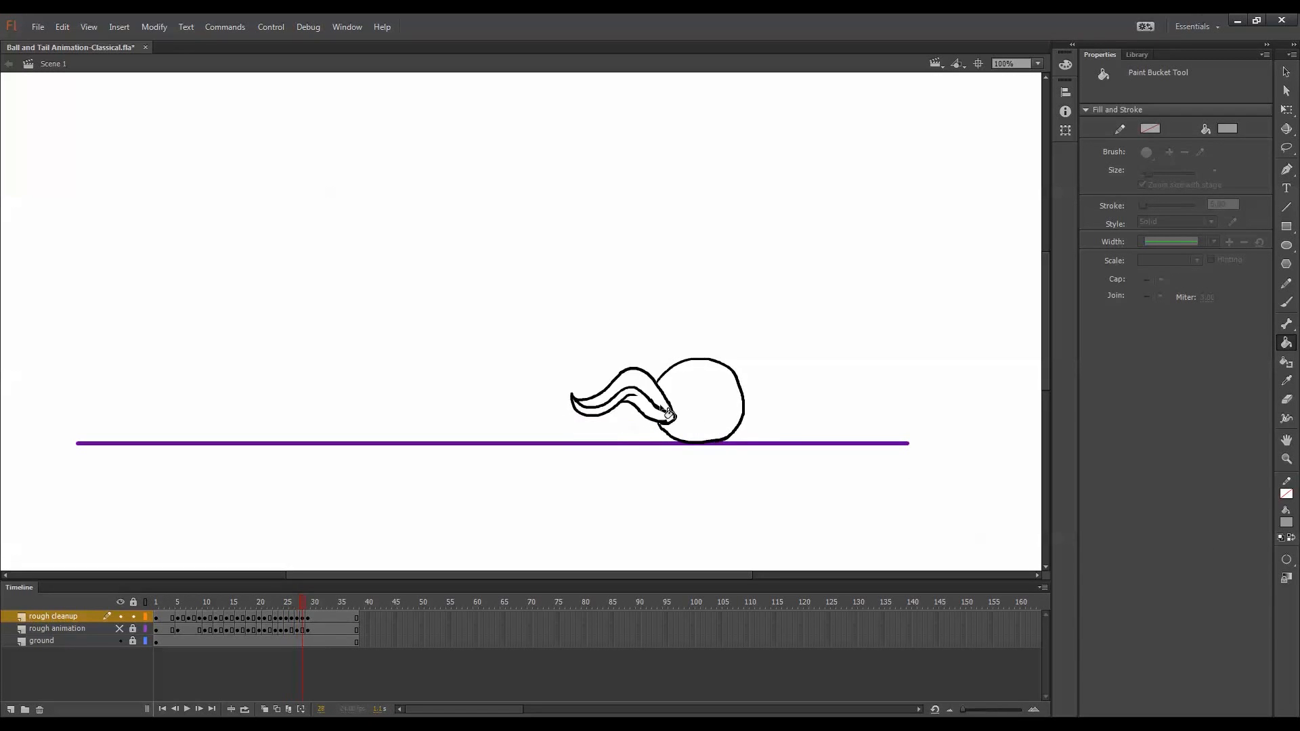
pyautogui.click(661, 406)
pyautogui.press('.')
pyautogui.click(667, 410)
pyautogui.press('.')
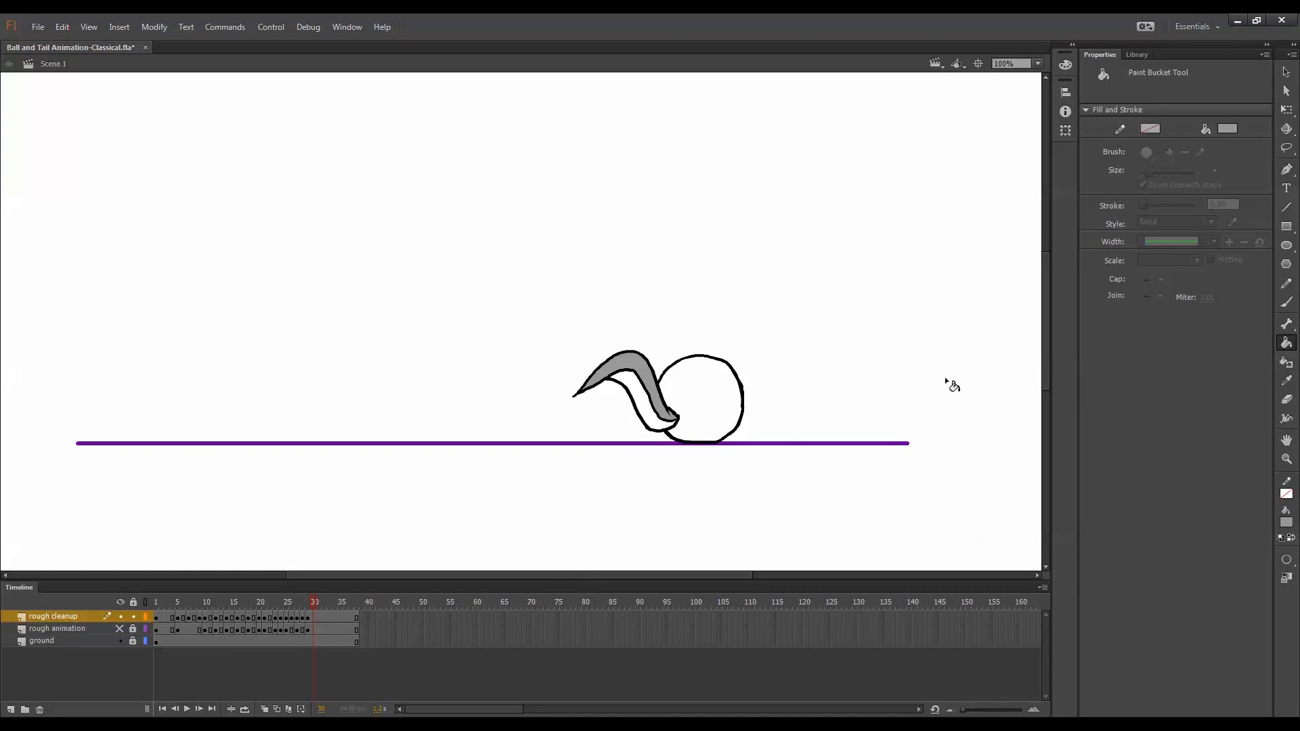
# Play back the filled animation and save the file.
pyautogui.press('q')
pyautogui.press('Return')
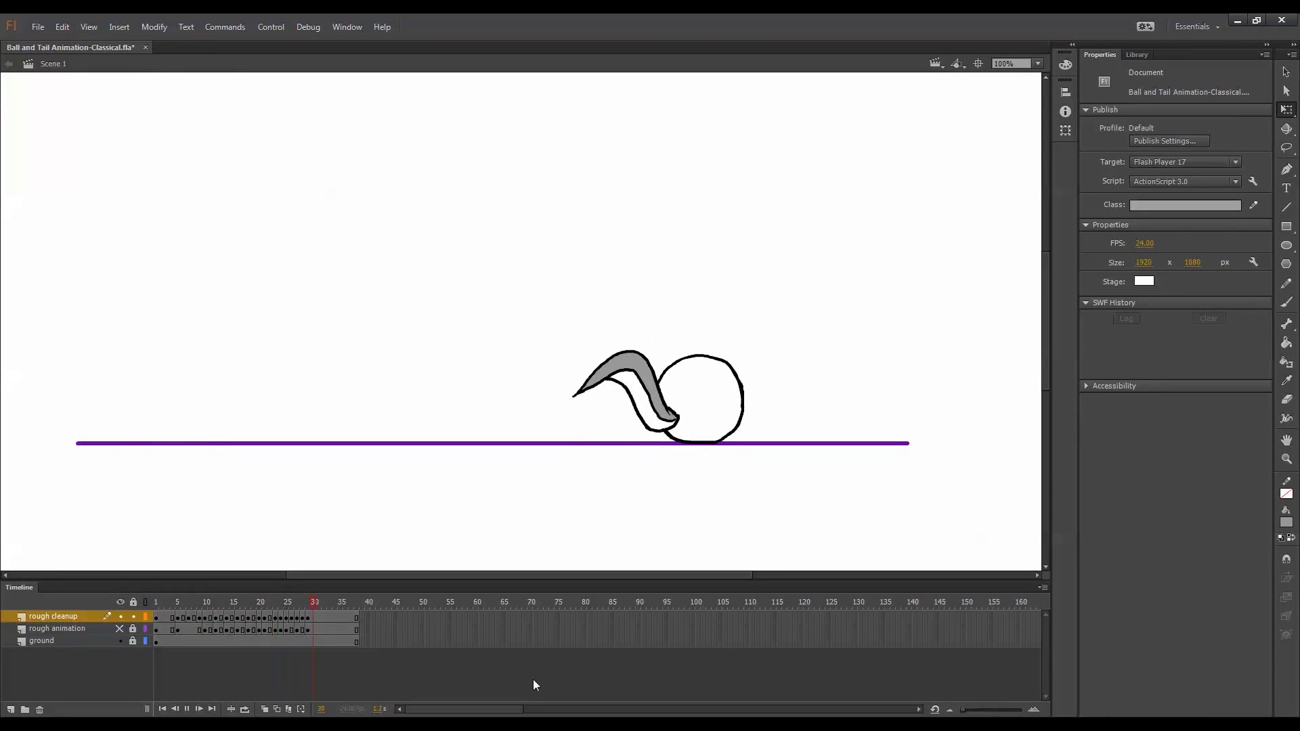
pyautogui.click(39, 27)
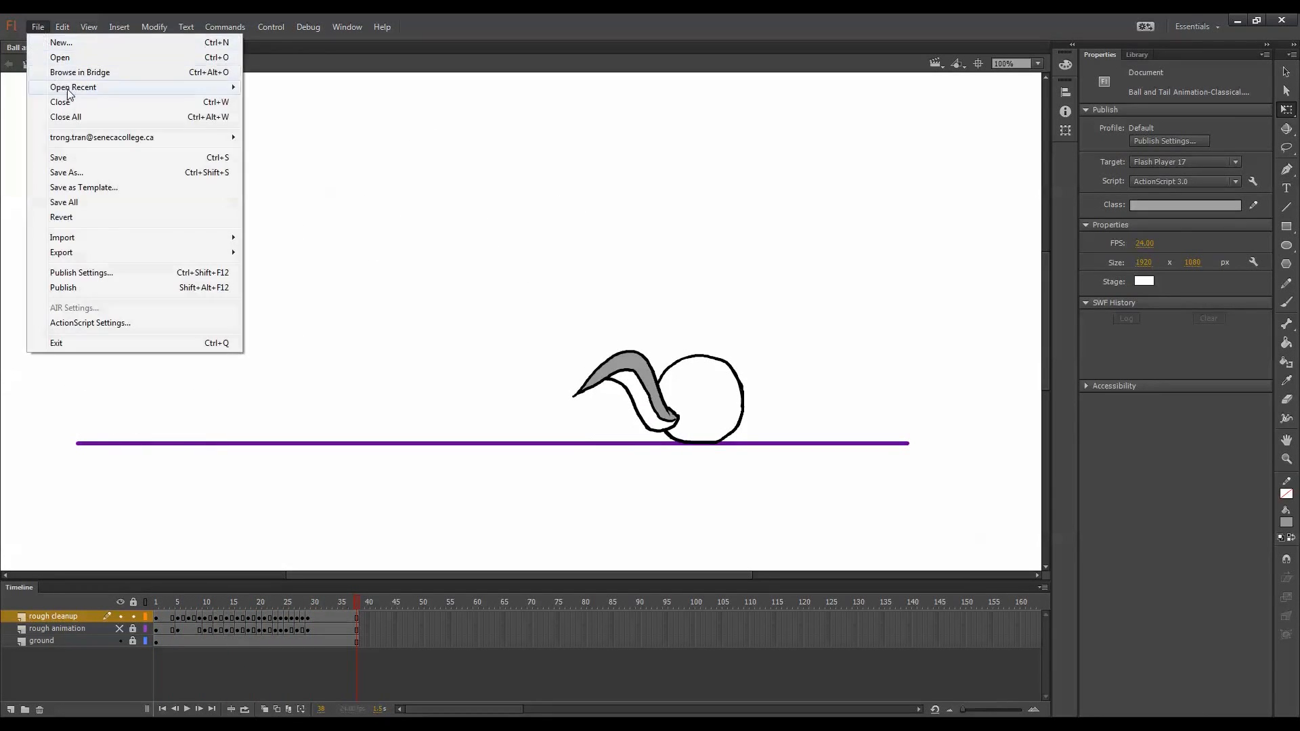
pyautogui.click(75, 160)
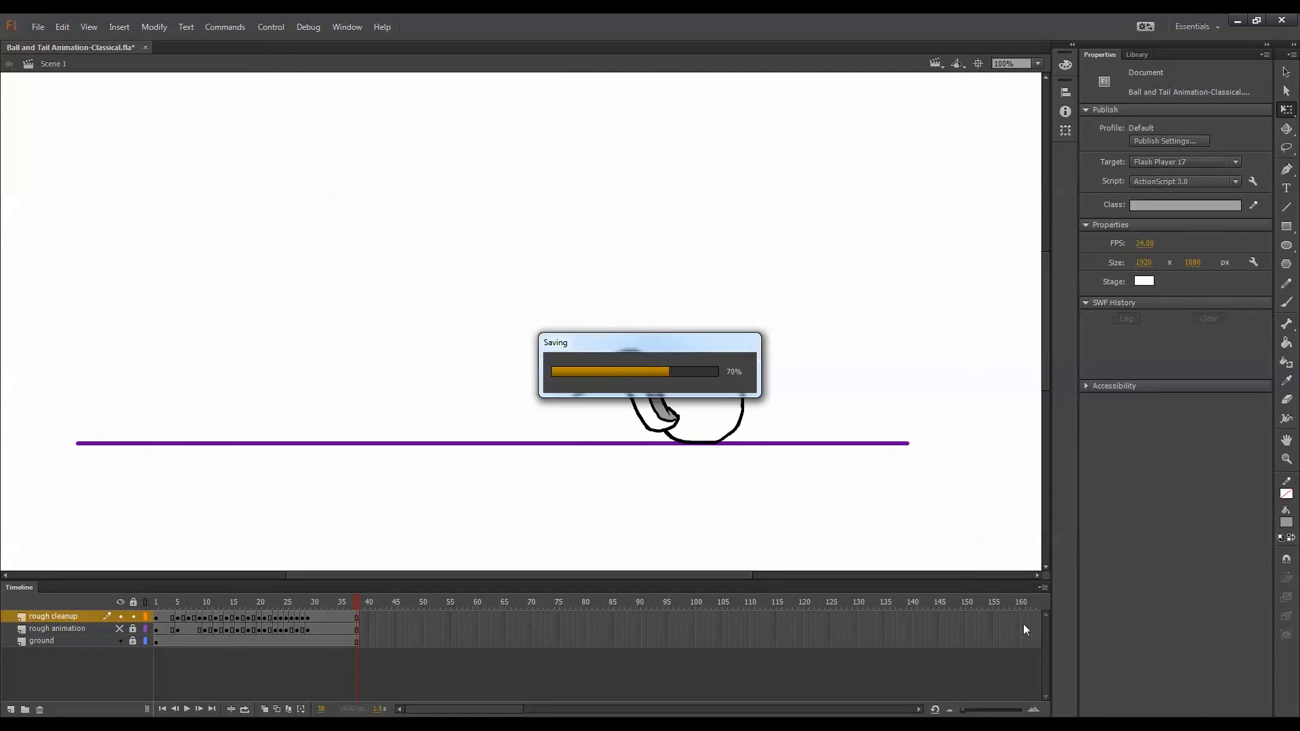
# Play back the saved animation once more and minimize the program window.
pyautogui.press('Return')
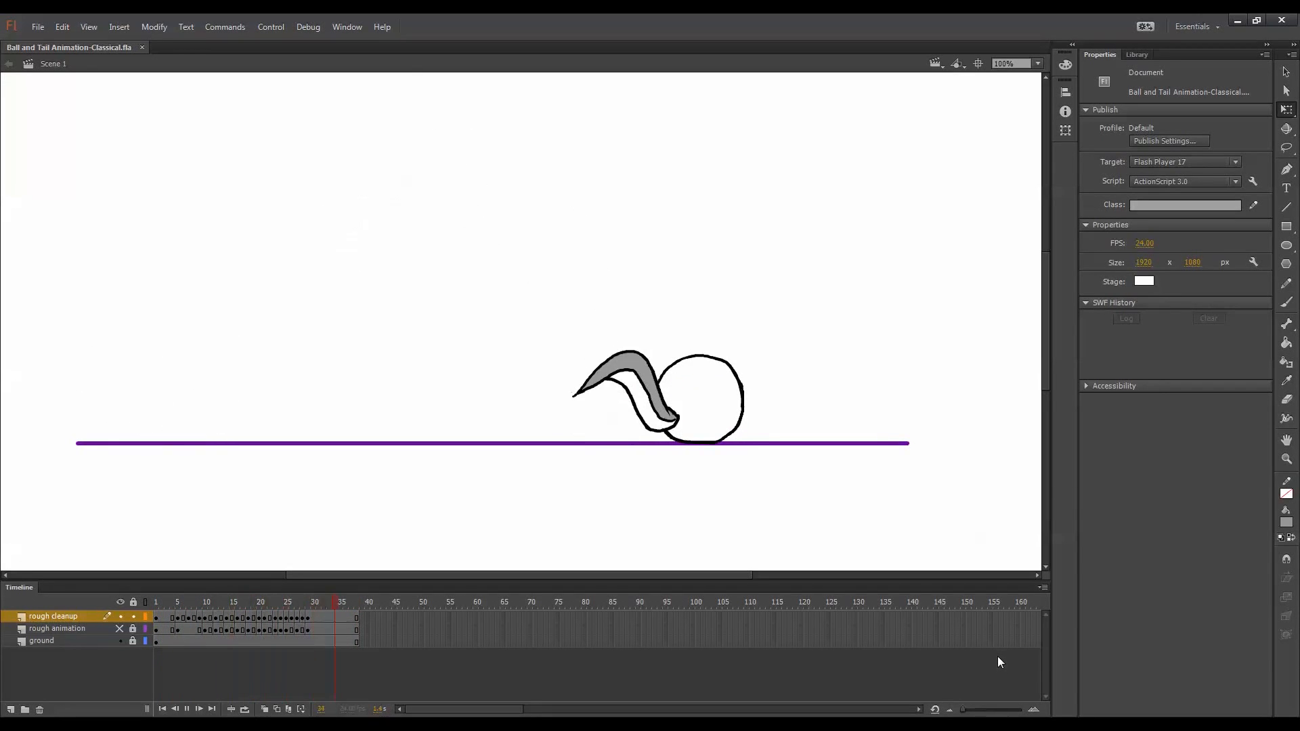
pyautogui.click(1238, 20)
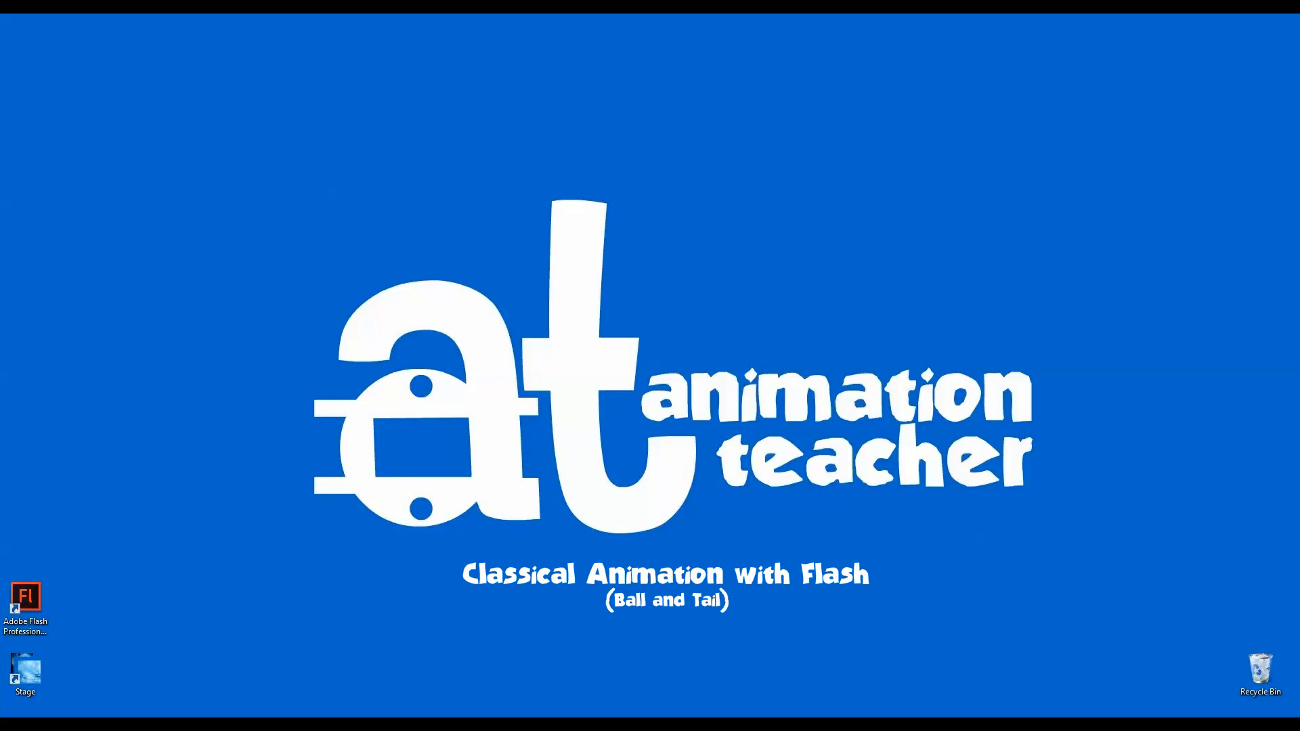